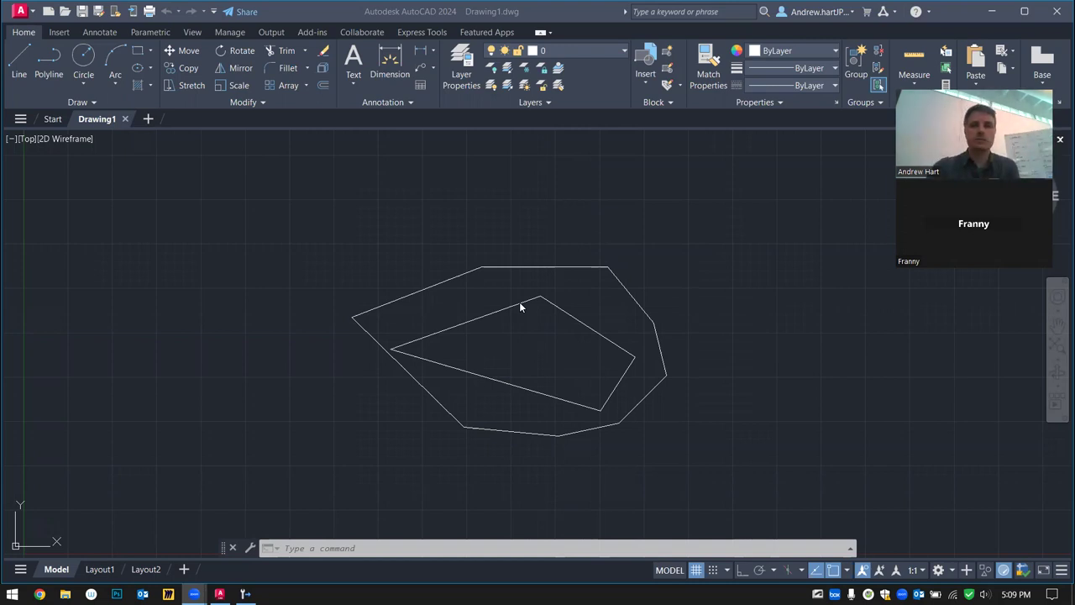
Bring up the application menu with its Open options showing, beside the traced outlines
left_click(23, 38)
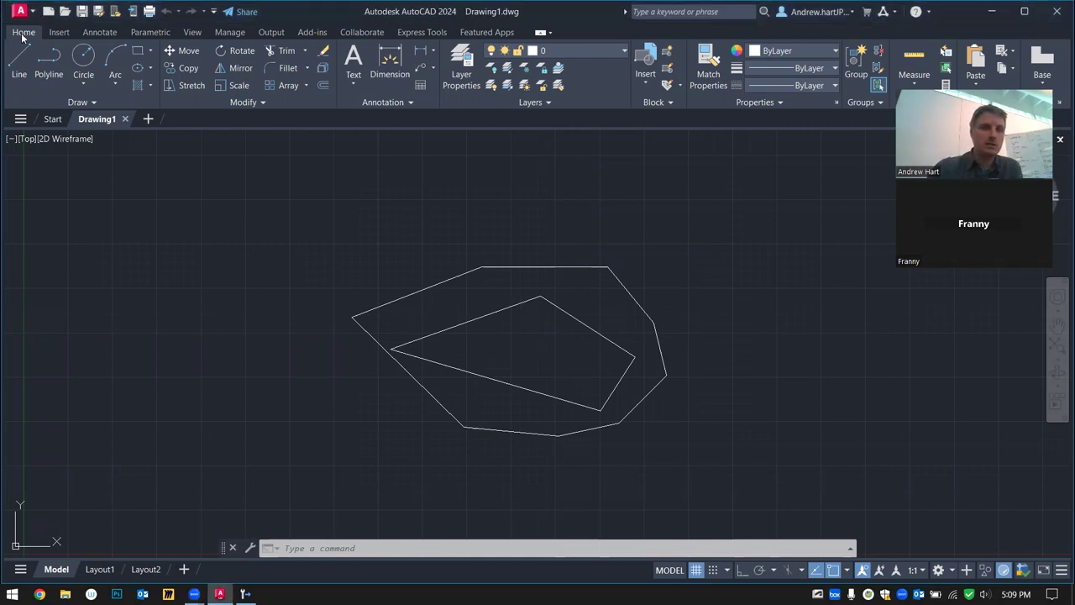
left_click(31, 17)
mouse_move(42, 129)
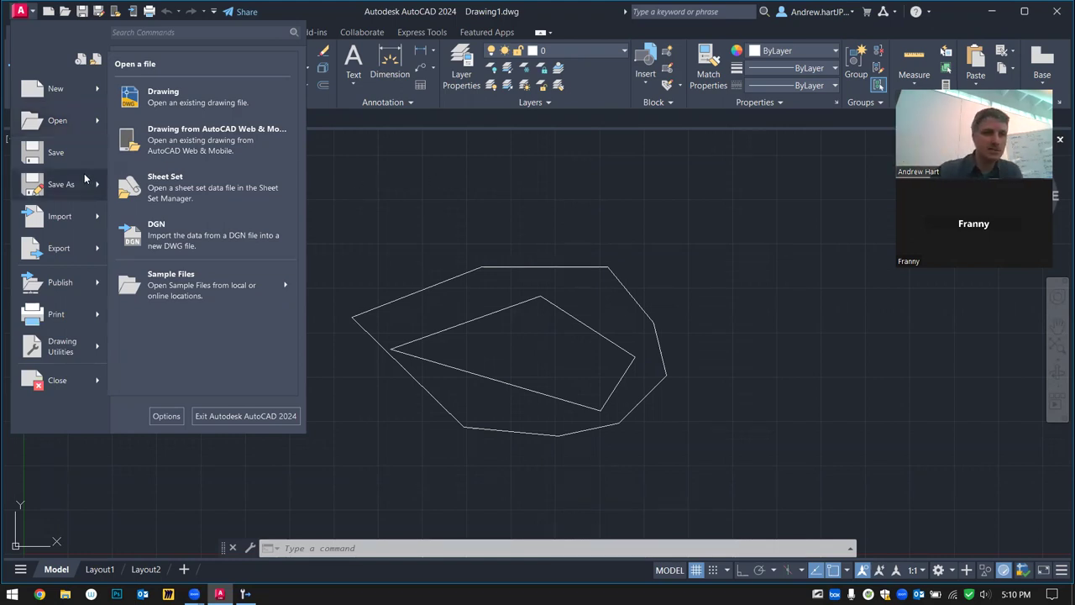
Start a PDF import from the application menu and choose the File option
mouse_move(99, 218)
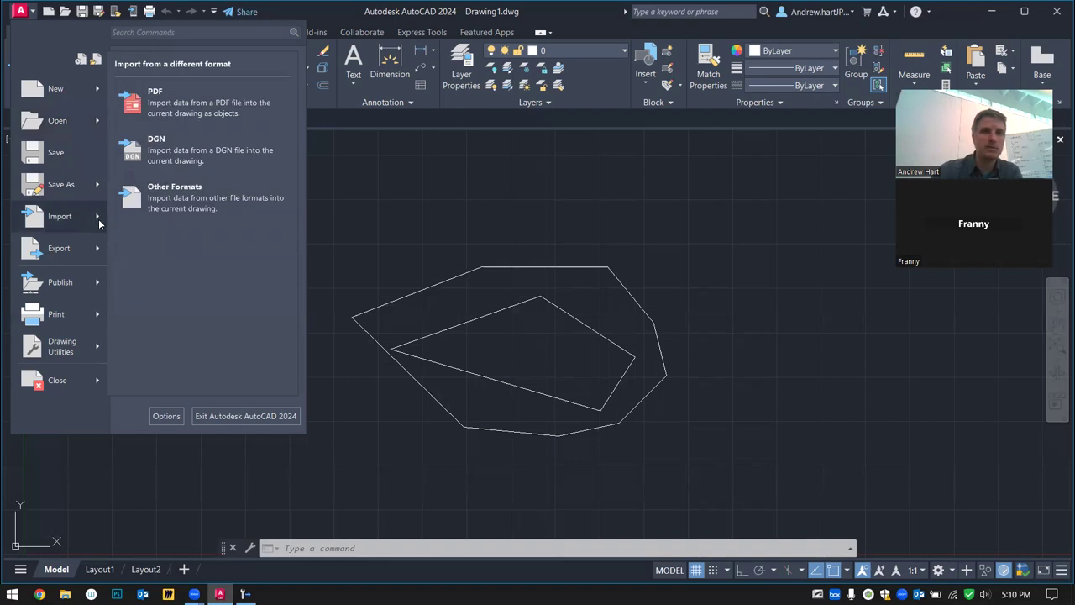
left_click(183, 104)
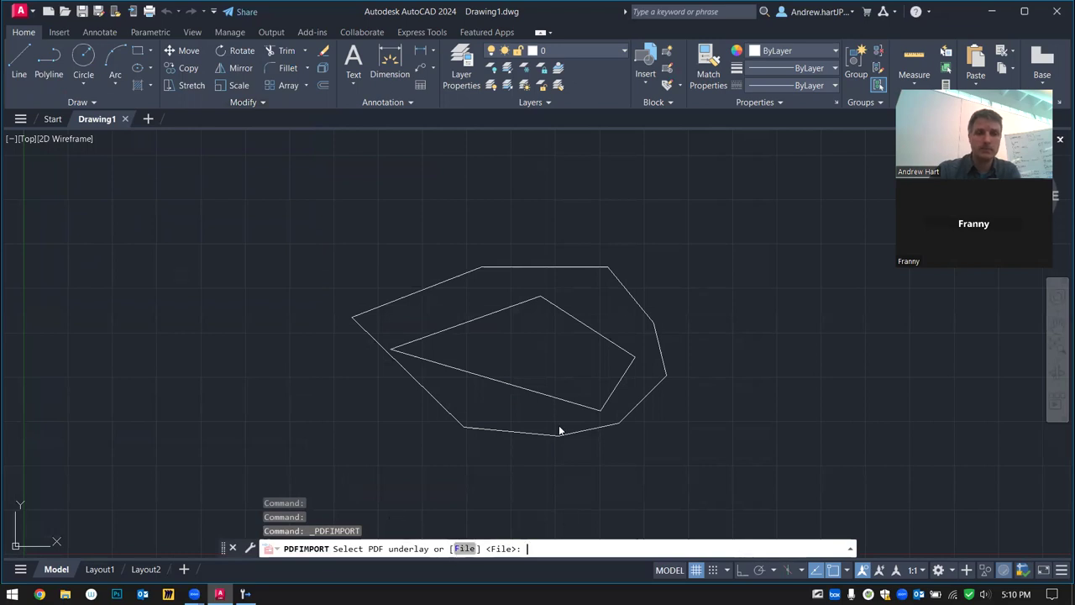
type("F")
key("Return")
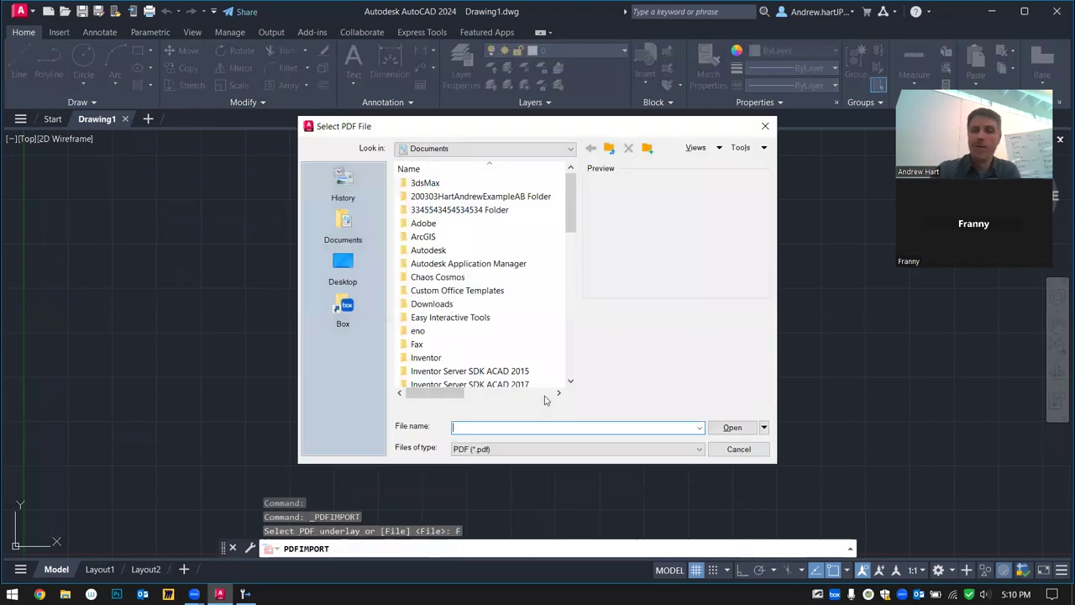
On the Desktop, sort by Date modified and select '230307 Light Texture Material examples'
left_click(343, 267)
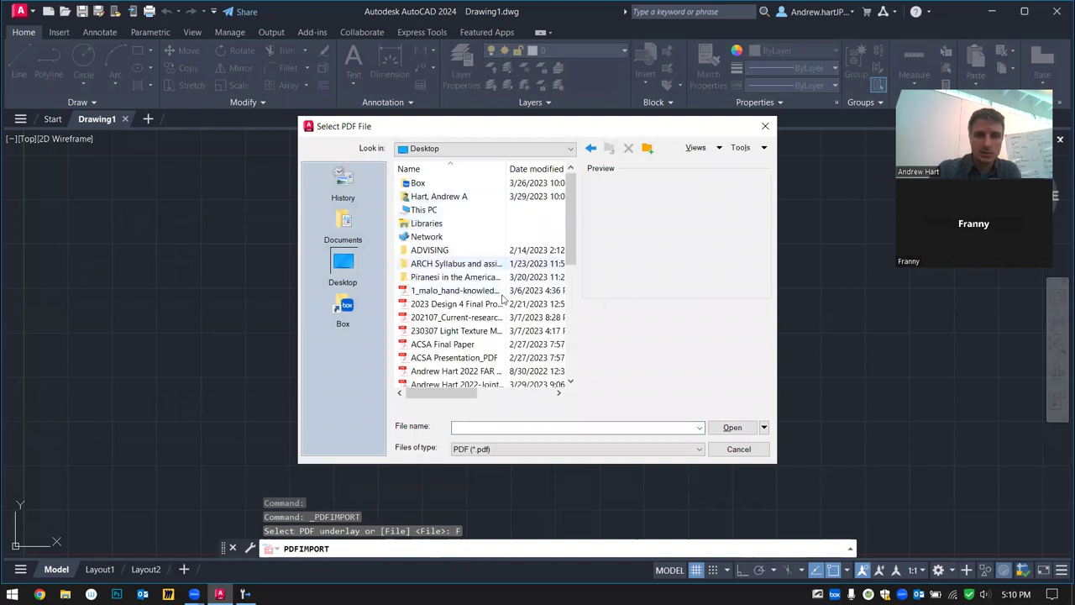
left_click(536, 168)
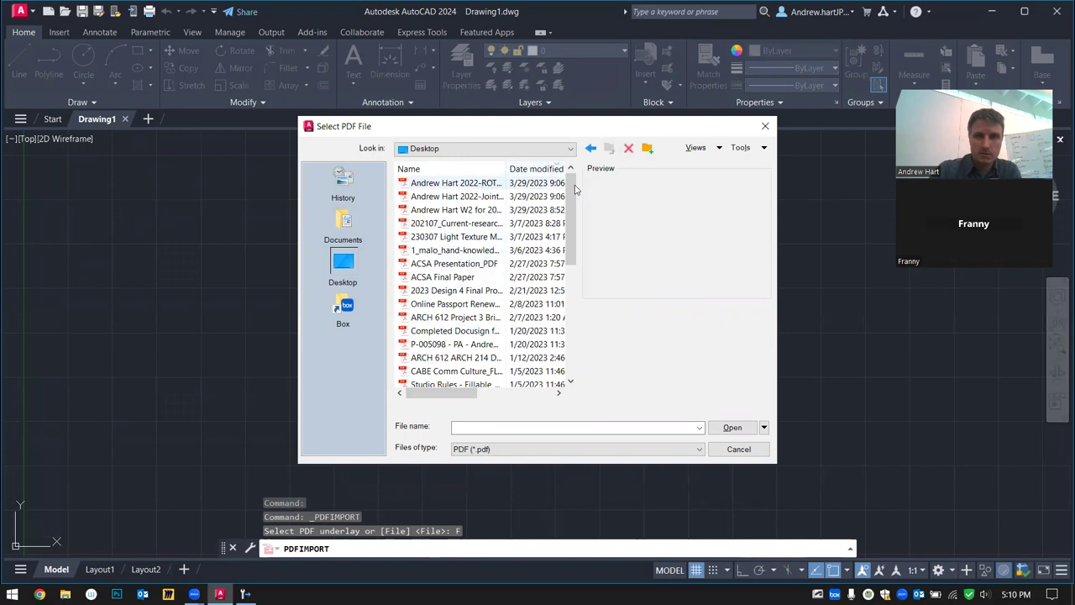
left_click(504, 183)
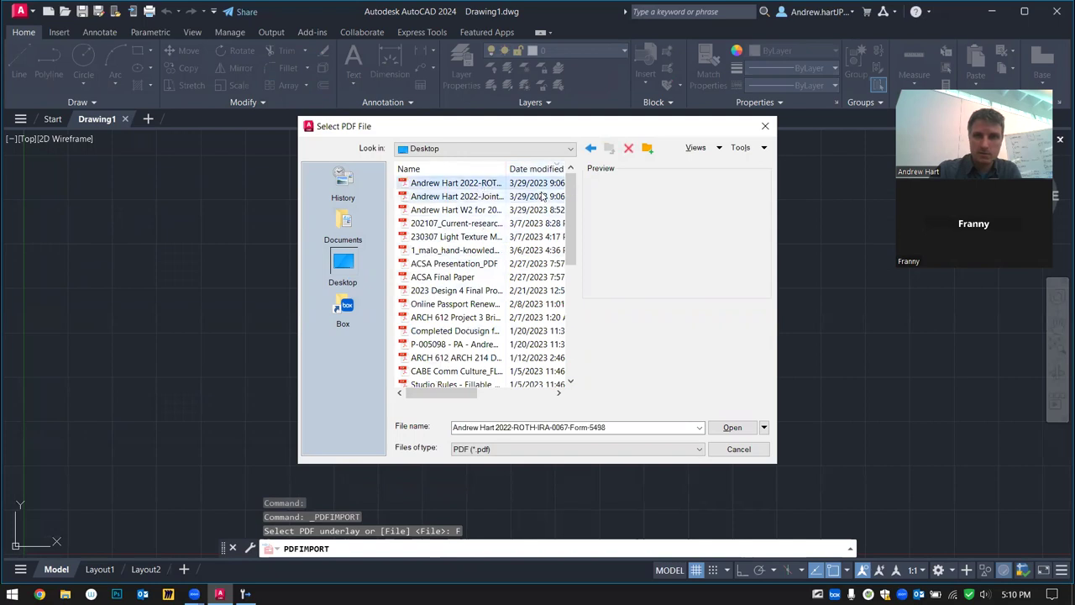
left_click(491, 223)
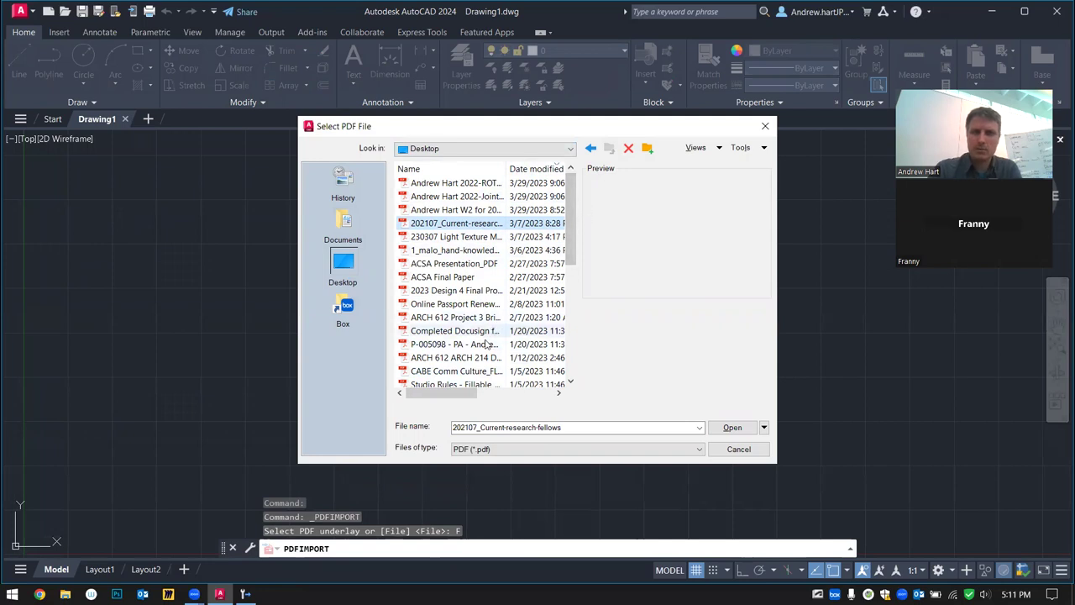
left_click(505, 278)
scroll(493, 301, "down", 3)
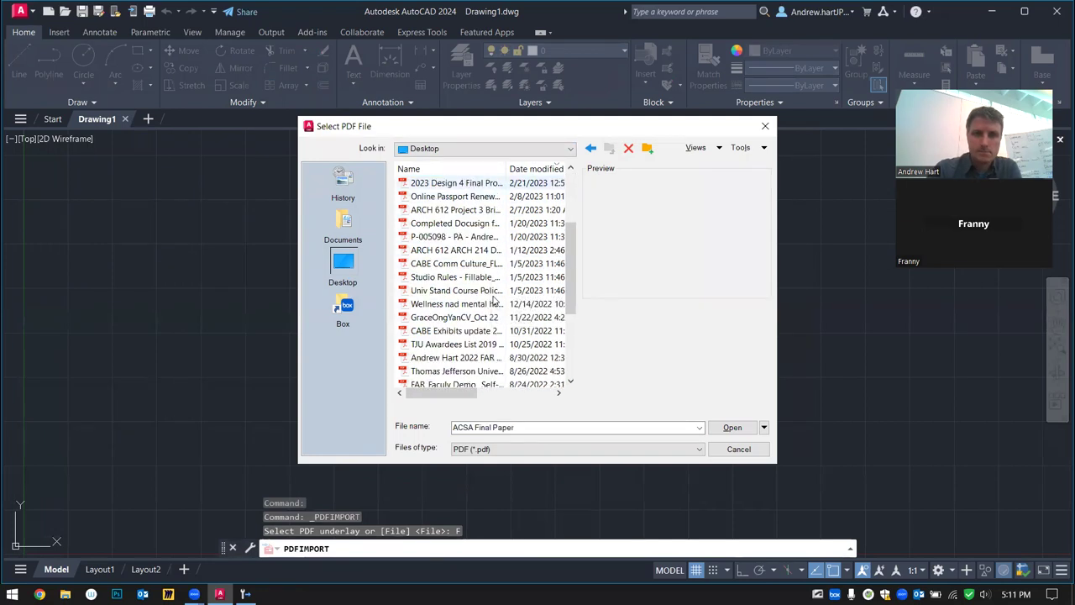
scroll(493, 301, "down", 4)
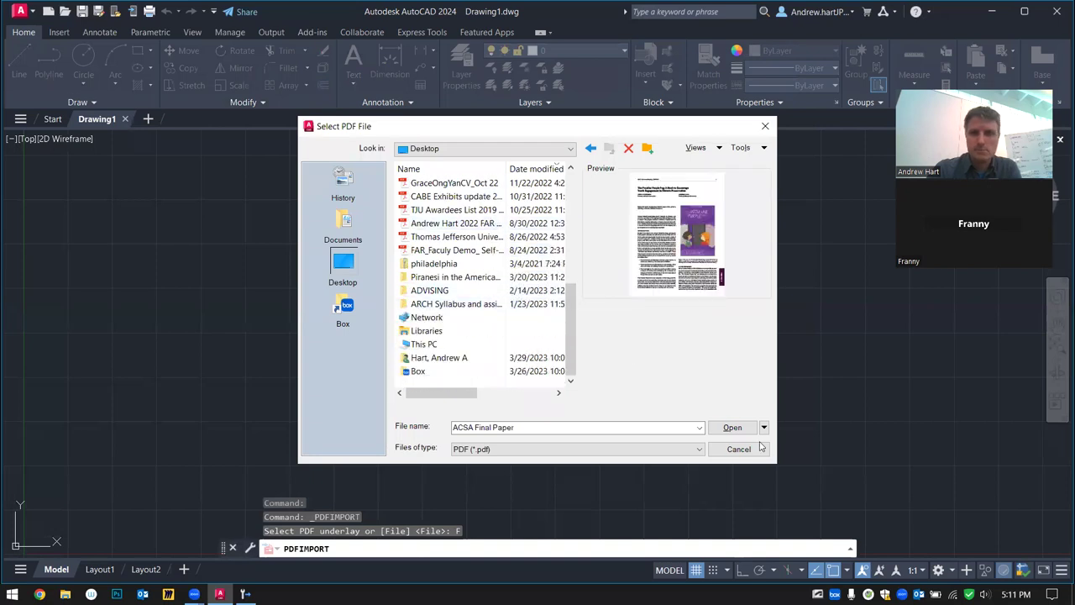
scroll(454, 248, "up", 6)
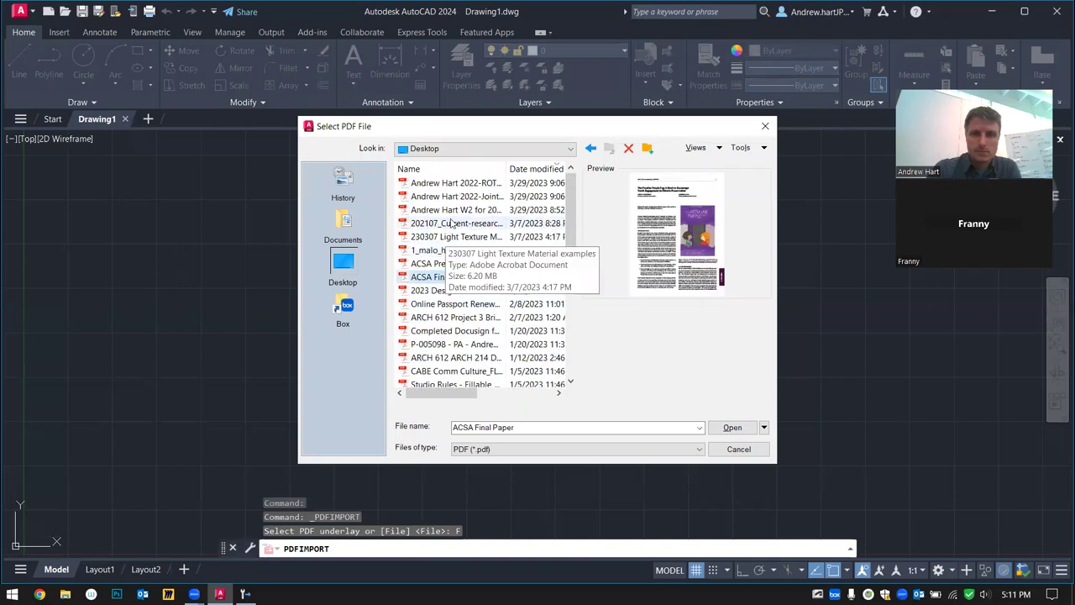
left_click(453, 236)
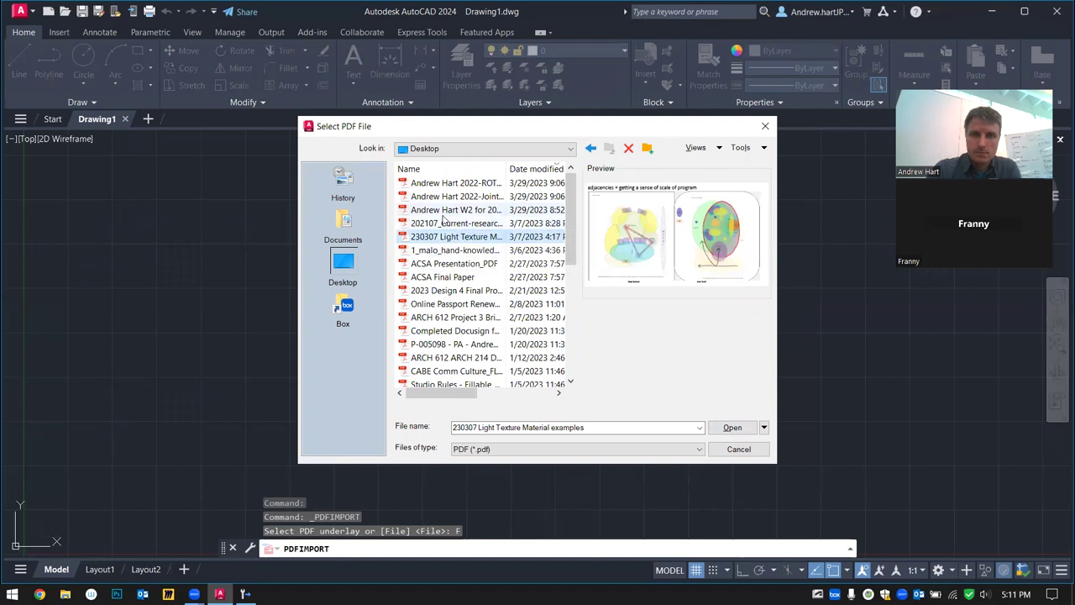
Import page 1 of the 230307 PDF with raster images and vector geometry onto the current layer
left_click(731, 427)
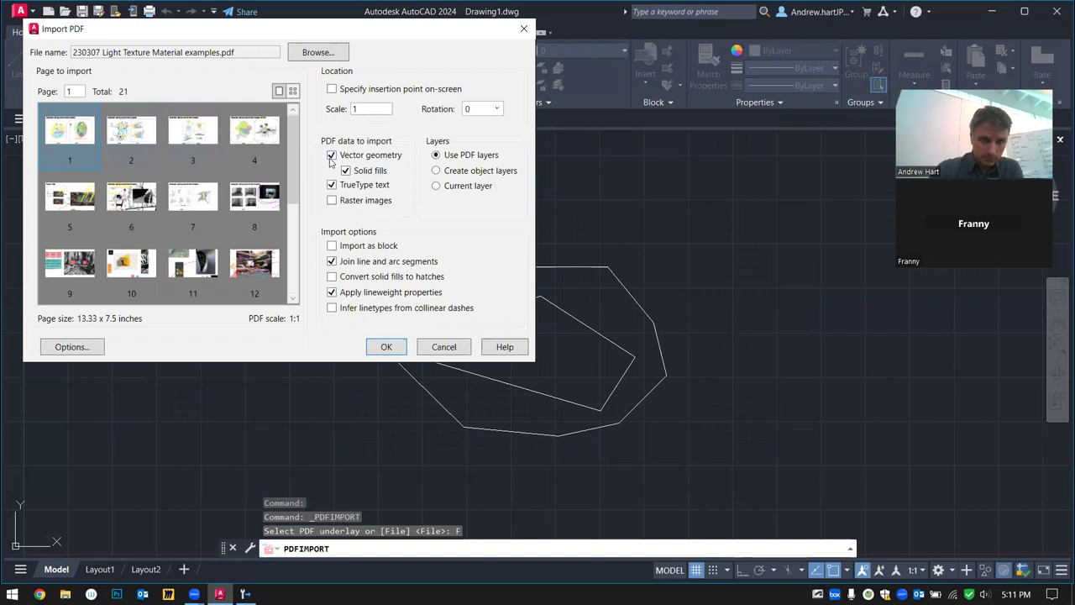
left_click(332, 200)
left_click(332, 154)
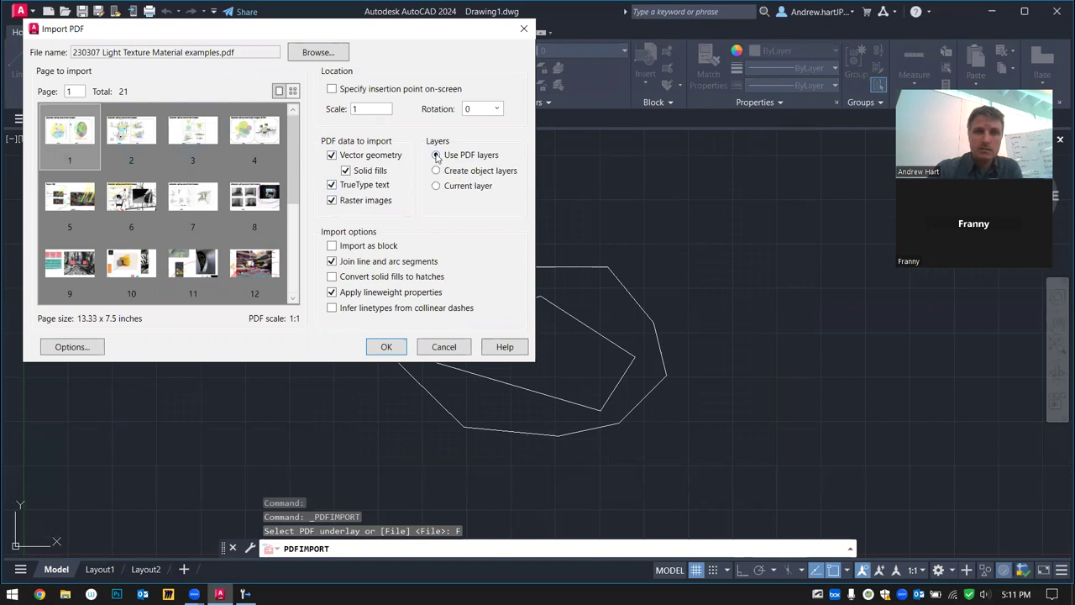
left_click(436, 186)
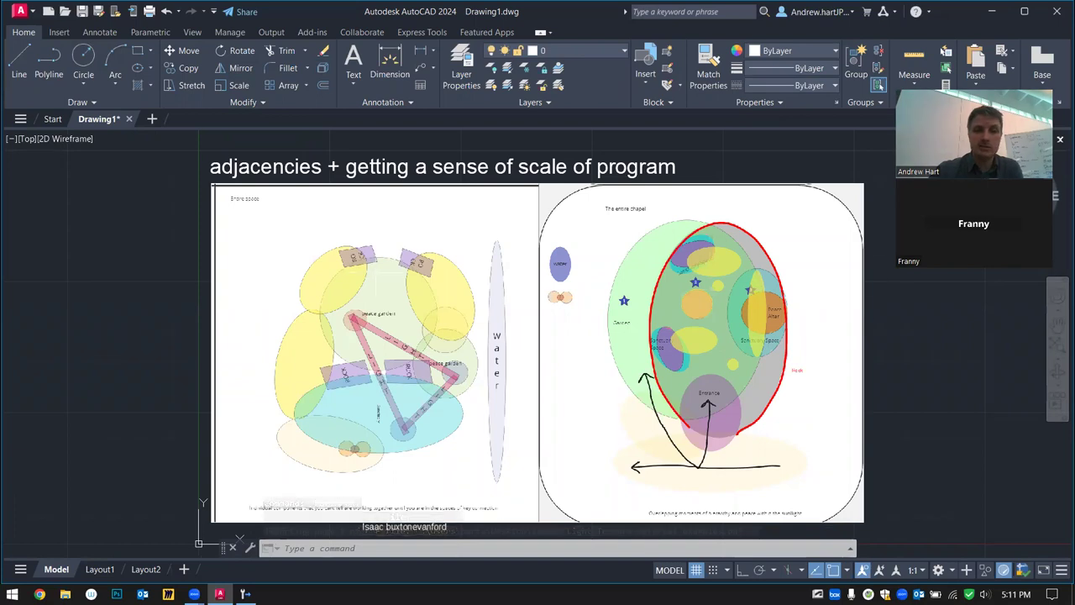
scroll(353, 259, "down", 4)
scroll(306, 235, "up", 2)
scroll(202, 391, "down", 4)
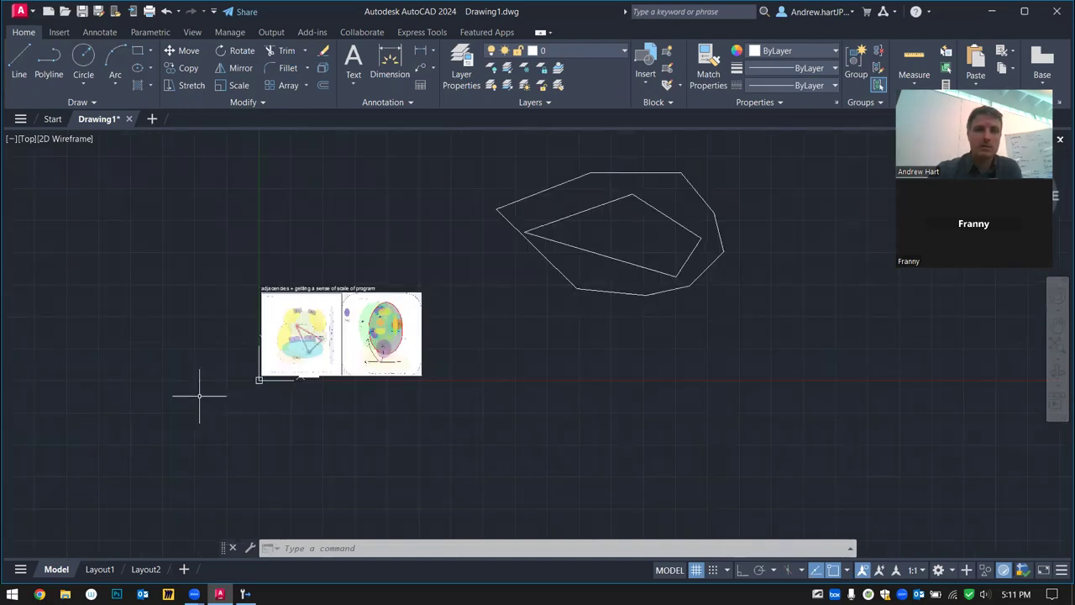
scroll(205, 390, "up", 2)
left_click(295, 353)
key("Escape")
key("Escape")
left_click(347, 321)
left_click(321, 356)
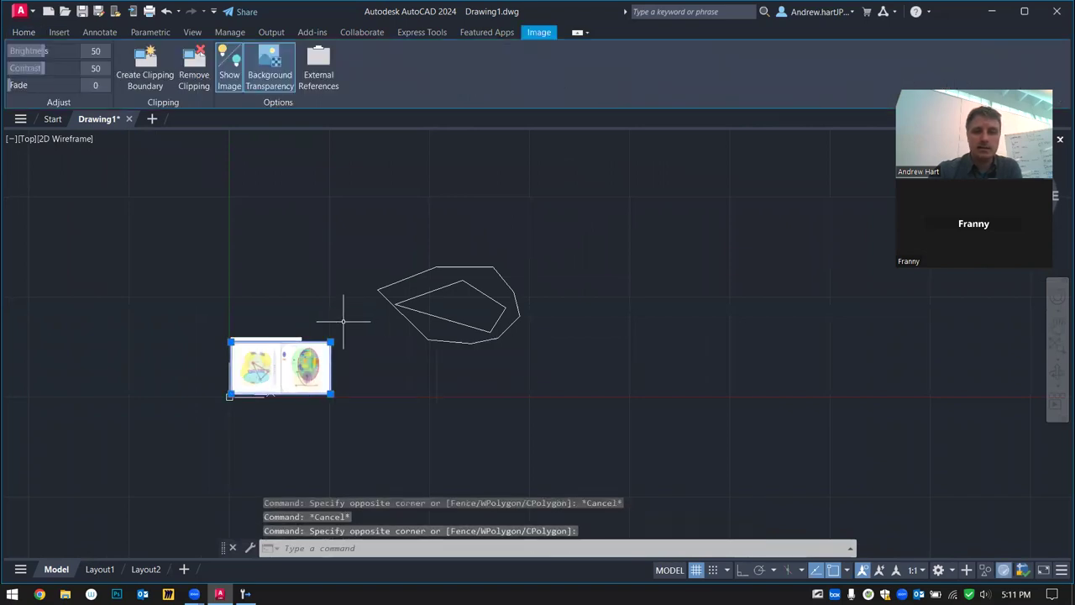
scroll(284, 364, "up", 6)
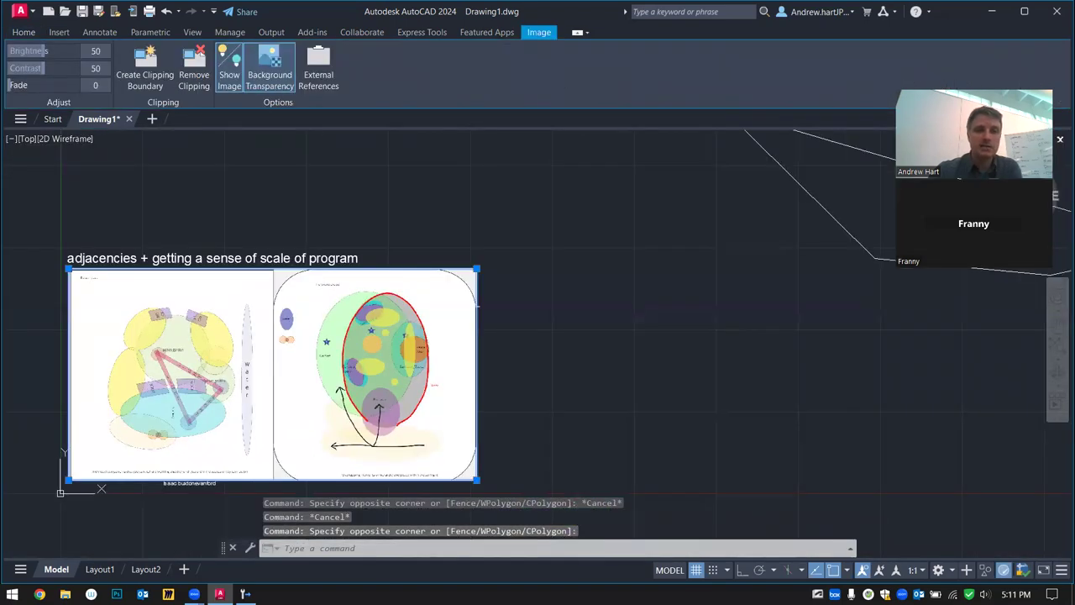
key("Escape")
left_click(531, 270)
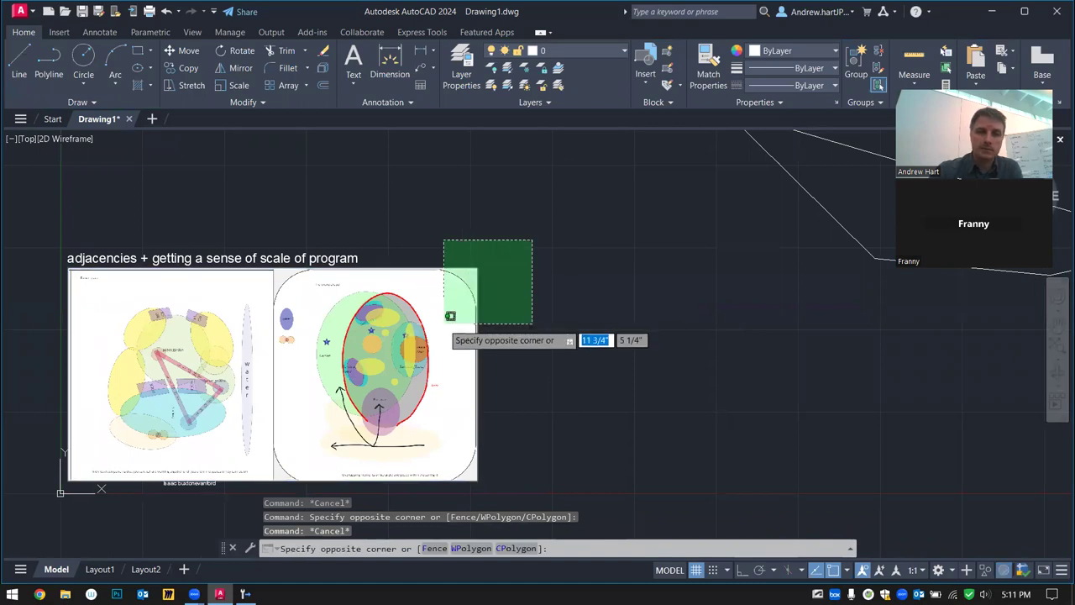
left_click(371, 330)
scroll(274, 344, "down", 10)
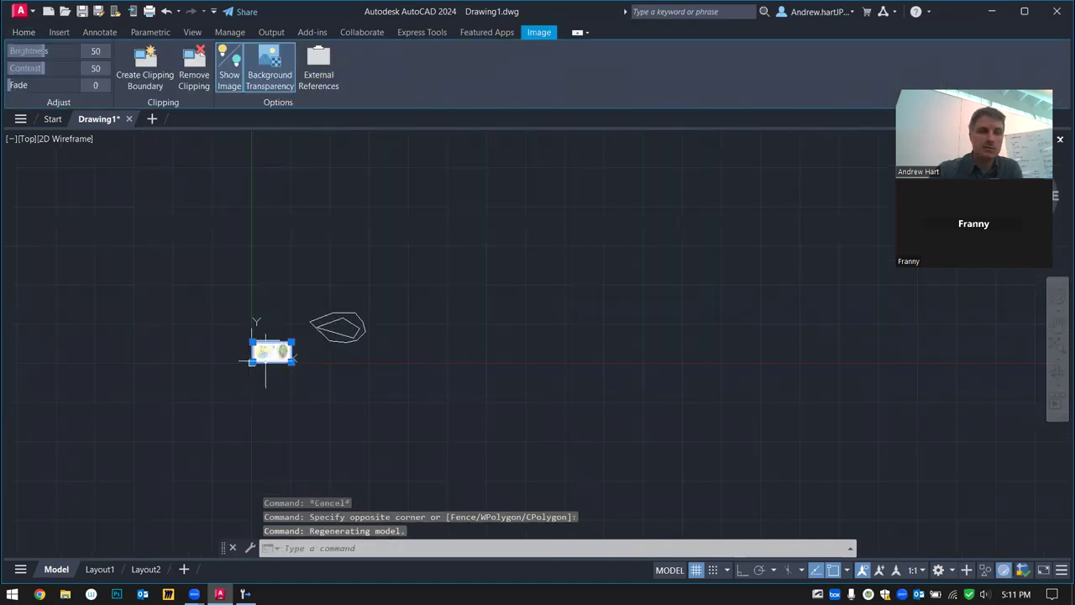
scroll(295, 342, "up", 9)
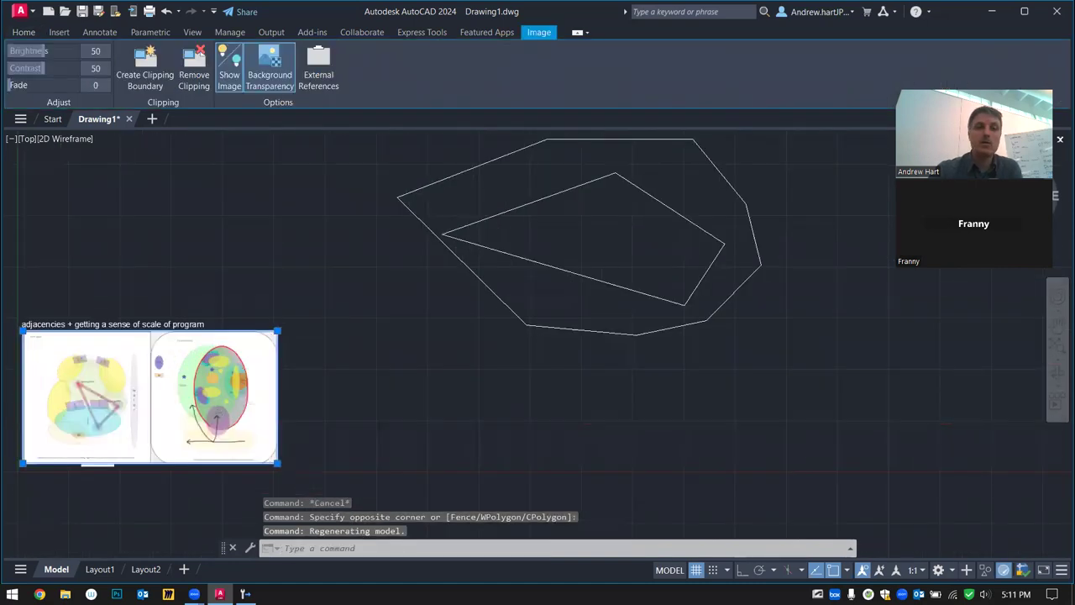
key("Escape")
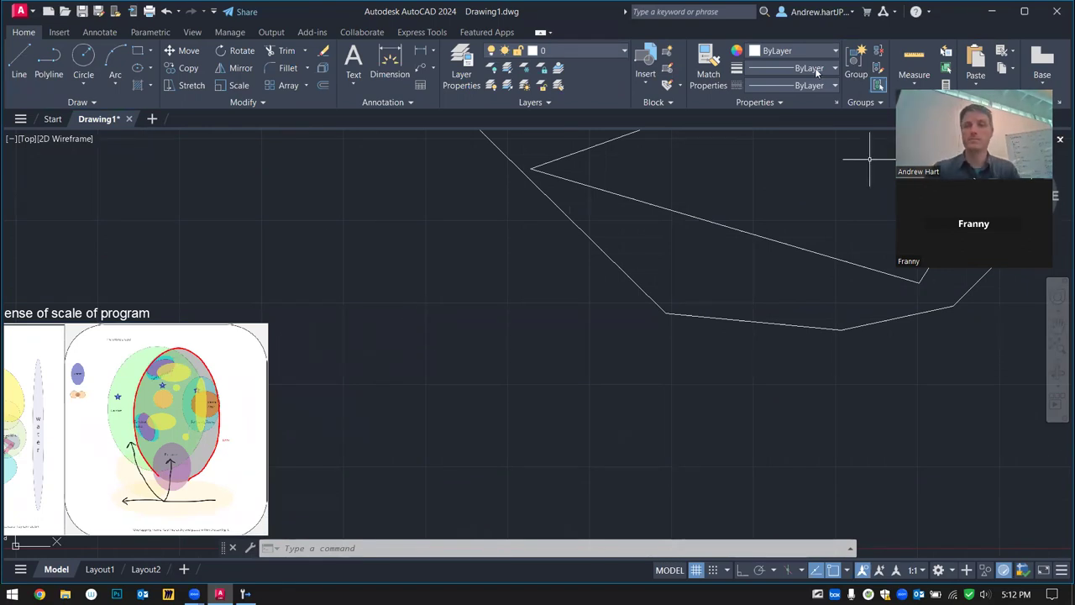
scroll(412, 274, "down", 5)
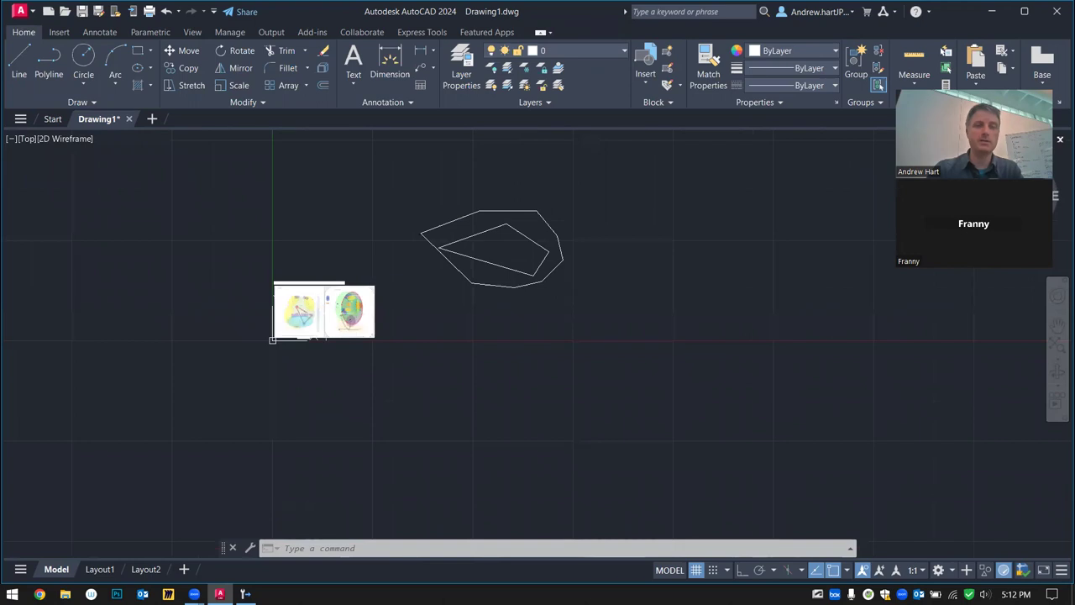
scroll(327, 313, "up", 6)
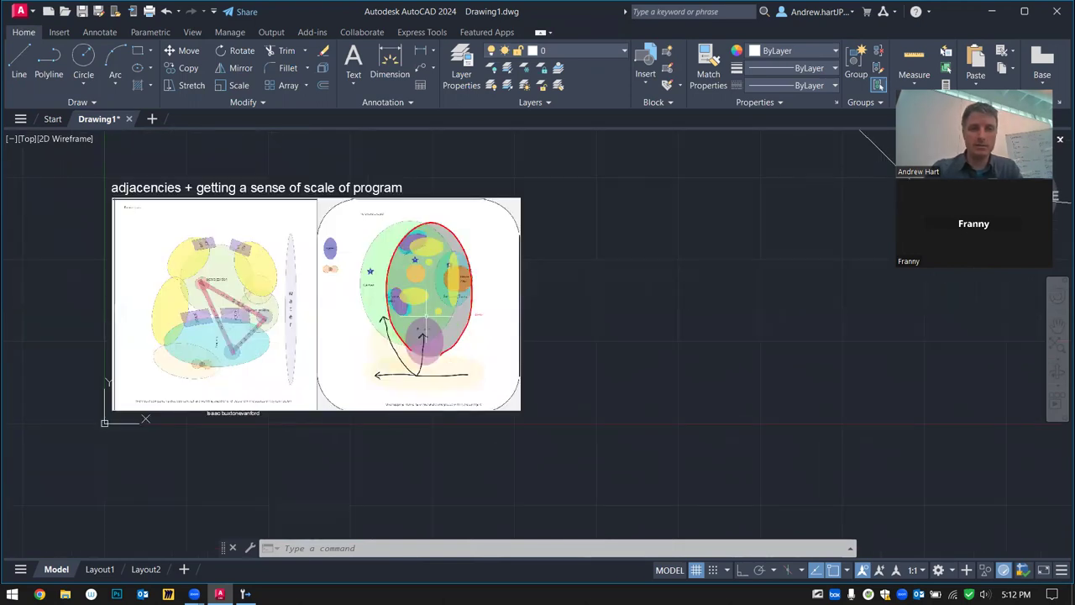
scroll(206, 305, "up", 8)
scroll(308, 311, "down", 5)
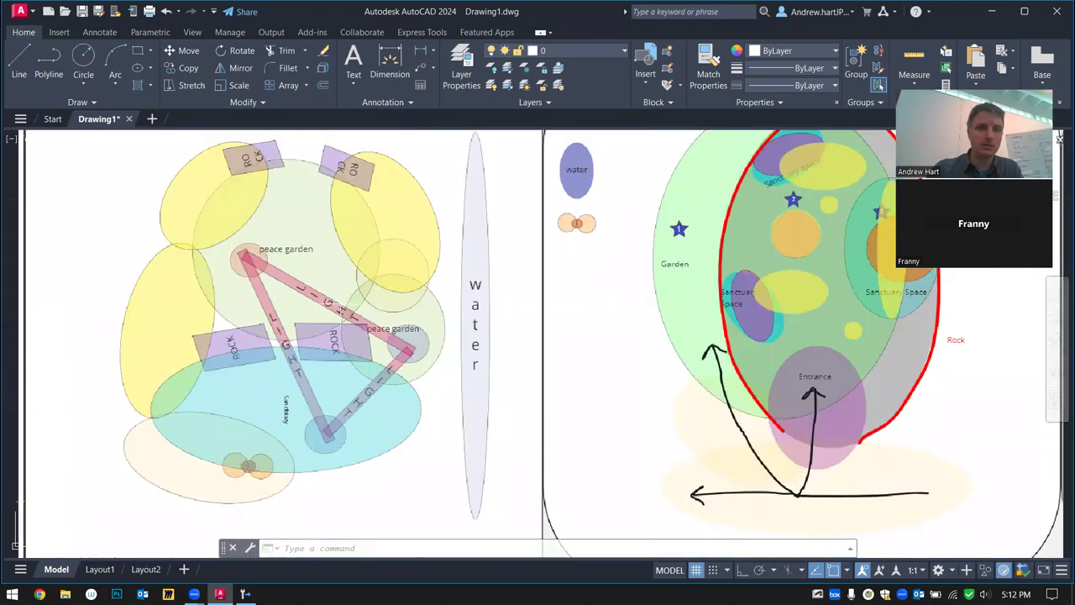
type("rec")
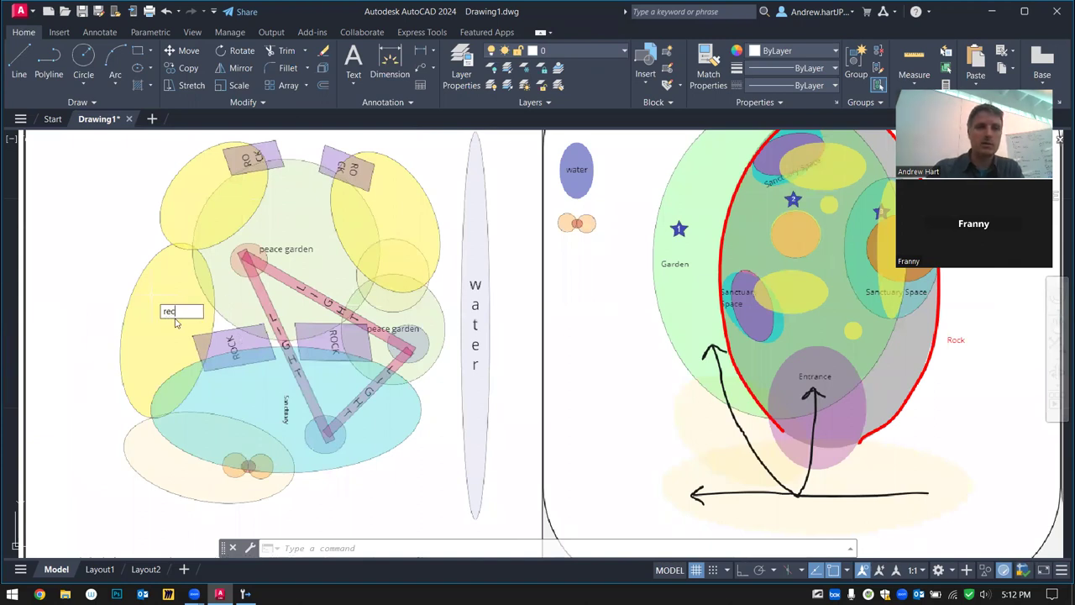
key("Return")
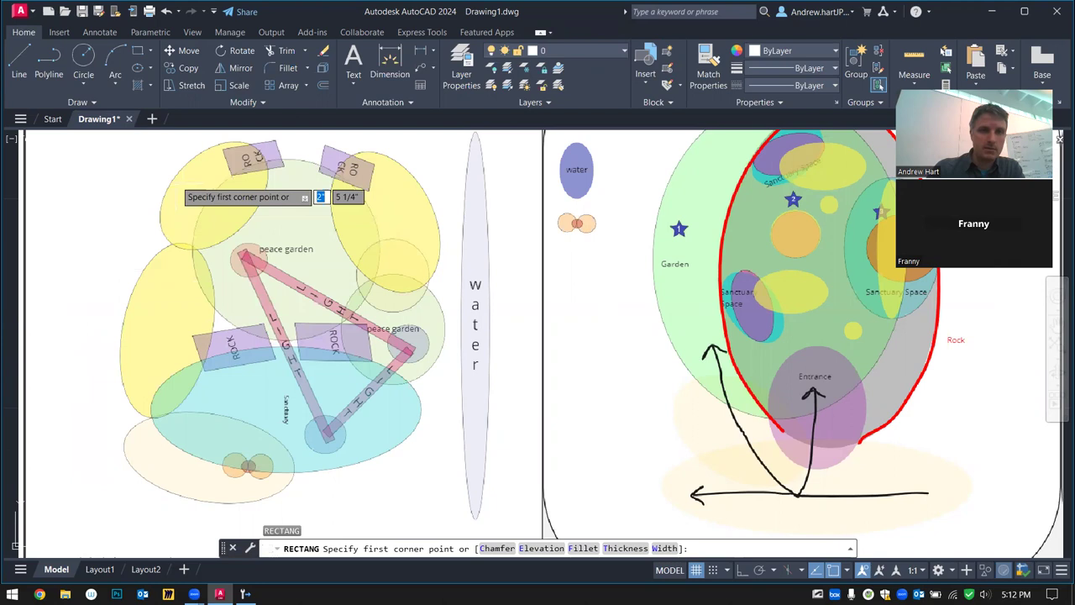
left_click(312, 302)
left_click(382, 334)
right_click(394, 215)
left_click(421, 222)
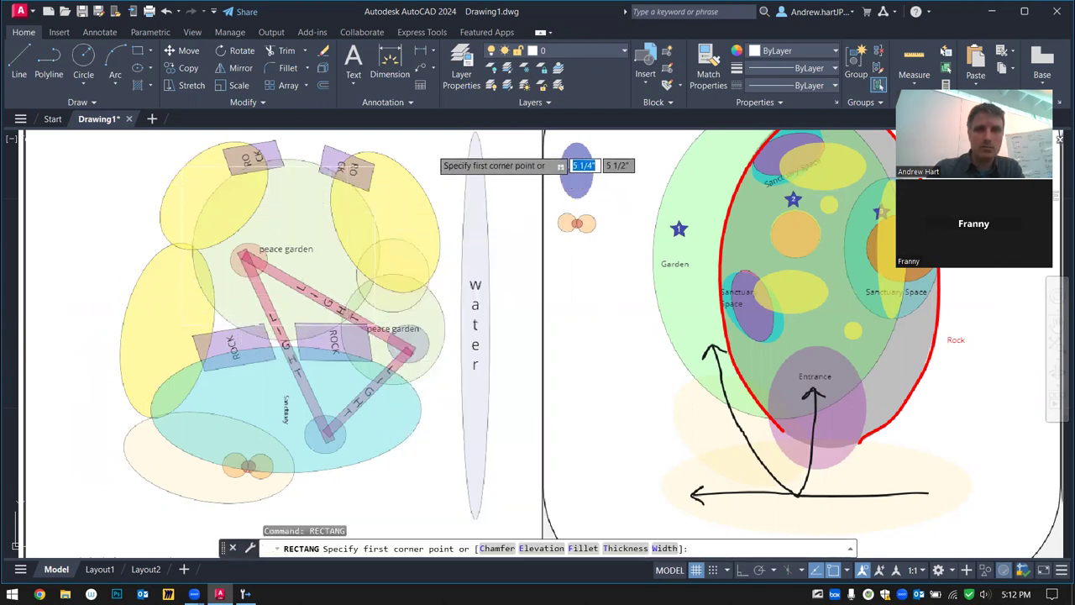
key("Escape")
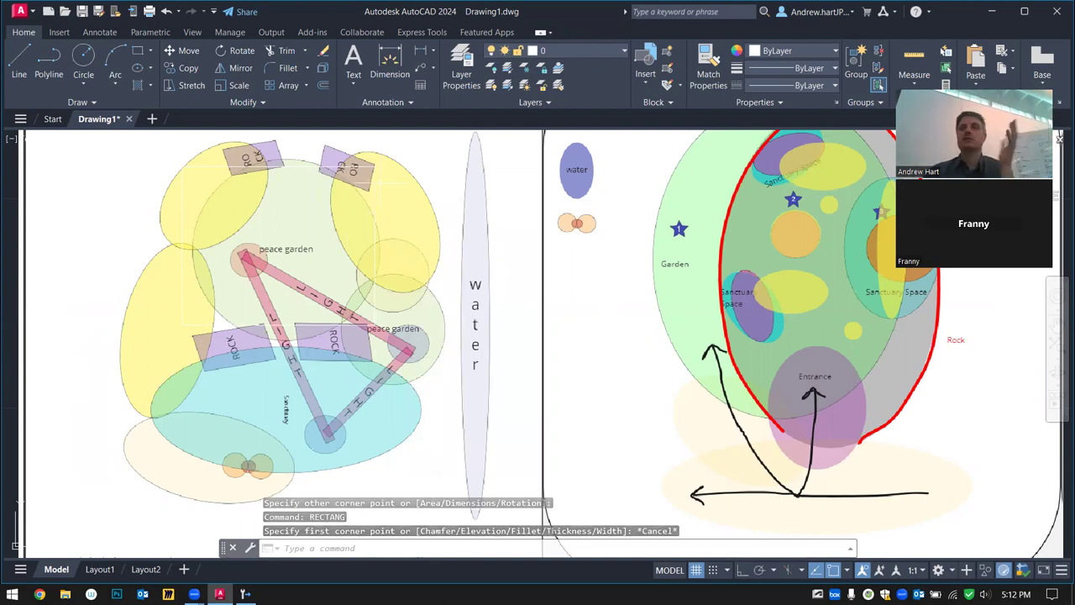
type("rec")
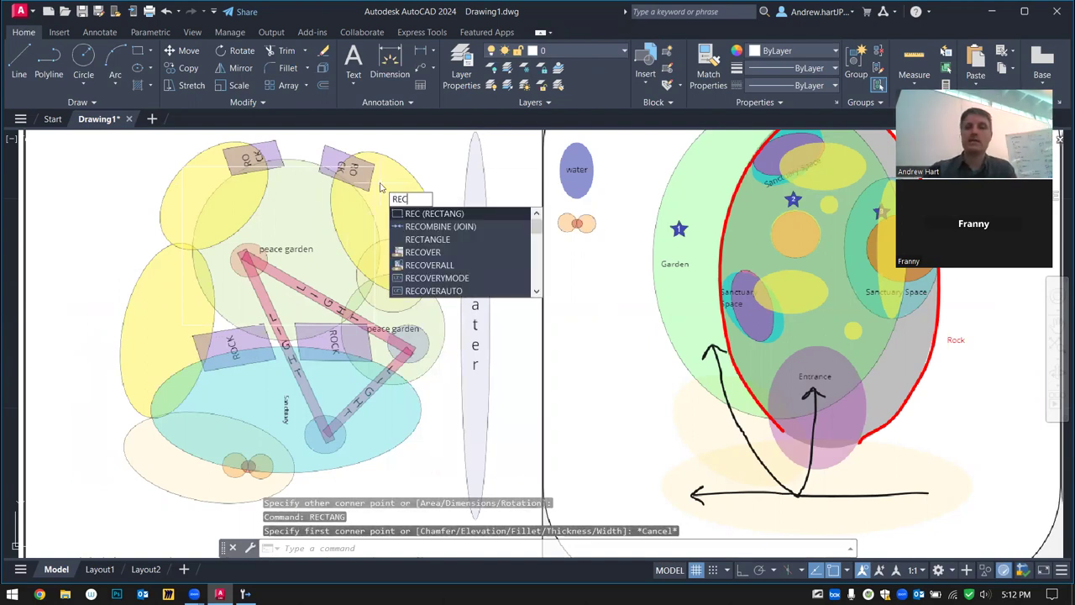
key("Escape")
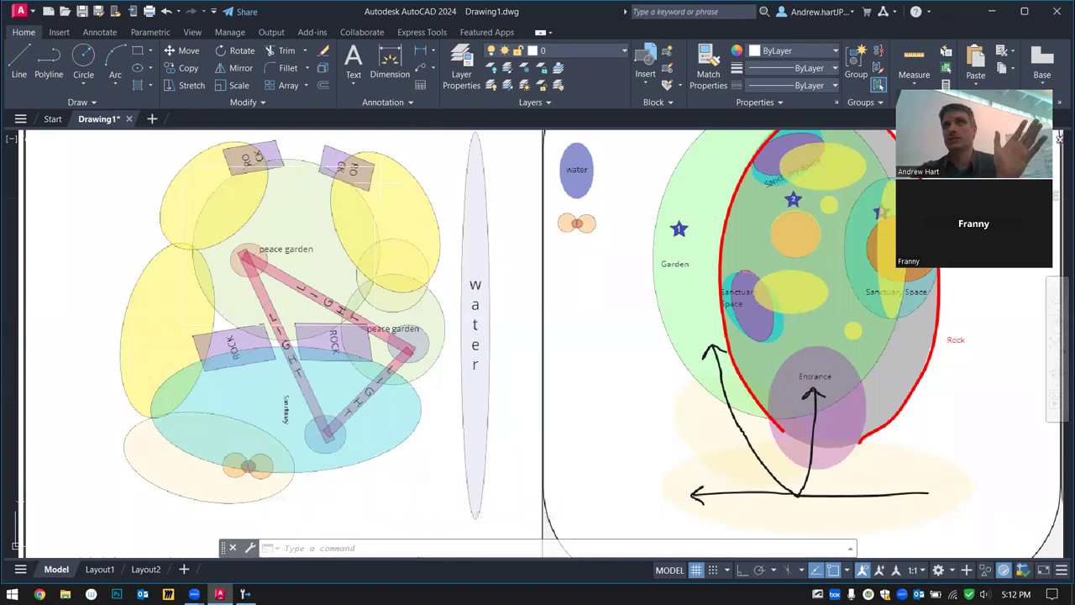
type("rec")
key("Return")
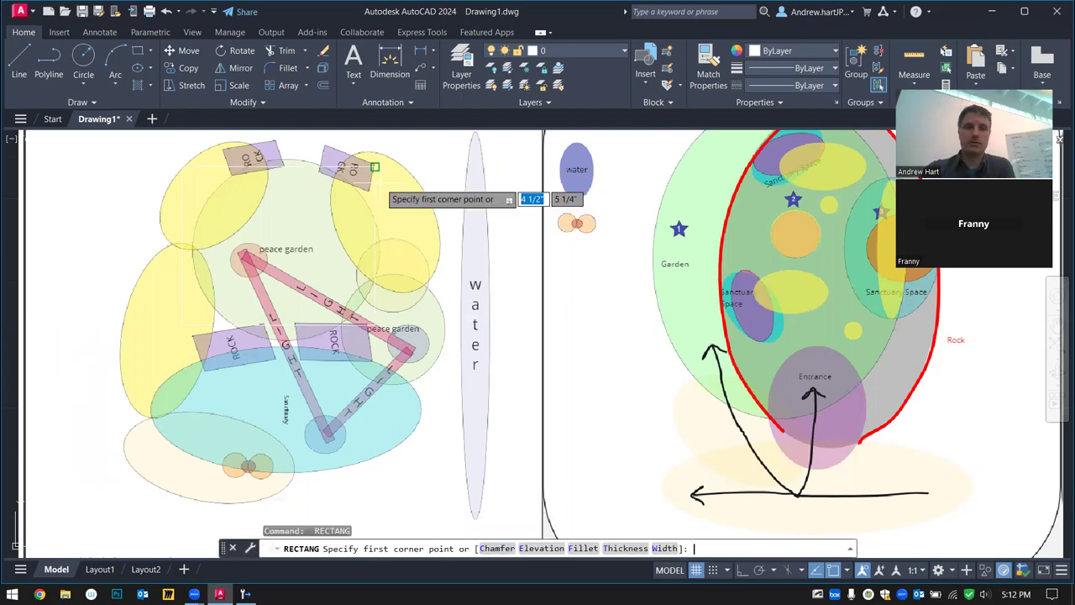
key("Escape")
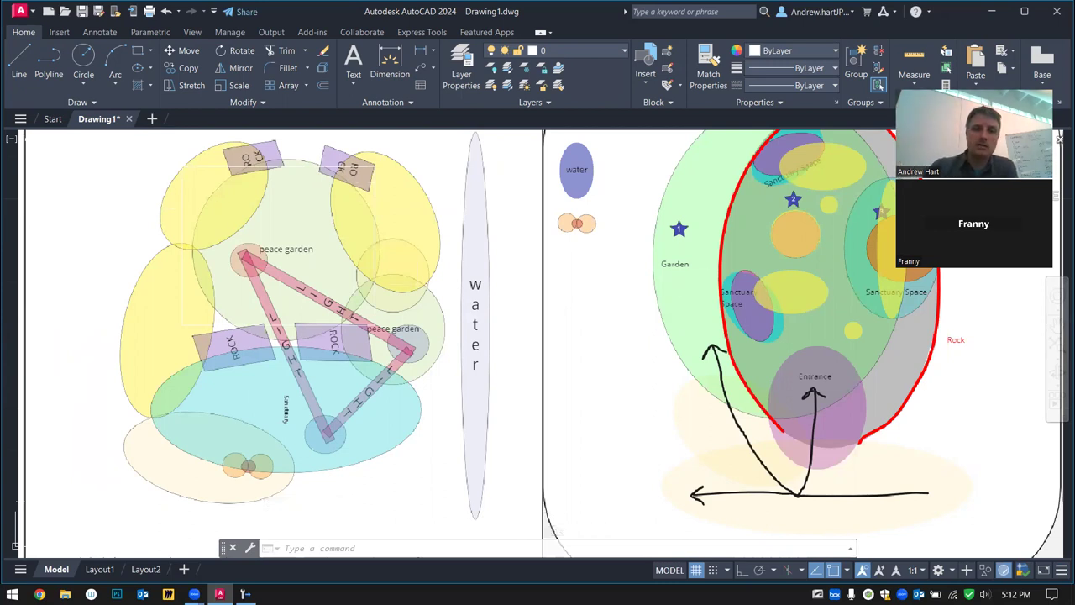
Repeat RECTANG from the right-click menu and trace the first box over the left bubble diagram
right_click(646, 245)
right_click(448, 210)
right_click(442, 208)
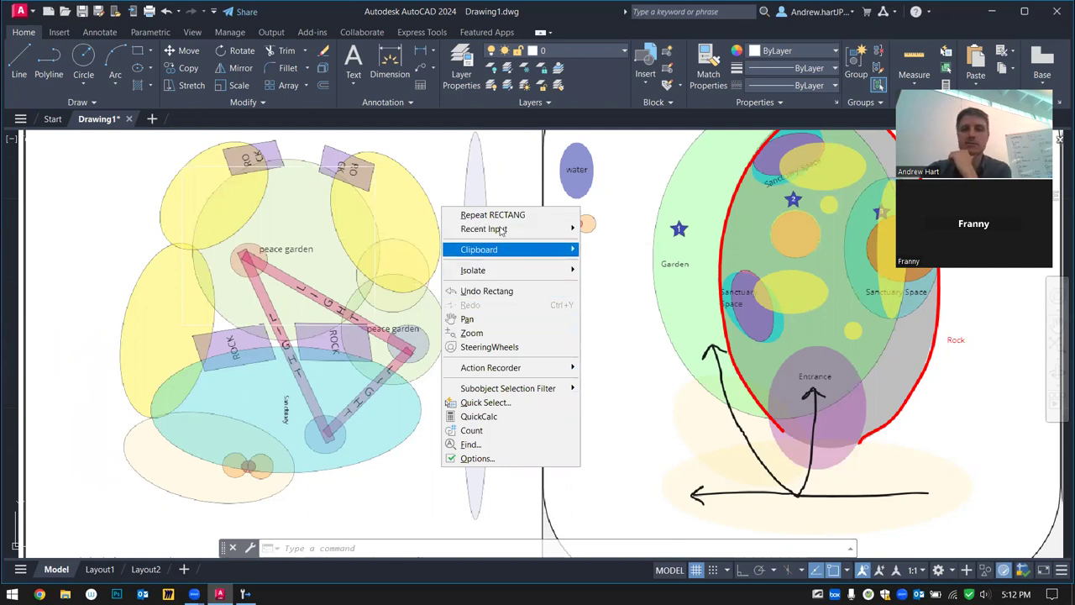
mouse_move(502, 231)
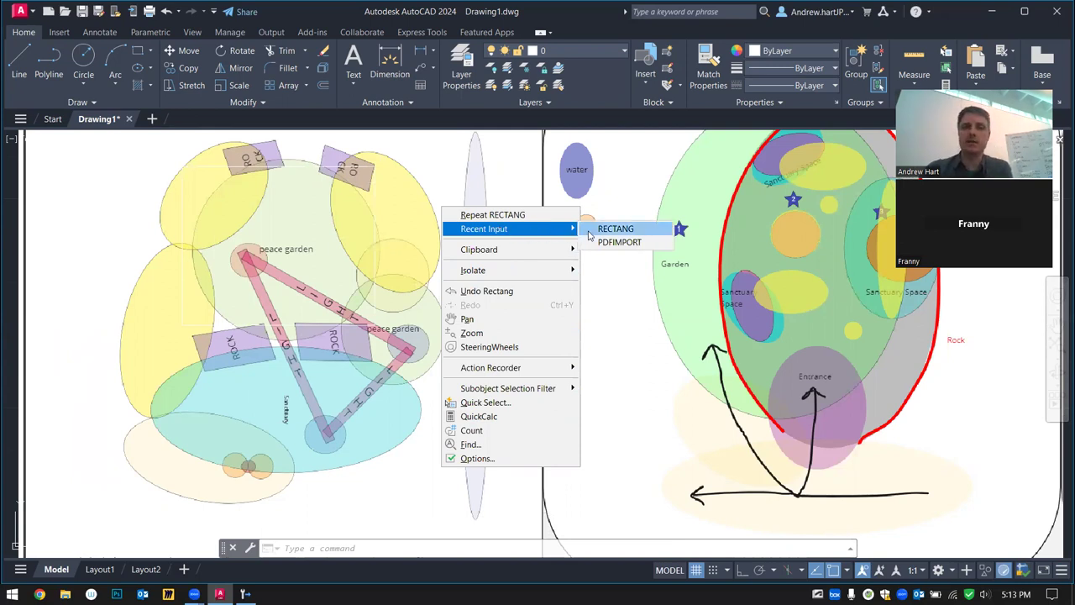
key("Escape")
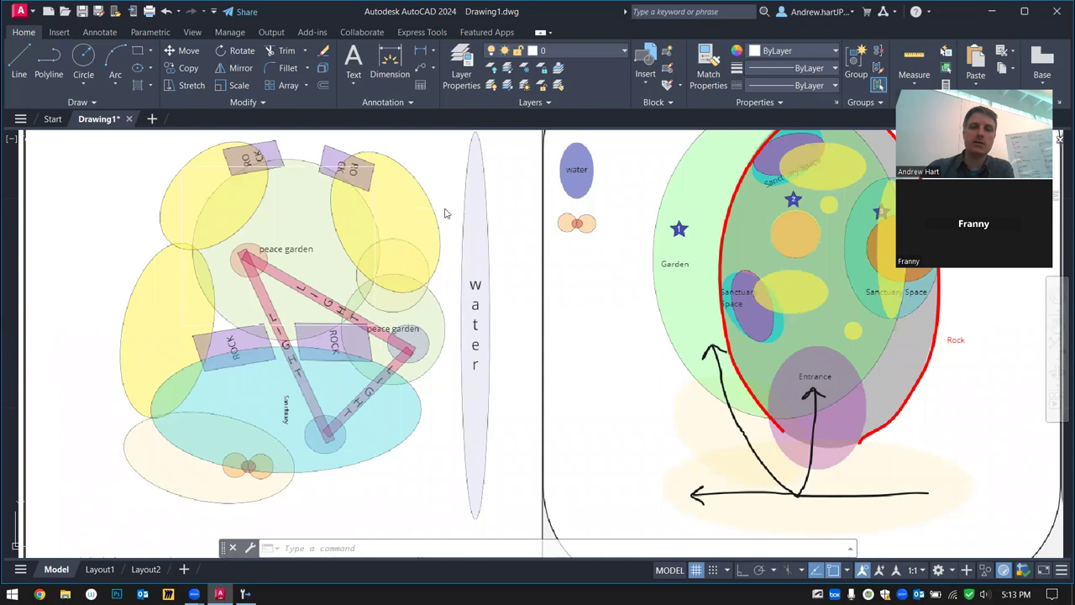
right_click(446, 214)
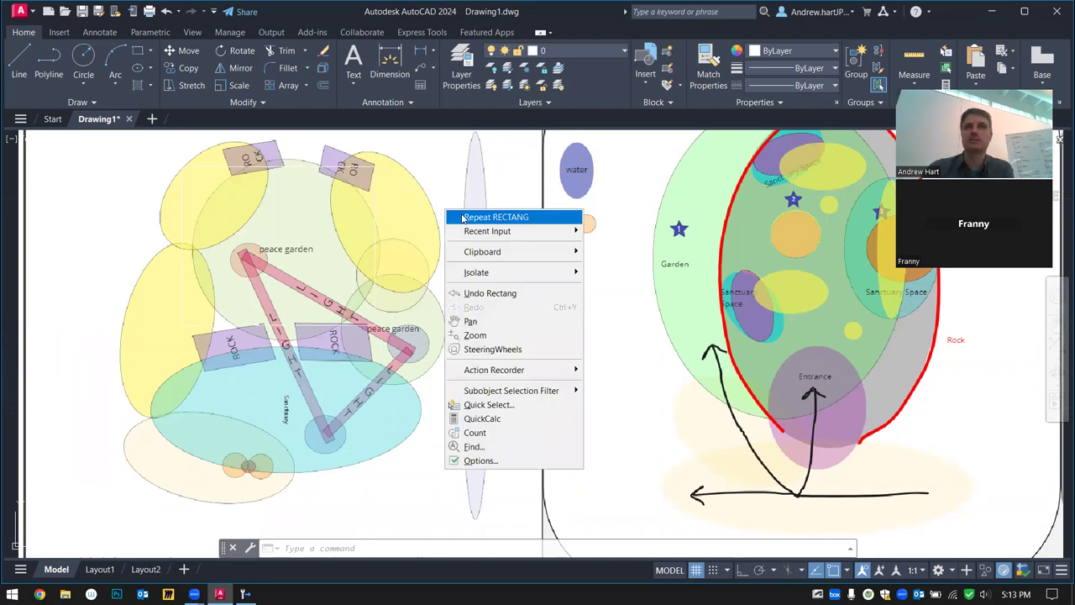
left_click(463, 218)
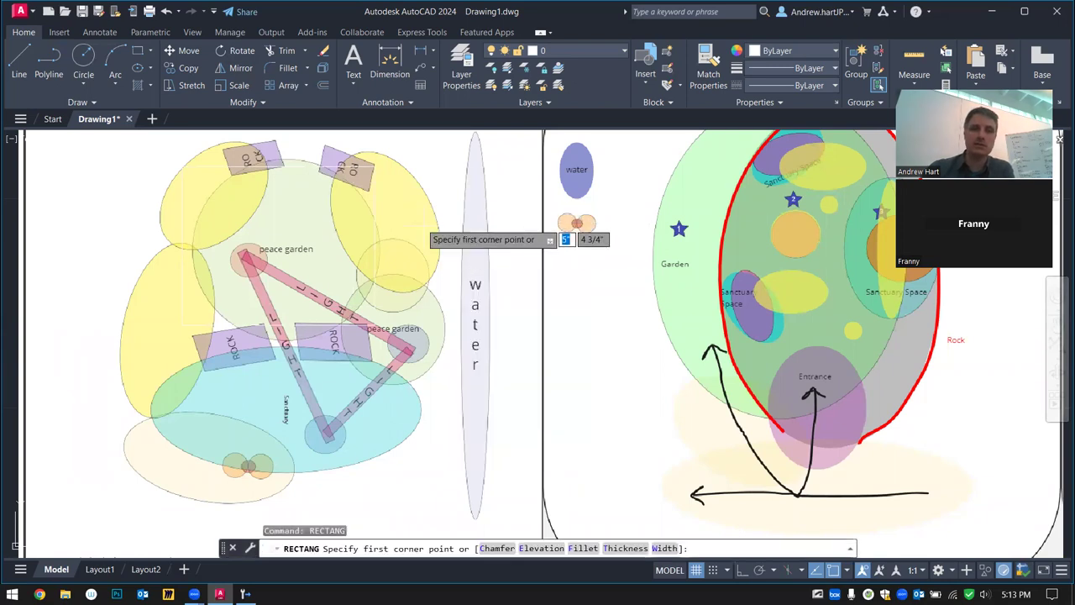
left_click(406, 143)
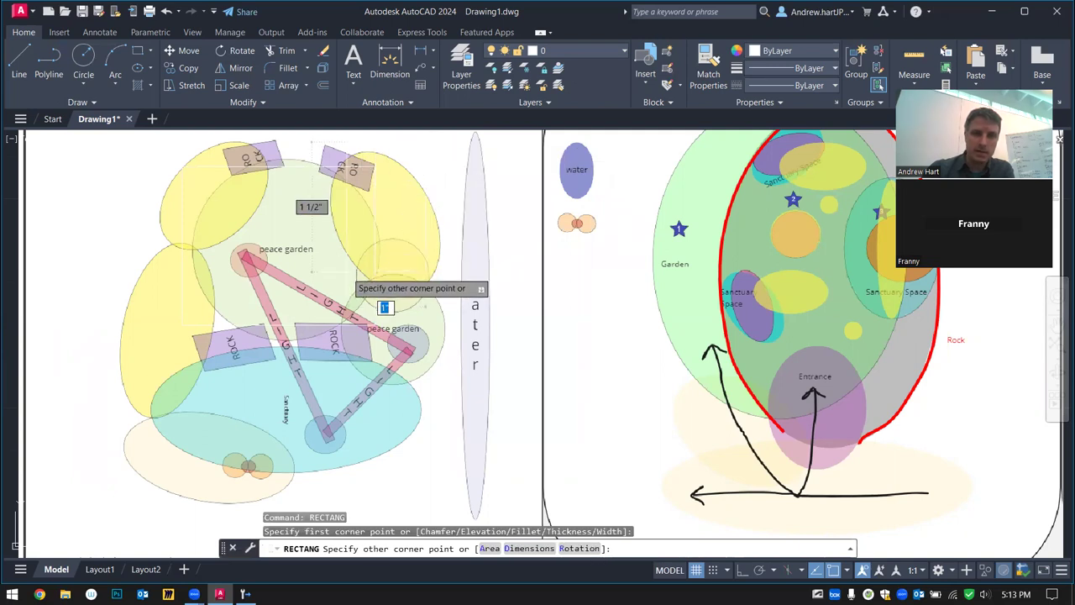
left_click(376, 324)
Trace two more room boxes, including one near the peace garden
right_click(424, 225)
left_click(425, 220)
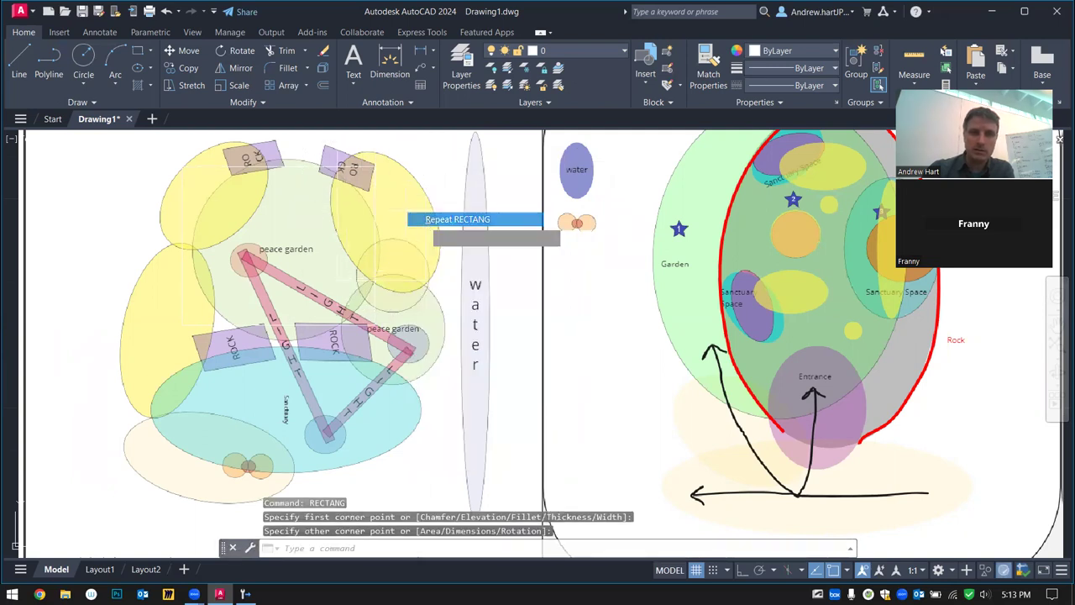
left_click(426, 145)
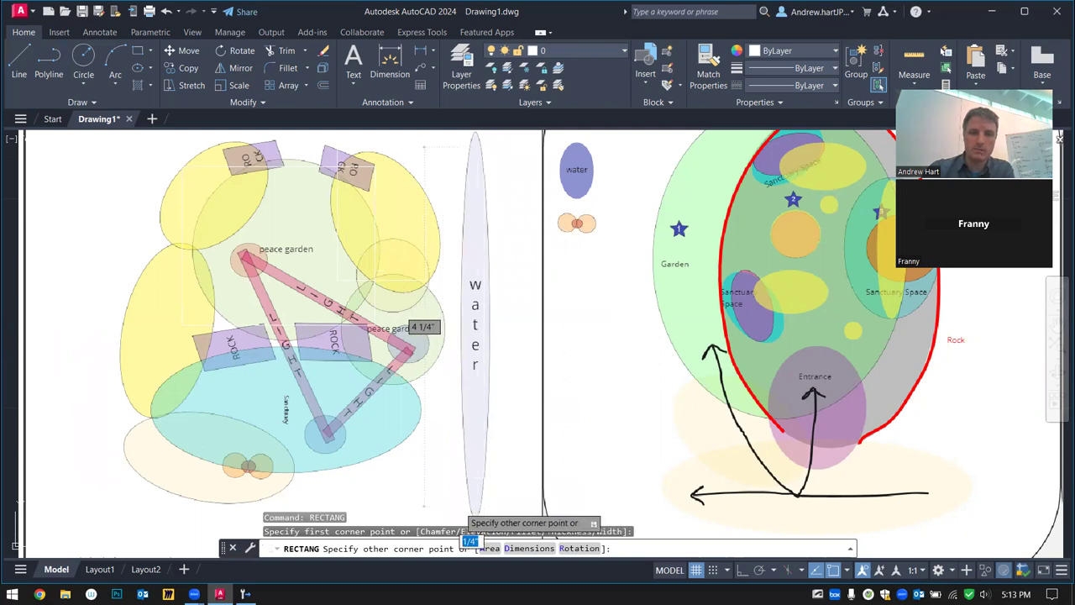
left_click(429, 507)
right_click(365, 366)
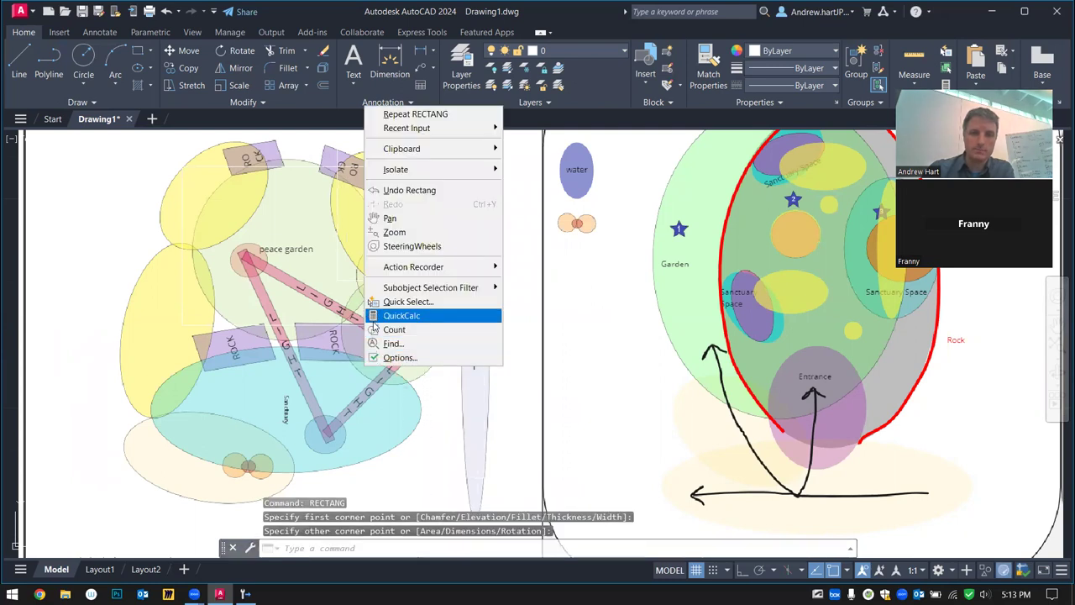
left_click(415, 113)
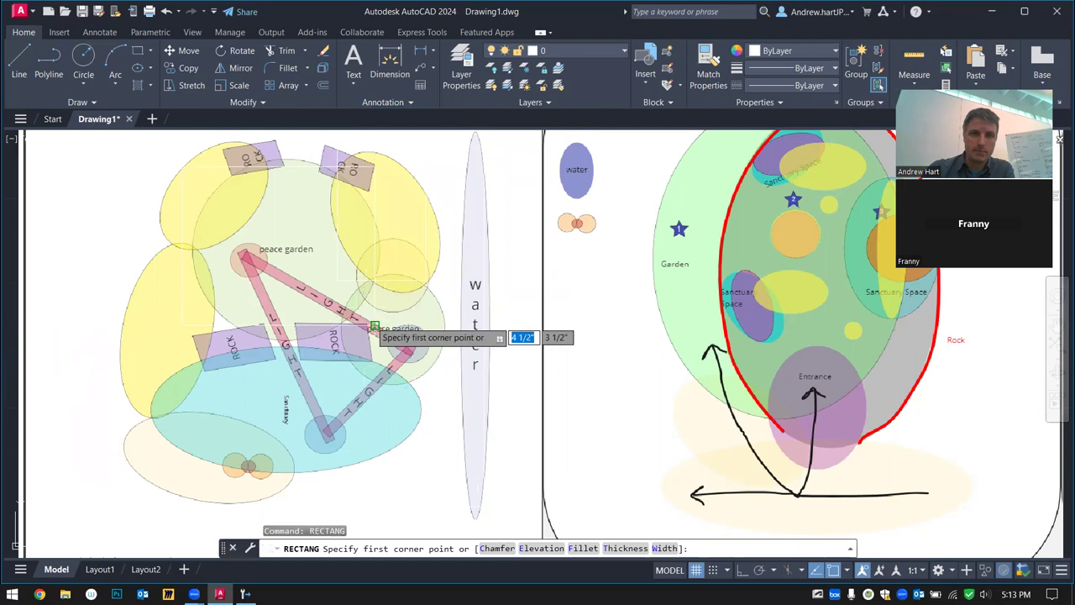
left_click(372, 325)
left_click(294, 362)
Trace two final boxes over the remaining rooms and cancel the pending rectangle
right_click(277, 310)
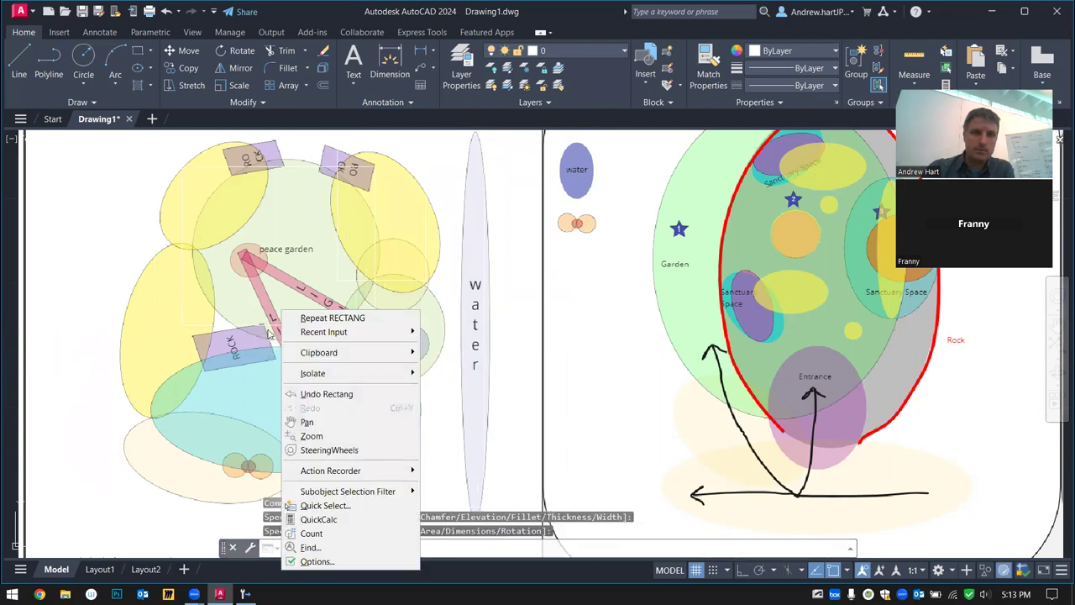
left_click(291, 321)
left_click(296, 325)
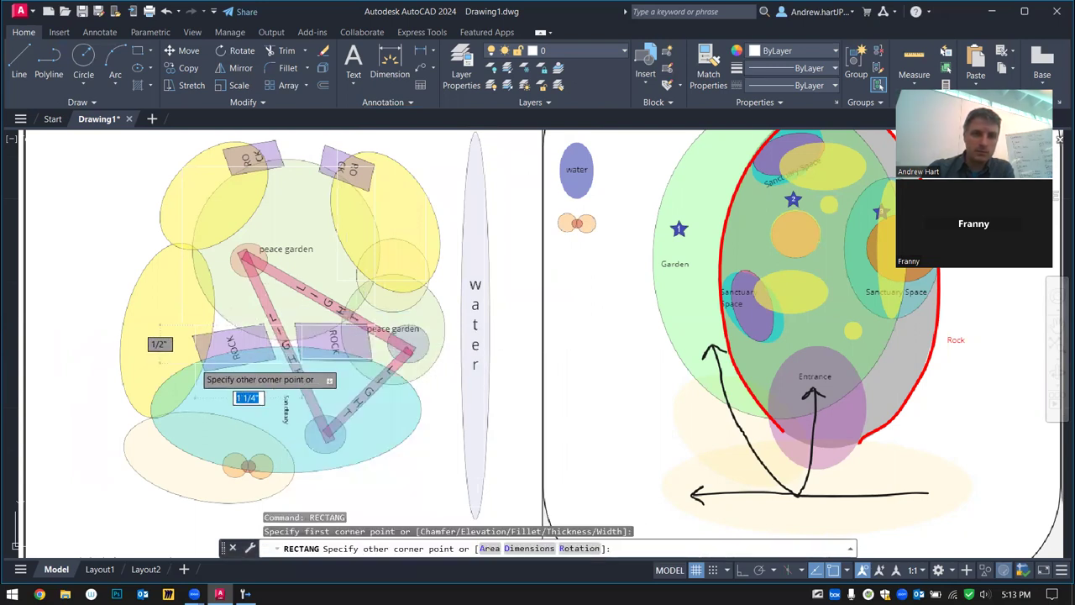
left_click(210, 403)
right_click(209, 294)
left_click(259, 300)
left_click(109, 315)
left_click(144, 407)
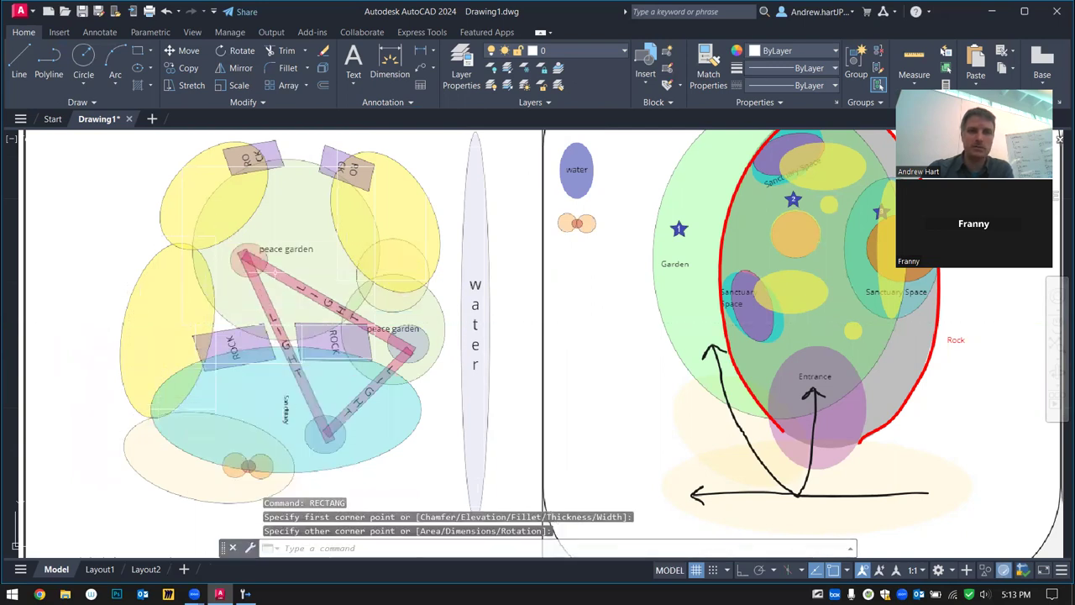
key("Escape")
type("c")
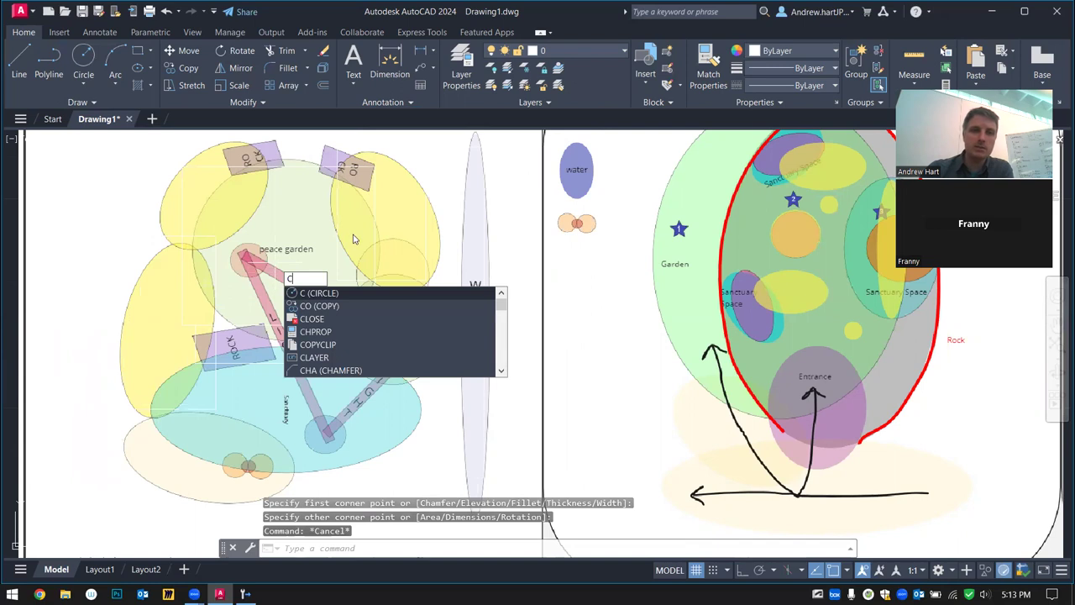
key("Return")
left_click(315, 269)
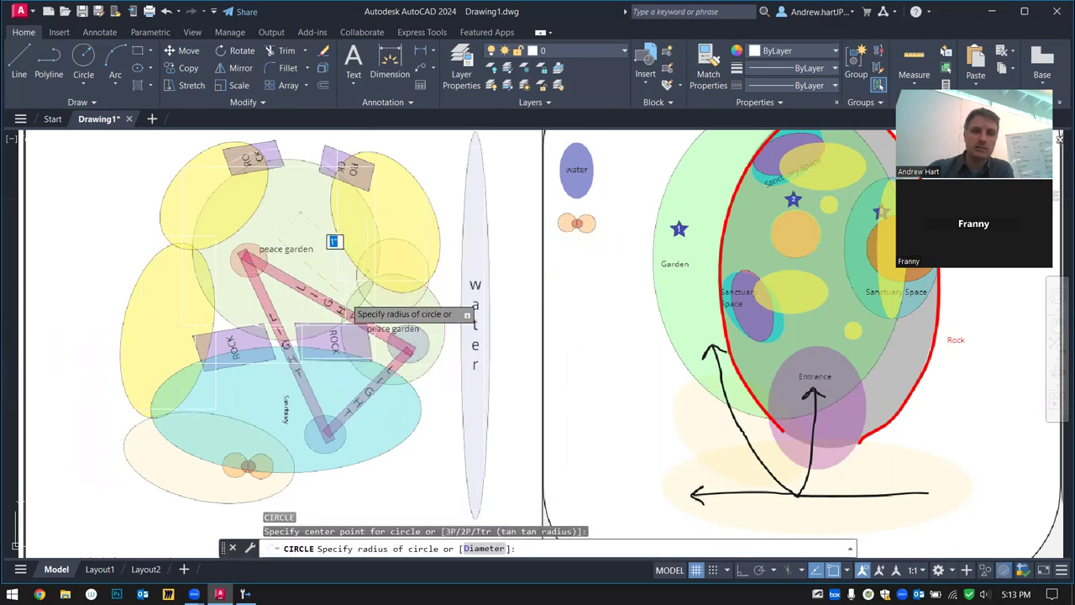
key("Escape")
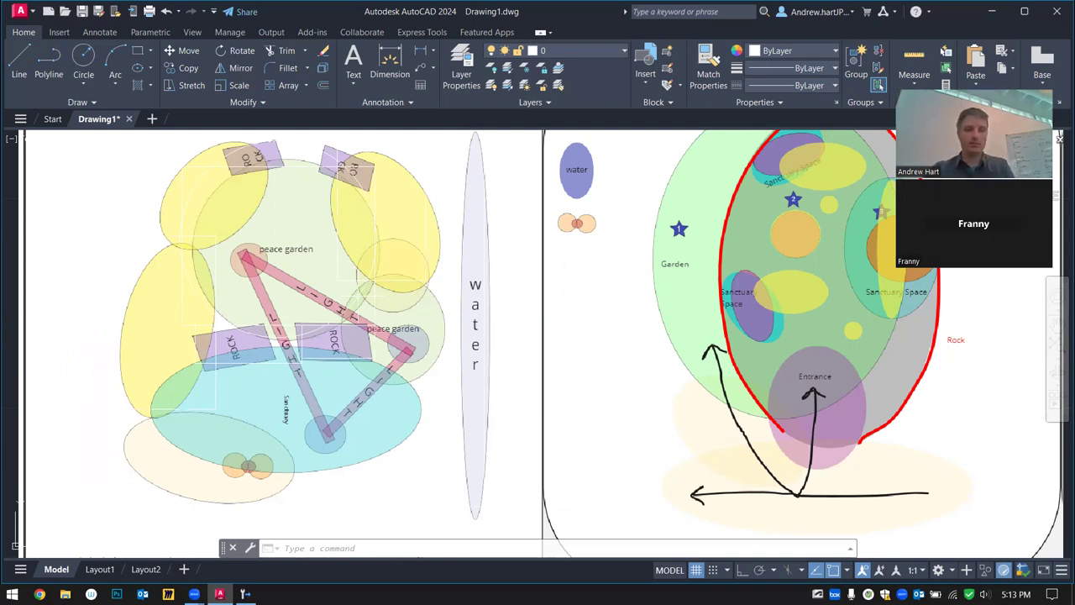
type("EL")
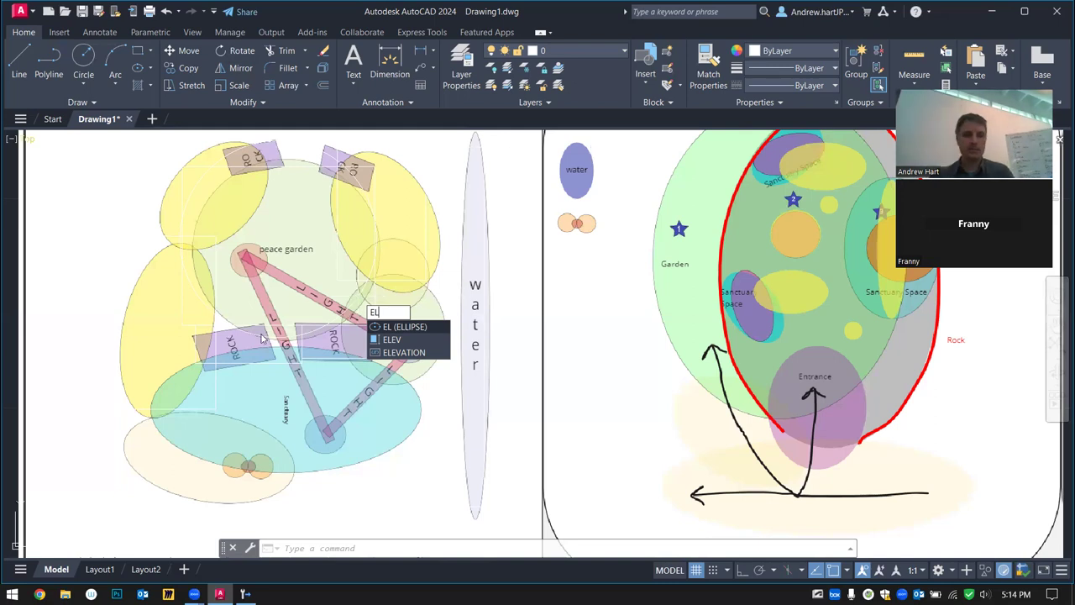
Draw a tall upright ellipse with a 3 1/2" horizontal axis beside the irregular outline
key("Return")
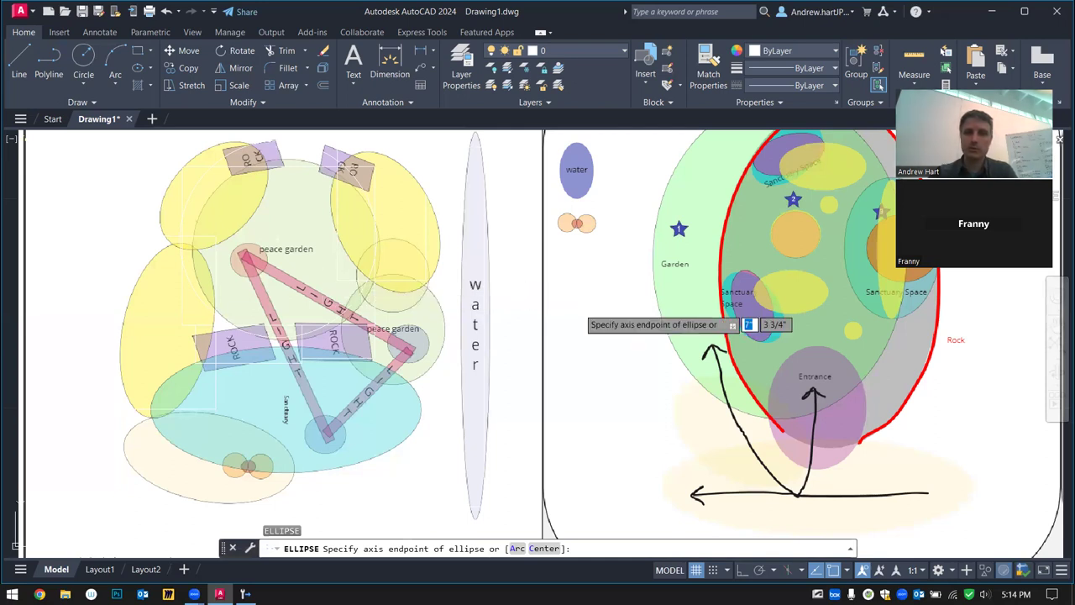
scroll(273, 336, "down", 8)
scroll(382, 243, "up", 4)
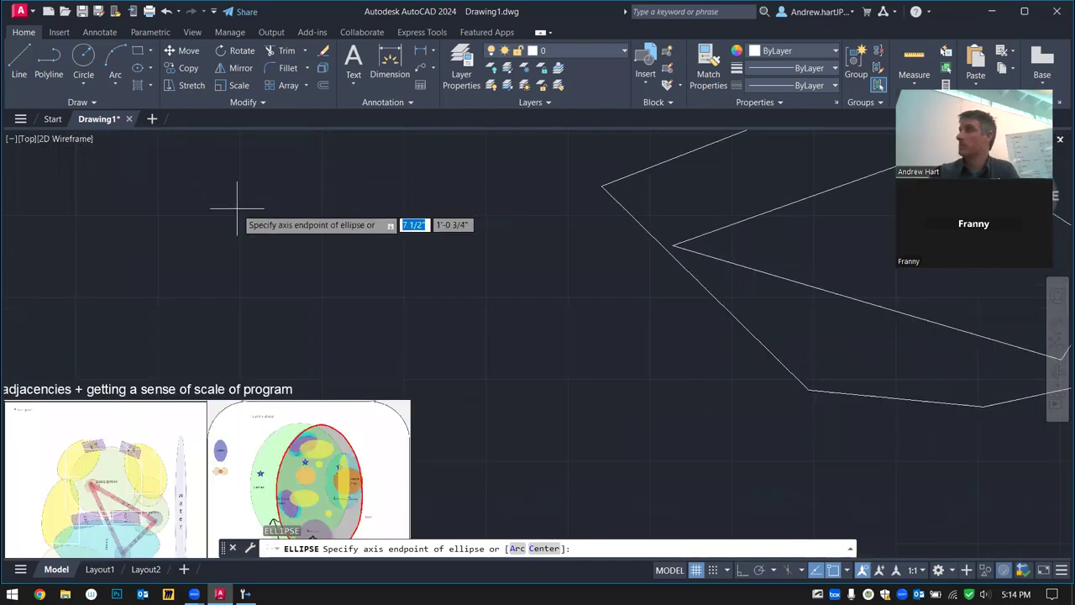
left_click(203, 242)
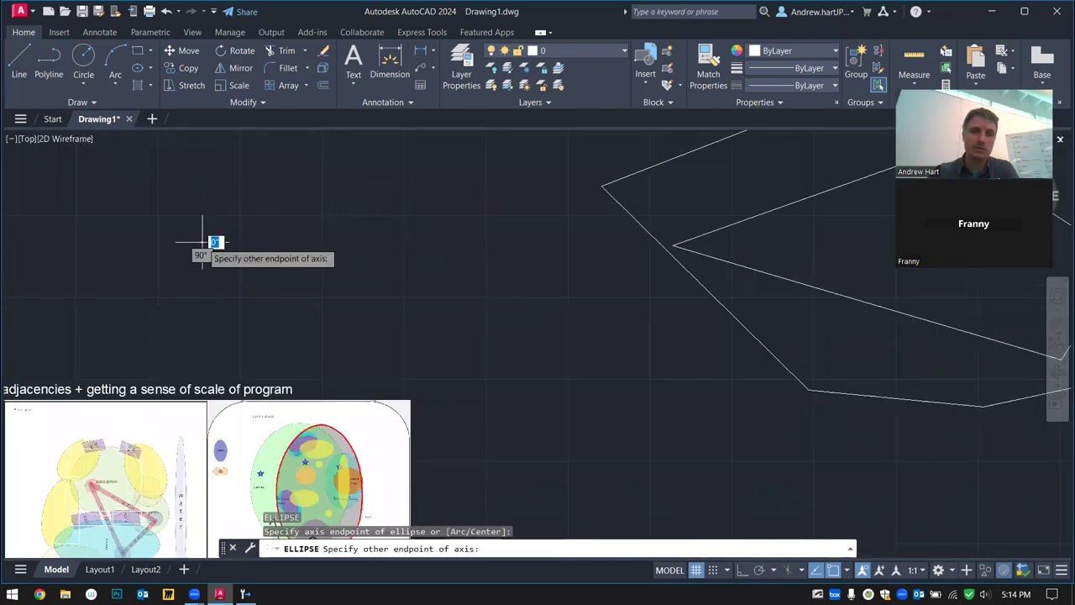
left_click(320, 242)
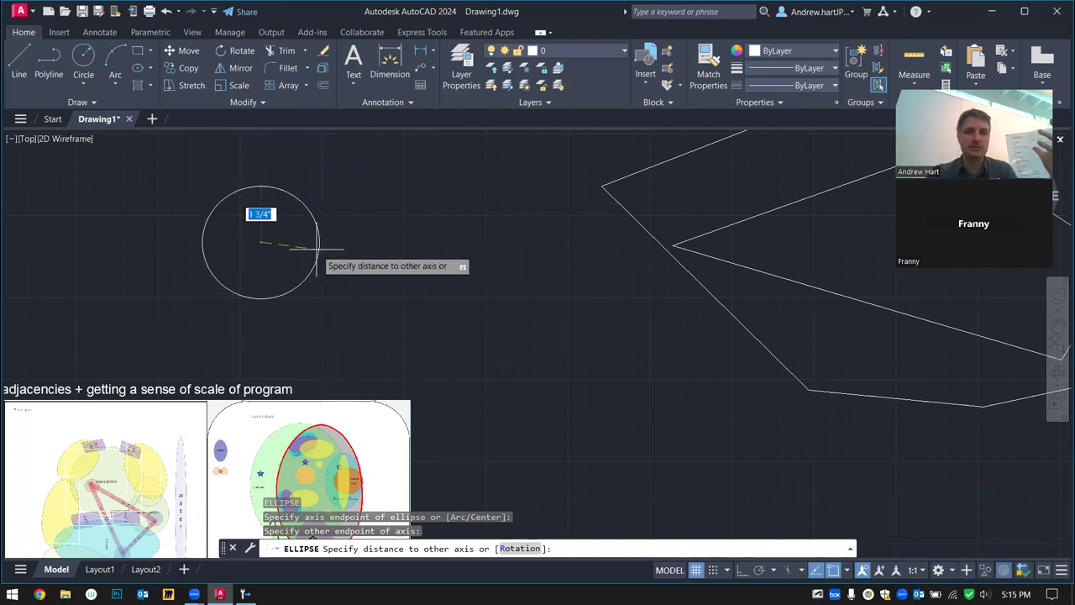
left_click(371, 249)
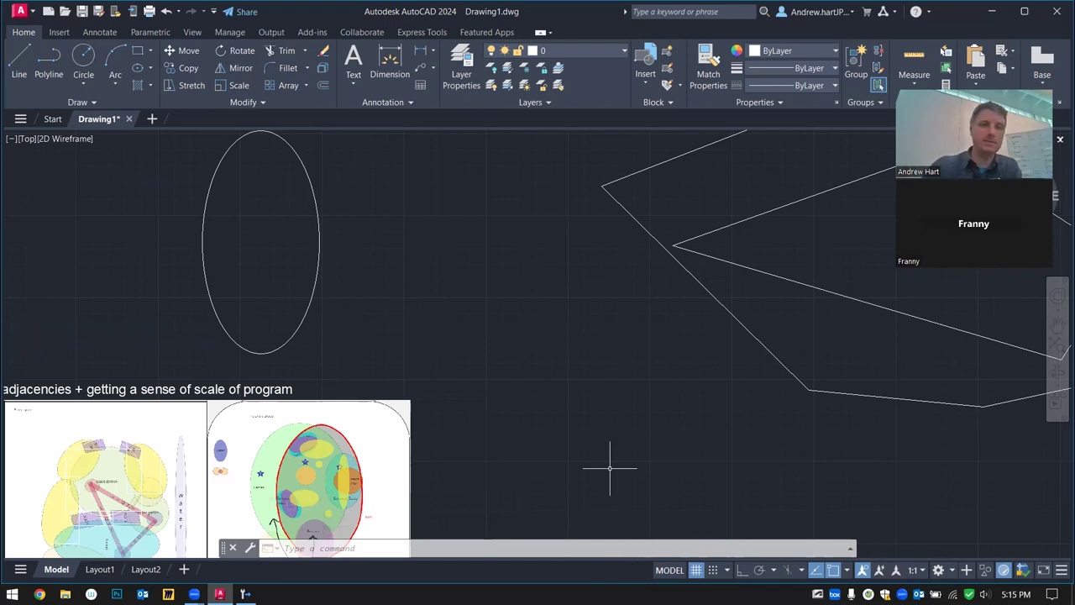
key("Escape")
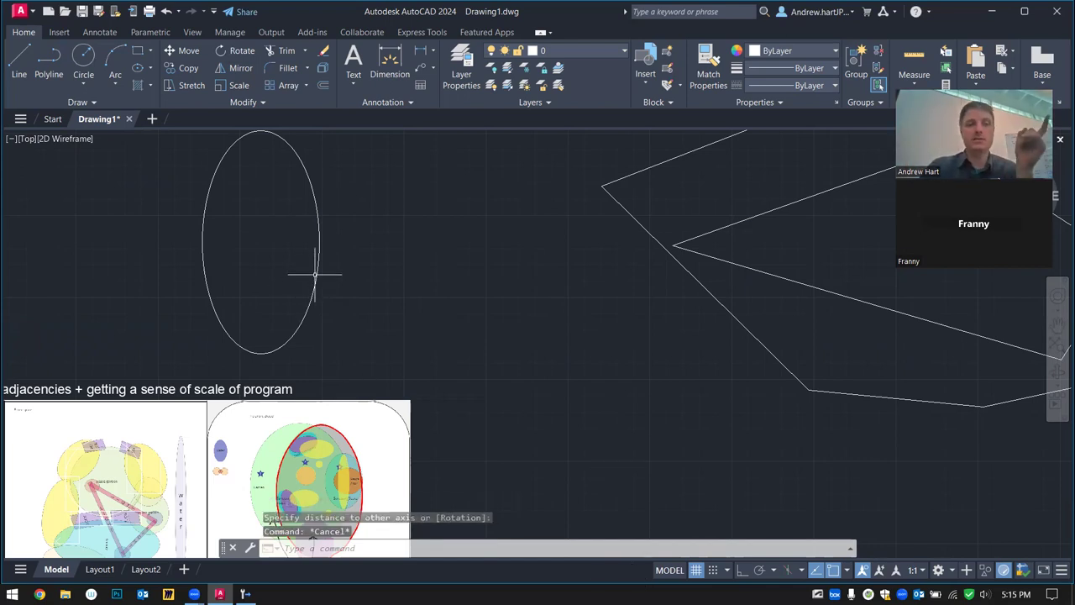
Select the tall ellipse so its grips are available
left_click(316, 272)
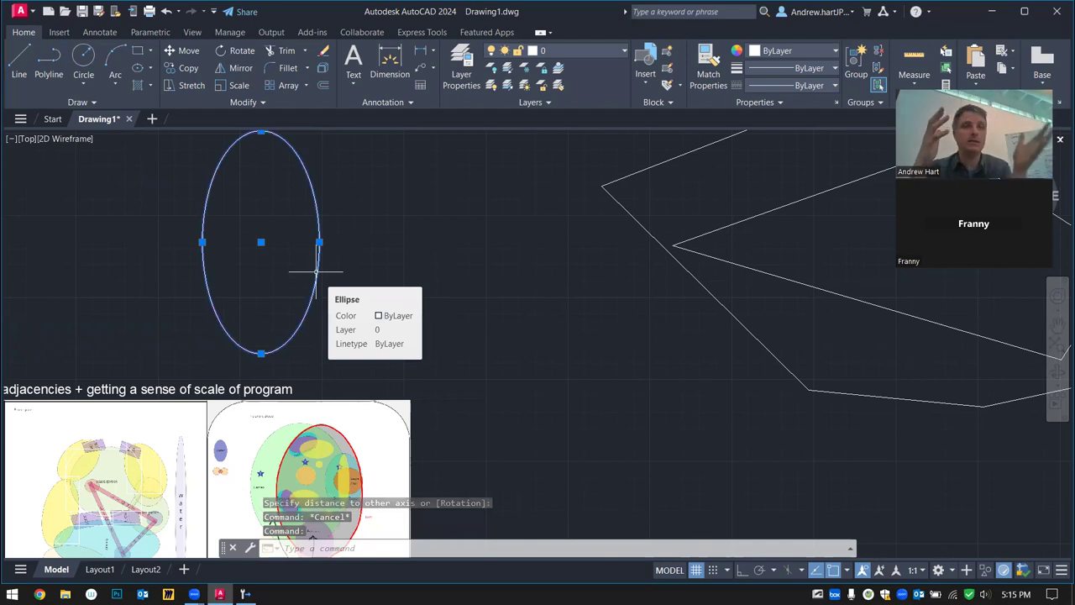
key("Escape")
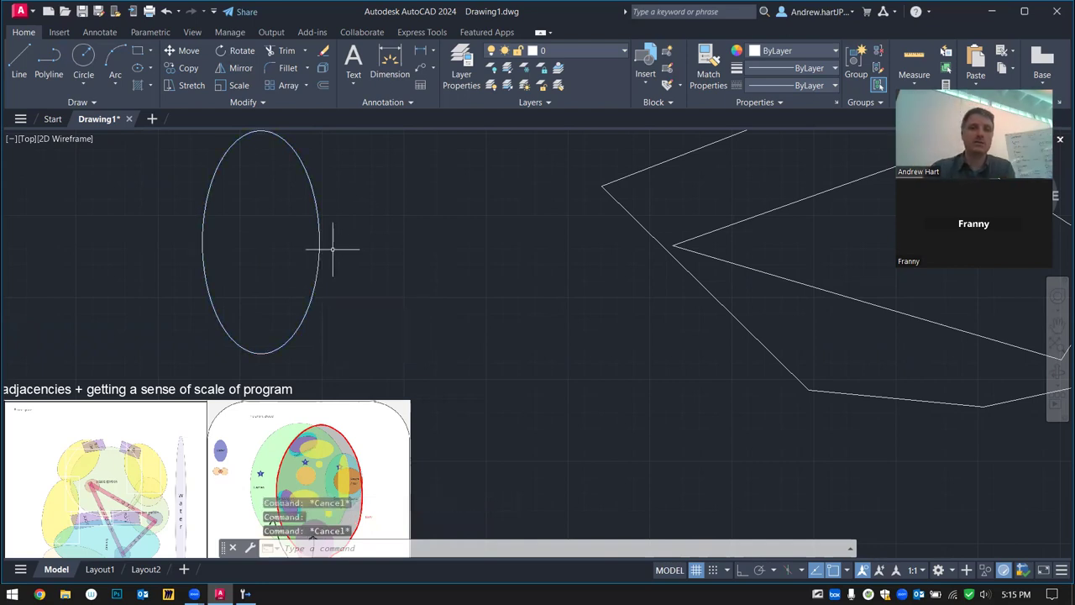
left_click(349, 201)
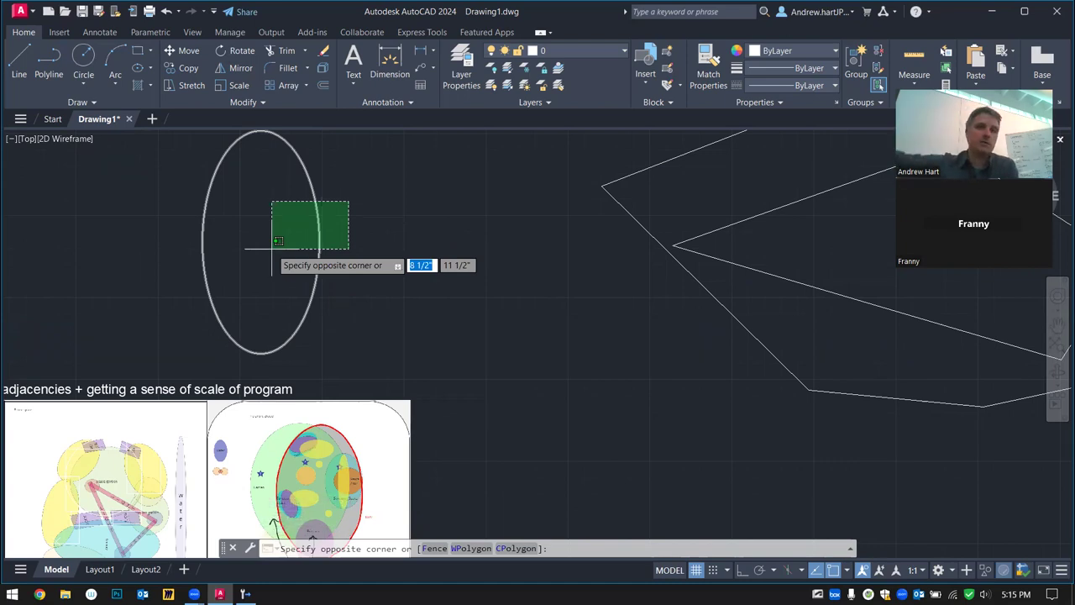
key("Escape")
left_click(352, 201)
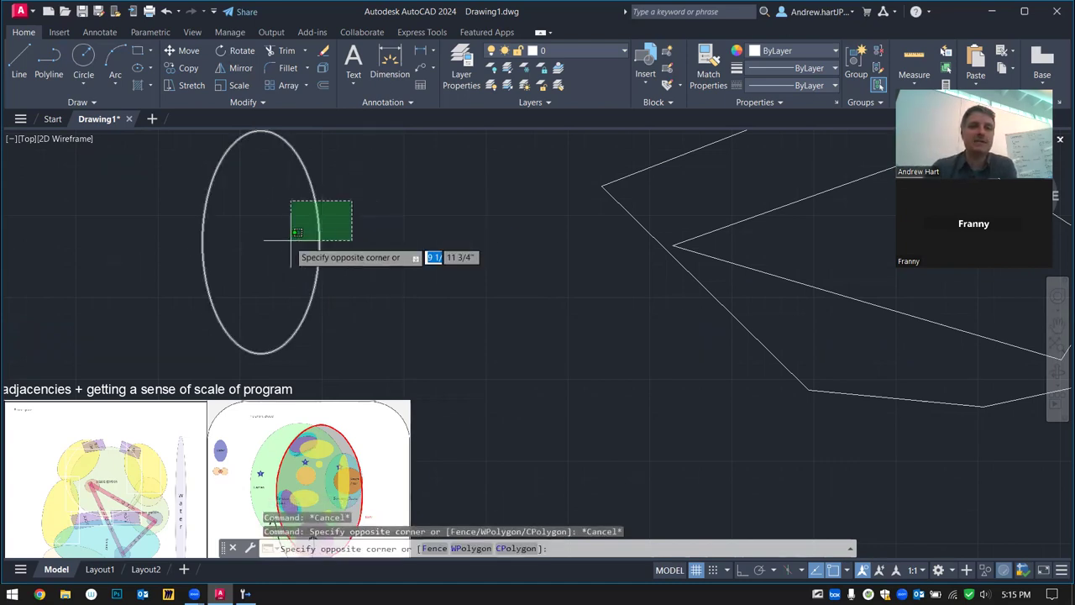
left_click(285, 245)
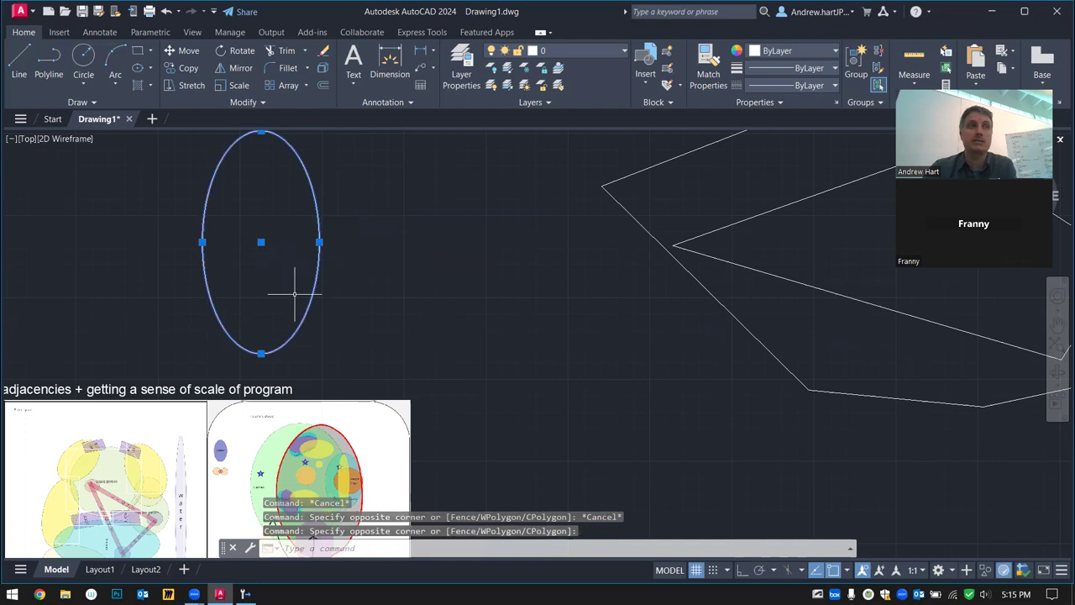
key("Escape")
left_click(172, 178)
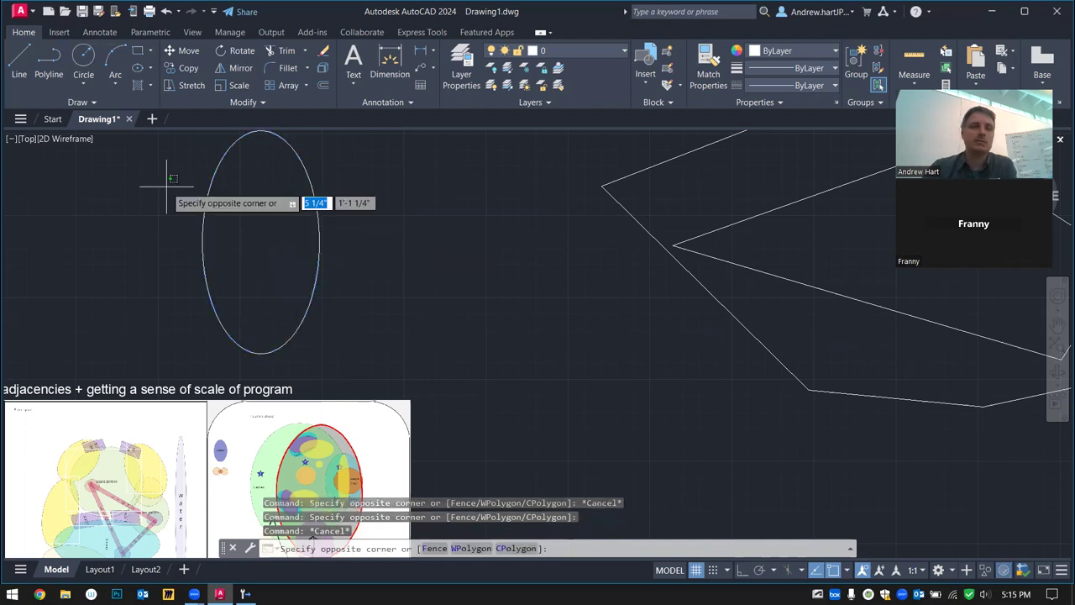
left_click(299, 254)
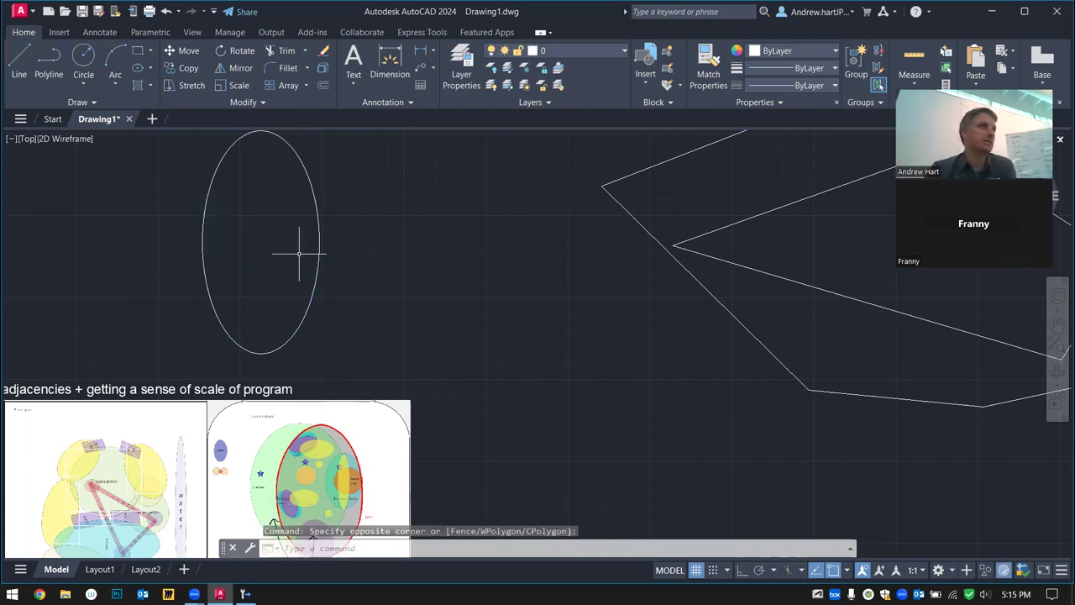
left_click(316, 196)
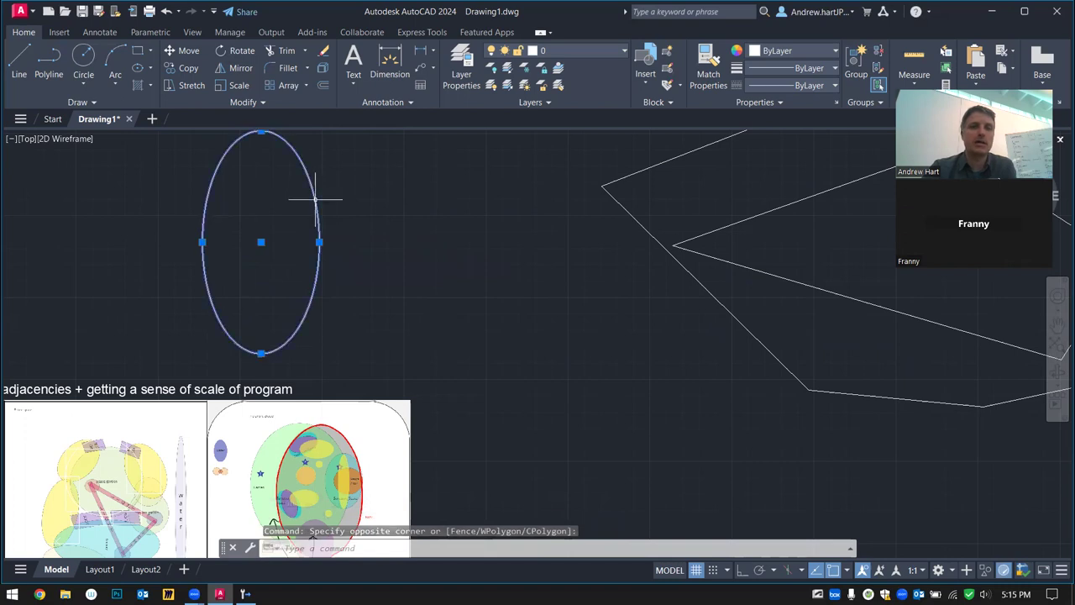
Widen the ellipse, lower its top to flatten it, and move it by its centre grip
left_click(319, 242)
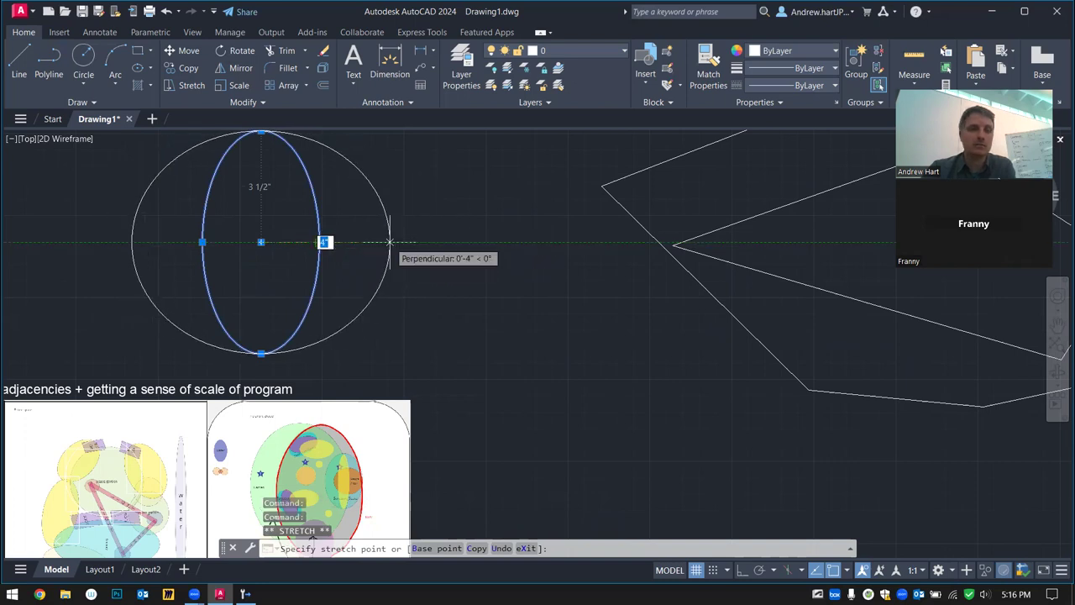
left_click(411, 242)
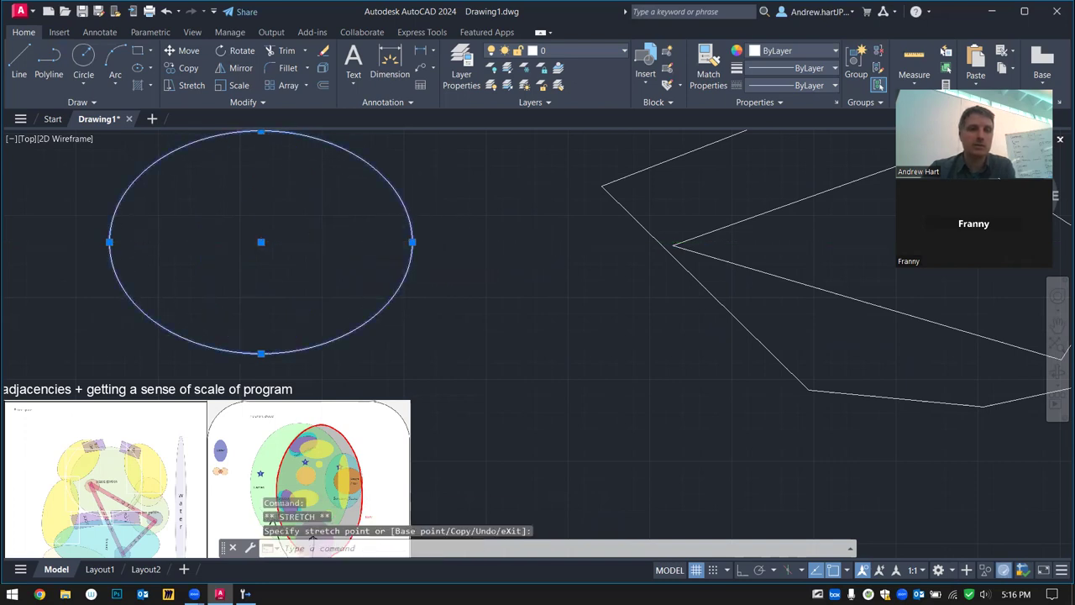
left_click(261, 132)
left_click(262, 191)
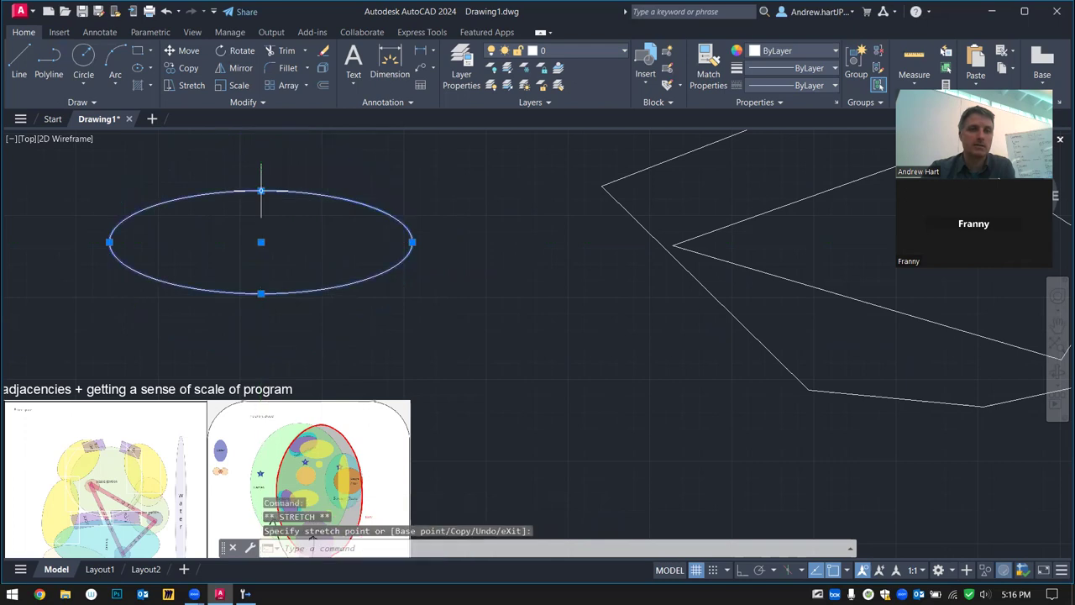
left_click(261, 242)
left_click(362, 301)
left_click(361, 301)
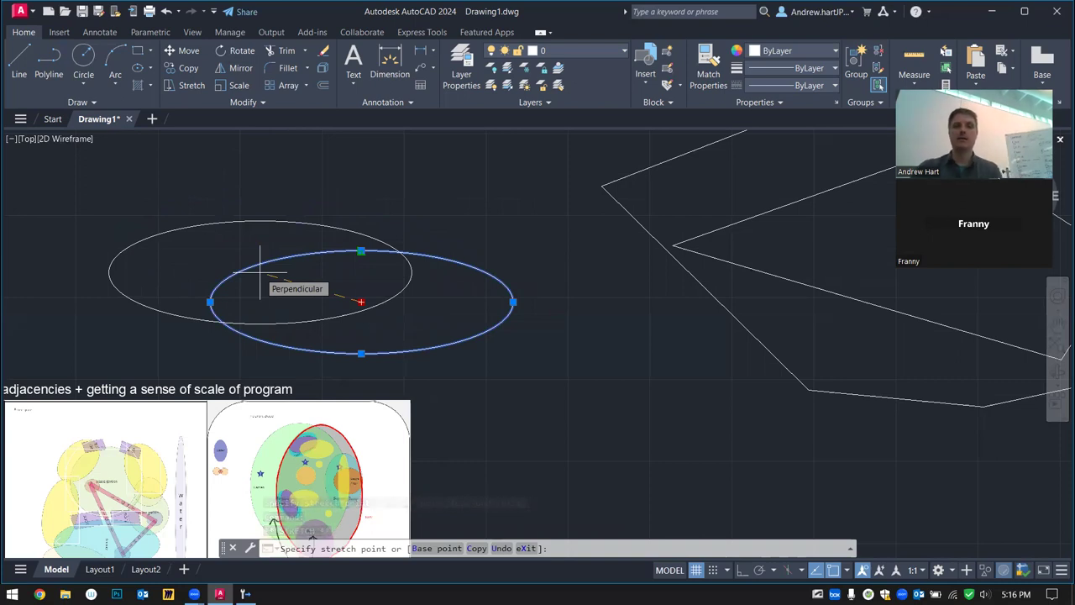
left_click(260, 273)
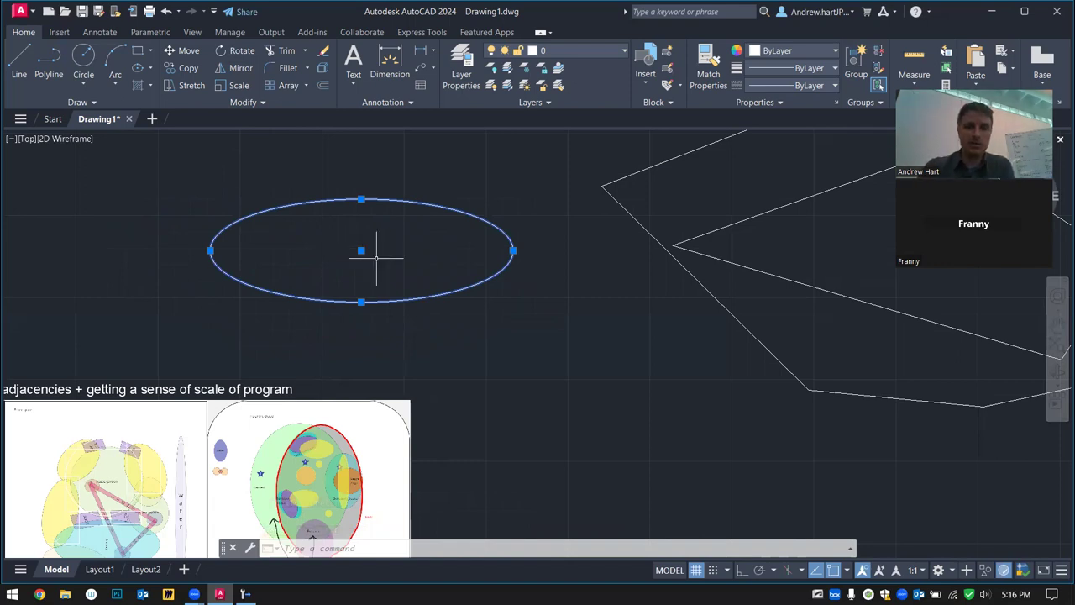
Draw a circle to the left of the flat ellipse
type("c")
key("Return")
left_click(106, 305)
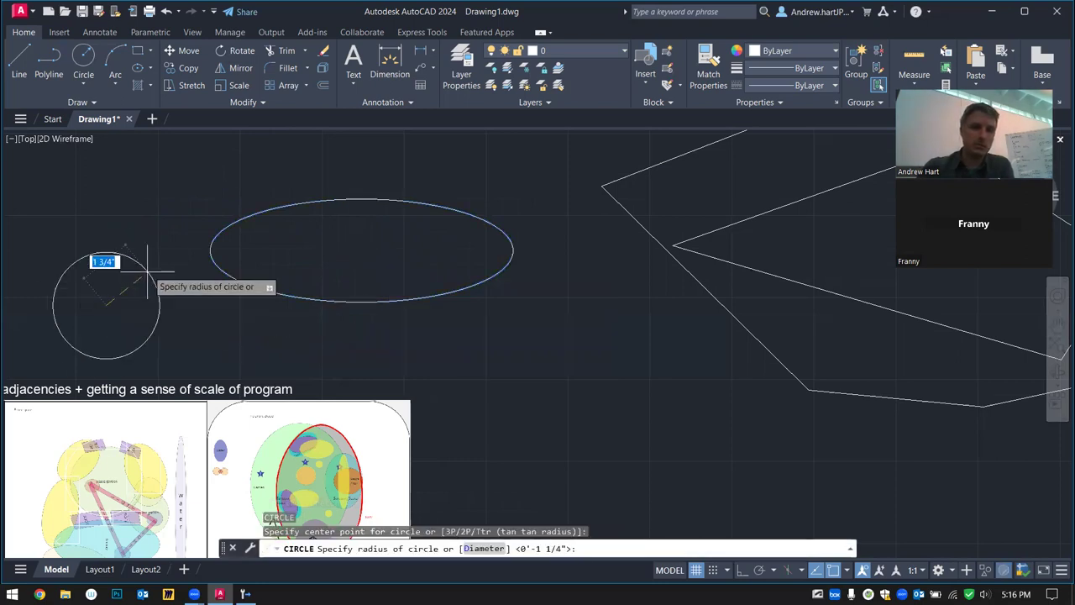
left_click(140, 253)
Select the circle and drag its top quadrant grip inward to shrink its radius
left_click(154, 230)
left_click(131, 271)
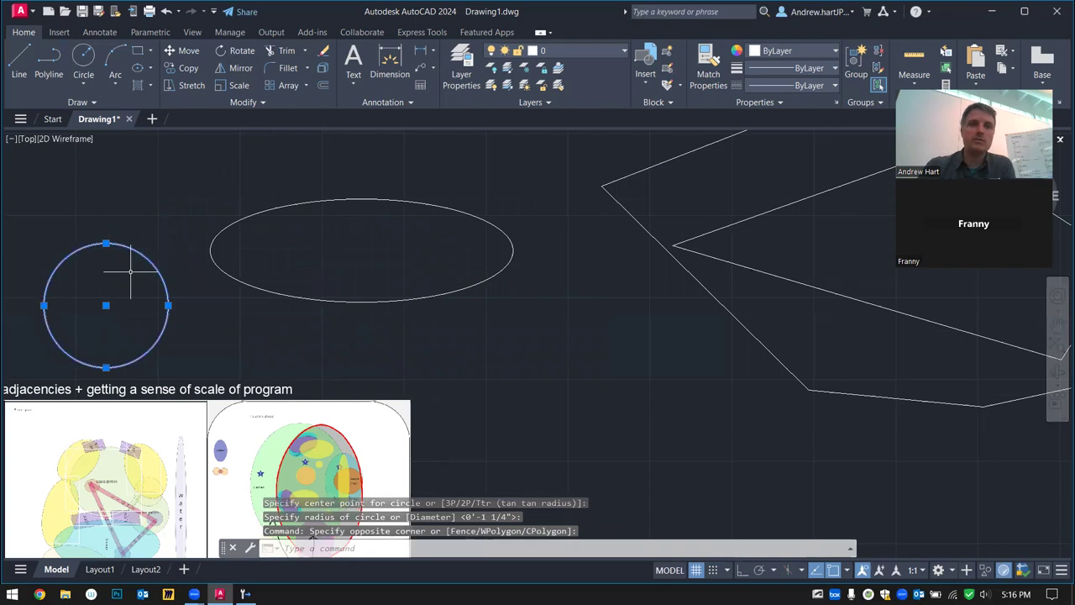
type("str")
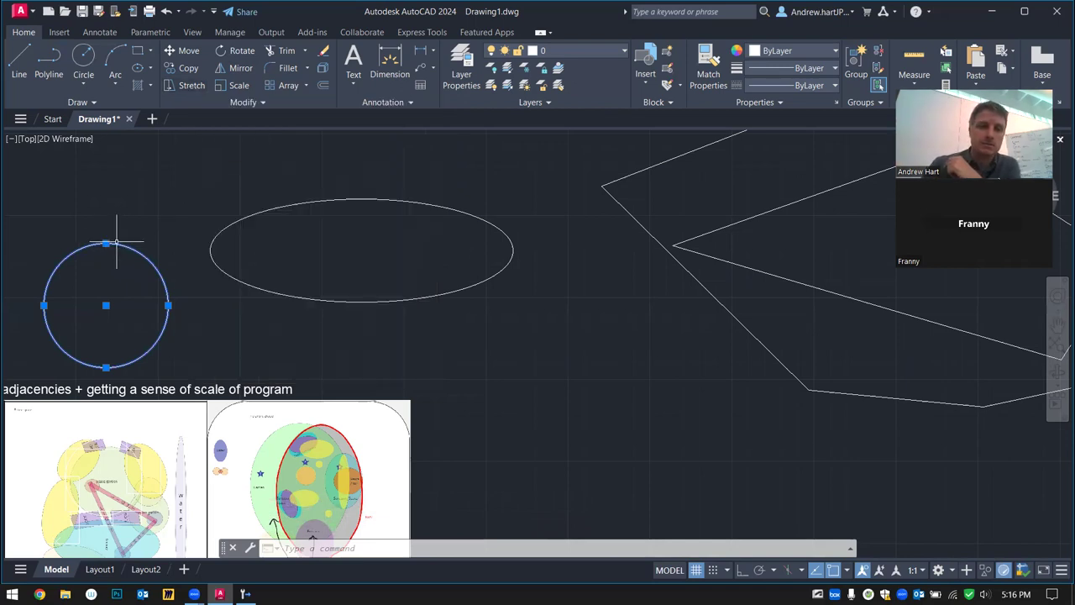
left_click(106, 244)
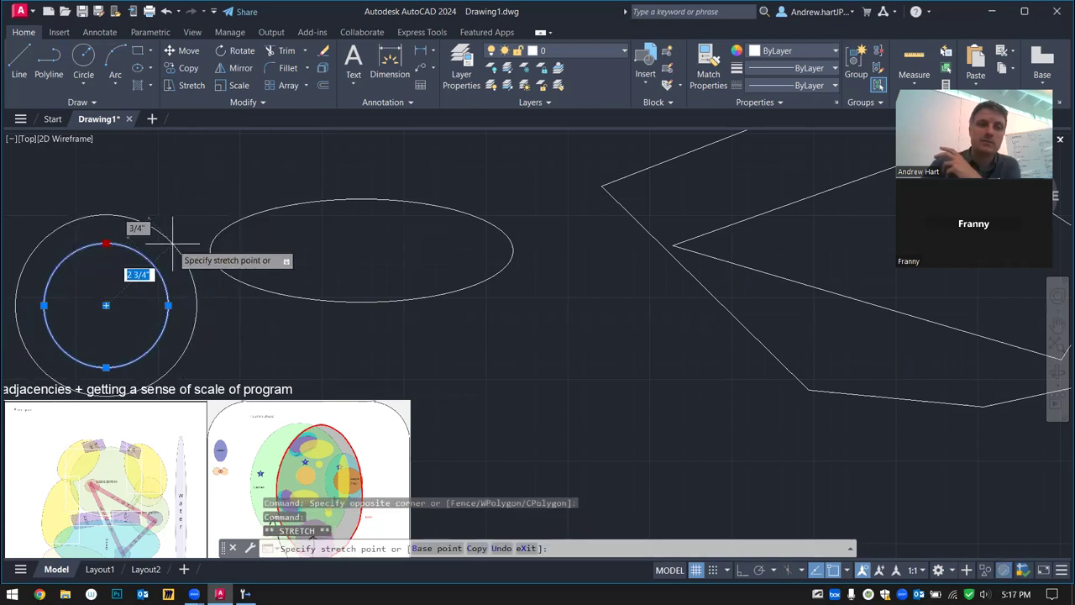
left_click(142, 296)
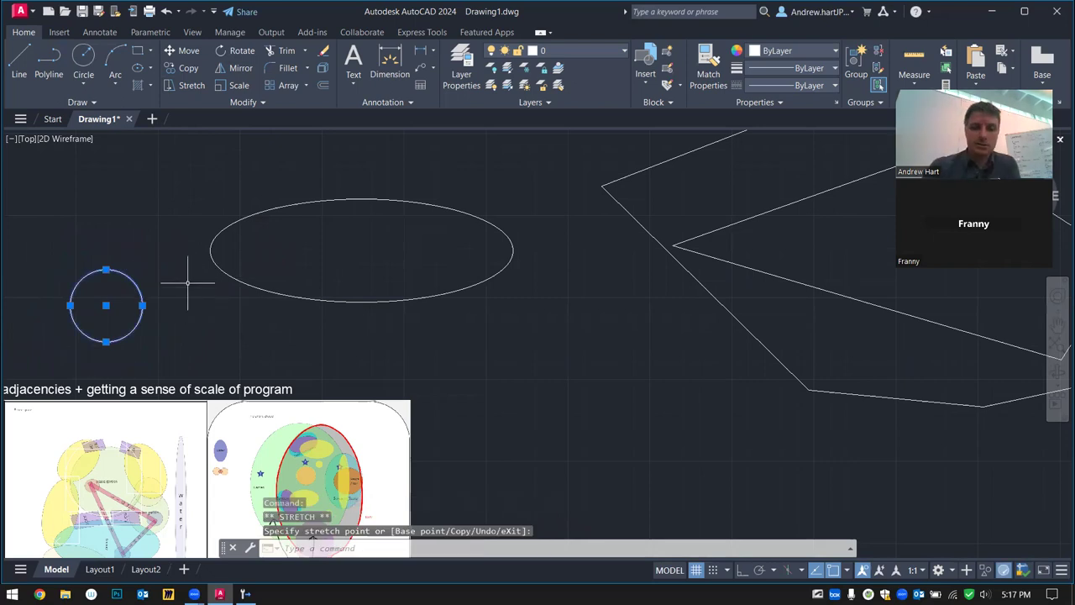
type("el")
key("Return")
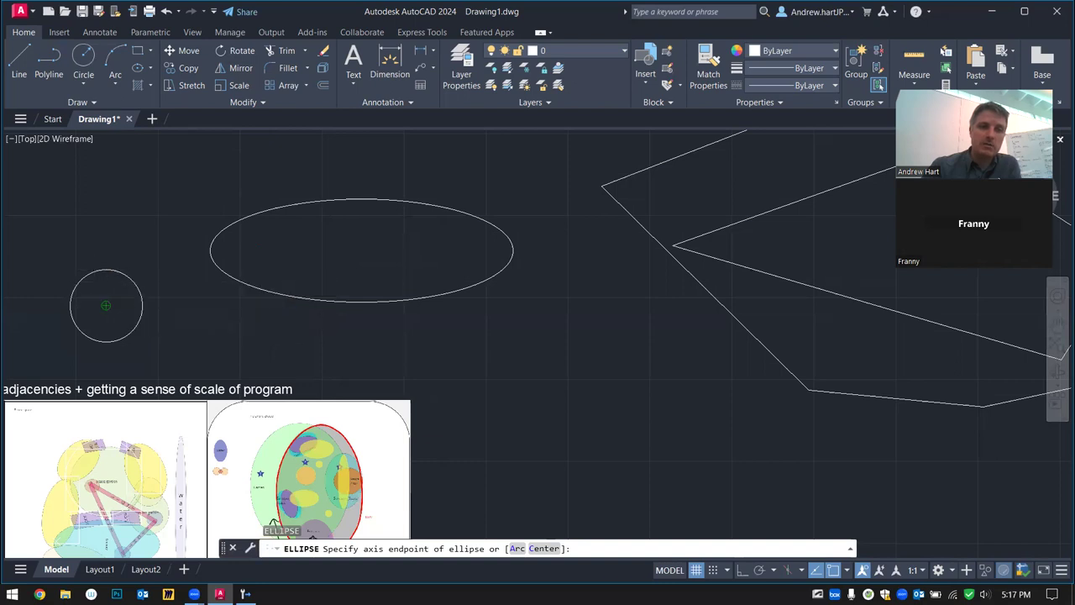
Draw a flat ellipse whose long axis starts at the circle's centre
left_click(106, 306)
left_click(312, 307)
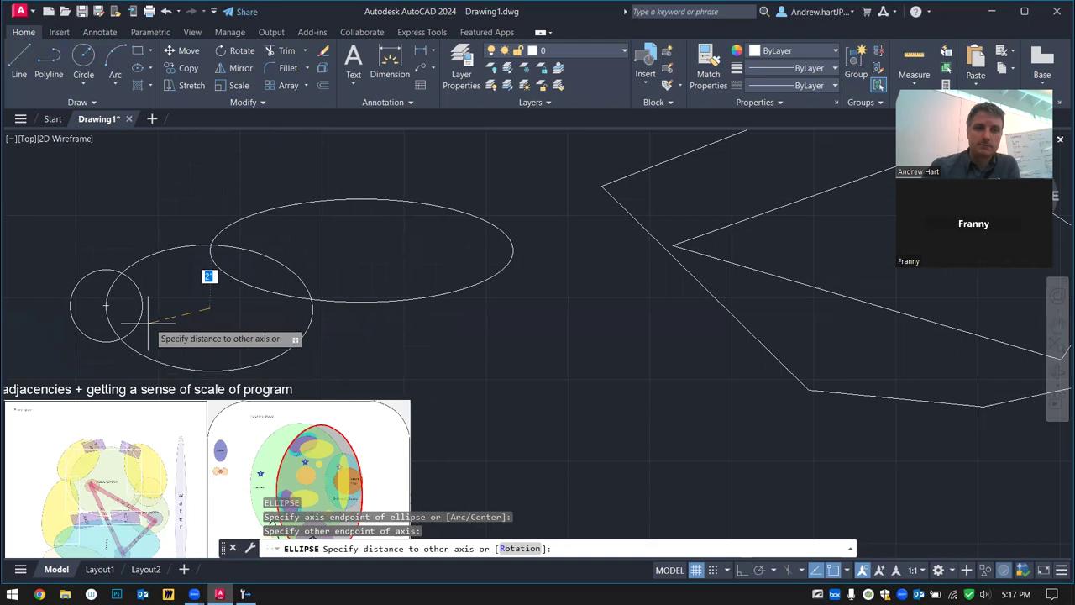
left_click(209, 269)
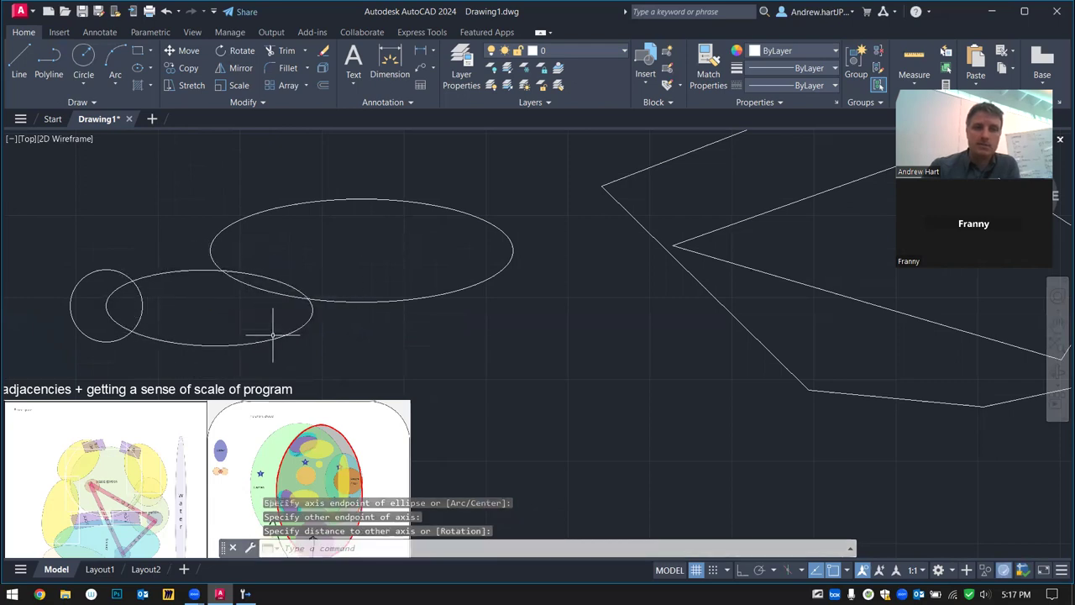
Select the small circle and begin moving it with M, then cancel the move
left_click(103, 250)
left_click(93, 271)
type("m")
key("Return")
left_click(96, 292)
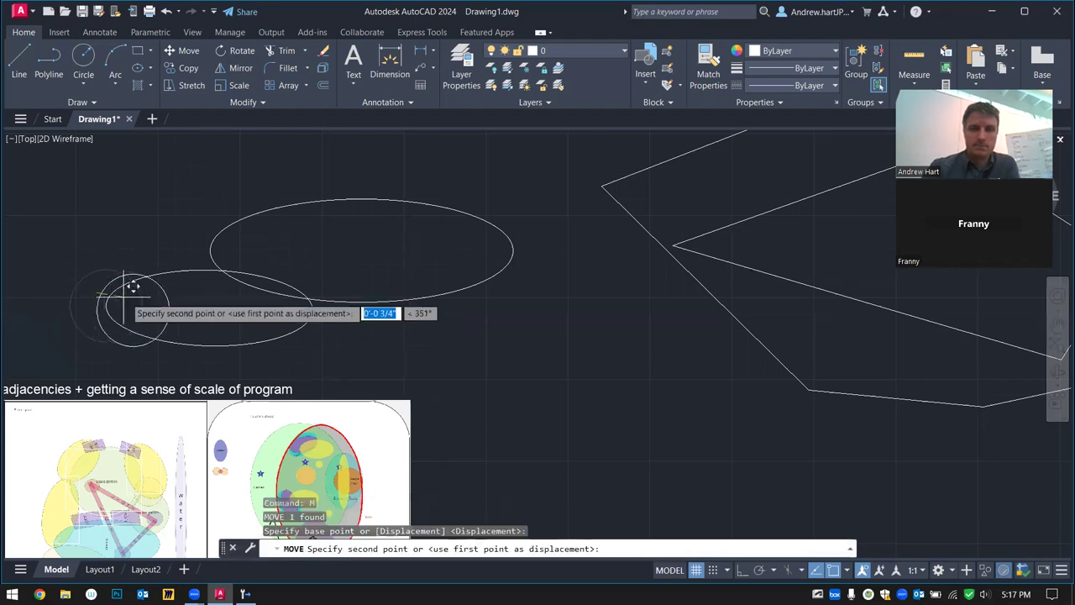
key("Escape")
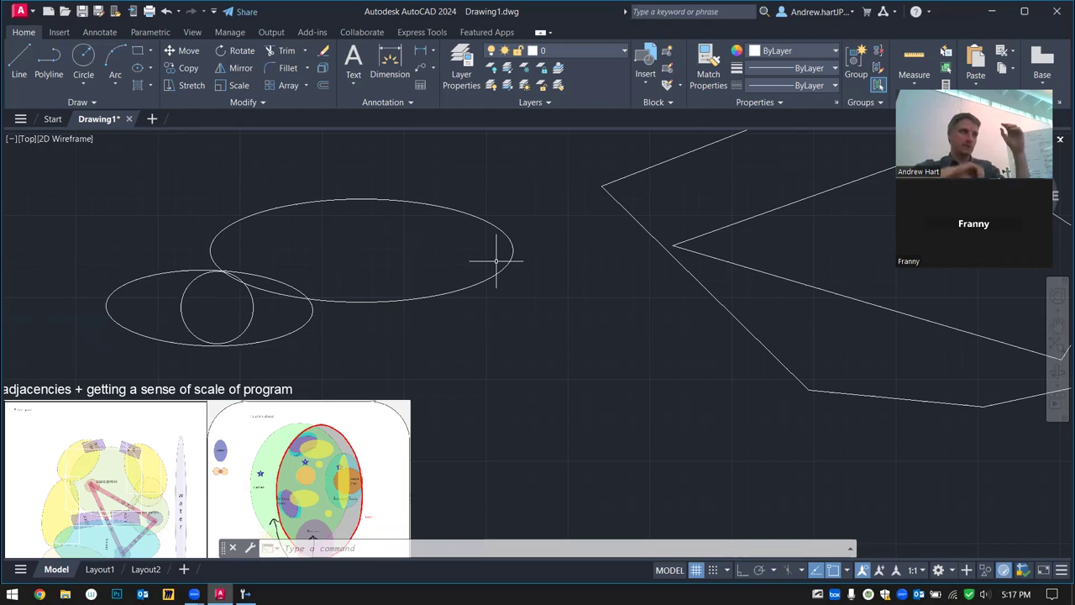
Start a rectangle with REC and place the square's first corner below the ellipses
key("Escape")
key("Escape")
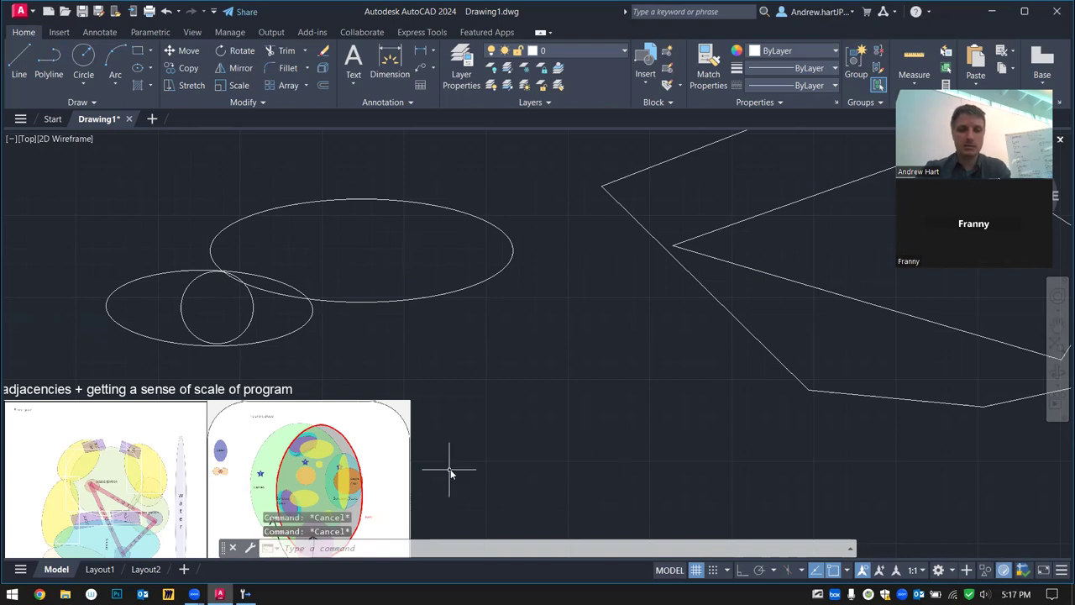
type("rec")
key("Return")
left_click(472, 318)
Complete the square, select it and begin copying it from its centre
left_click(542, 390)
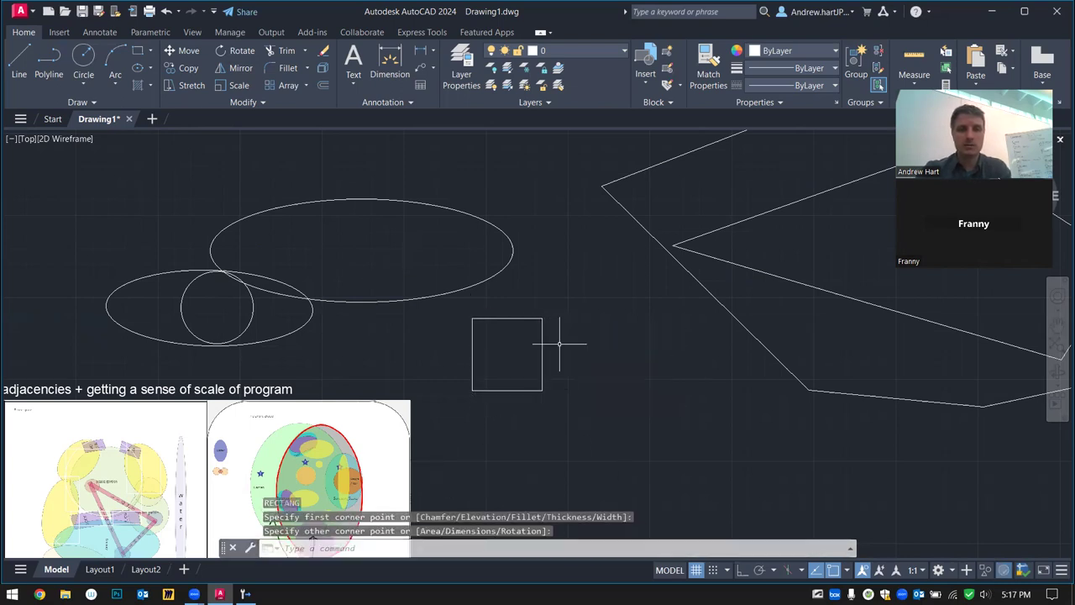
key("Escape")
left_click(577, 314)
left_click(514, 367)
type("copy")
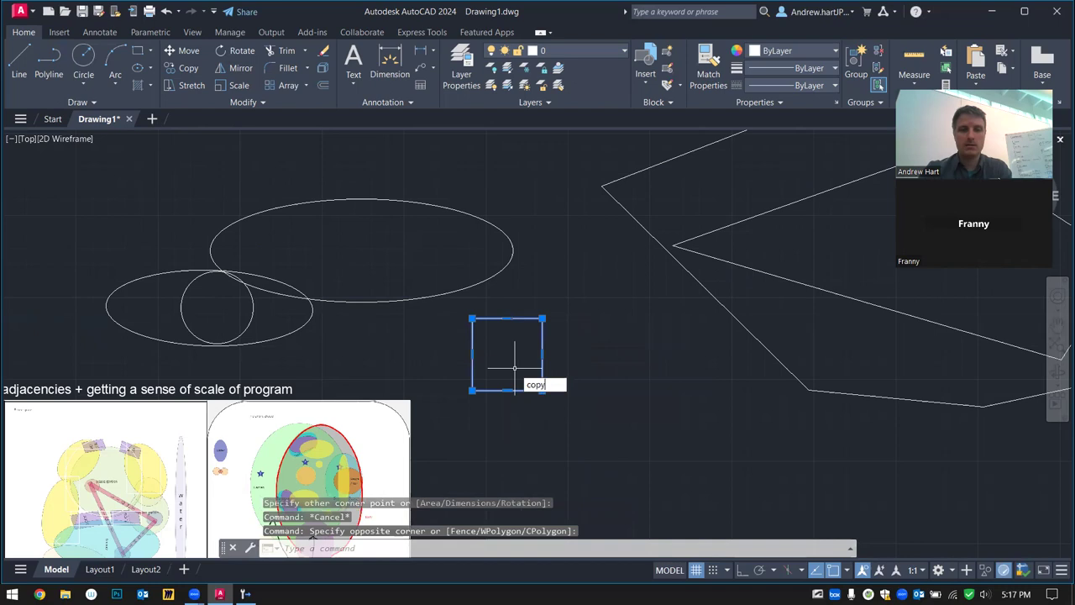
key("Return")
left_click(514, 352)
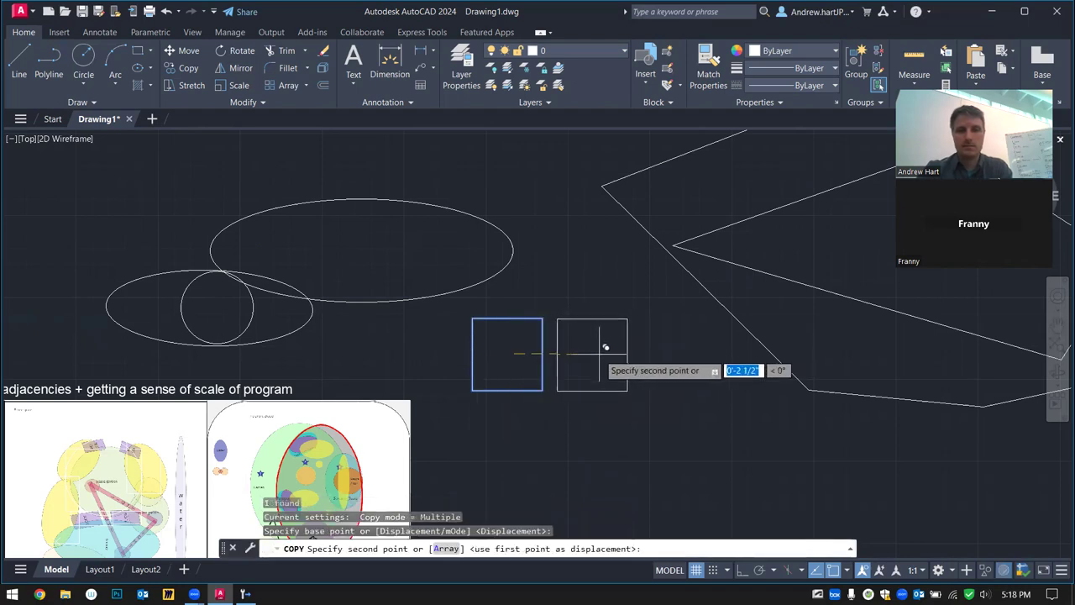
With Ortho on, place four copies of the square in a level row to the right
key("F8")
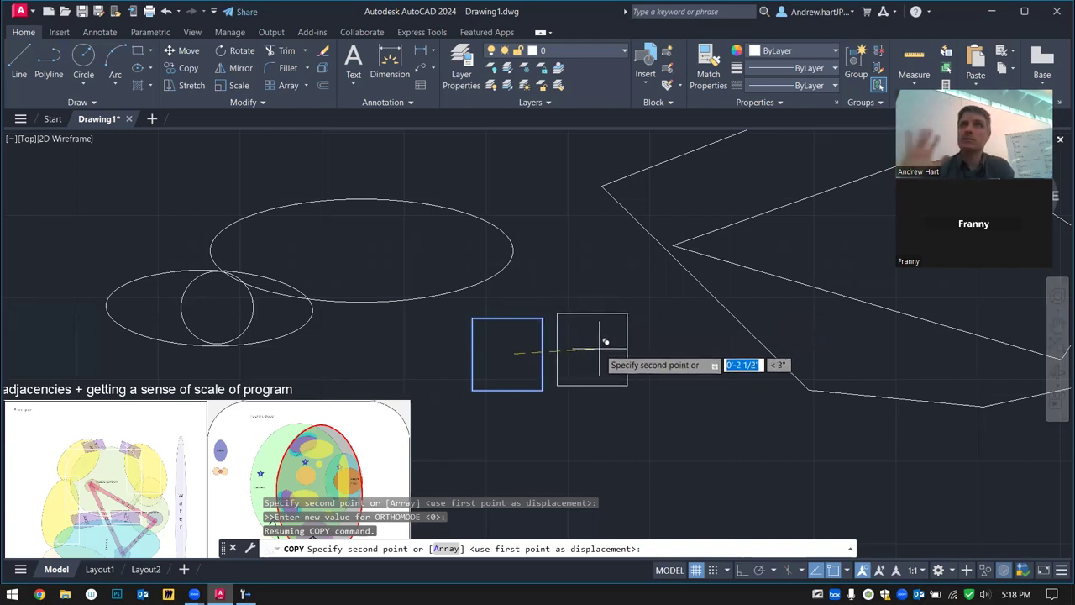
key("F8")
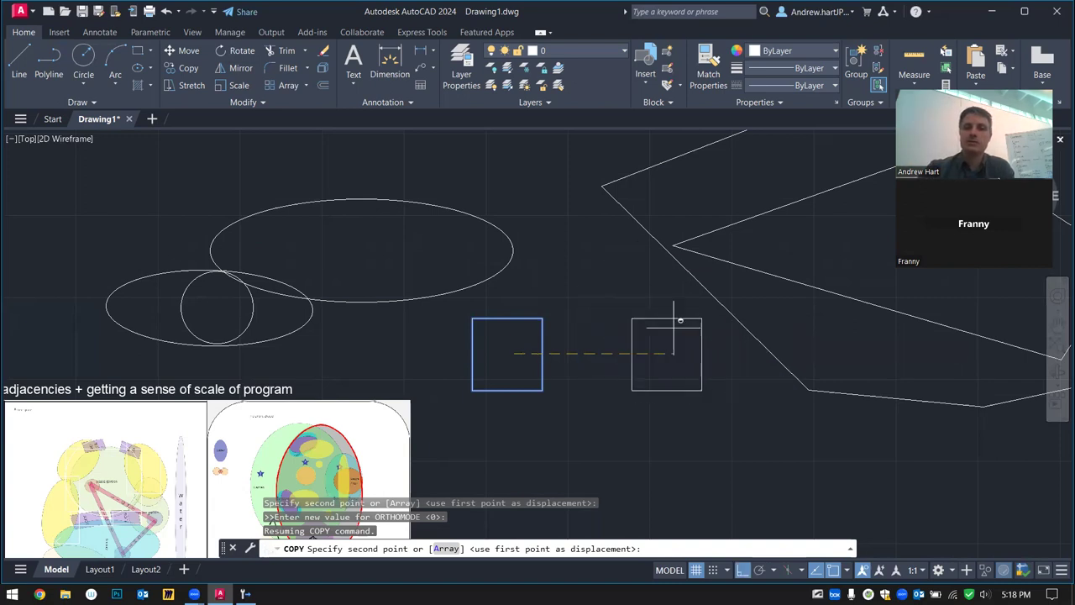
left_click(603, 388)
left_click(683, 388)
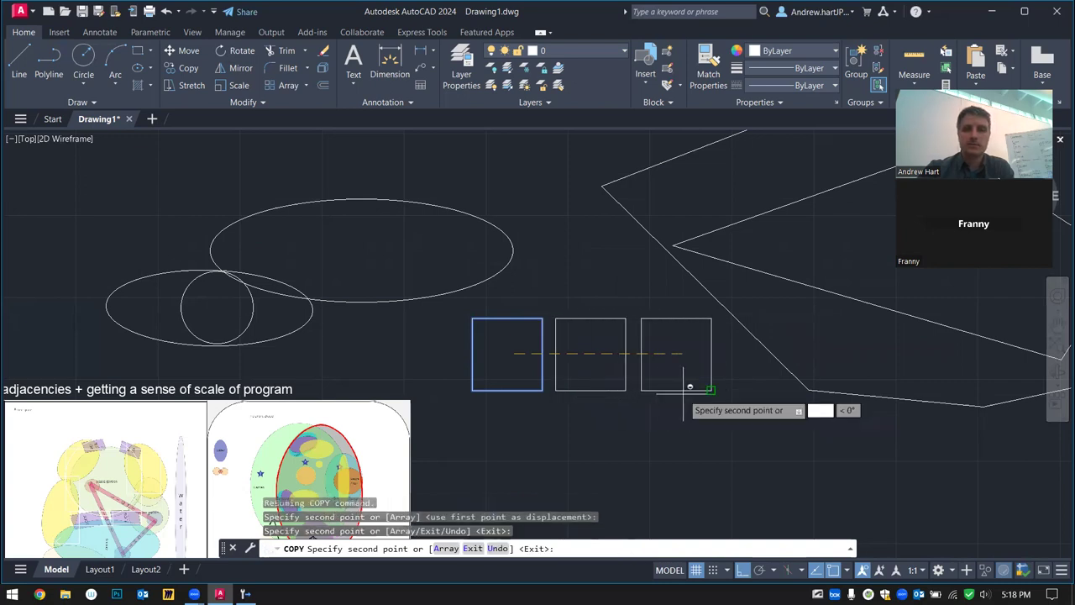
left_click(767, 378)
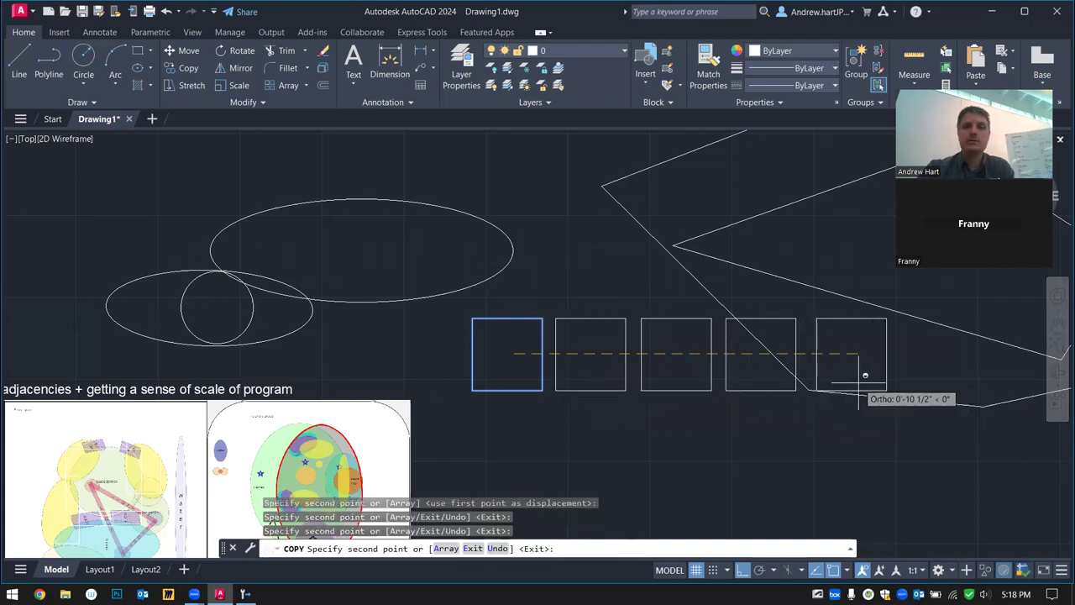
left_click(853, 378)
key("Escape")
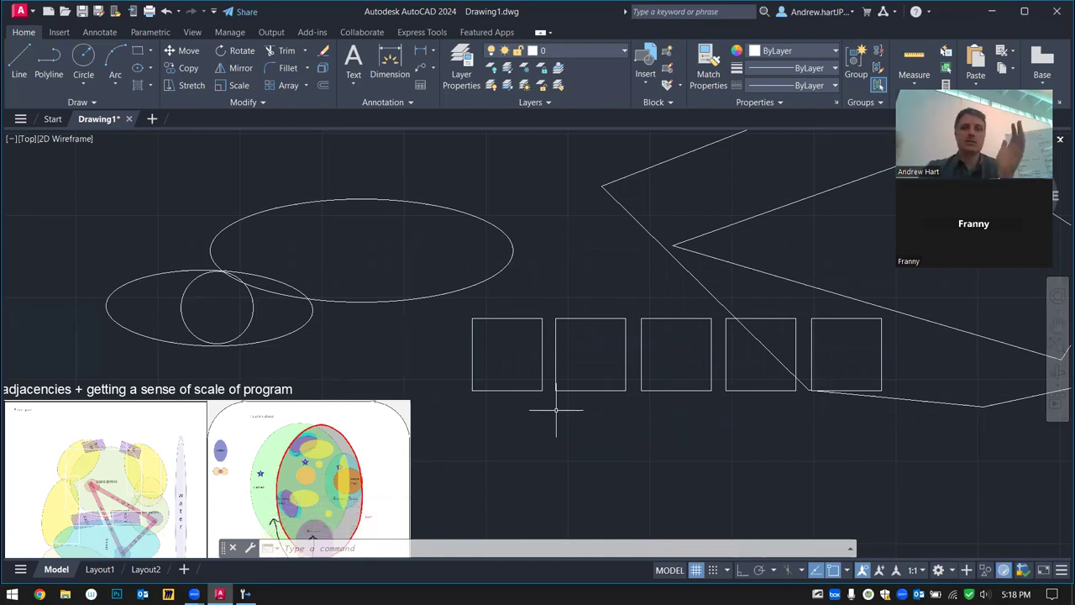
Clear the selection of the second square in the row and enter OS for object snaps
left_click(567, 385)
left_click(565, 404)
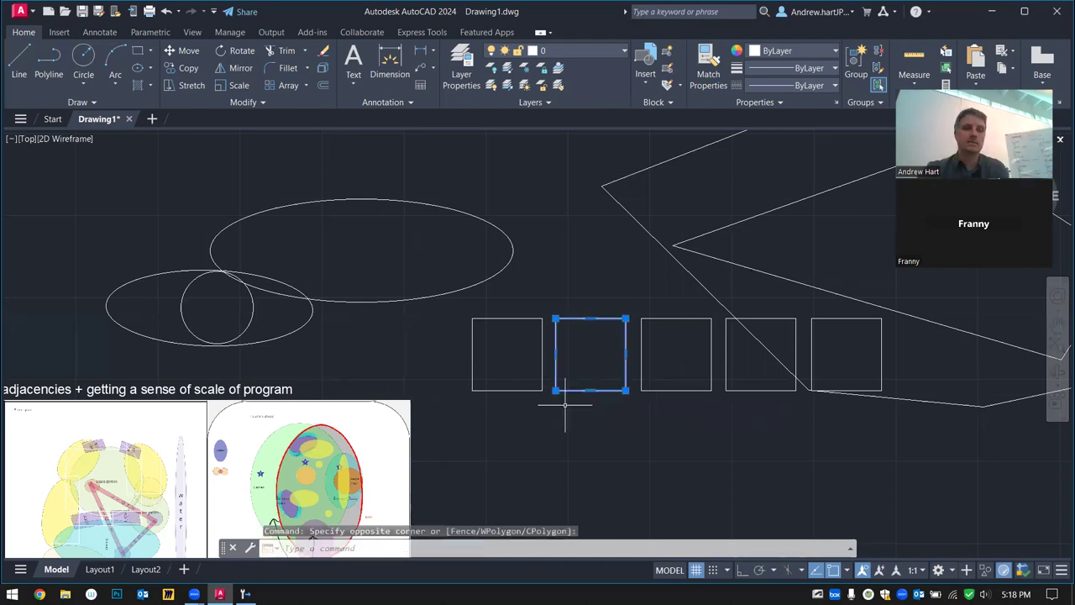
key("Escape")
key("Escape")
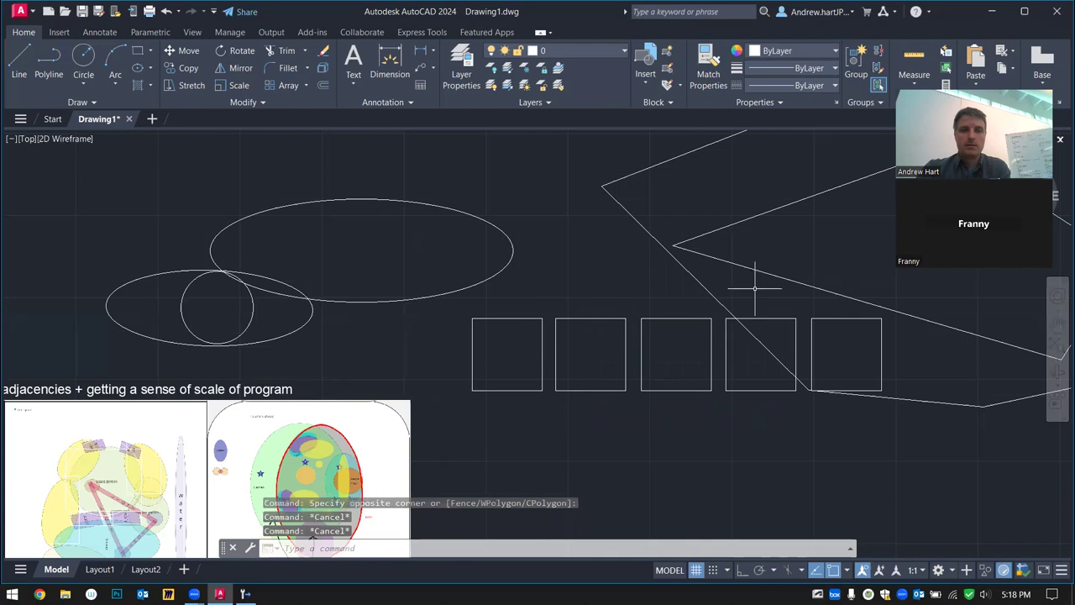
key("Escape")
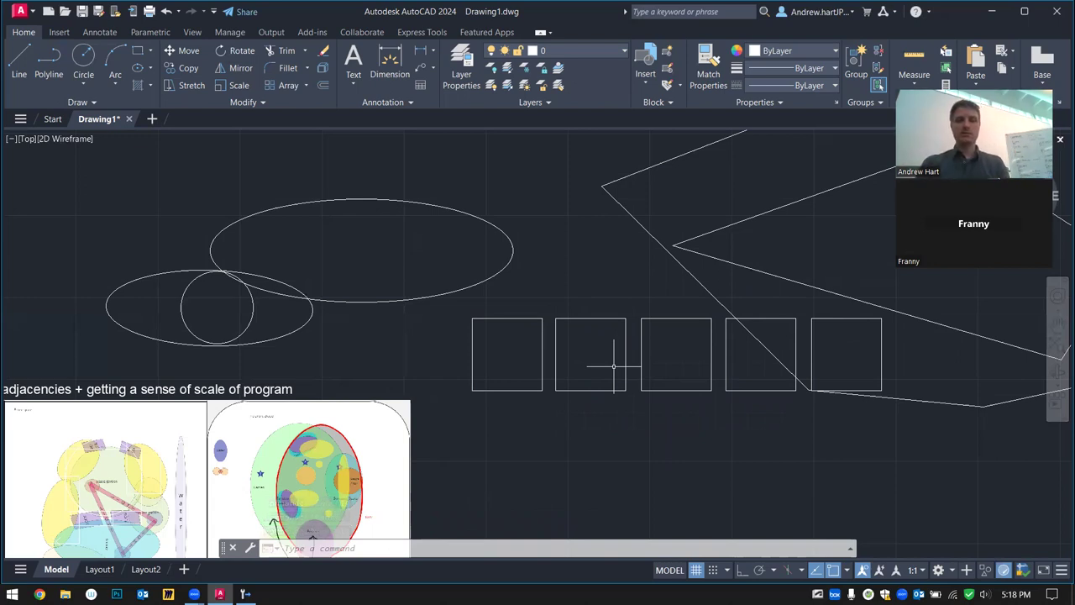
type("OS")
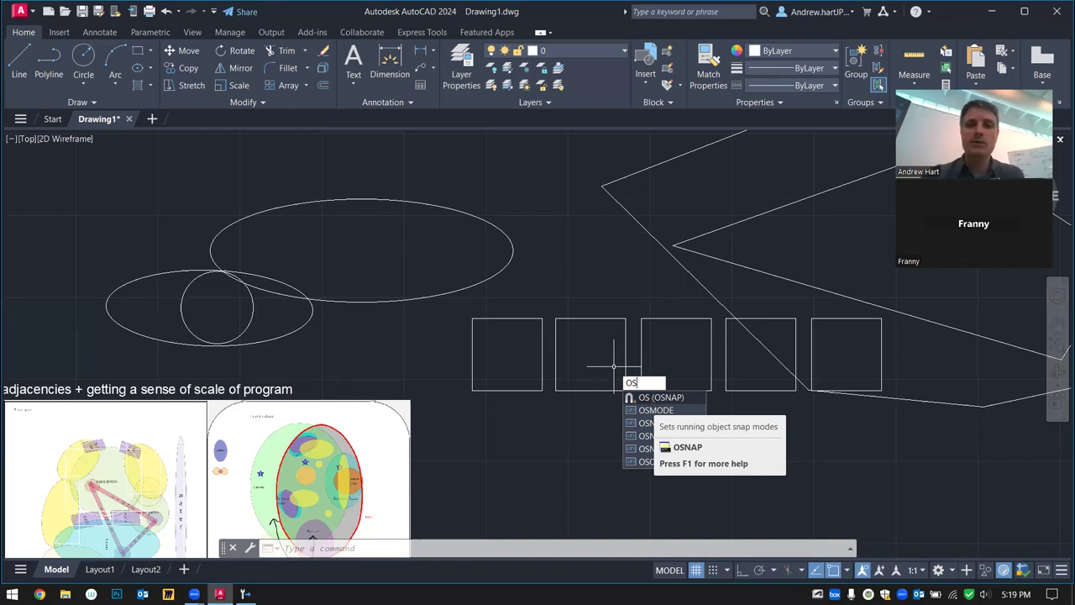
Open Drafting Settings at the Object Snap tab and move the dialog aside
left_click(654, 399)
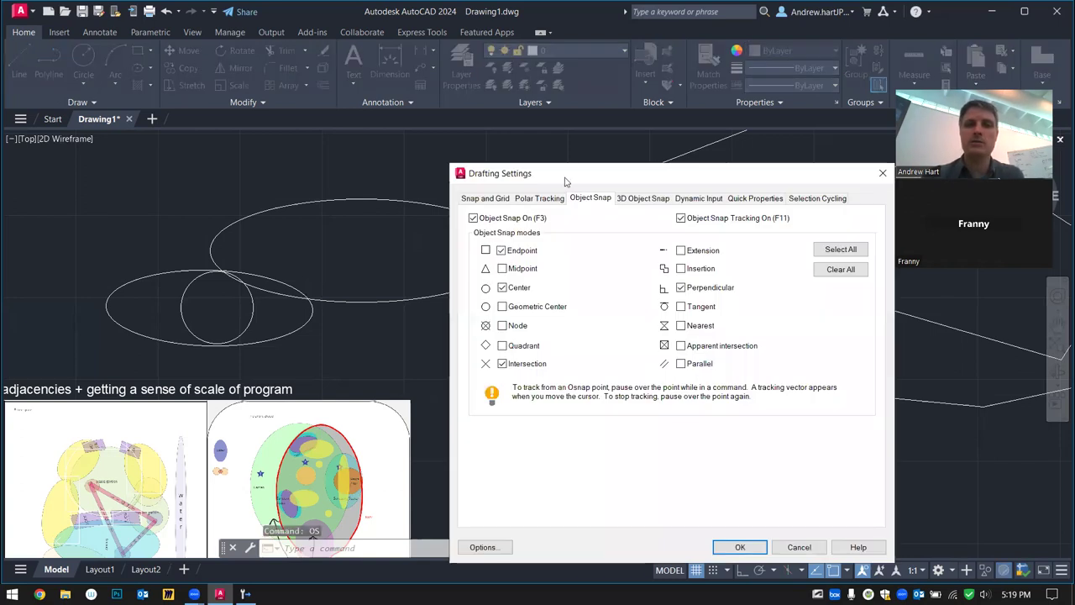
left_click_drag(565, 182, 443, 125)
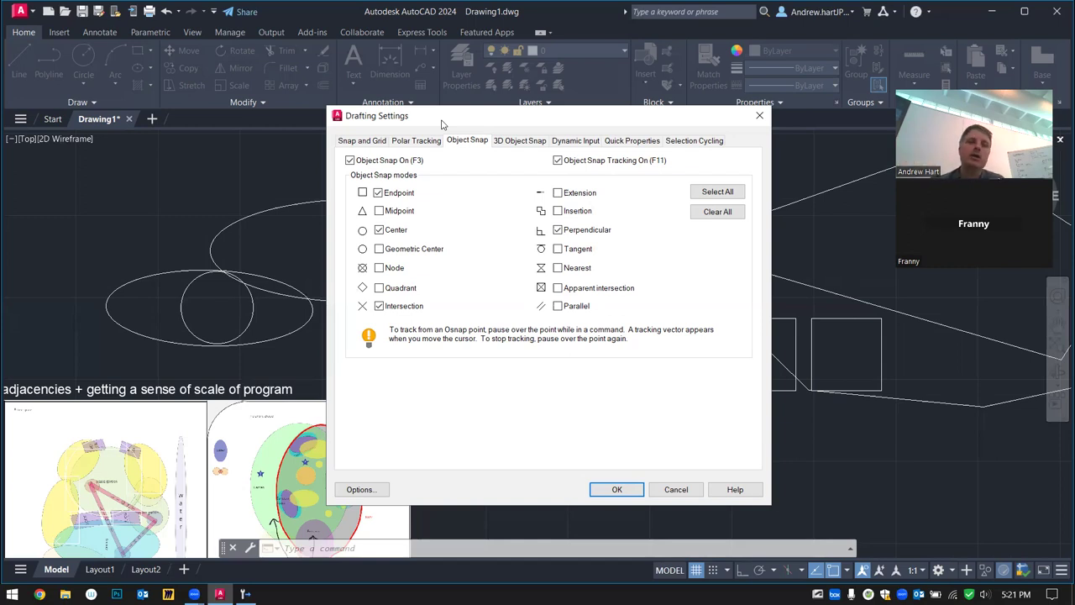
Add Midpoint to the Endpoint, Center, Intersection and Perpendicular snaps and apply
left_click(379, 210)
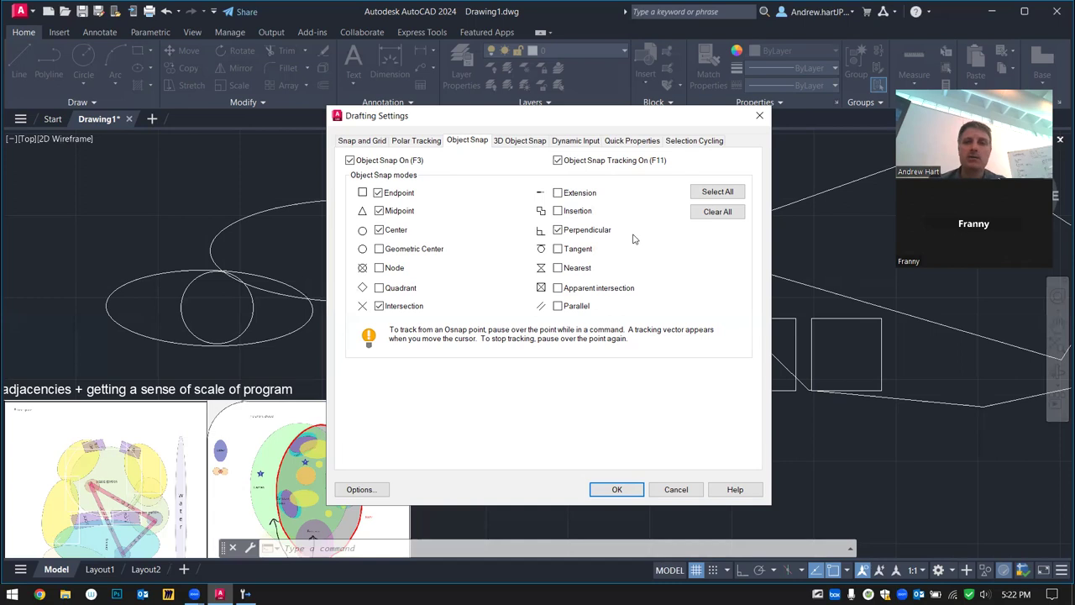
left_click(616, 489)
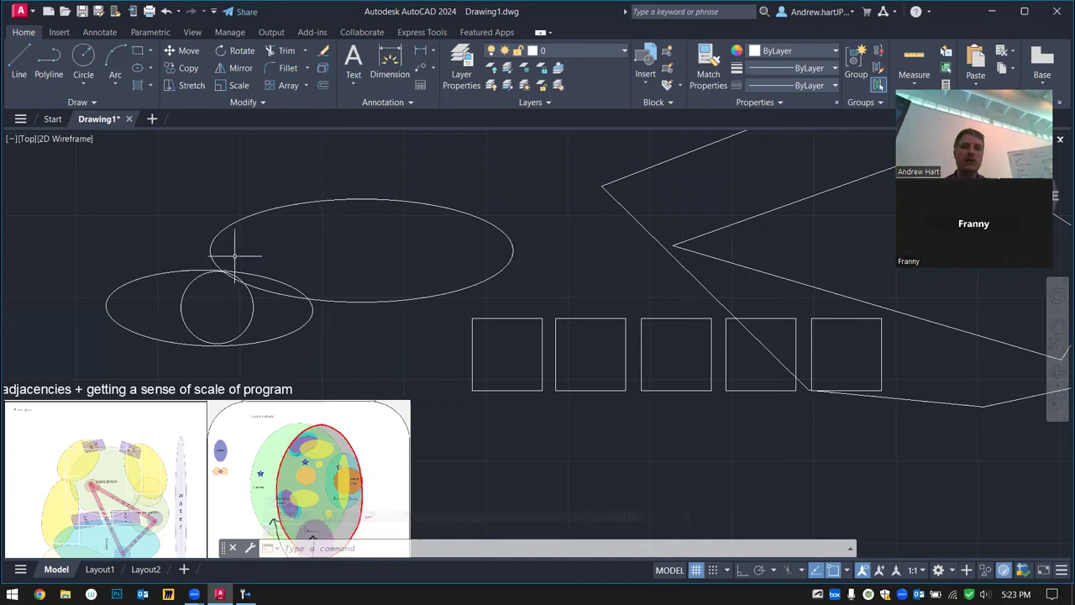
Start a rectangle with its first corner on the ellipse edge
type("rec")
key("Return")
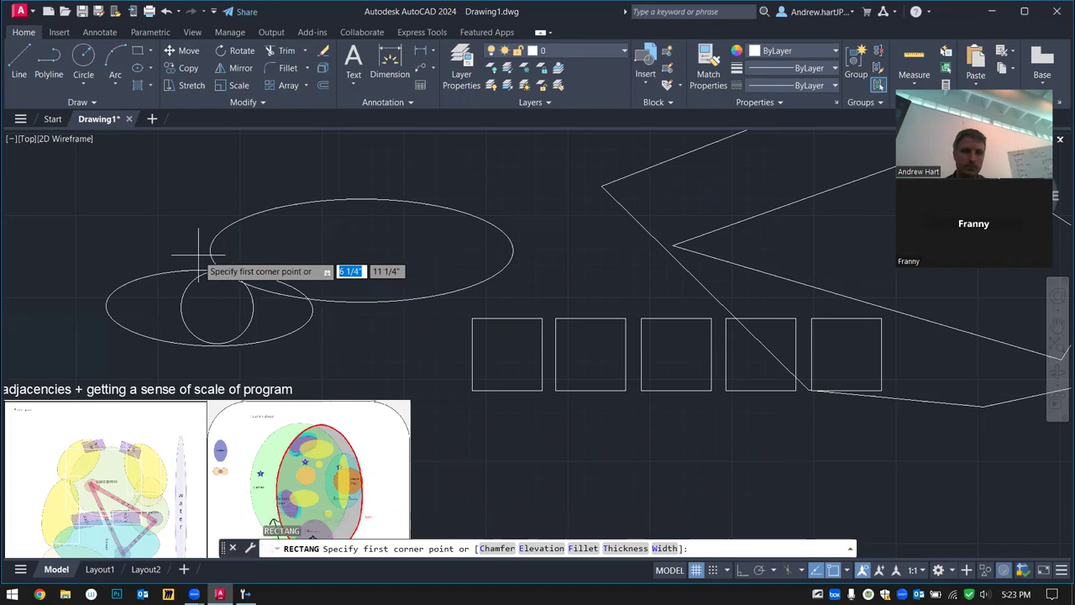
left_click(198, 255)
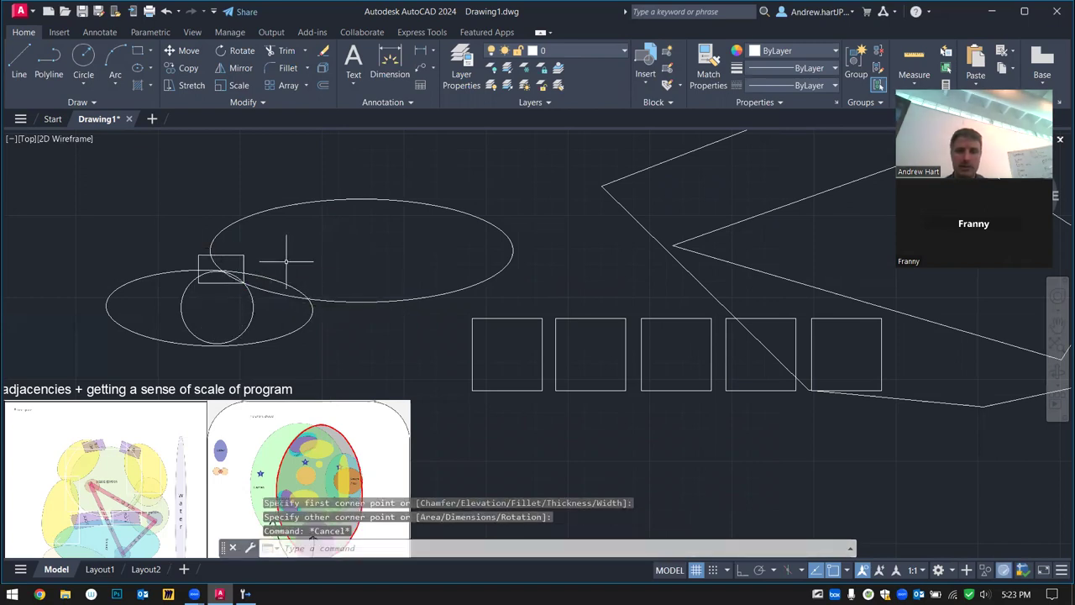
Draw two connected lines from the rectangle corner past the small circle to the large ellipse
type("l")
key("Return")
left_click(243, 283)
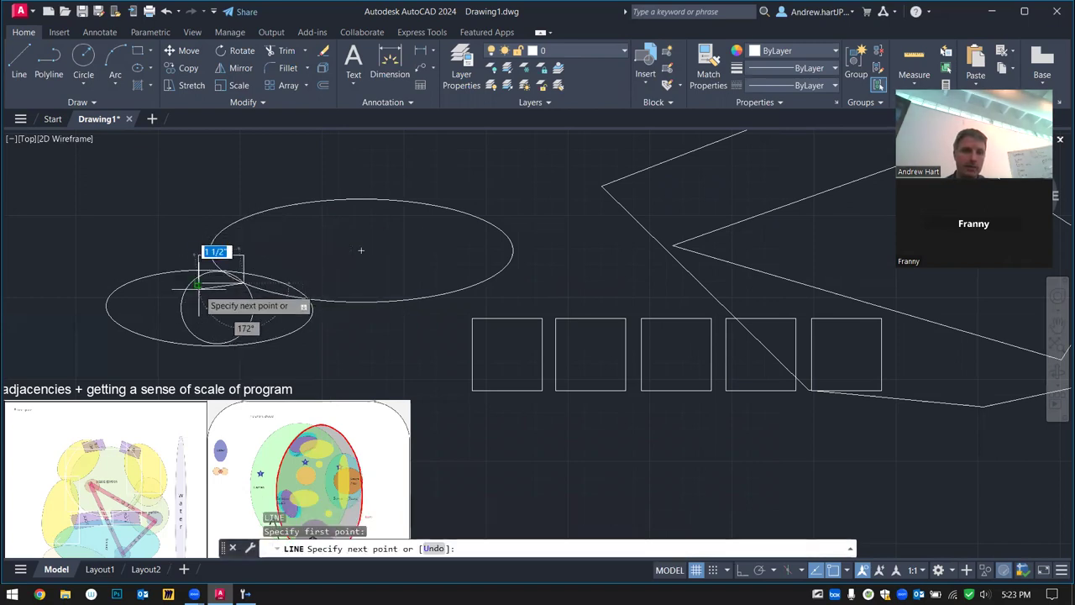
left_click(198, 298)
left_click(242, 233)
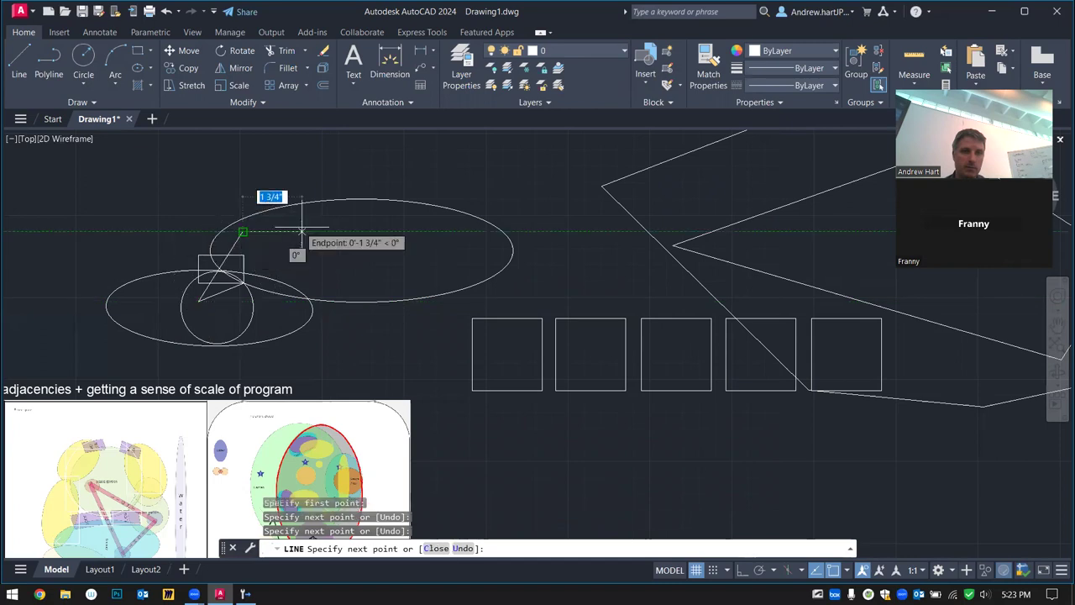
key("Escape")
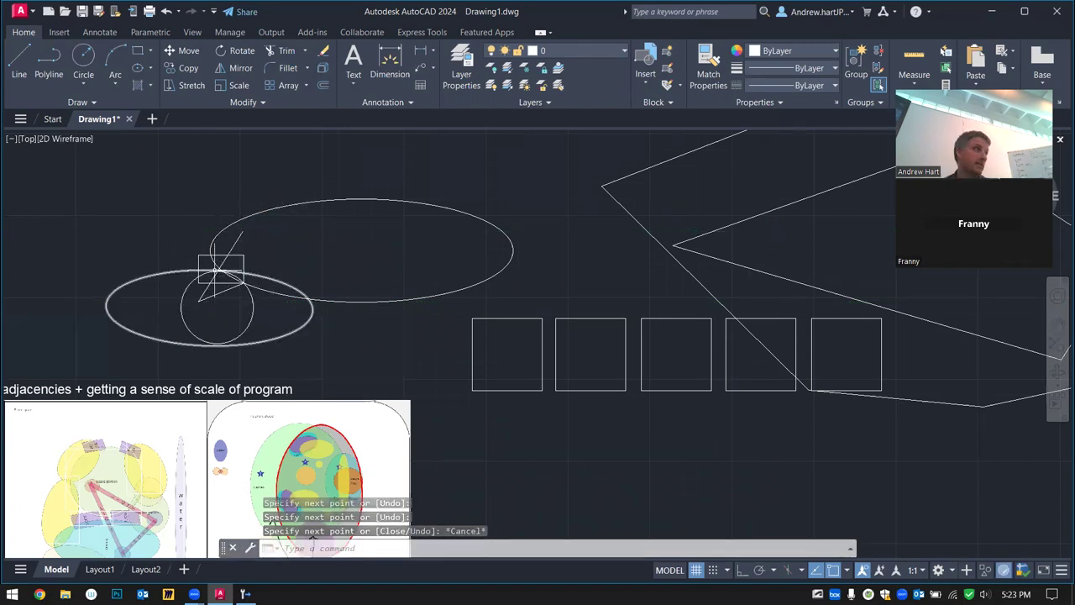
scroll(221, 268, "up", 6)
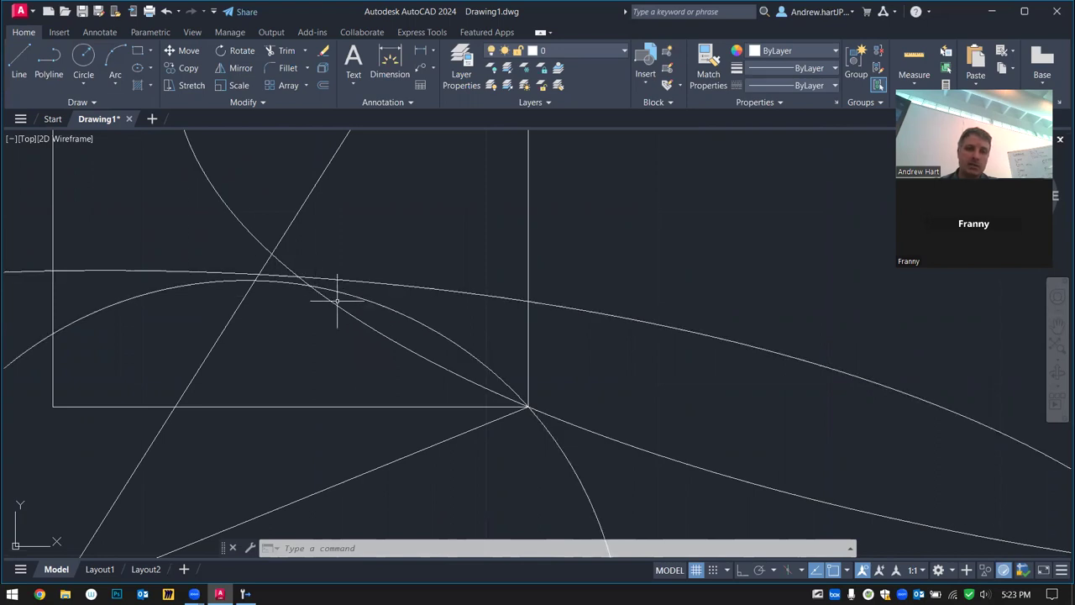
Draw two overlapping circles, the second larger, where the lines cross the ellipse edges
type("el")
key("Return")
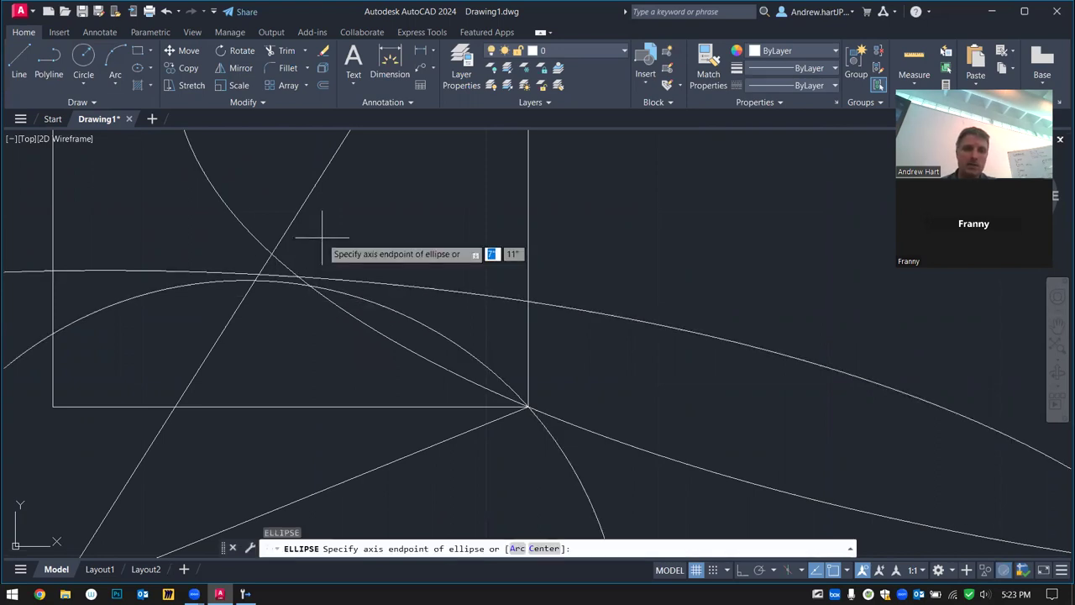
key("Escape")
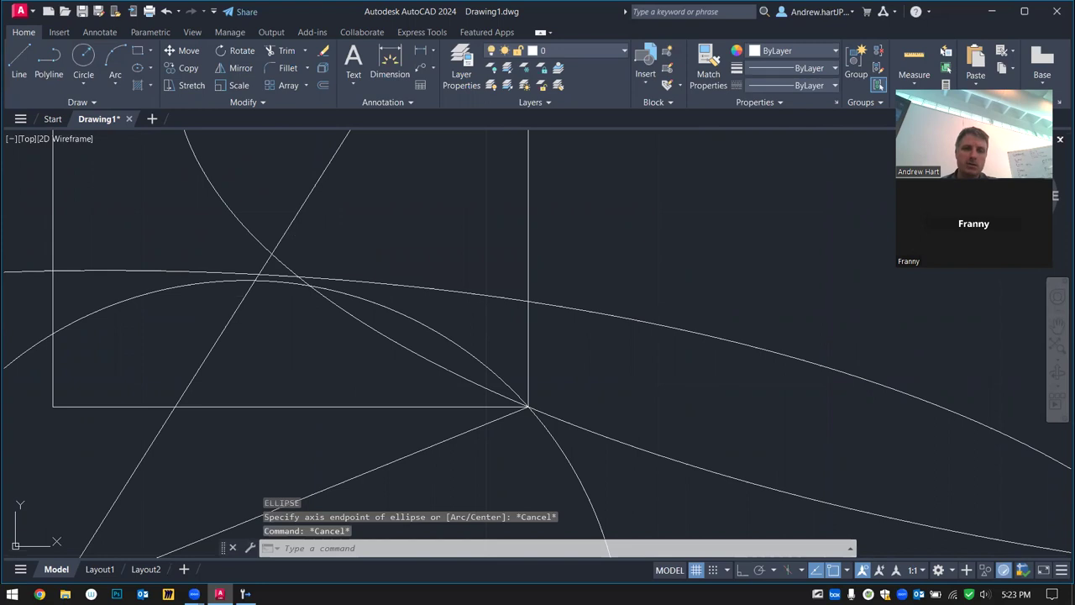
type("c")
key("Return")
left_click(370, 224)
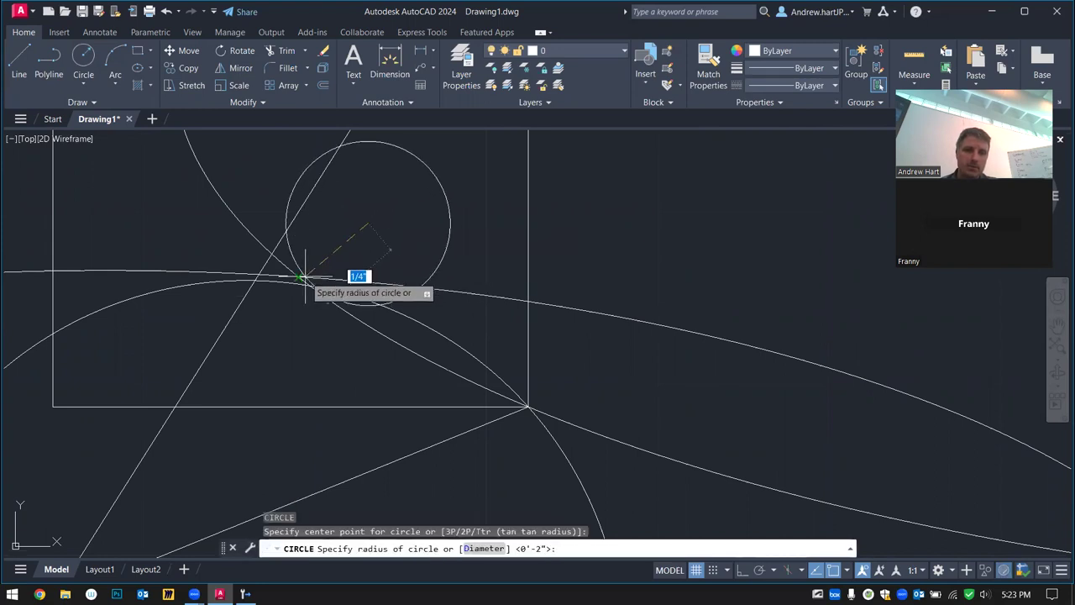
left_click(304, 283)
right_click(394, 208)
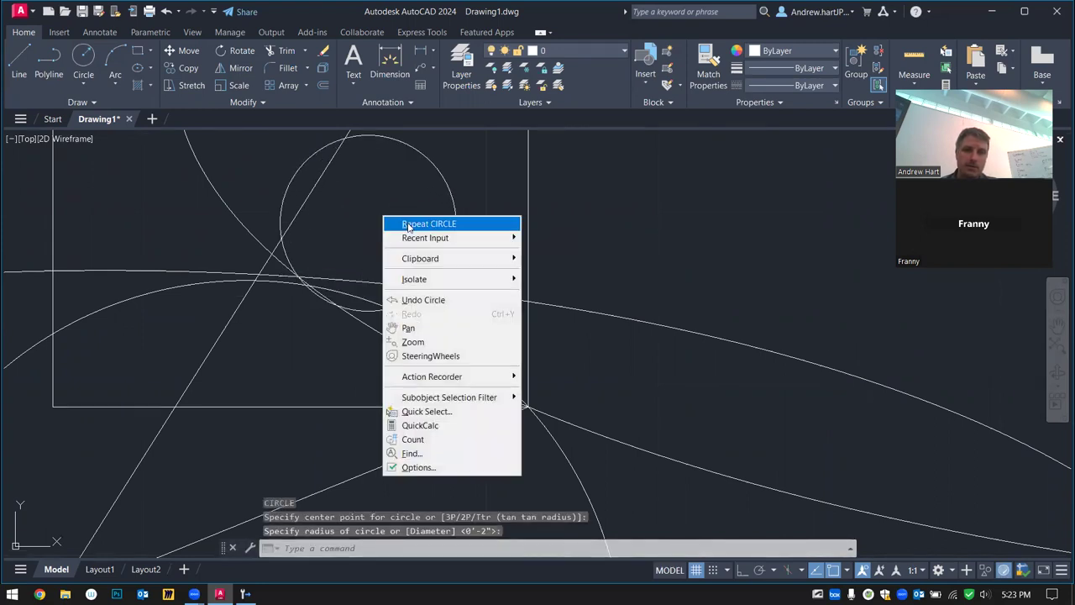
left_click(412, 223)
left_click(407, 195)
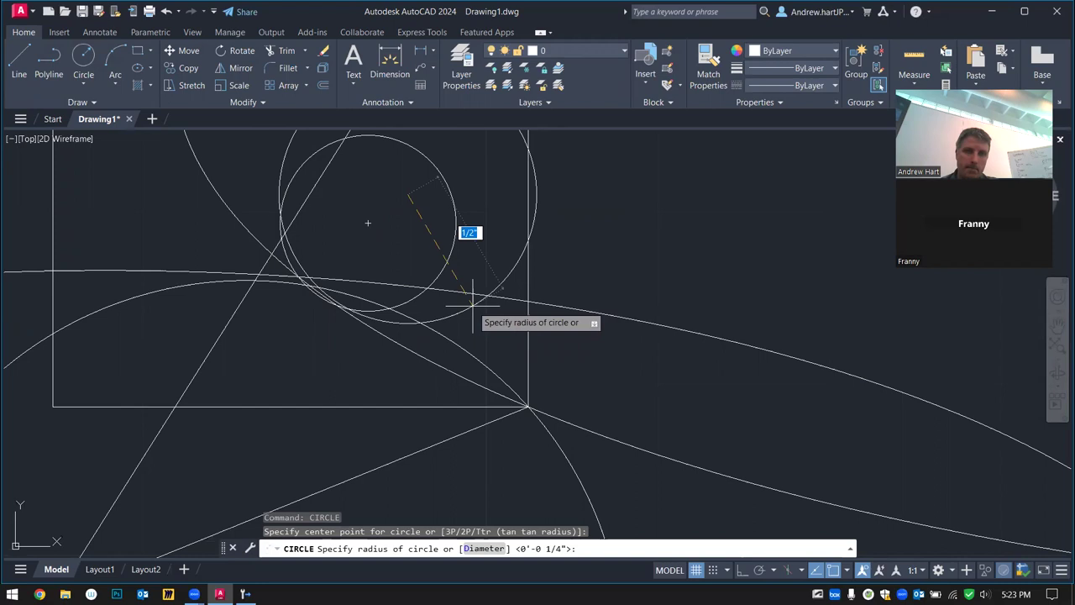
left_click(473, 300)
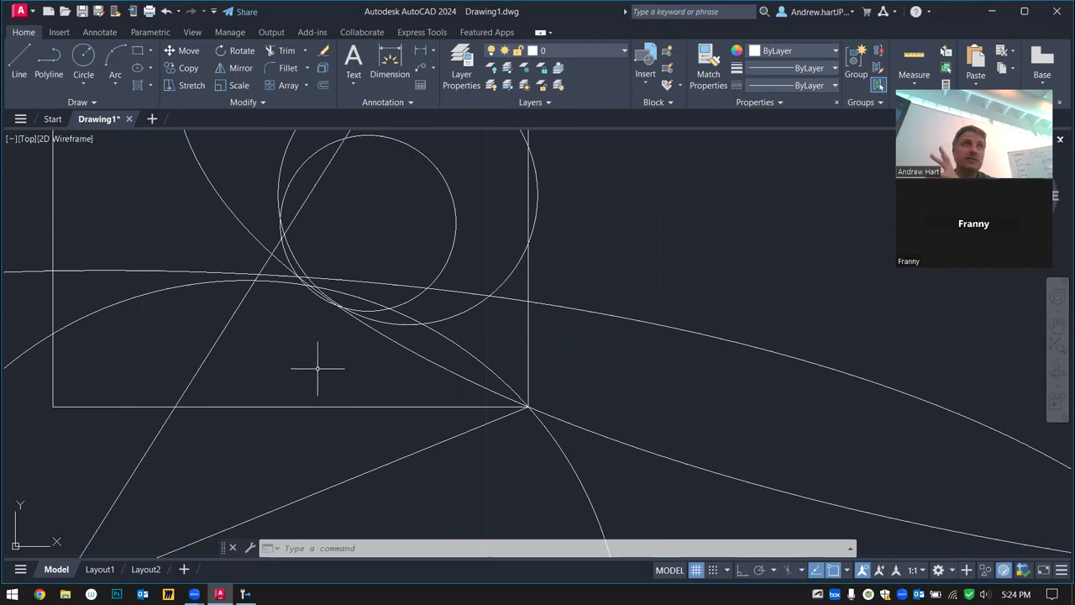
Zoom far out, briefly back in, then out until the drawing shrinks out of view
scroll(319, 355, "down", 8)
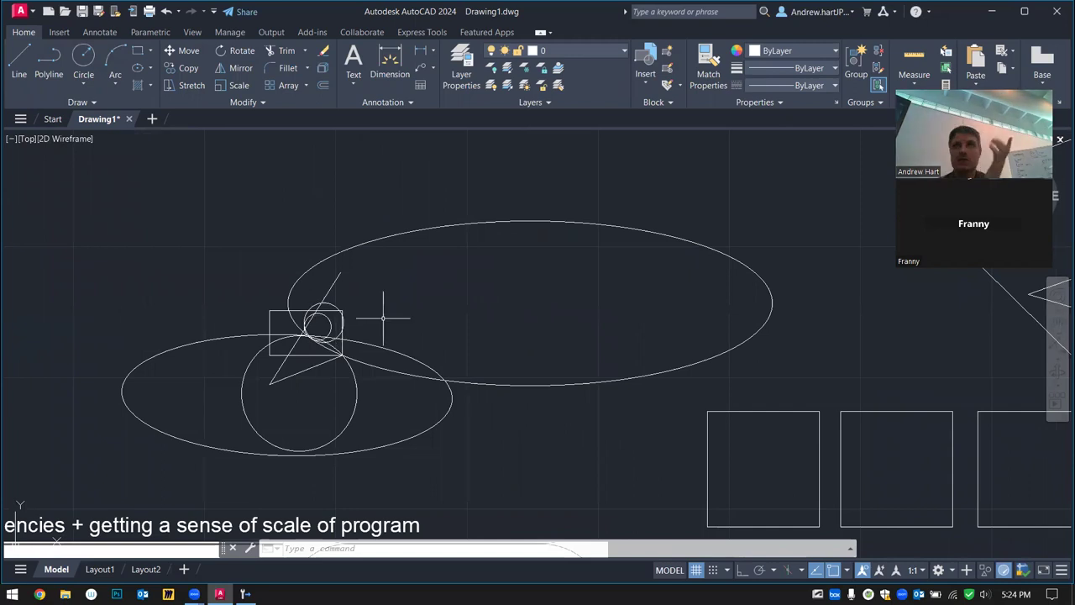
scroll(383, 318, "down", 10)
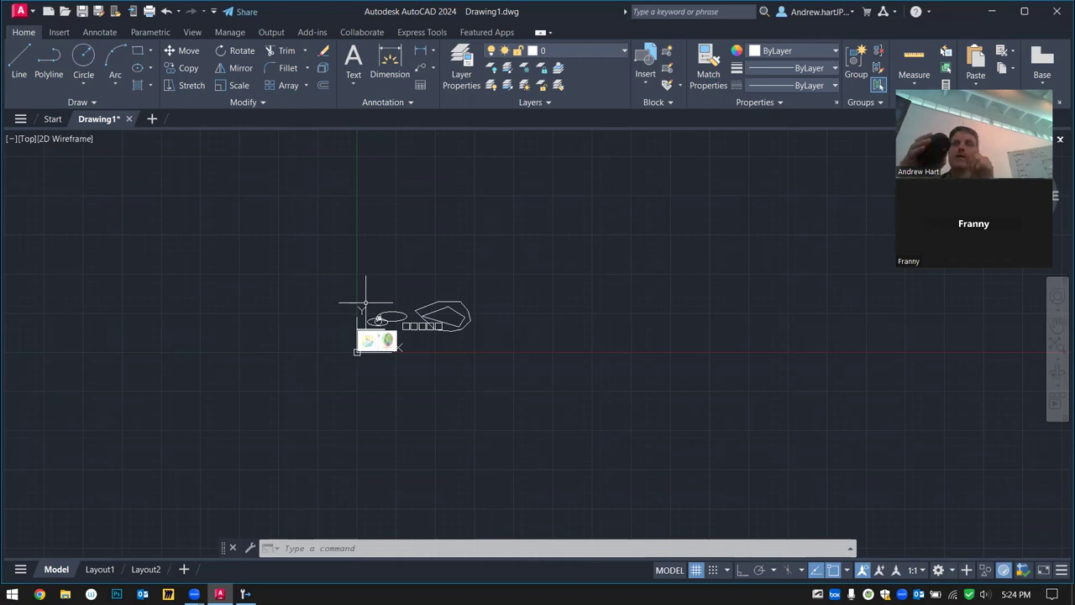
scroll(365, 302, "up", 2)
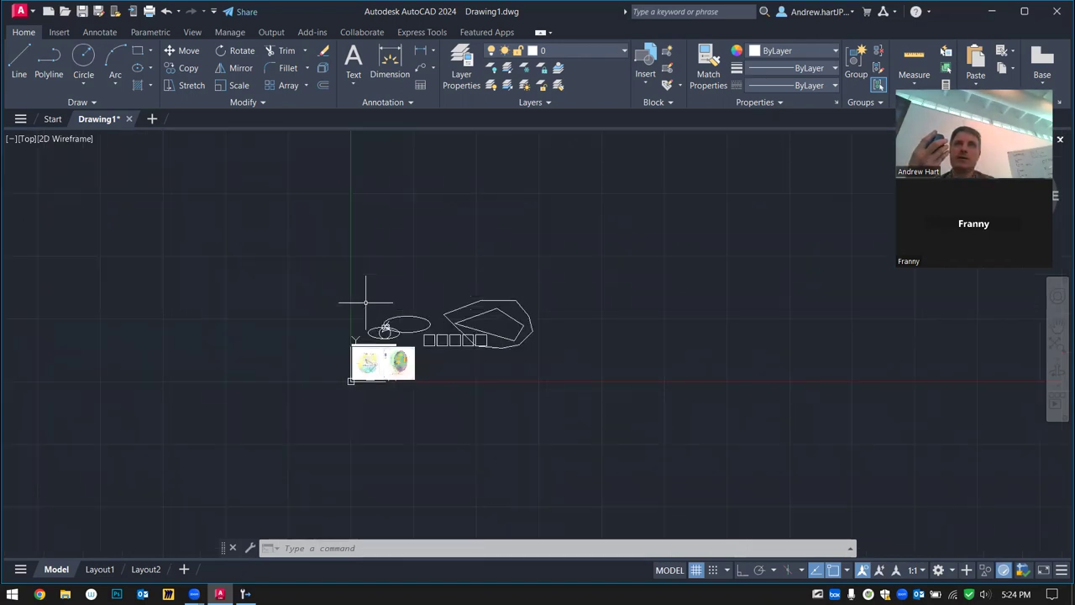
scroll(365, 302, "down", 6)
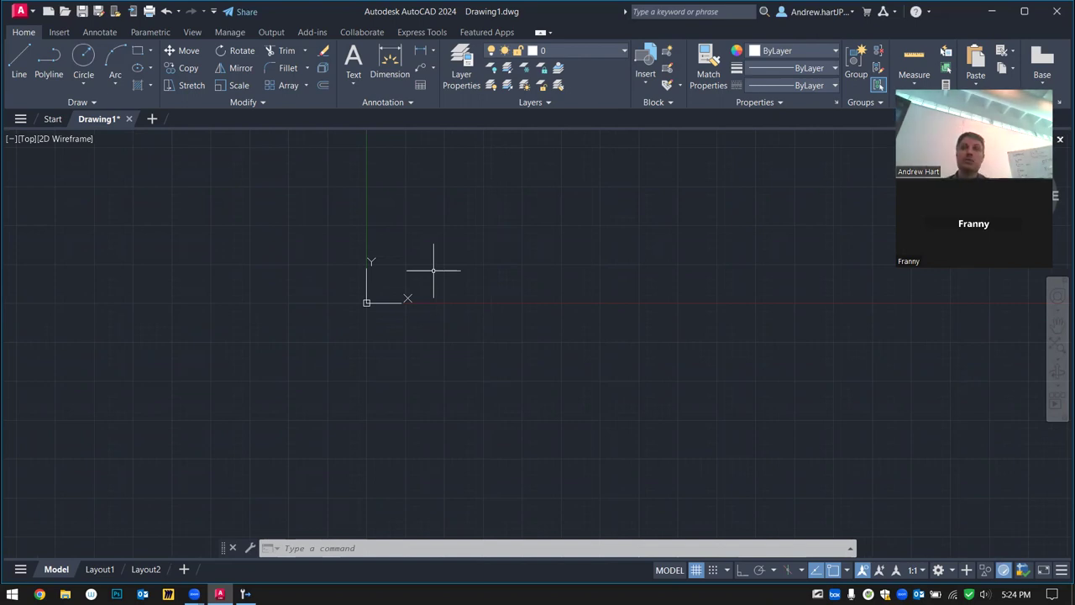
type("z")
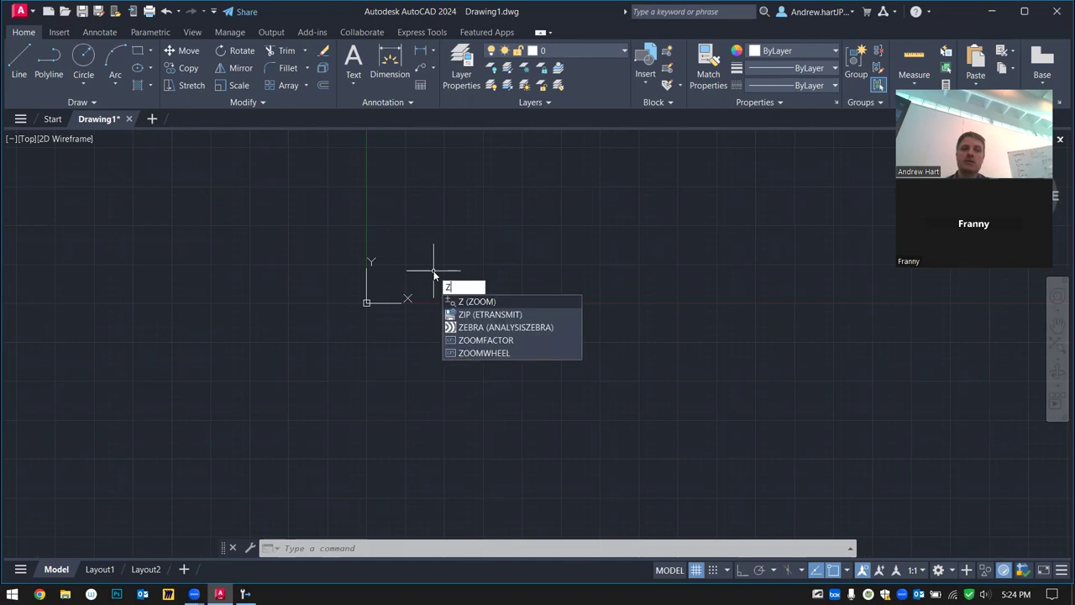
key("Return")
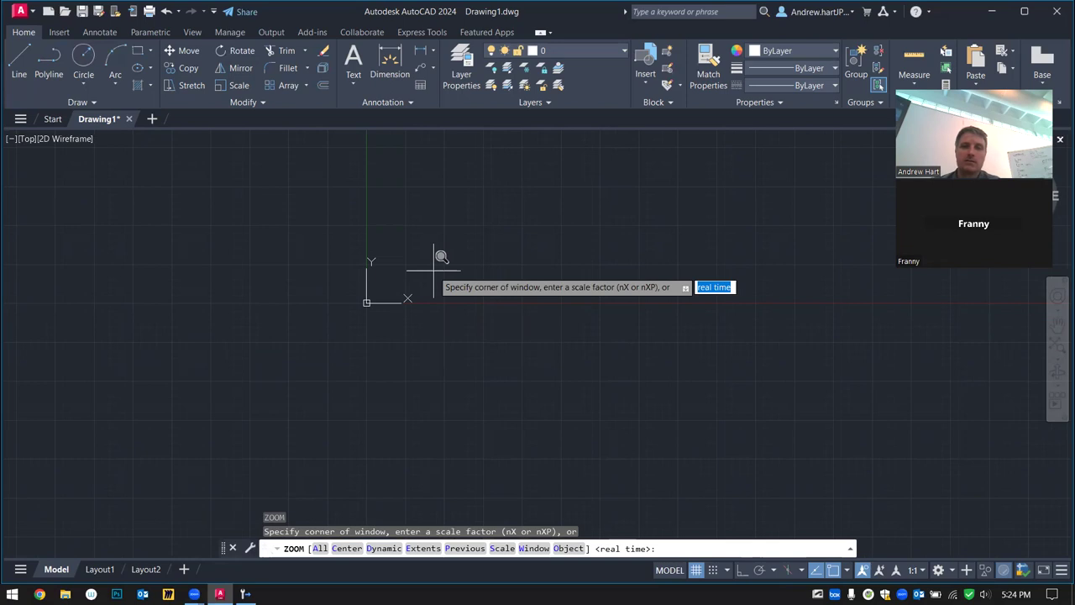
key("Return")
key("Escape")
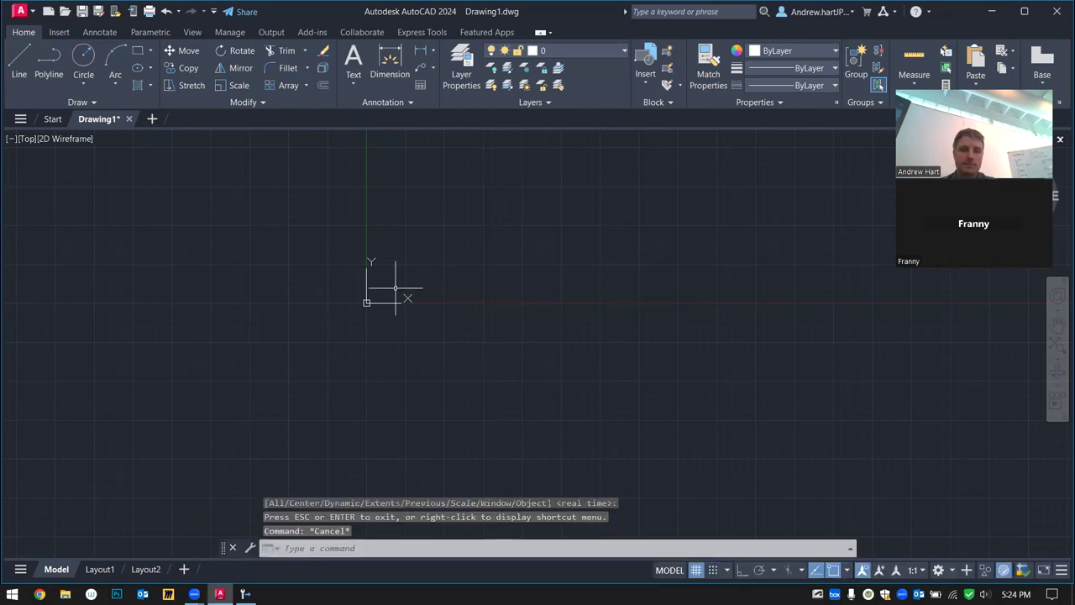
key("Return")
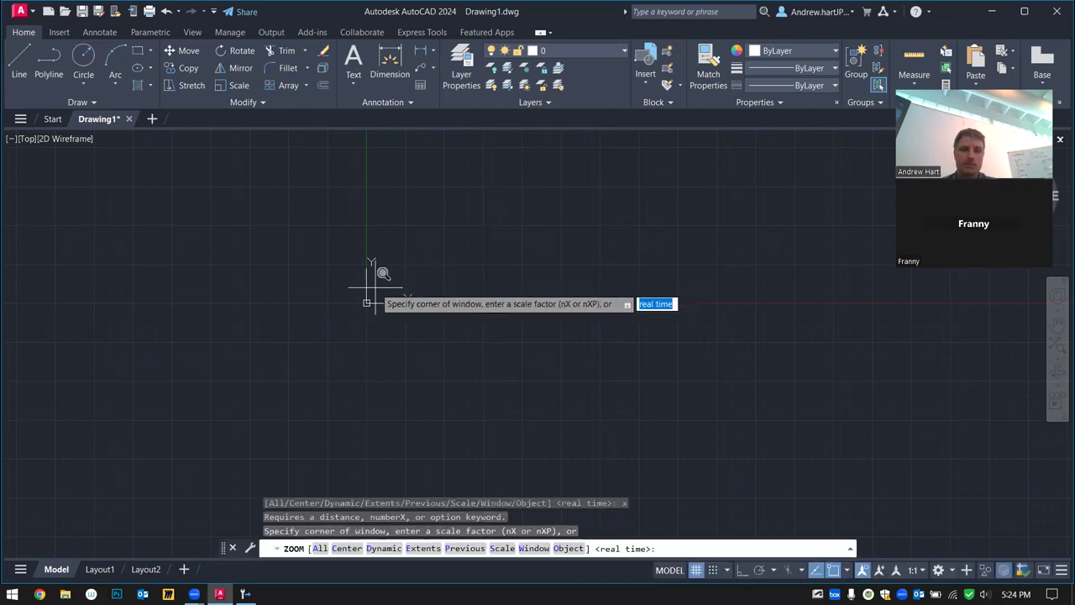
key("Escape")
key("Escape")
key("Escape")
type("z")
key("Return")
type("e")
key("Return")
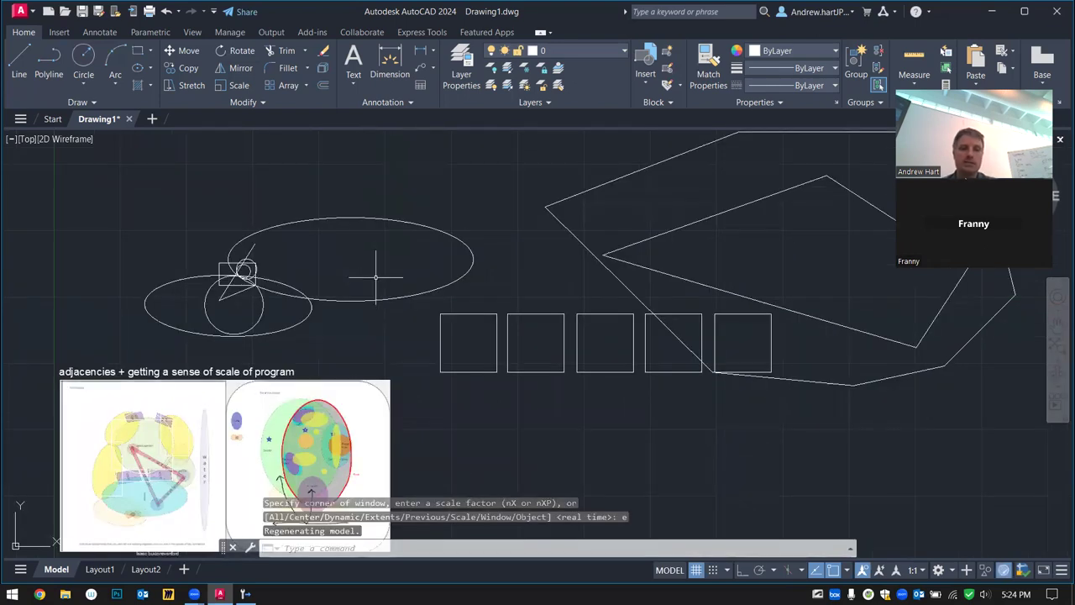
scroll(376, 276, "down", 10)
middle_click_drag(623, 397, 439, 332)
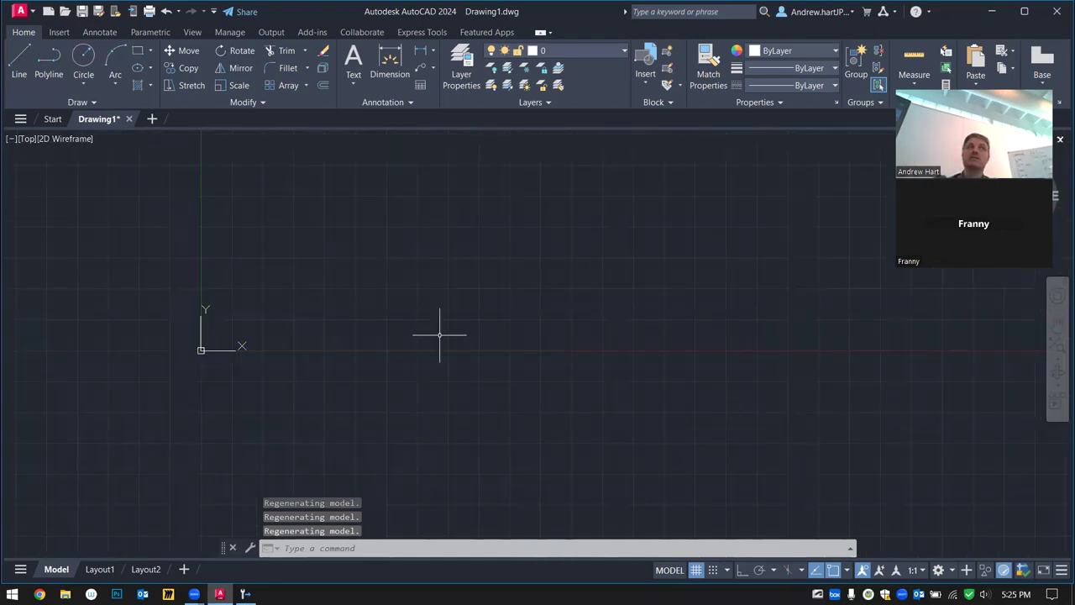
Zoom to extents to show all shapes and bubble diagrams, undo, then zoom extents again
type("z")
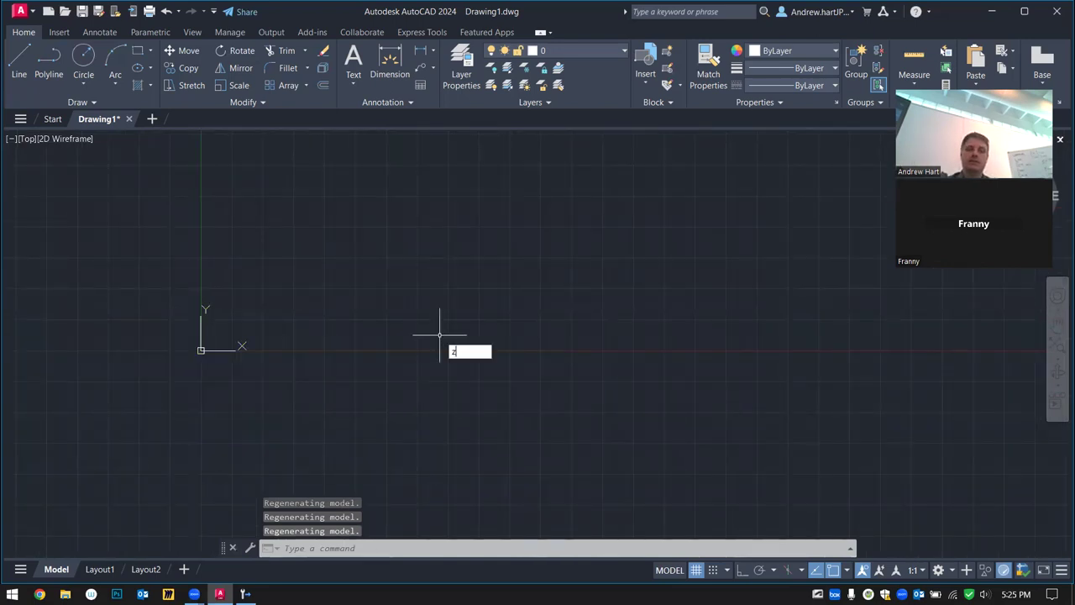
key("Return")
type("e")
key("Return")
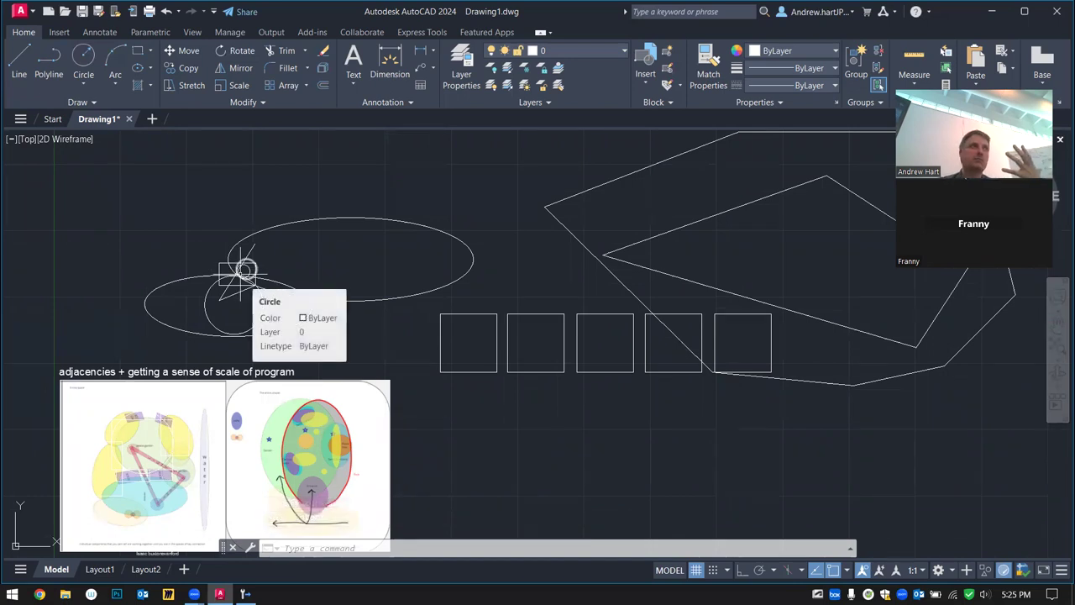
key("ctrl+z")
key("ctrl+z")
key("ctrl+z")
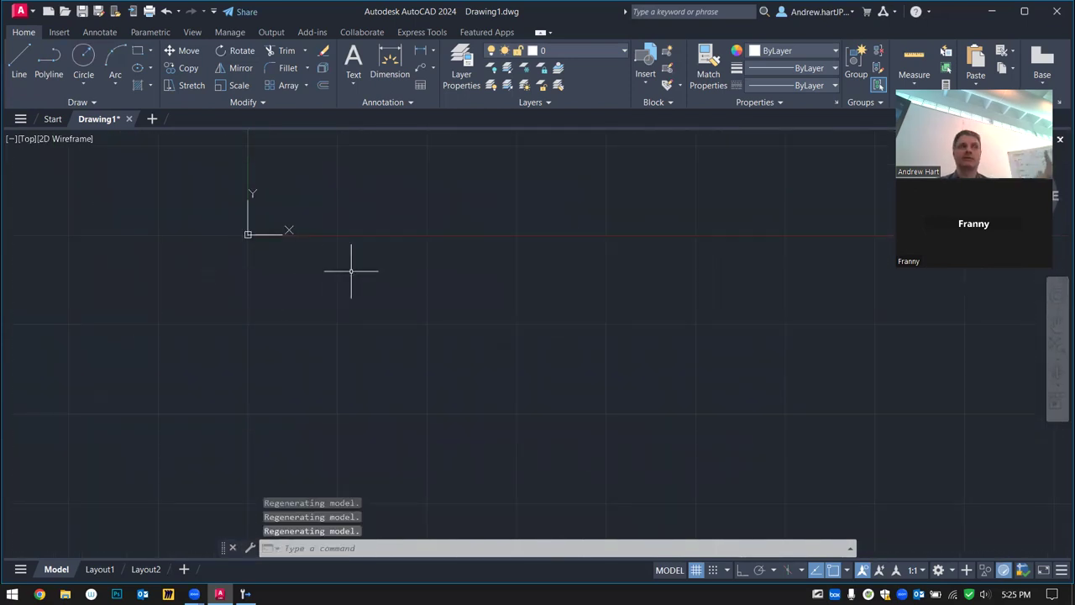
type("z")
key("Return")
type("e")
key("Return")
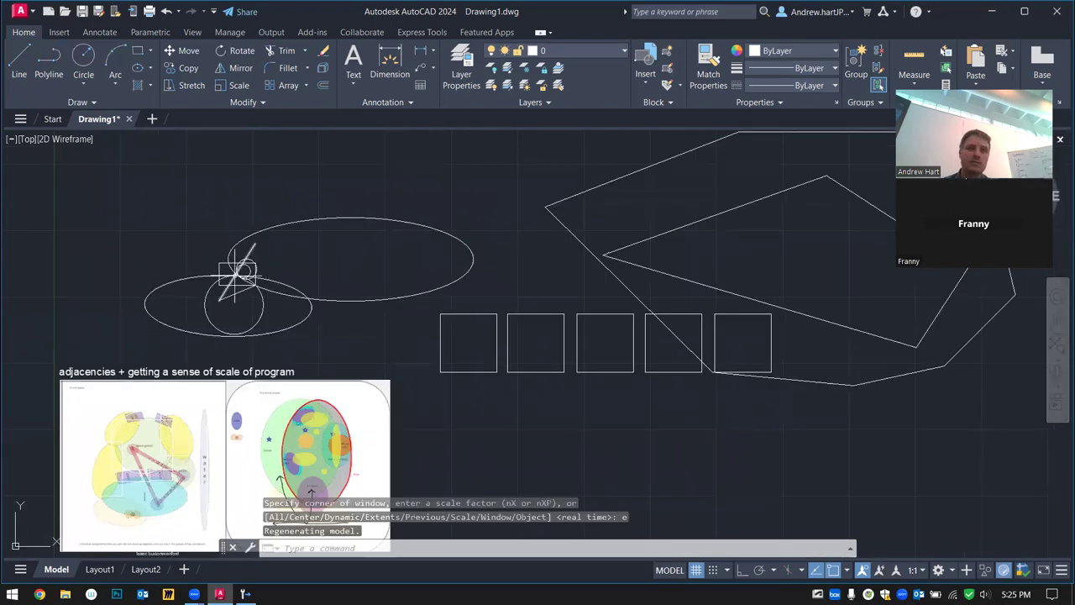
Zoom in on the small circles where the lines cross the ellipse arcs
scroll(238, 271, "up", 6)
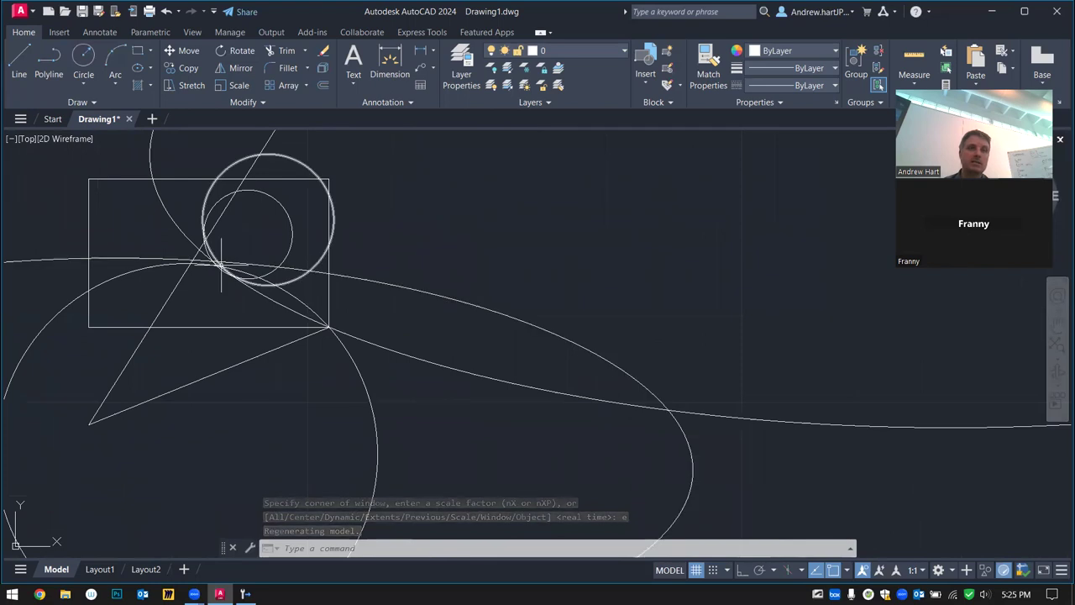
scroll(223, 258, "up", 4)
scroll(248, 302, "up", 4)
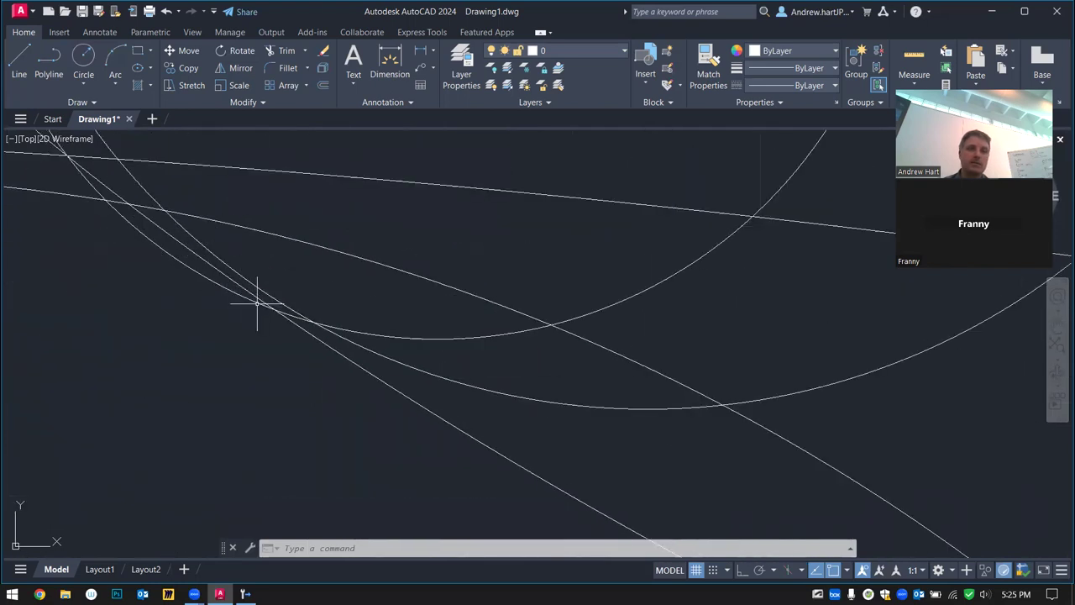
scroll(293, 302, "up", 3)
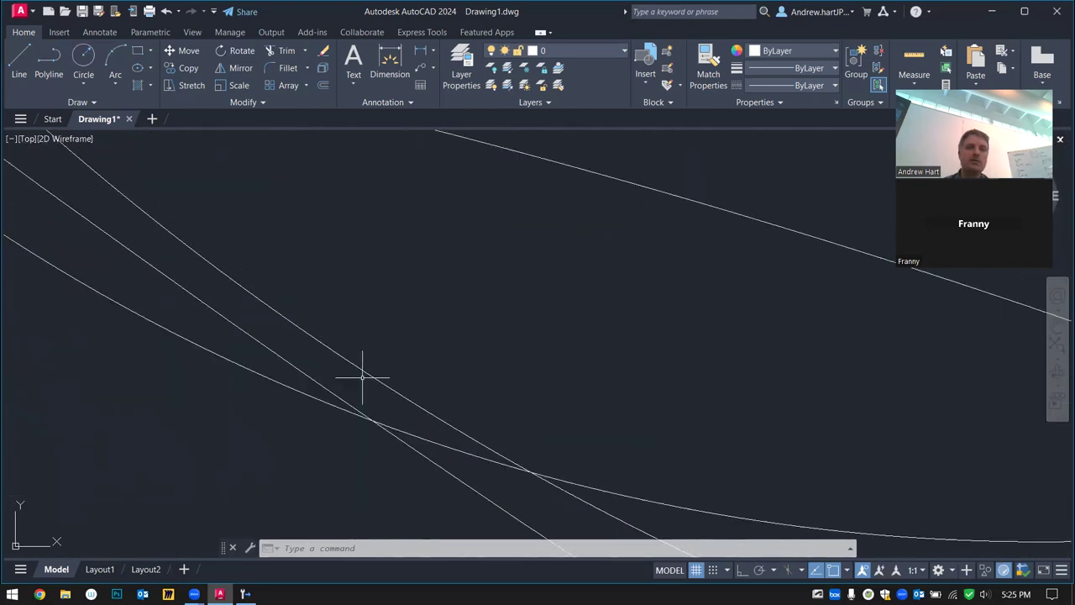
scroll(361, 369, "down", 2)
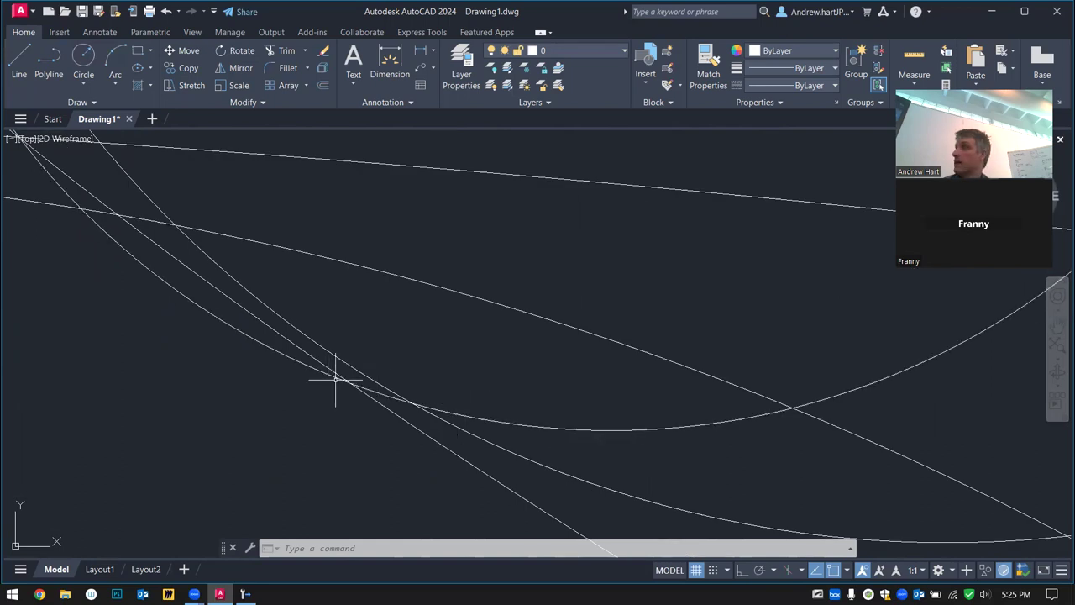
scroll(336, 380, "up", 1)
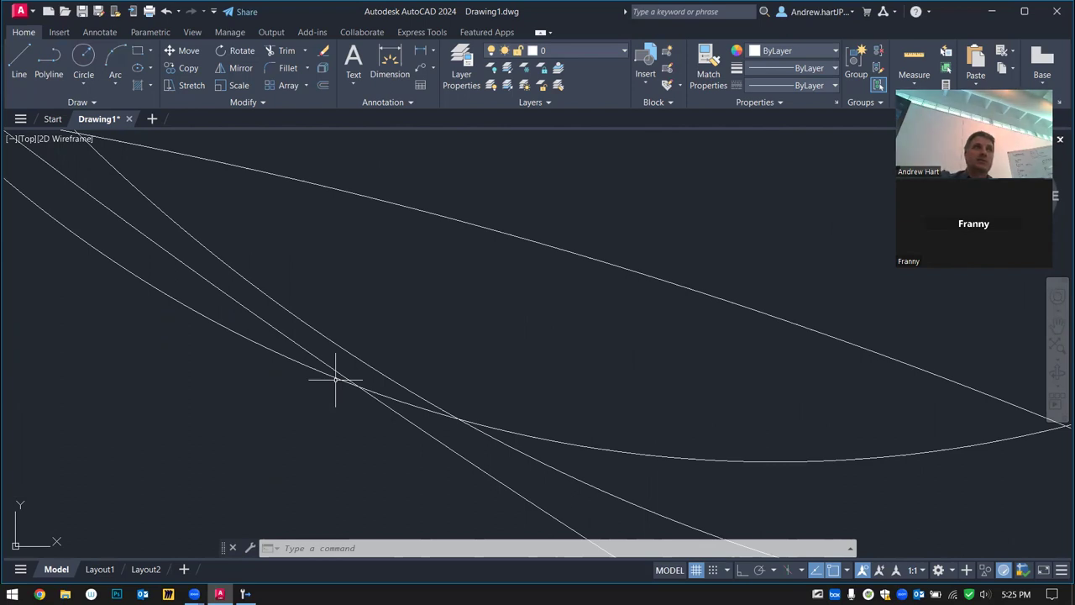
scroll(341, 364, "down", 3)
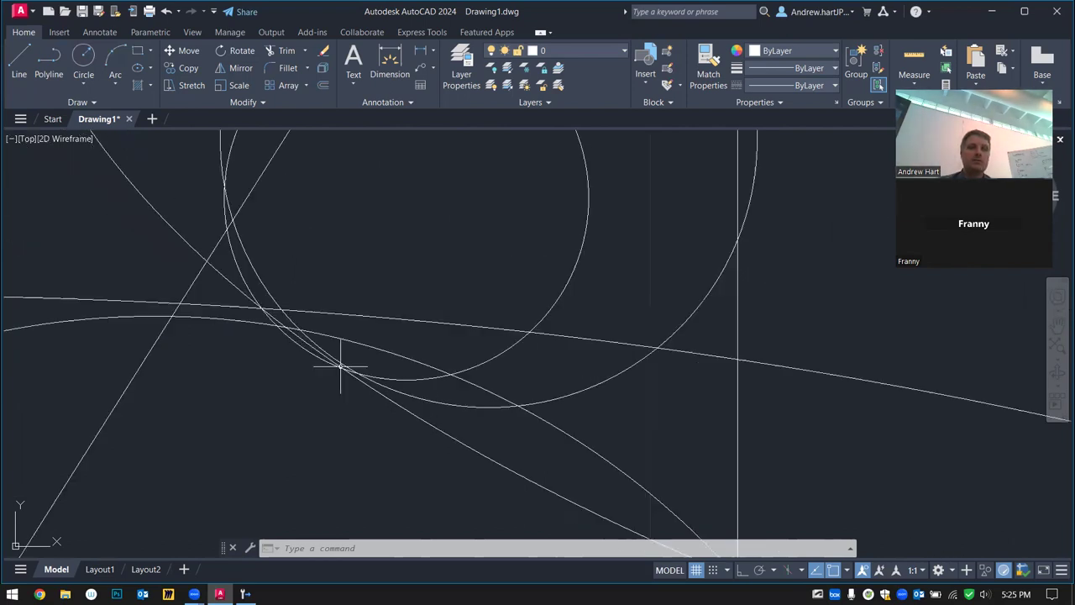
scroll(347, 372, "up", 5)
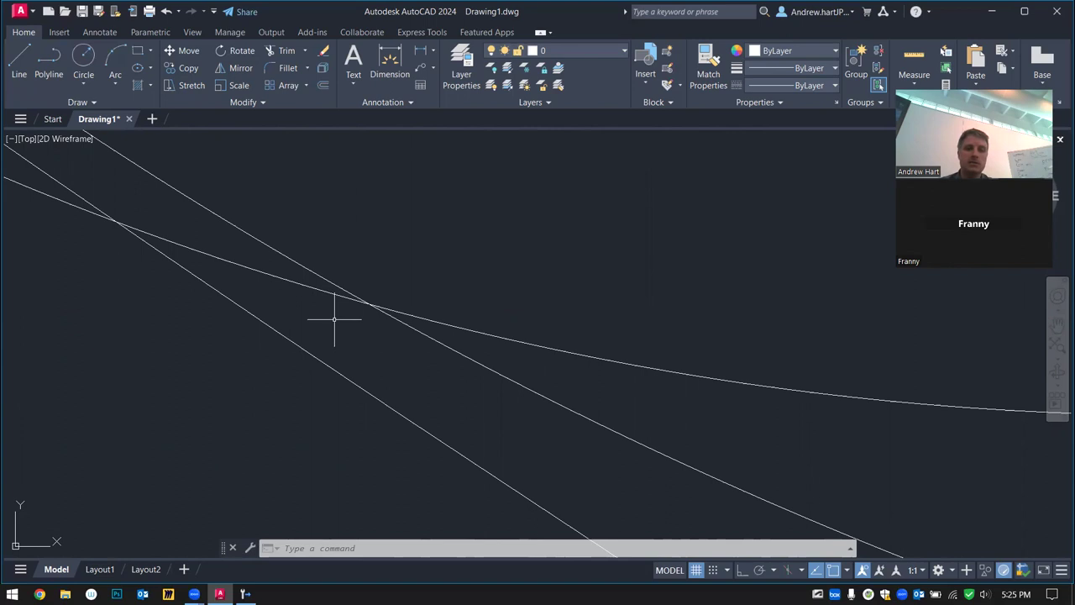
Draw a rectangle beside the crossing lines
type("rec")
key("Return")
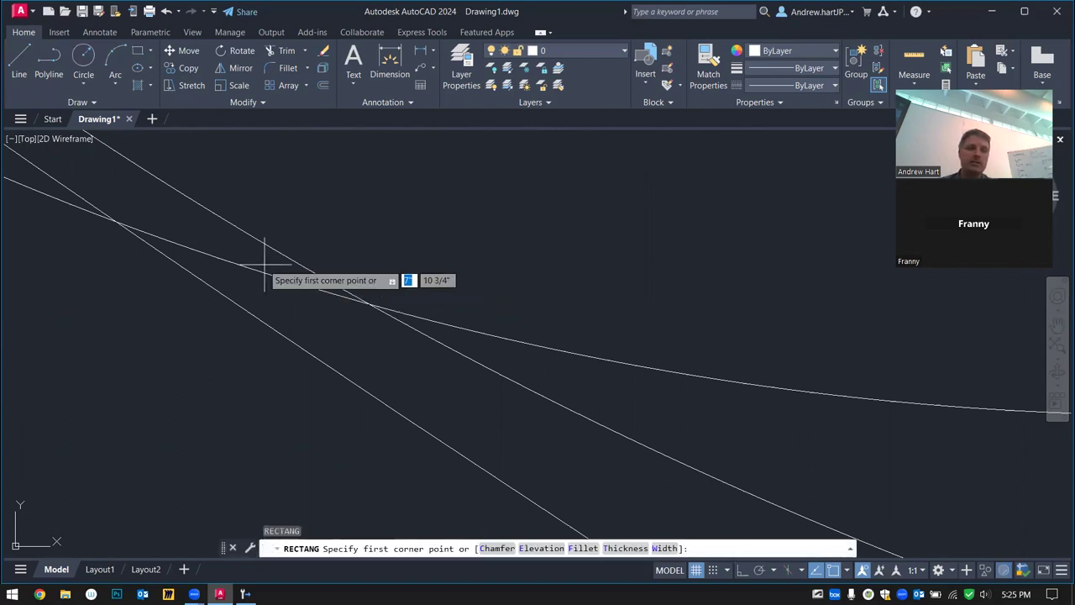
left_click(304, 301)
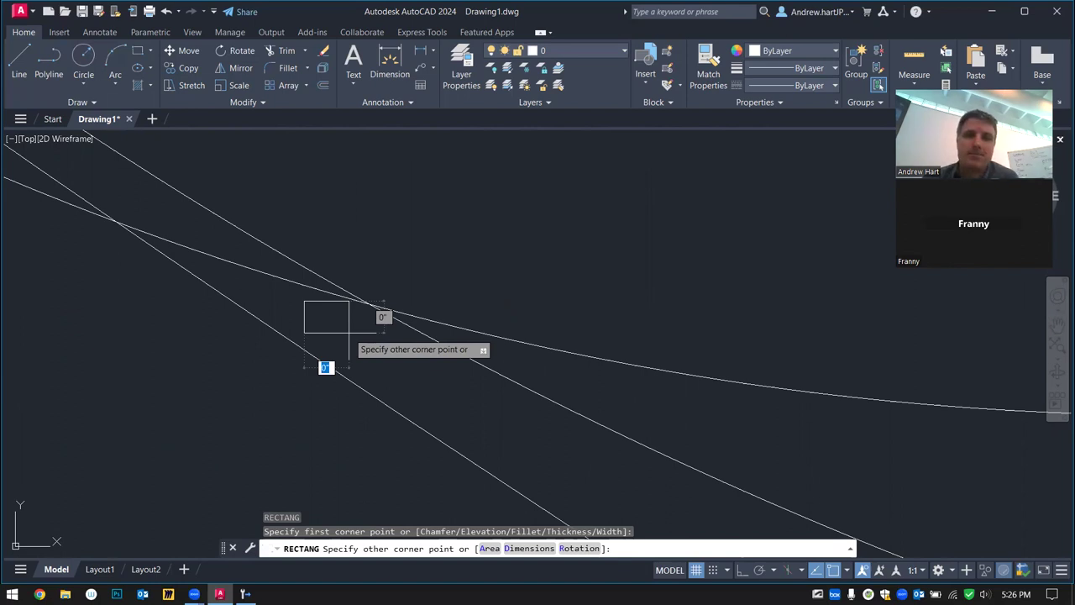
left_click(349, 332)
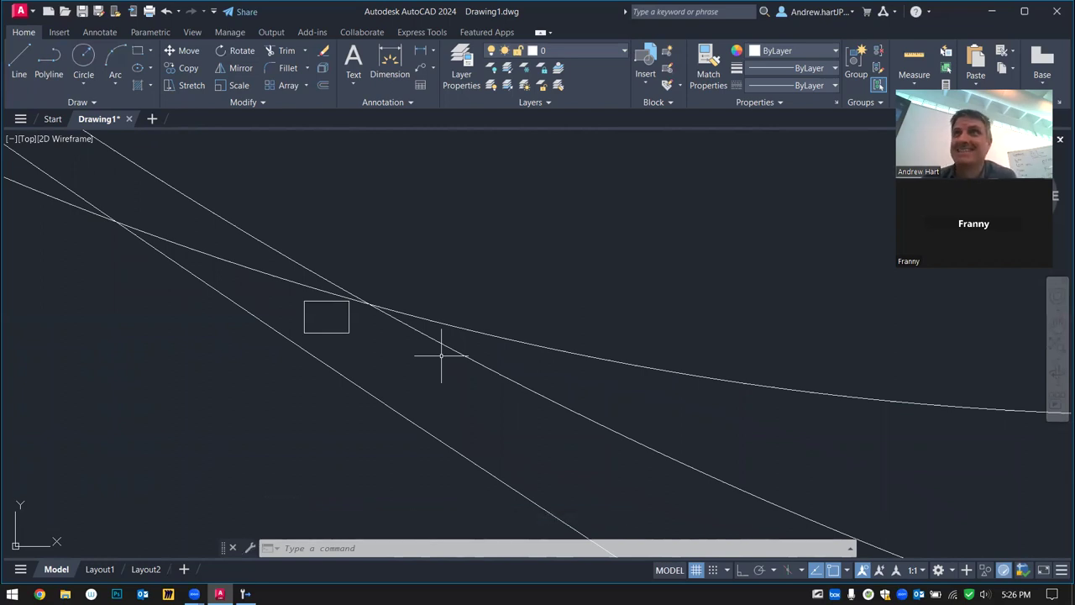
scroll(347, 308, "up", 8)
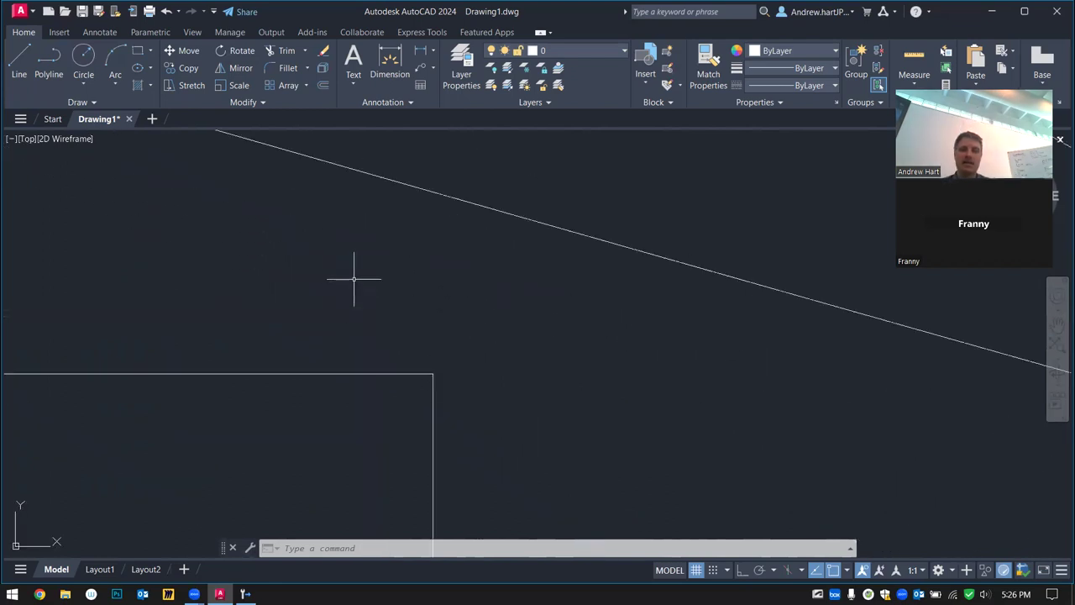
scroll(446, 258, "down", 3)
scroll(446, 258, "down", 3)
Draw a much smaller square near the lines' intersection
type("rec")
key("Return")
left_click(387, 234)
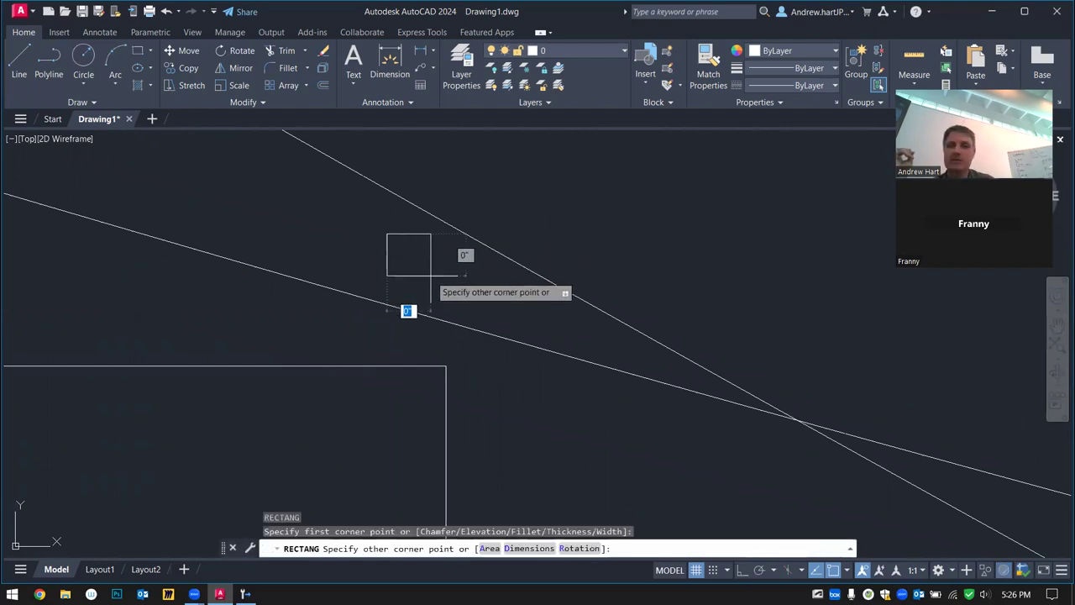
left_click(431, 275)
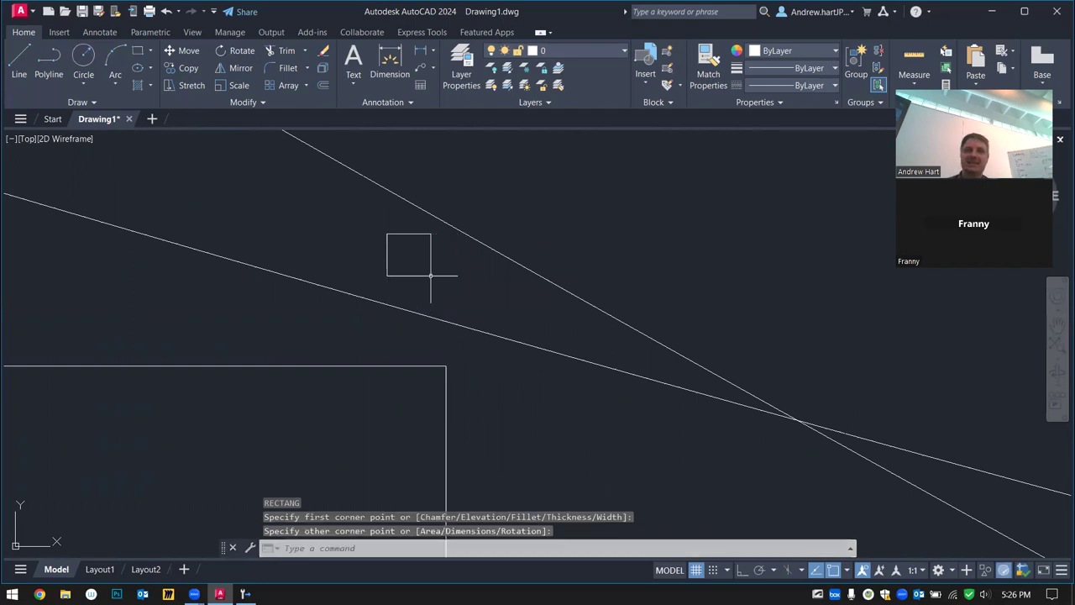
scroll(488, 268, "up", 2)
scroll(488, 267, "up", 2)
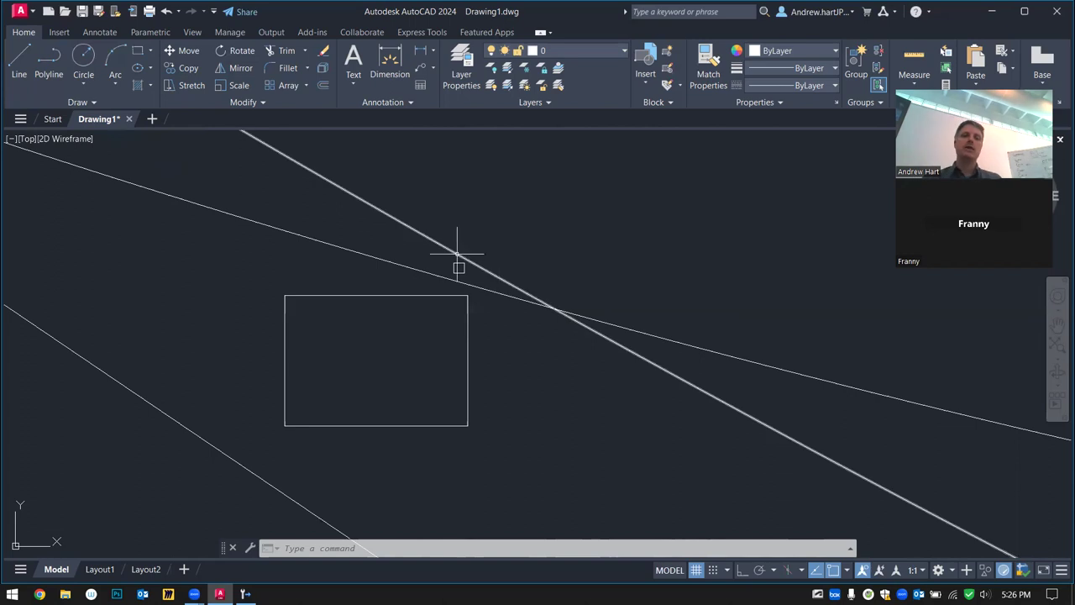
Review the OSNAP object snap modes and cancel without changes
type("osnap")
key("Return")
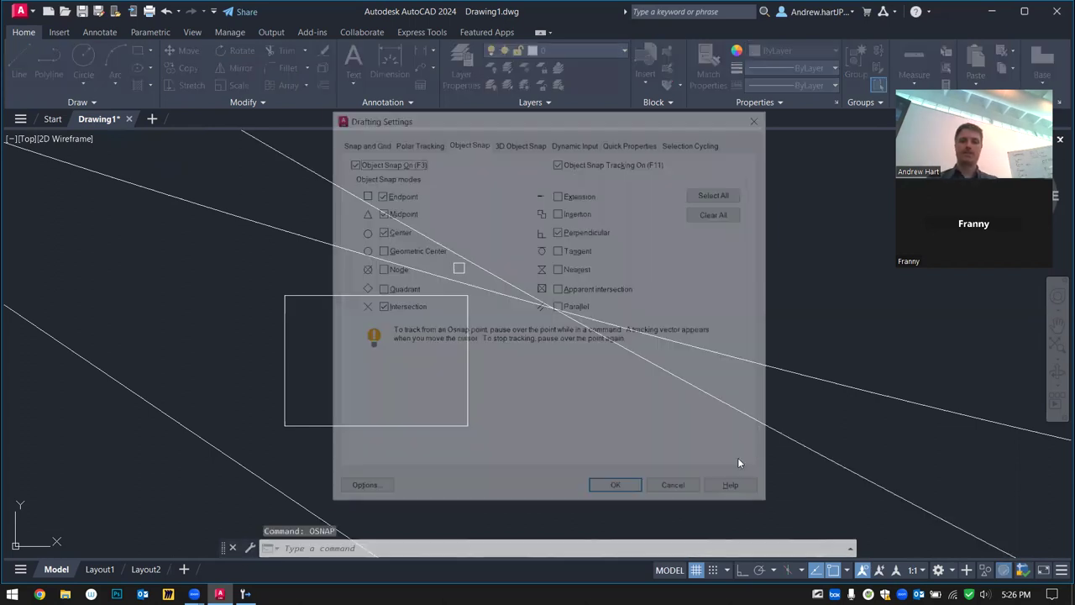
type("osnap")
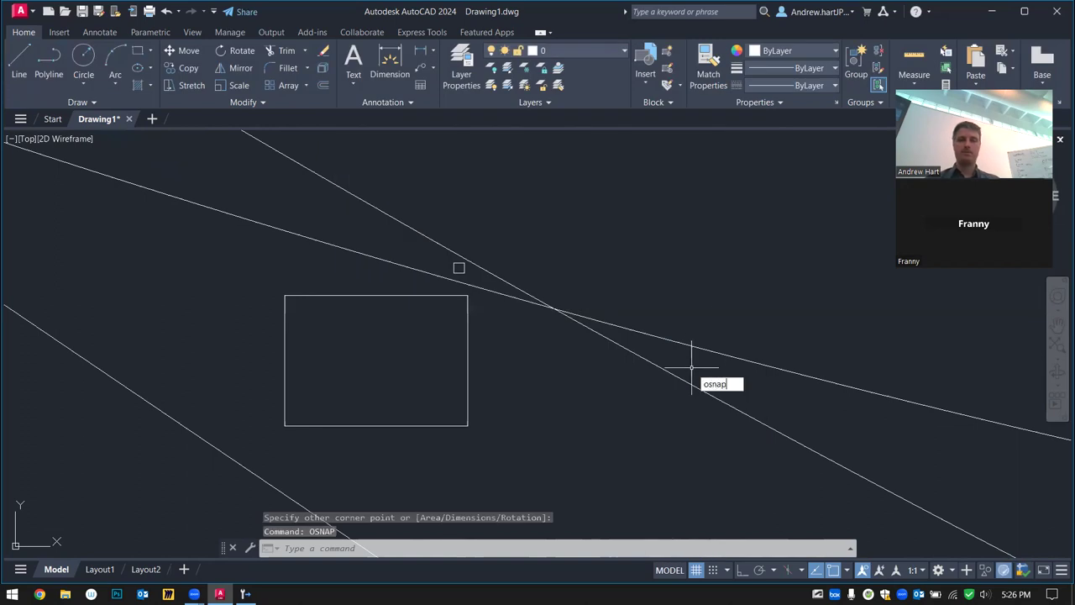
key("Return")
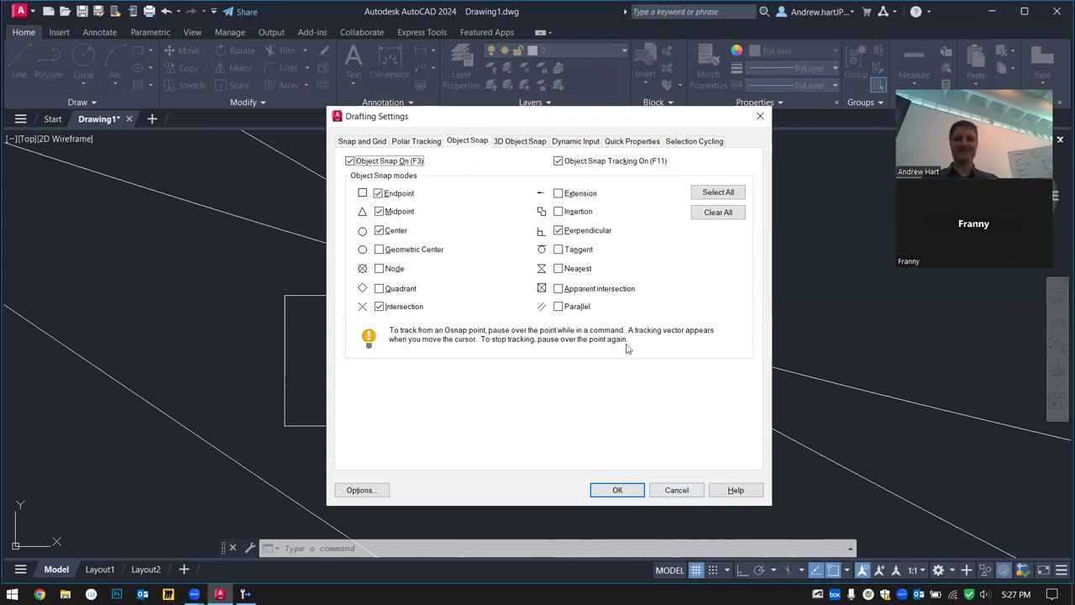
left_click(677, 491)
Window-select and delete the larger rectangle beside the crossing lines
left_click(504, 330)
left_click(431, 358)
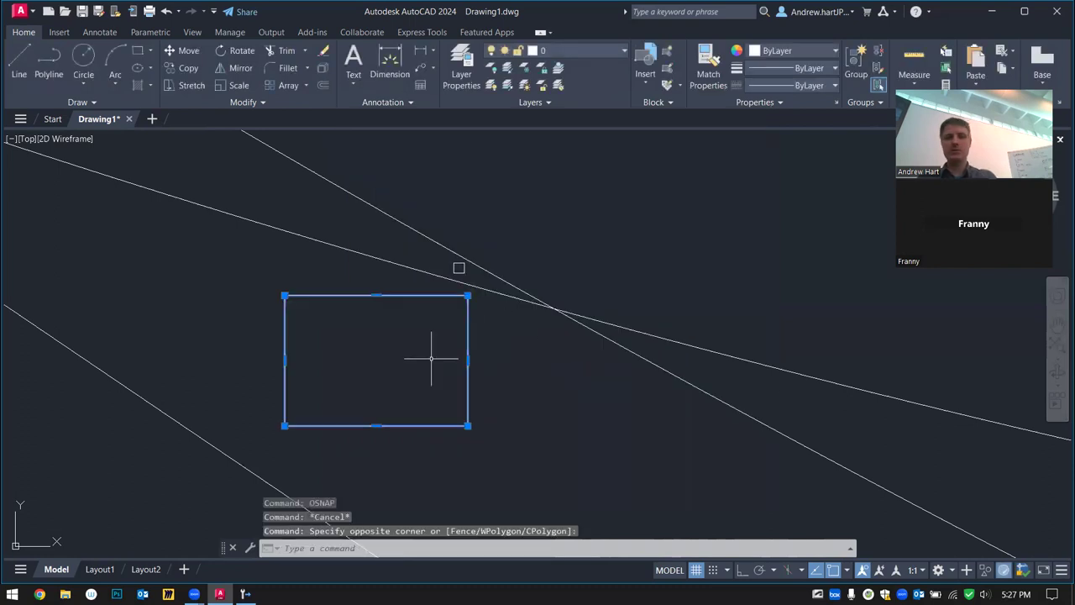
key("Delete")
left_click(457, 272)
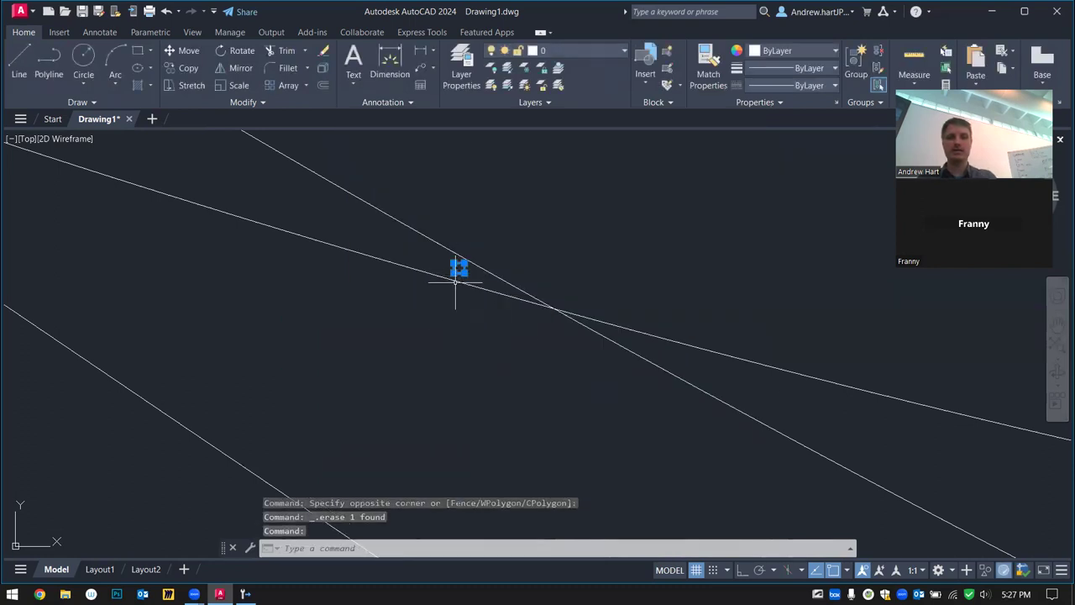
Delete the small square and draw a line up from the triangle's lower-left corner
key("Delete")
scroll(425, 336, "down", 5)
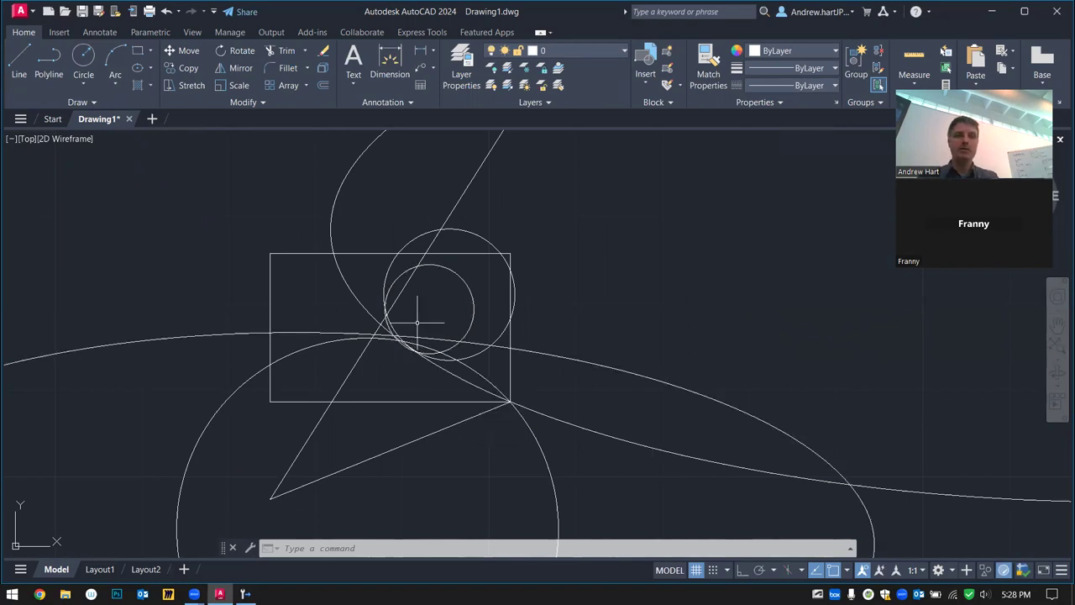
type("l")
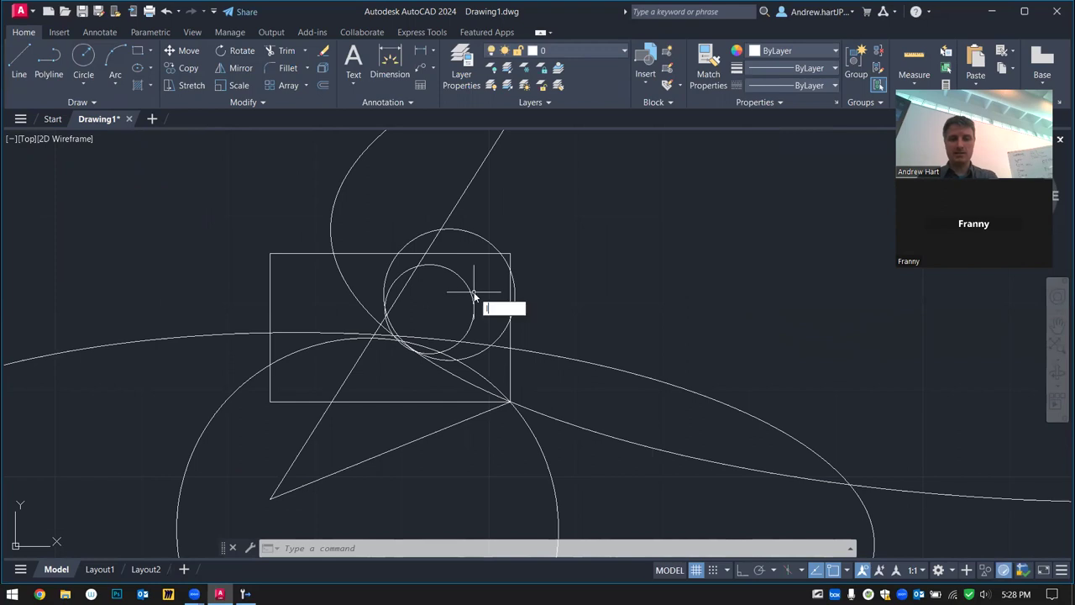
key("Return")
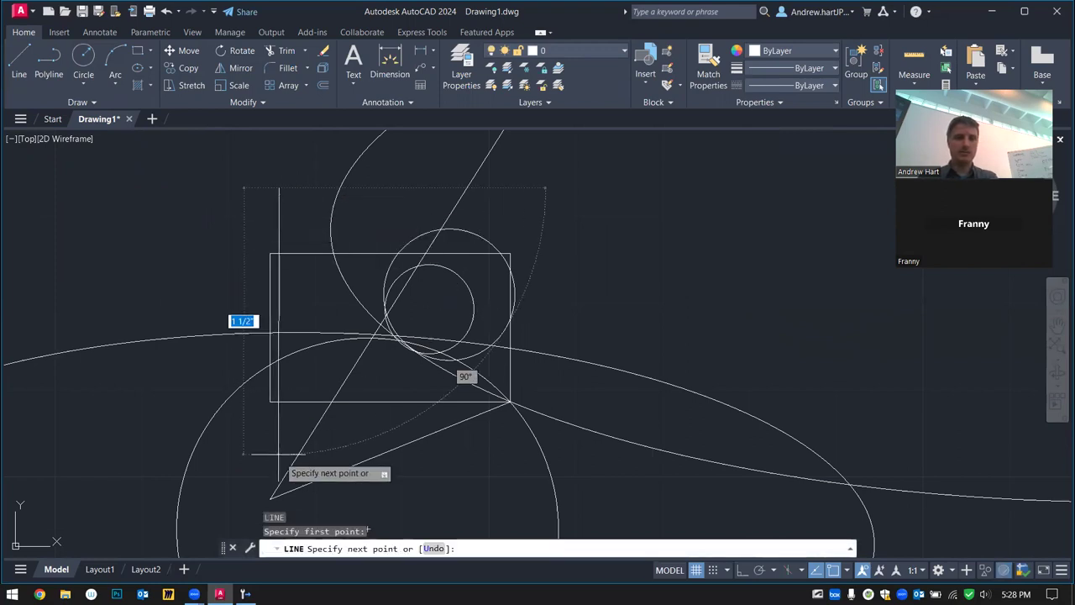
left_click(270, 498)
key("Escape")
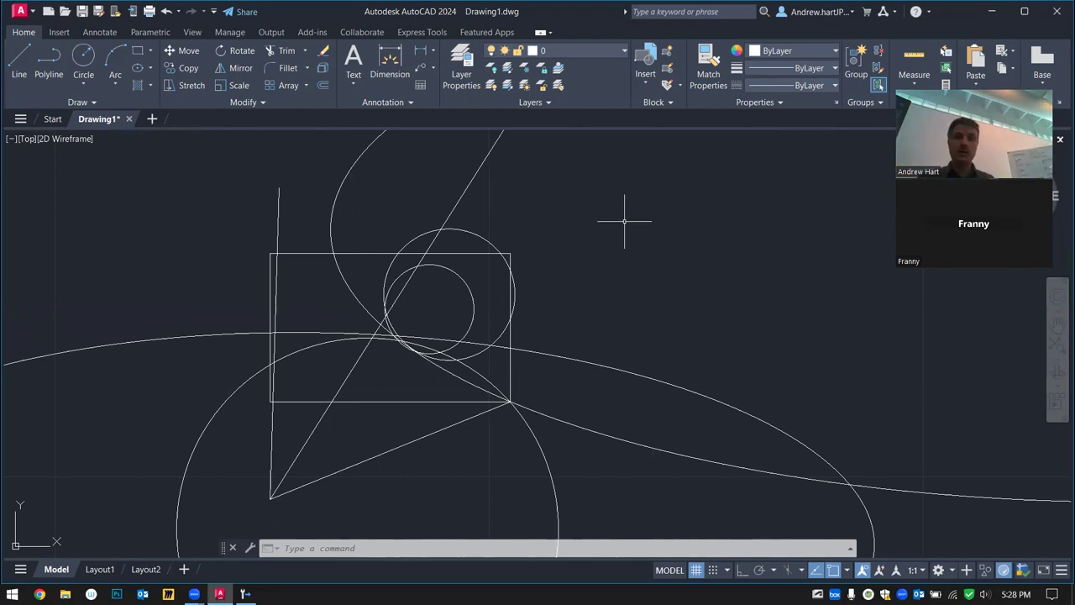
scroll(562, 313, "down", 5)
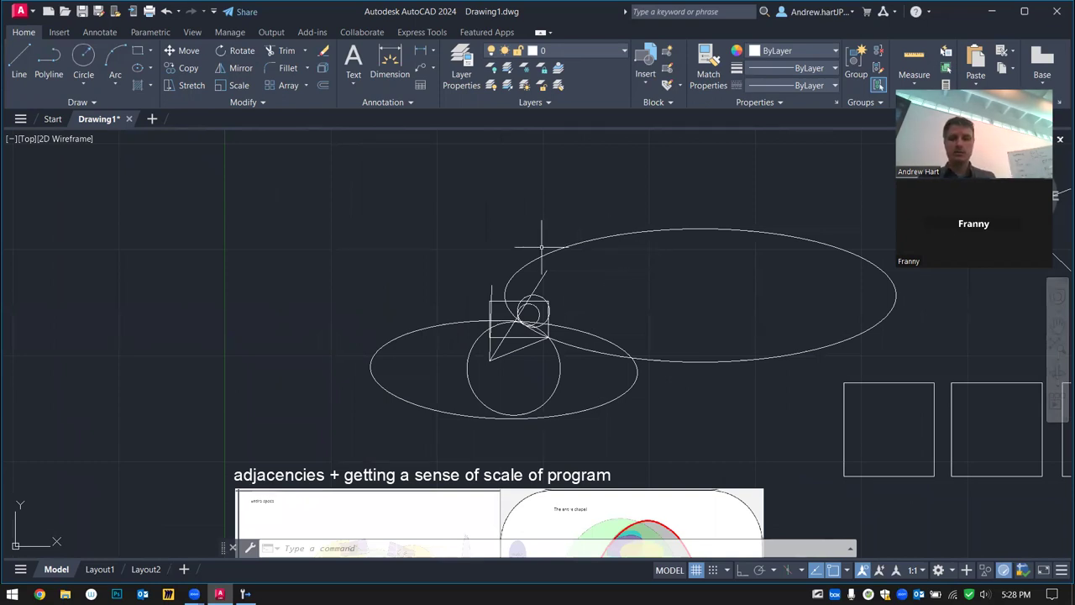
Trace a PL room outline rising from lower left through four corners, then a long top edge leftward
type("PL")
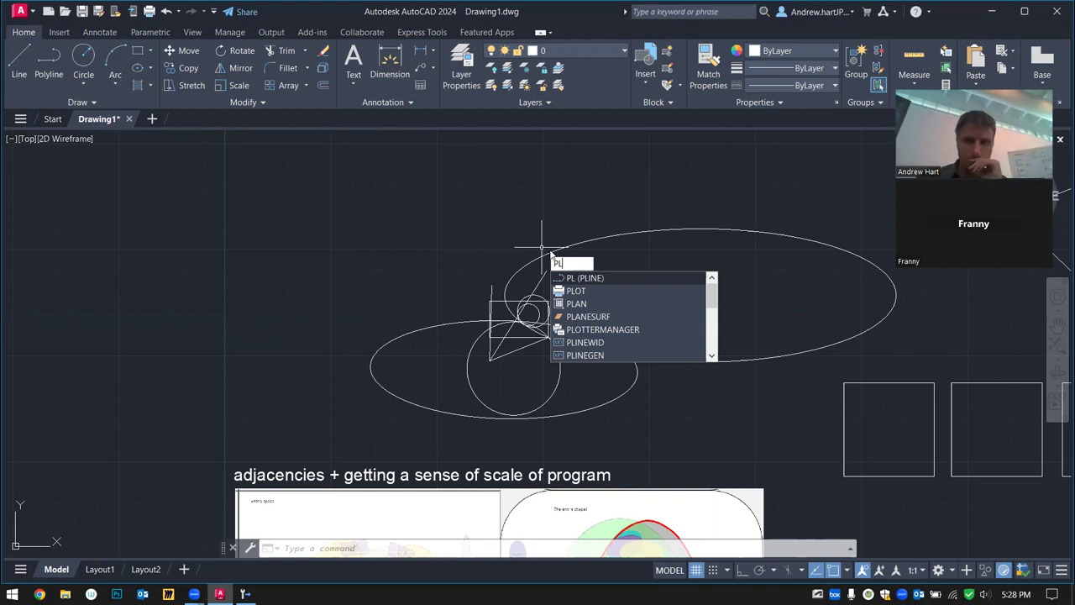
key("Return")
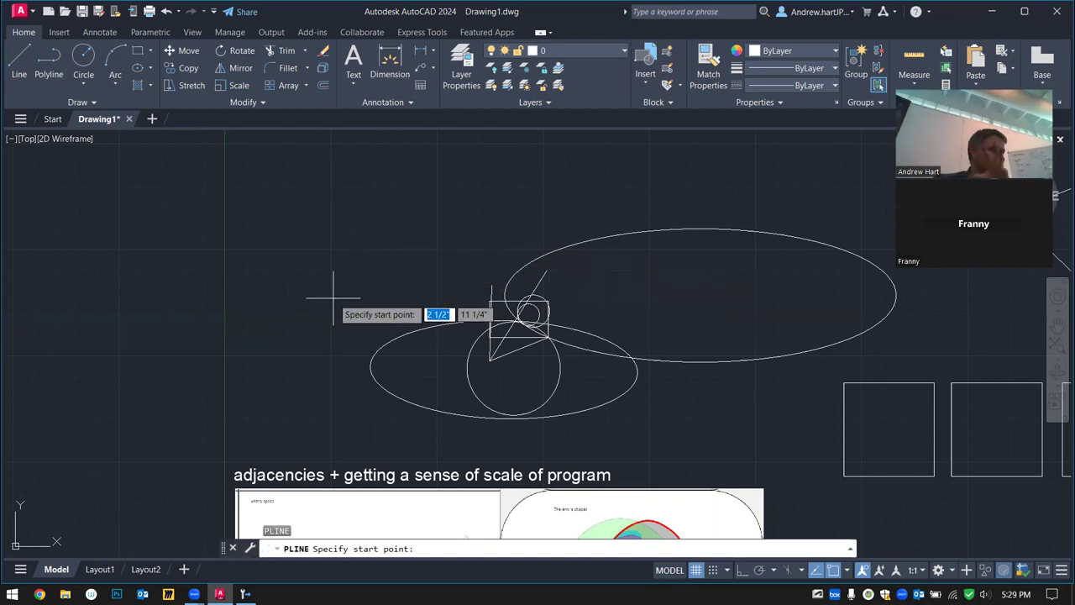
left_click(289, 289)
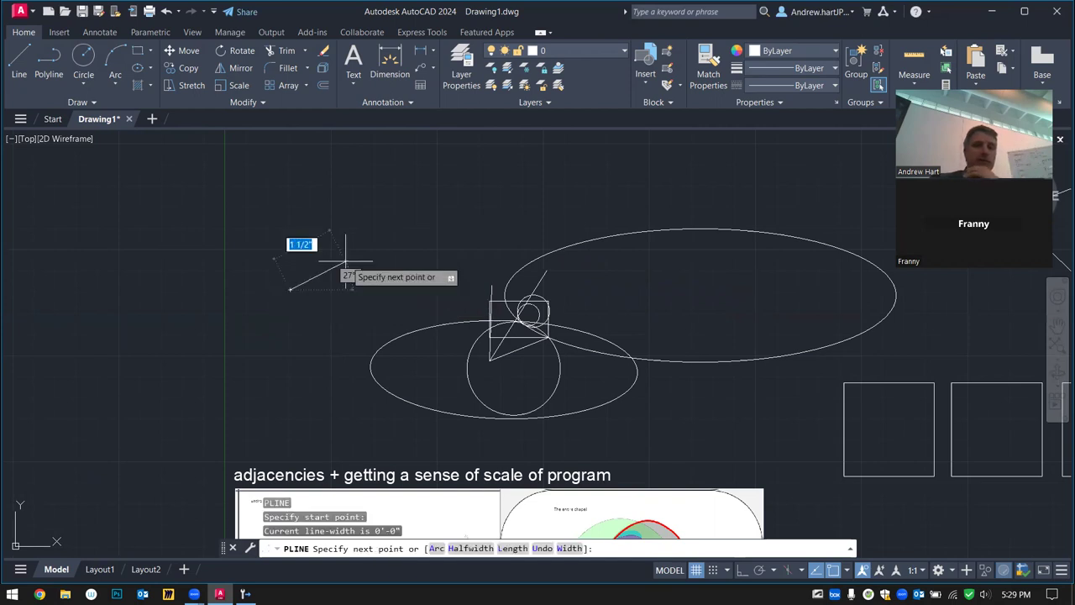
left_click(401, 221)
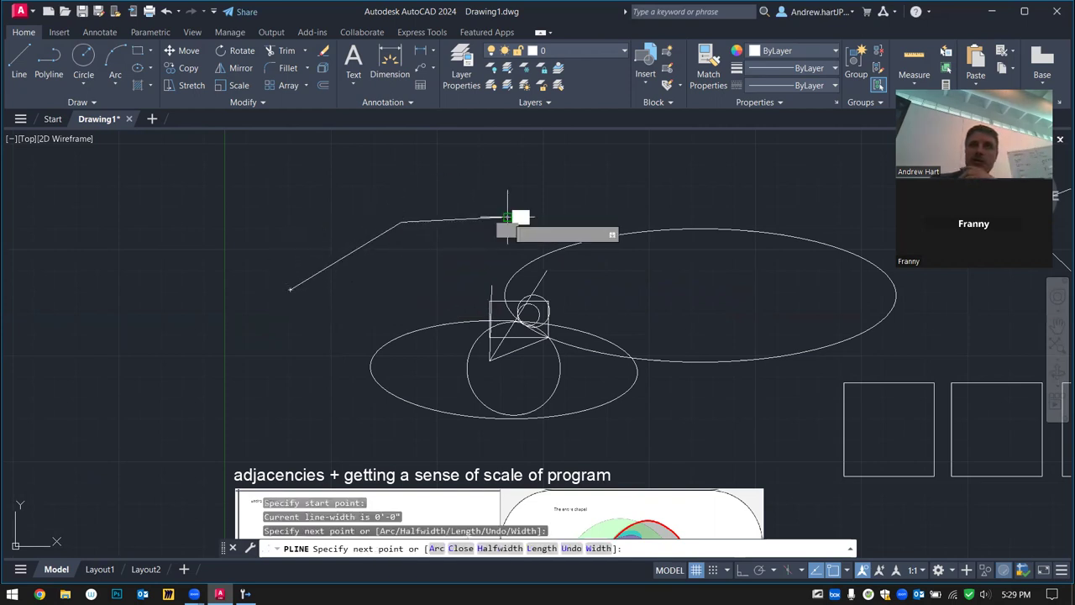
left_click(507, 217)
left_click(633, 190)
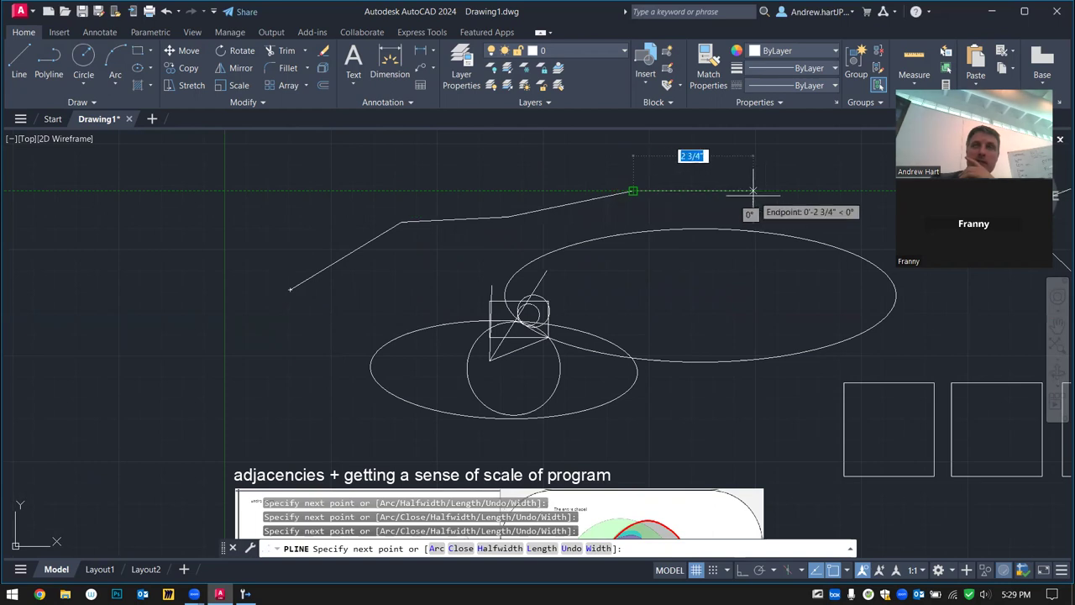
left_click(756, 155)
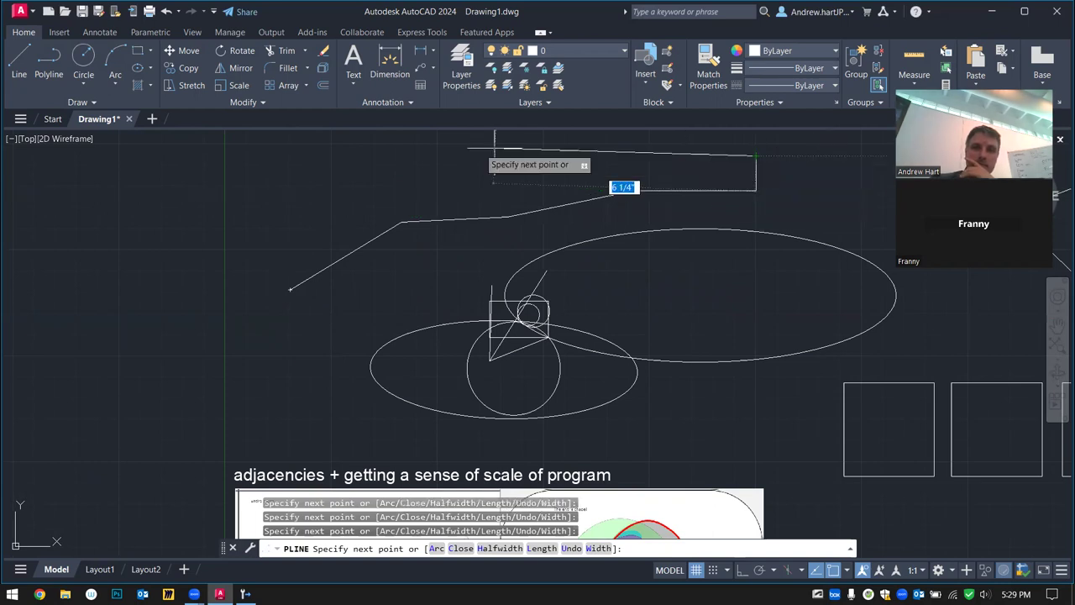
left_click(281, 156)
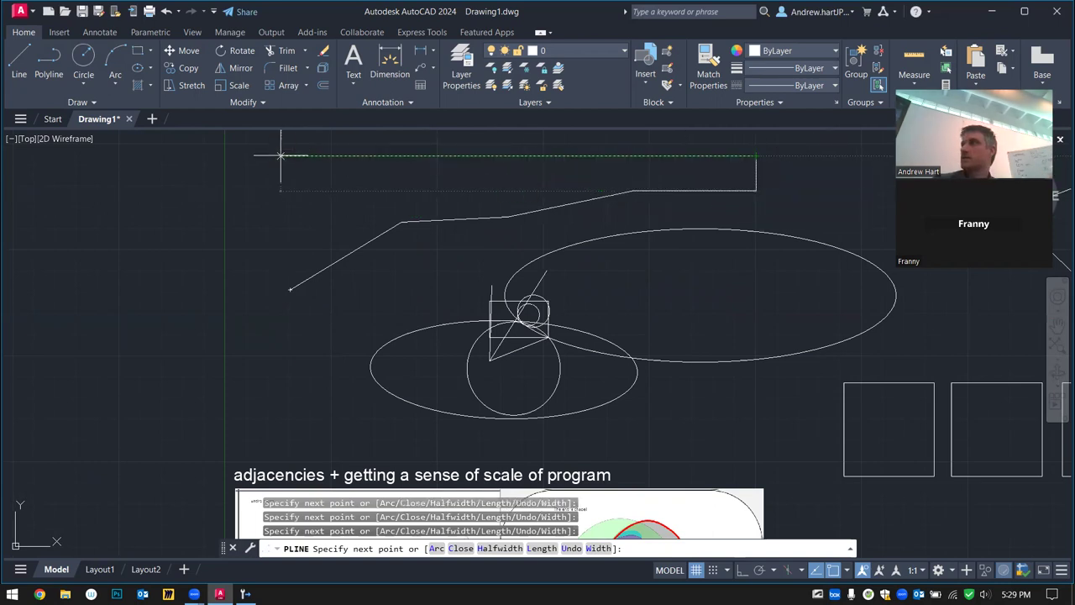
key("Escape")
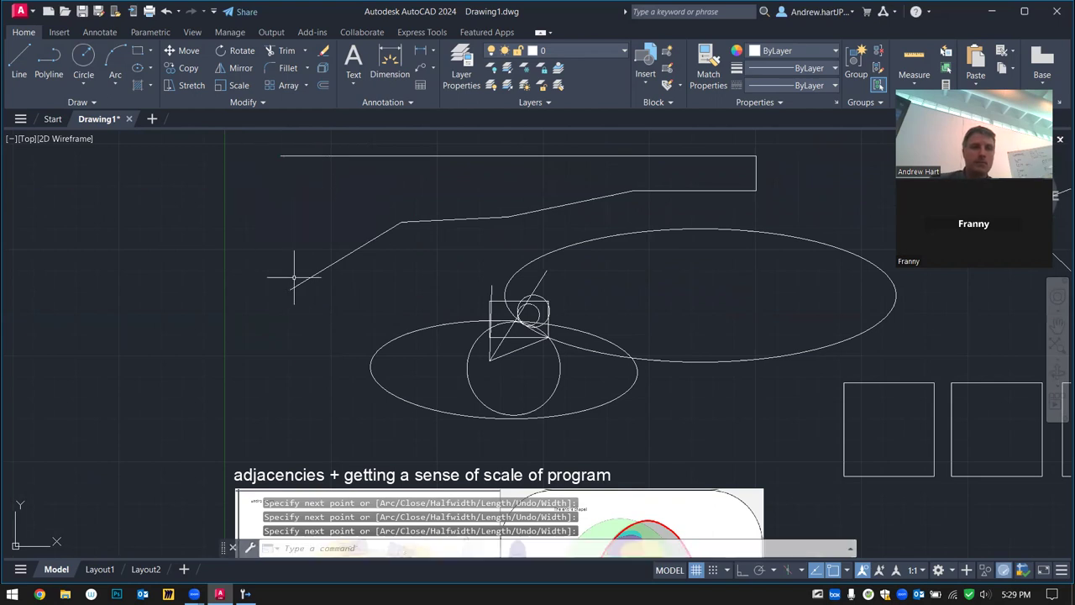
left_click(428, 221)
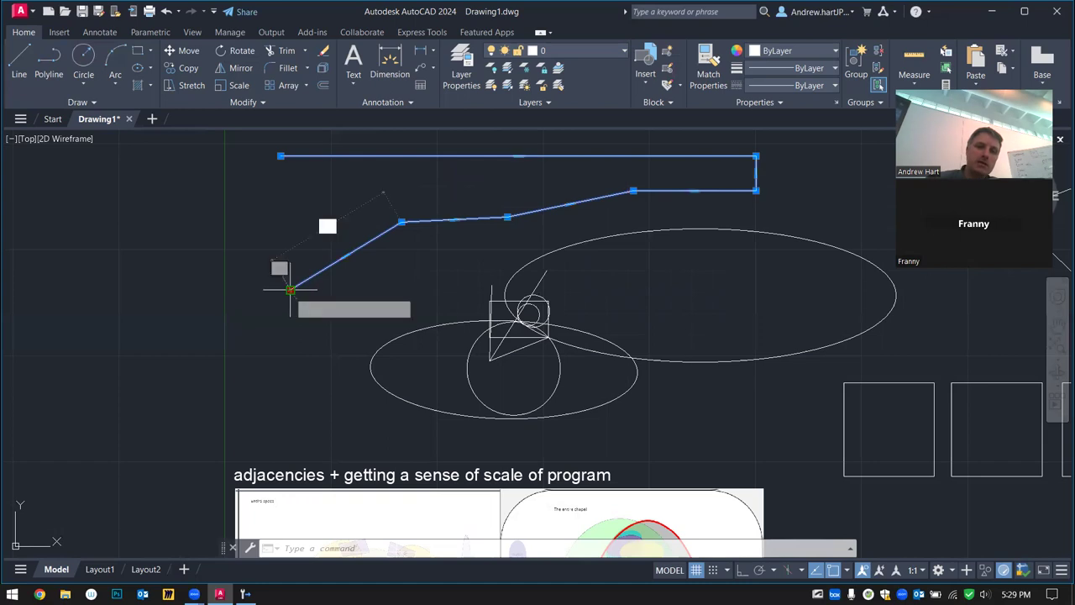
Stretch the outline's start endpoint to the top-left corner to close the shape
left_click(290, 290)
left_click(282, 156)
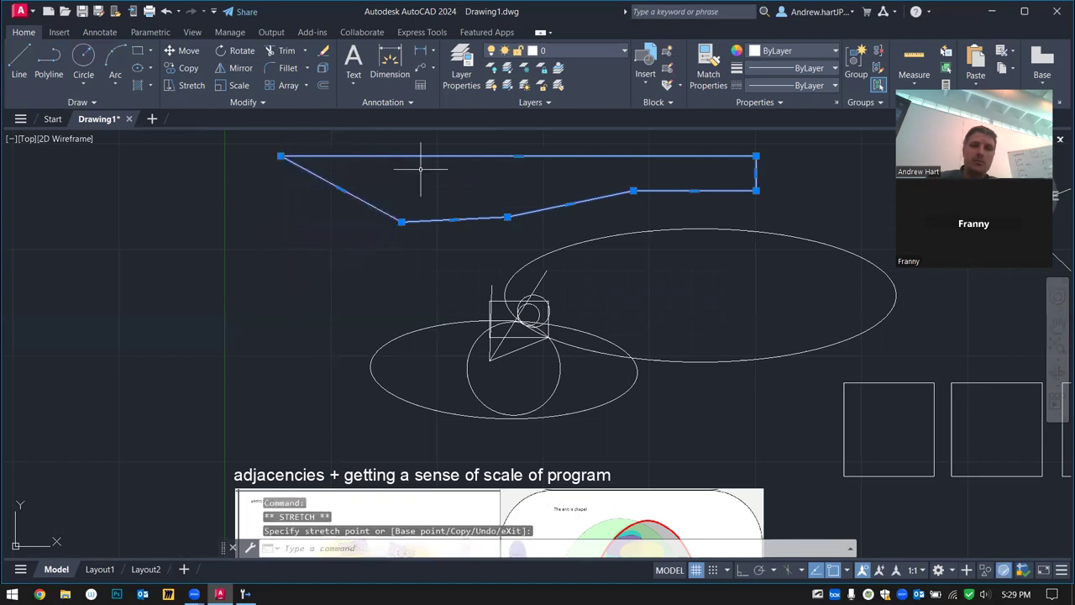
key("Escape")
key("Escape")
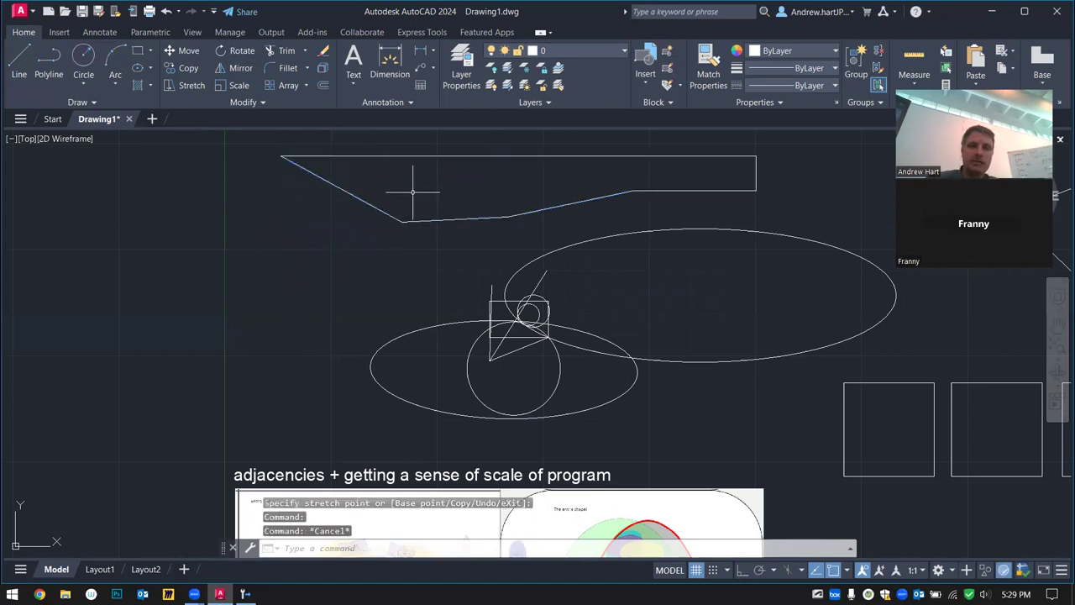
Pull the outline's bend vertex down to the lower left
left_click(398, 224)
left_click(401, 222)
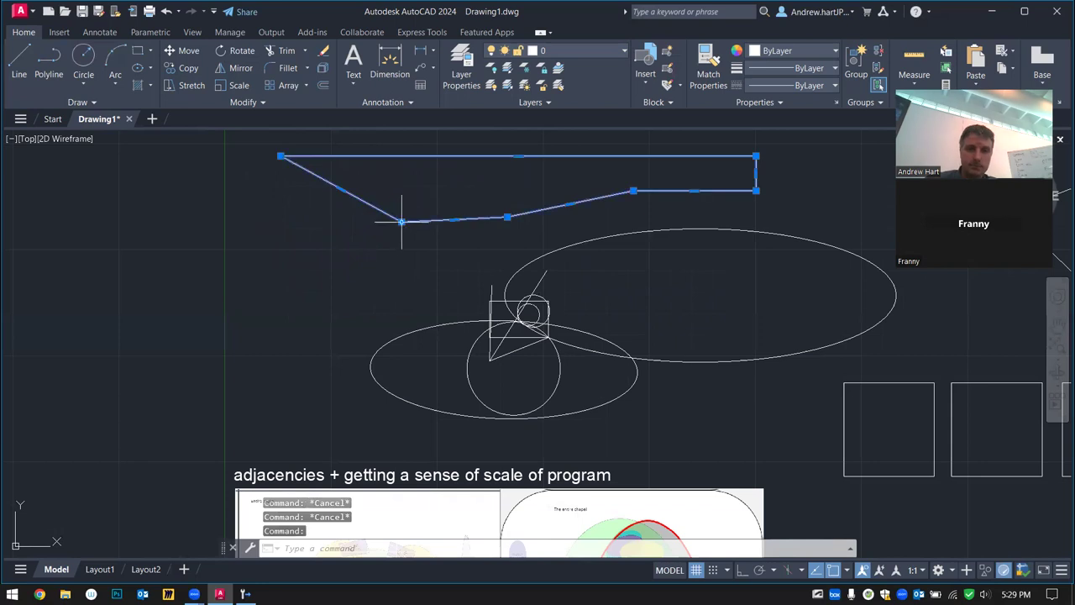
left_click(292, 284)
key("Escape")
left_click(408, 226)
key("Escape")
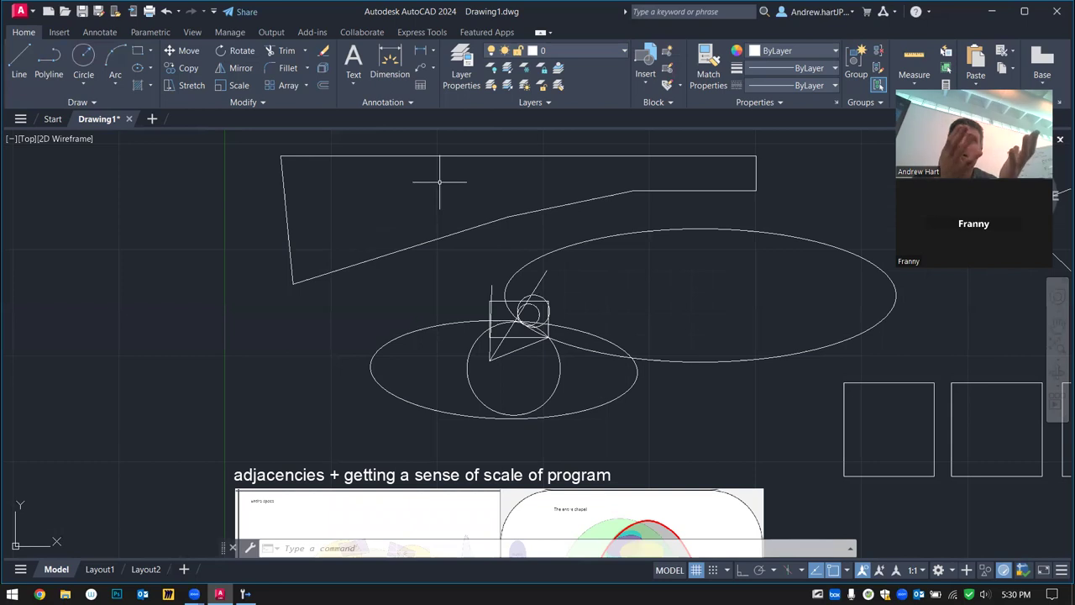
Show the room outline's properties (area 17.39 sq. in., length 2'-2 1/4") beside it
left_click(425, 221)
left_click(397, 279)
type("pro")
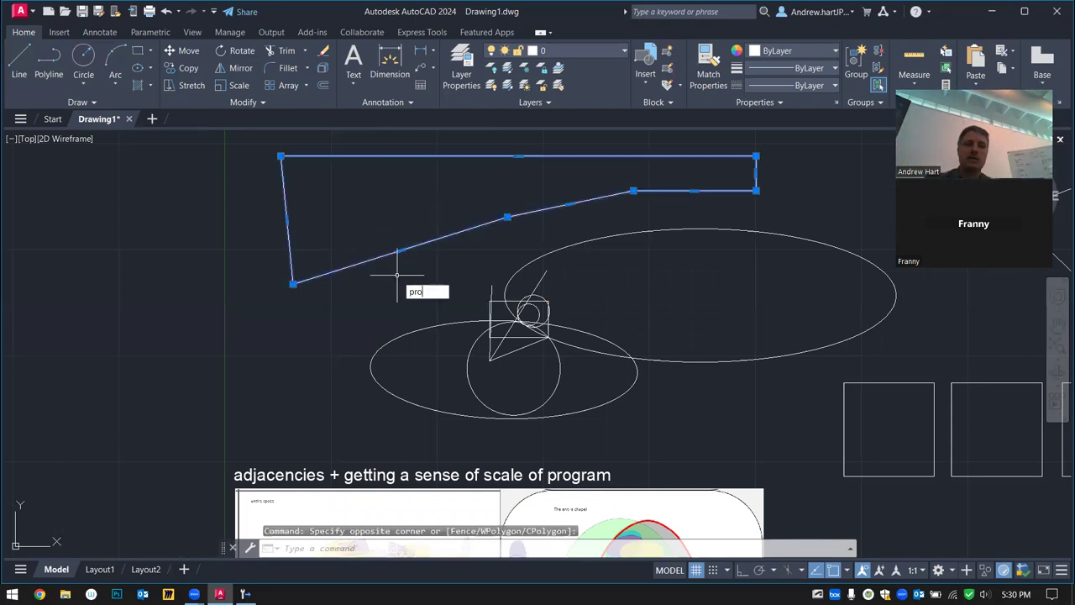
type("p")
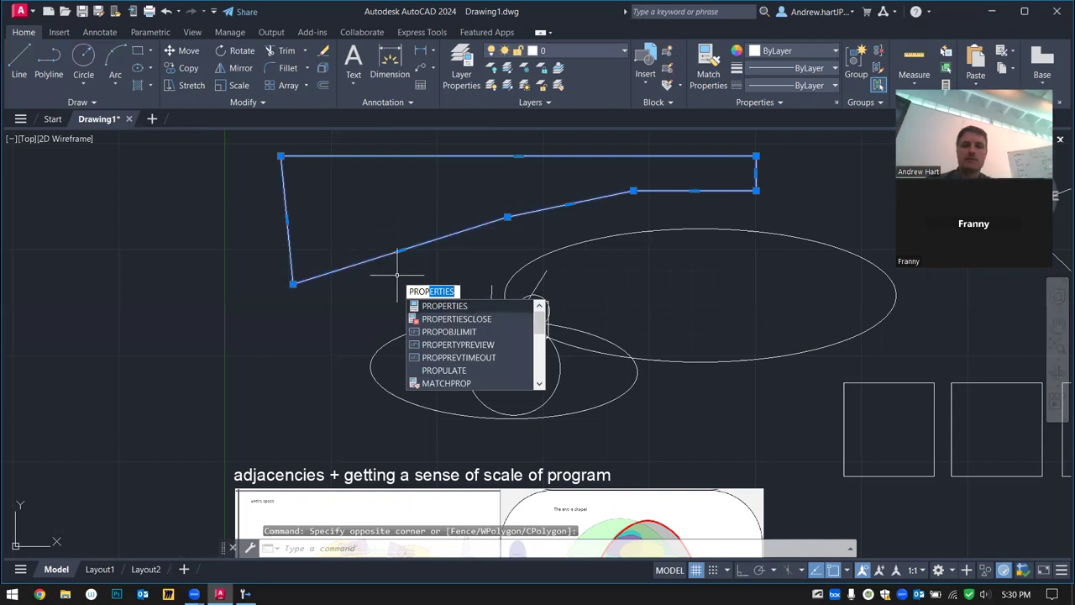
key("Return")
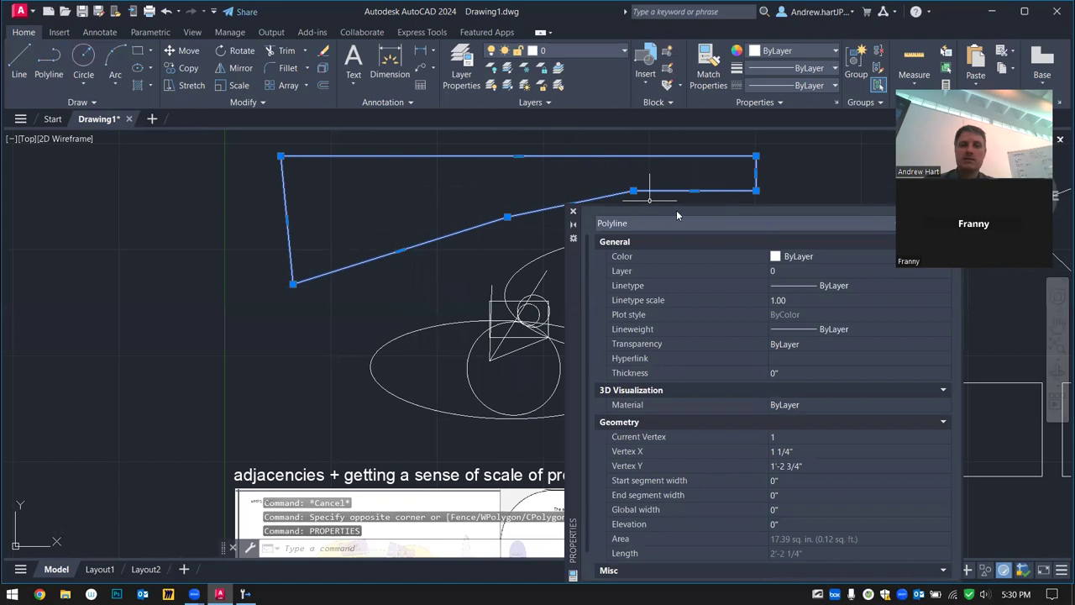
left_click_drag(581, 247, 311, 154)
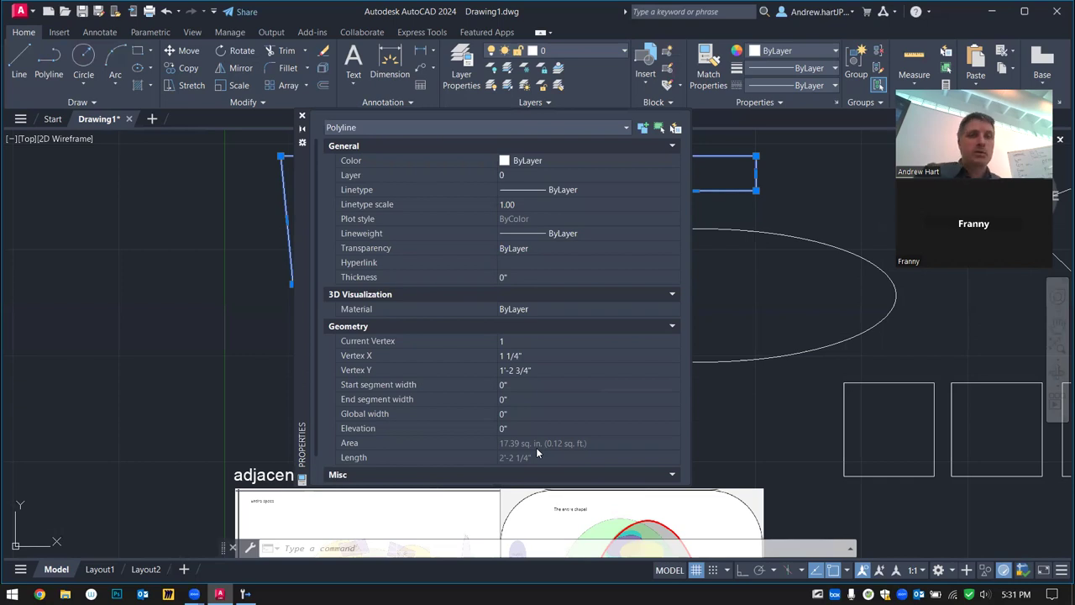
key("Escape")
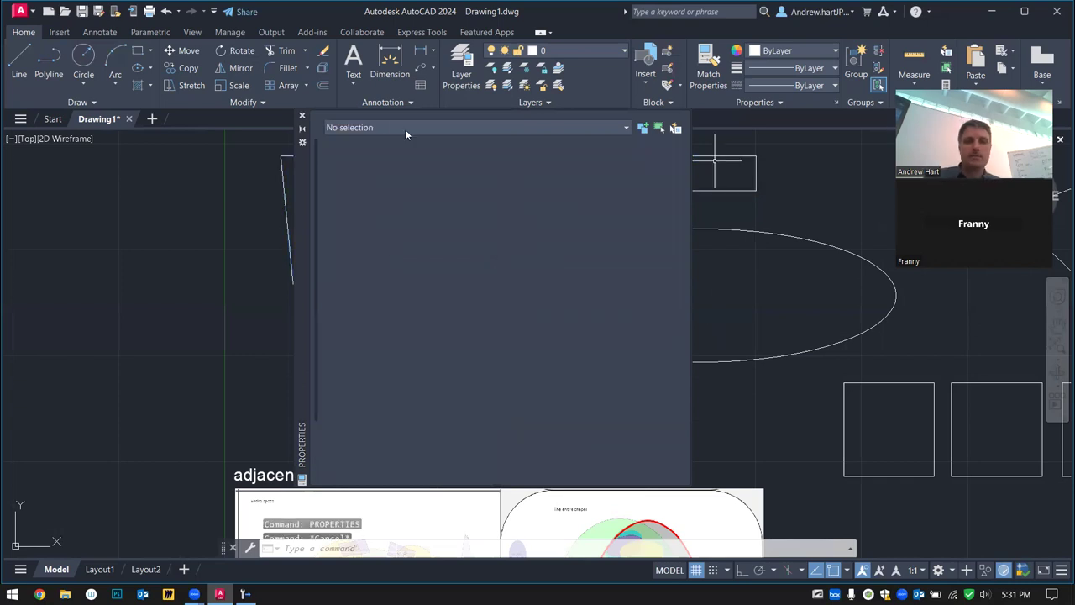
Close the Properties palette
left_click(303, 116)
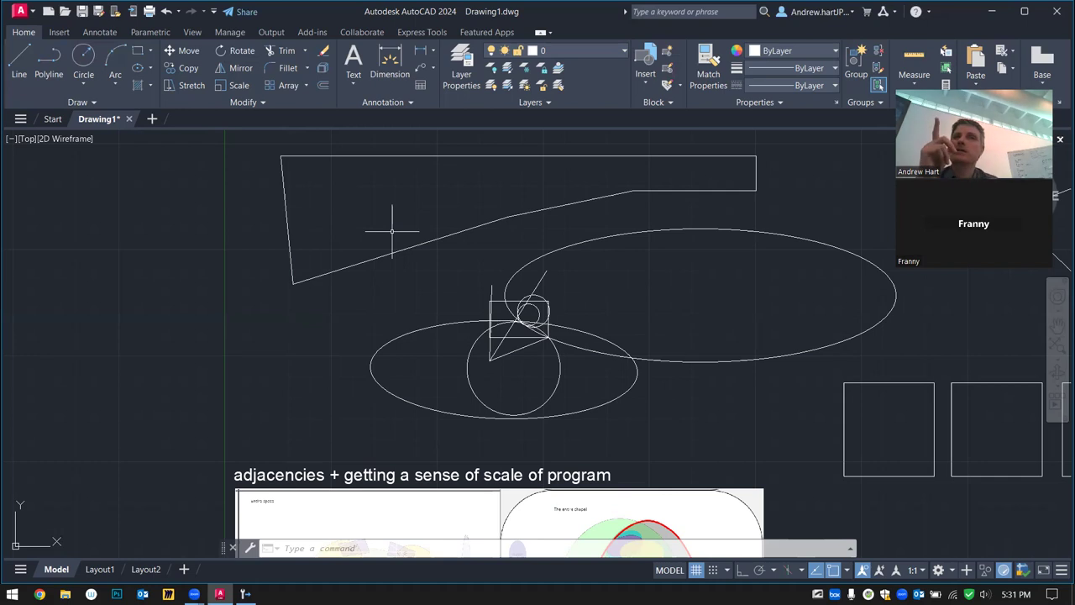
Select the circle around the peace garden and nudge its centre slightly down
scroll(390, 236, "down", 5)
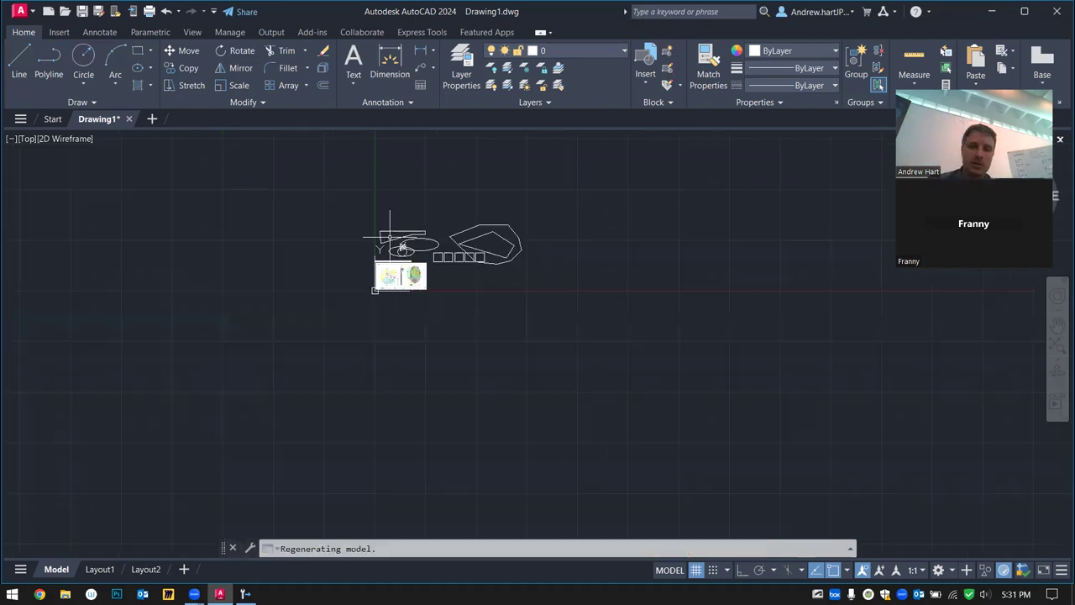
scroll(389, 237, "up", 6)
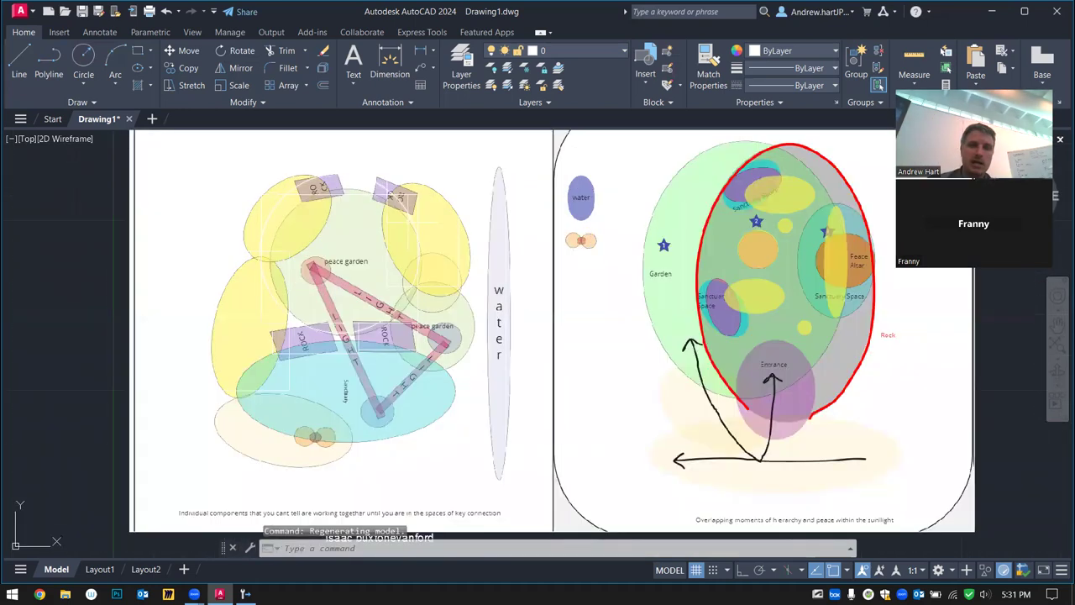
scroll(394, 218, "up", 5)
scroll(394, 219, "down", 2)
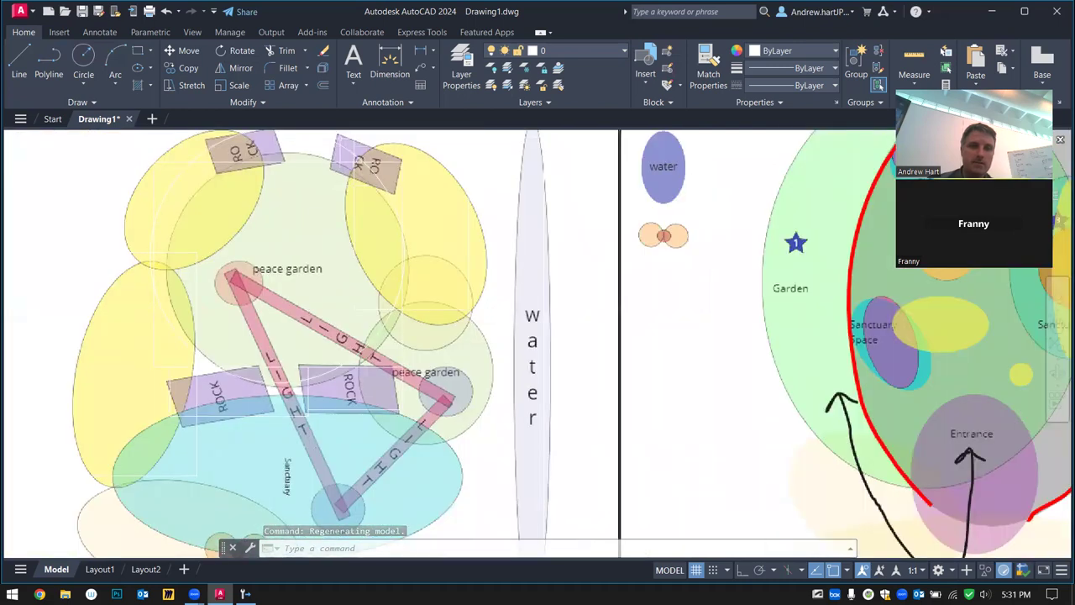
left_click(346, 167)
scroll(332, 181, "down", 2)
scroll(324, 168, "up", 2)
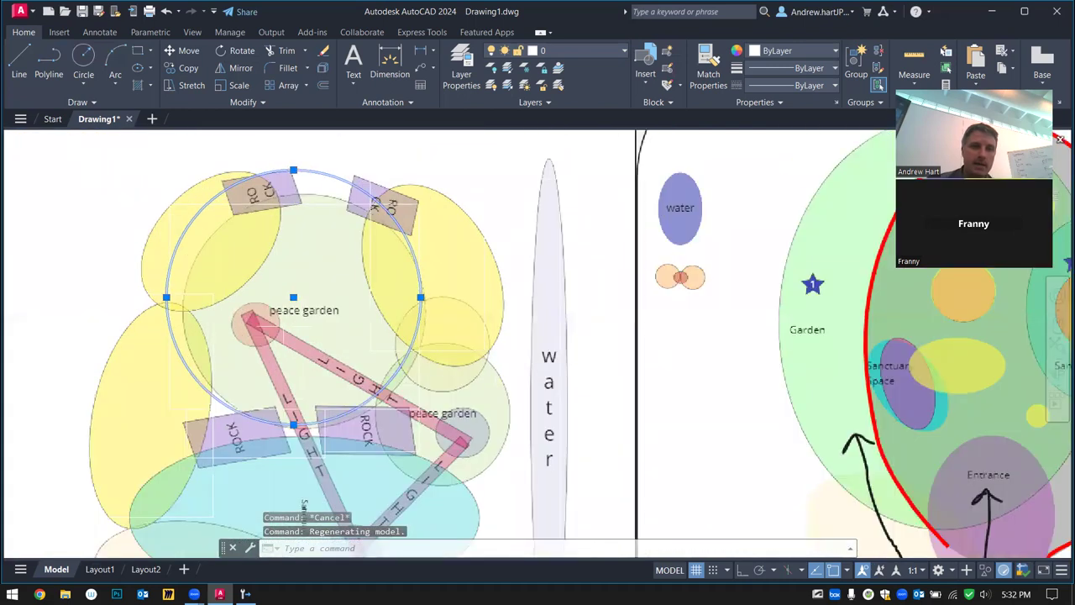
left_click(299, 289)
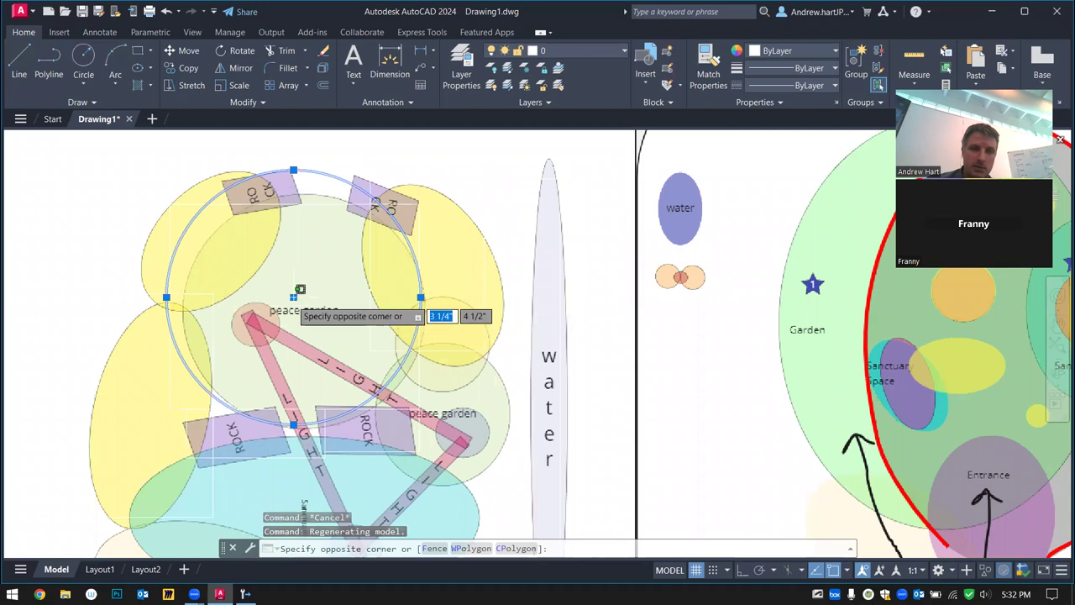
key("Escape")
left_click(293, 296)
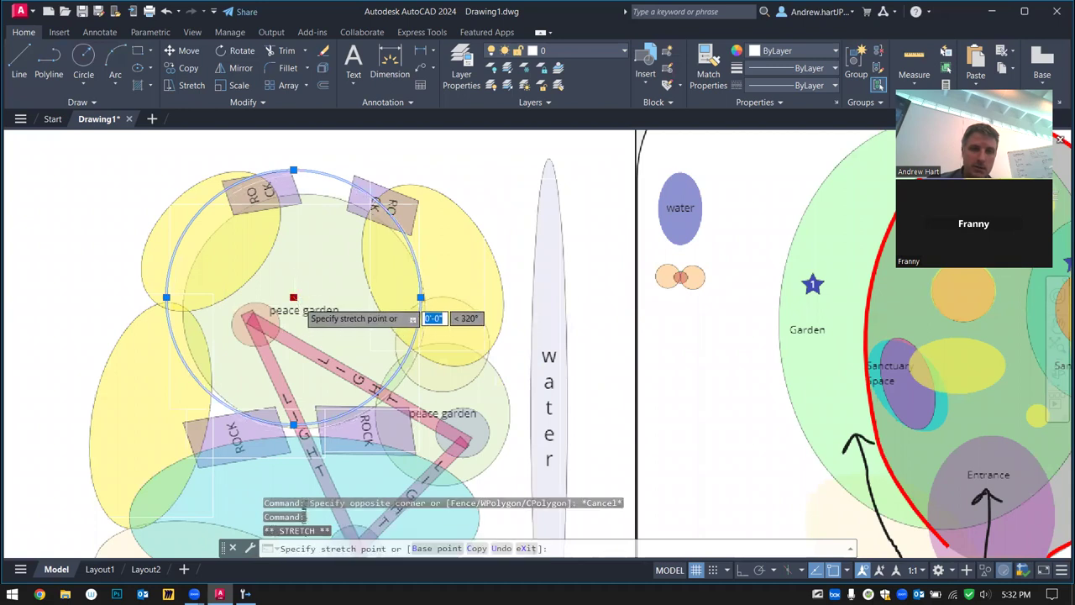
left_click(300, 302)
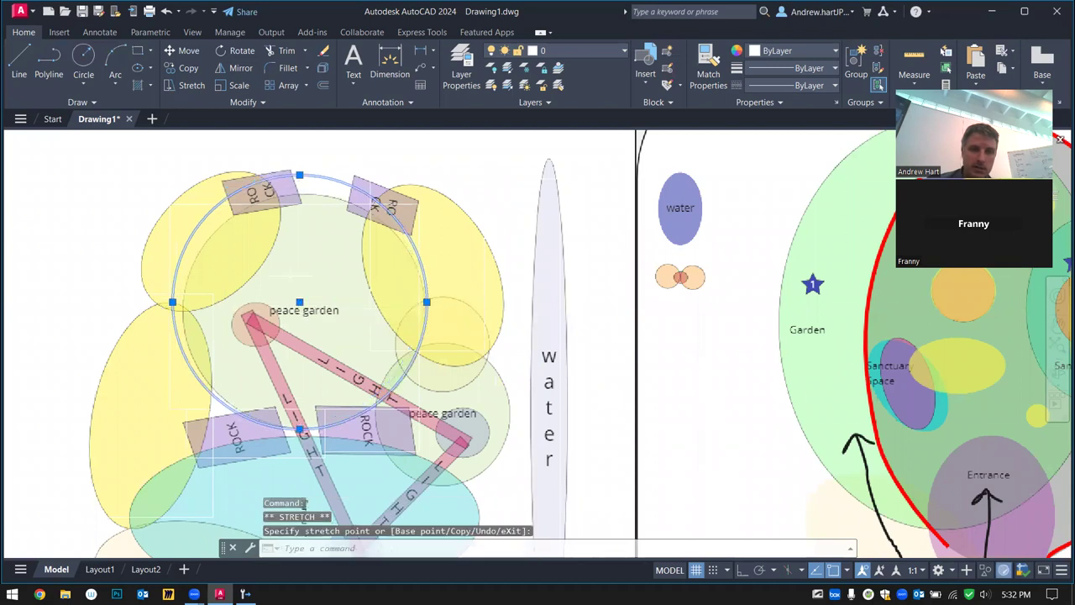
Move the peace garden circle down-left and enlarge it around the garden
left_click(300, 175)
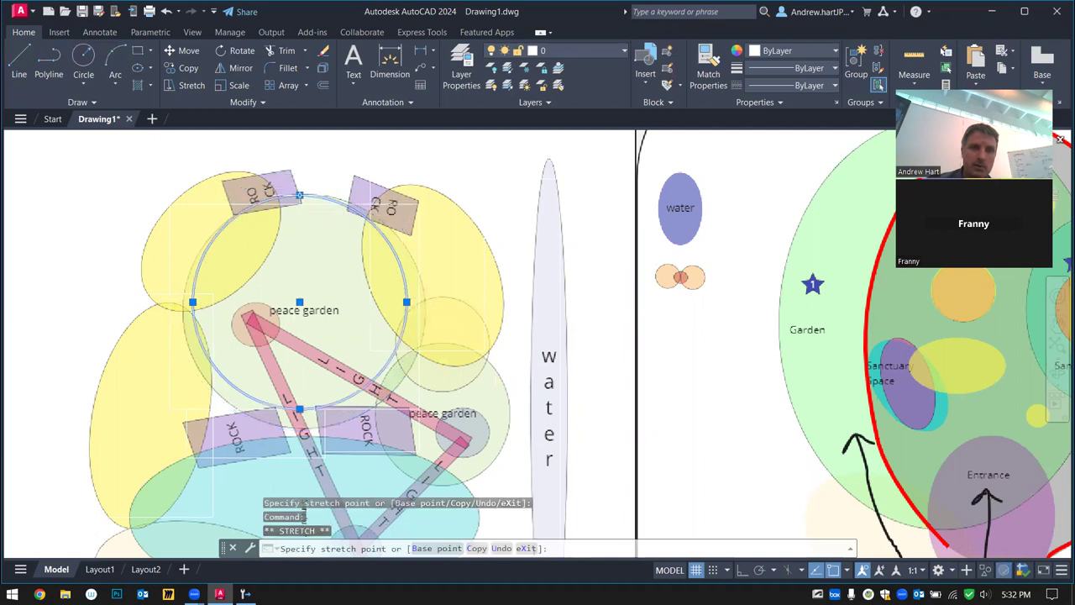
left_click(300, 195)
left_click(300, 301)
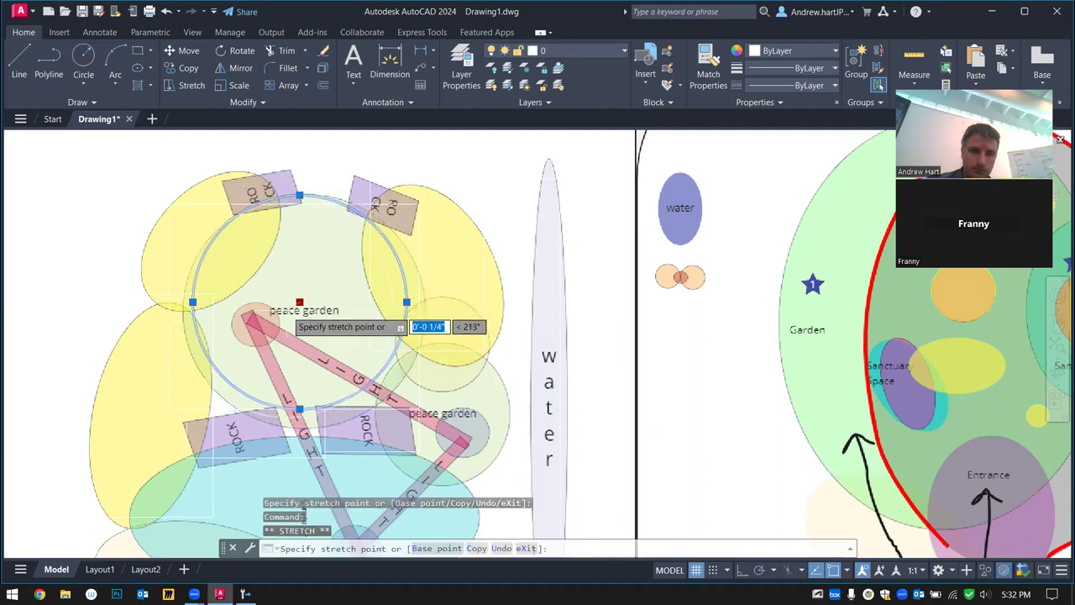
left_click(288, 313)
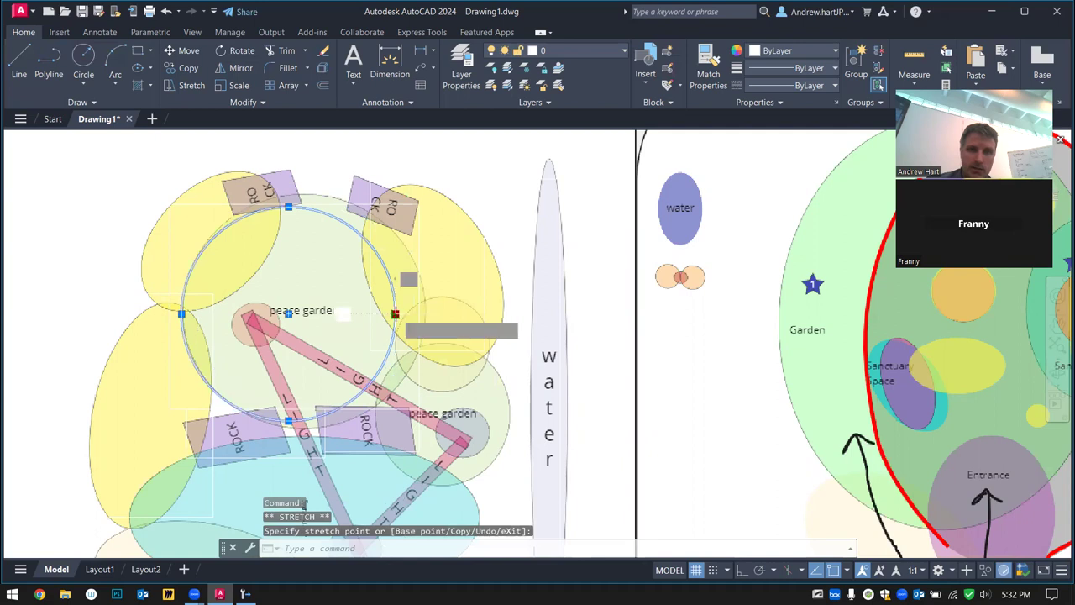
left_click(419, 313)
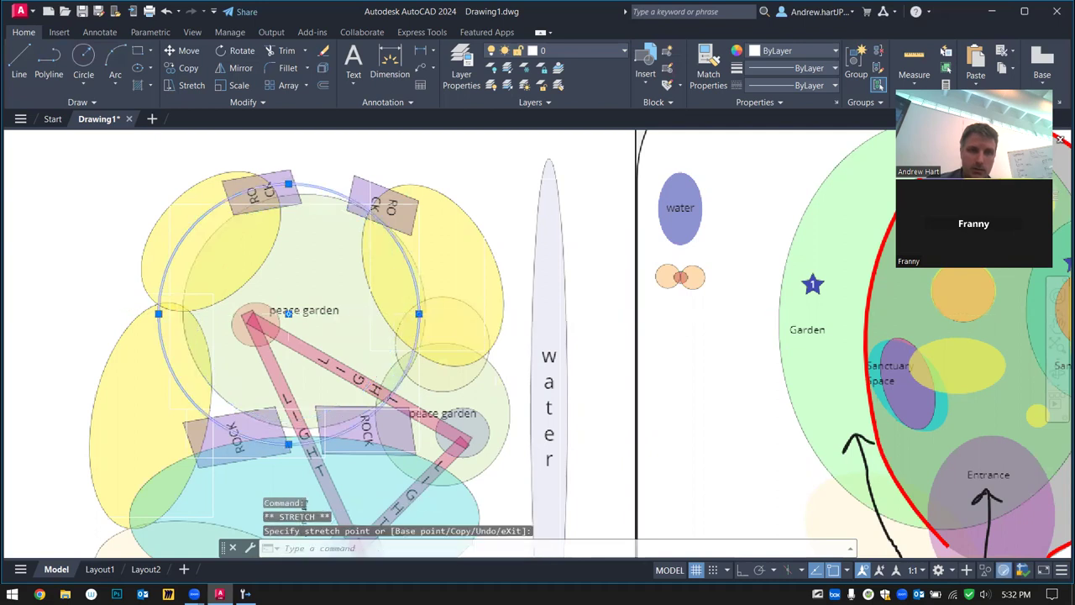
left_click(288, 313)
left_click(288, 314)
key("Escape")
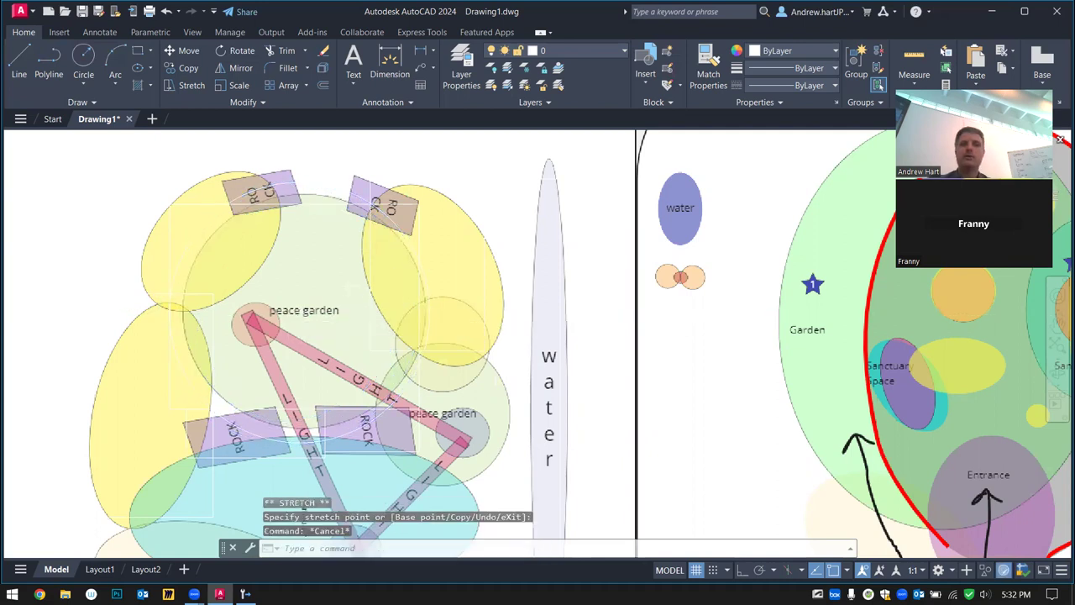
Cancel the PL entry and zoom out to see the whole drawing
type("PL")
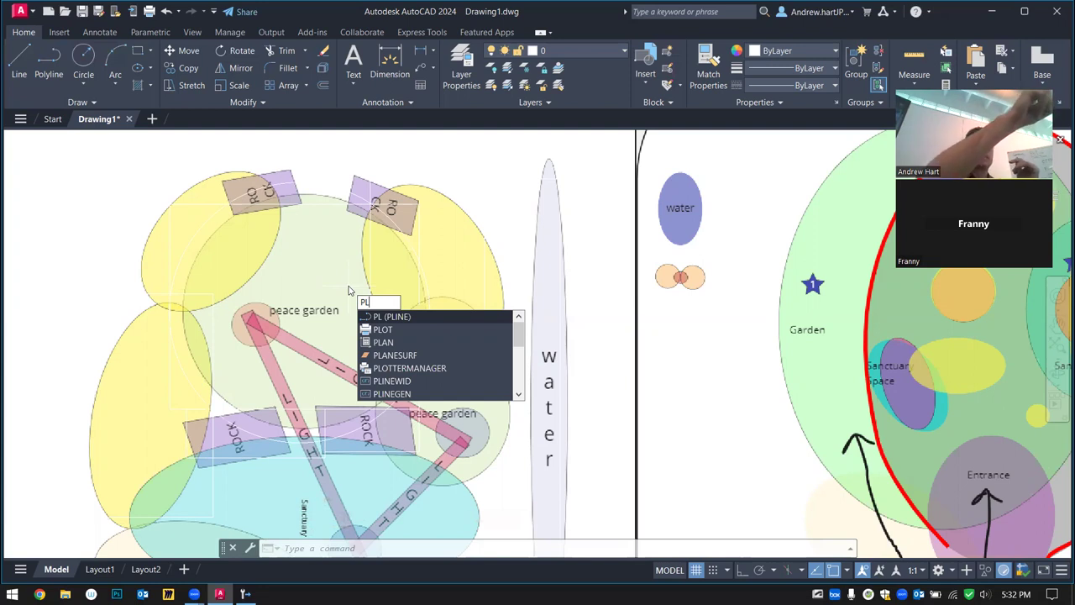
key("Escape")
key("Escape")
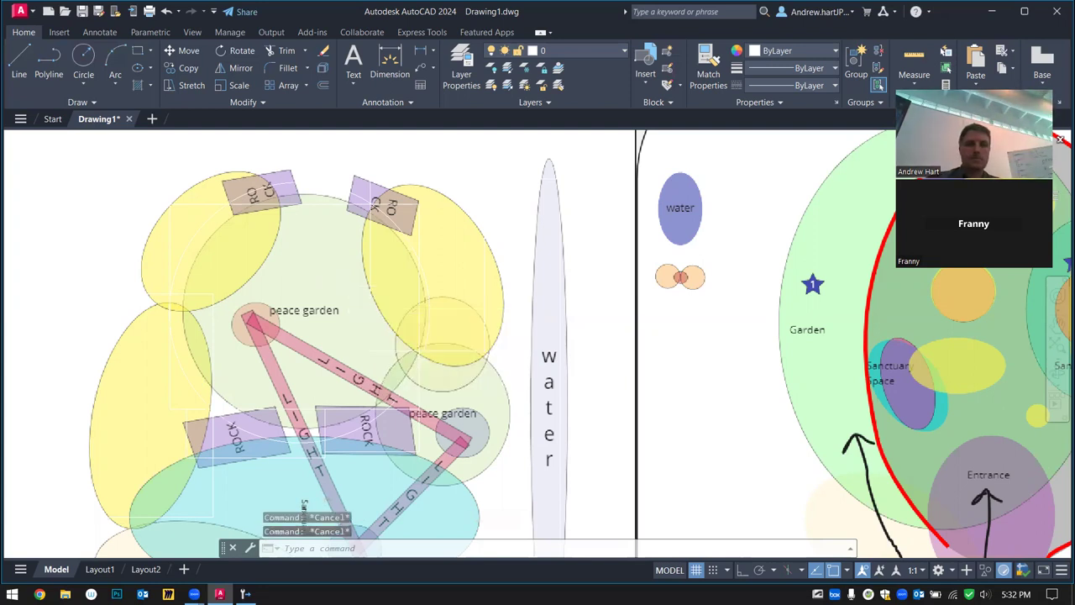
scroll(336, 336, "down", 10)
scroll(343, 328, "up", 3)
scroll(457, 225, "down", 2)
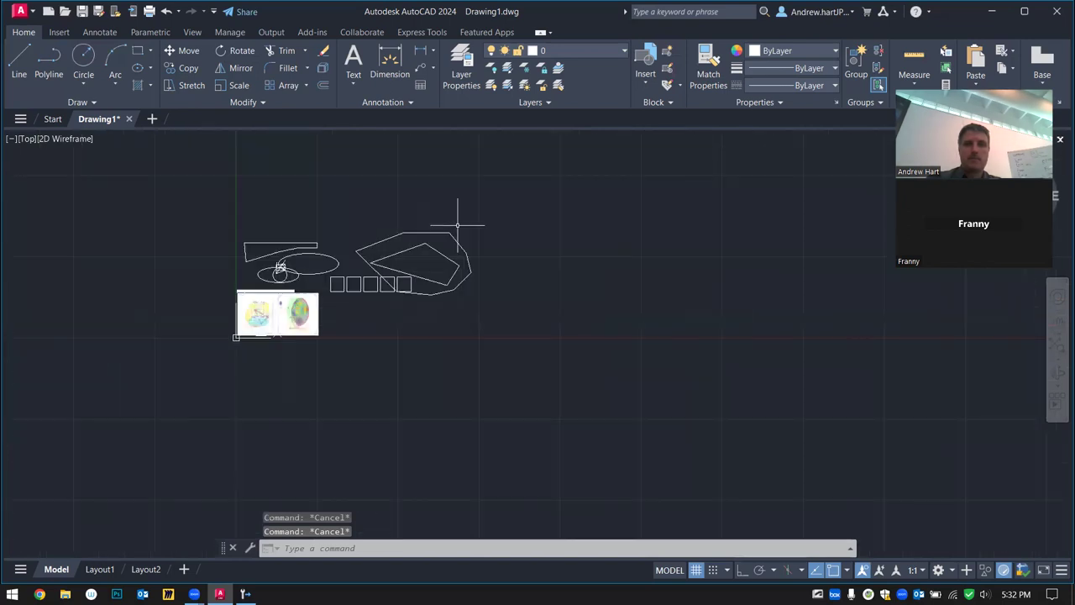
scroll(458, 225, "up", 4)
Select and deselect edges of the inner room shape
left_click(418, 298)
left_click(378, 312)
scroll(407, 297, "up", 3)
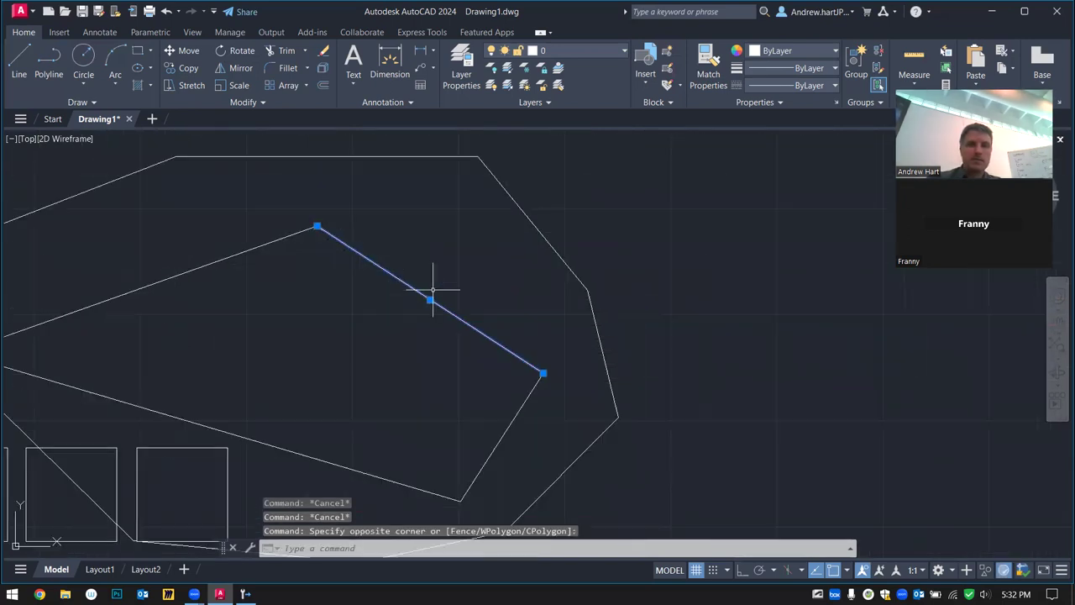
scroll(233, 298, "down", 1)
key("Escape")
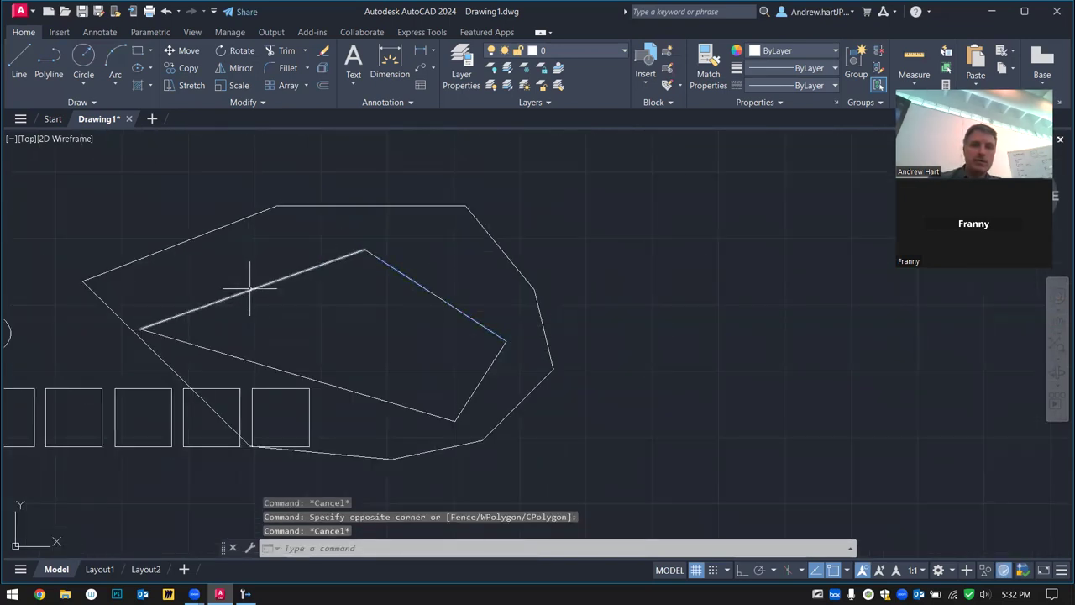
left_click(250, 290)
key("Escape")
Trace the inner four-sided room as a closed polyline over its corners
type("pl")
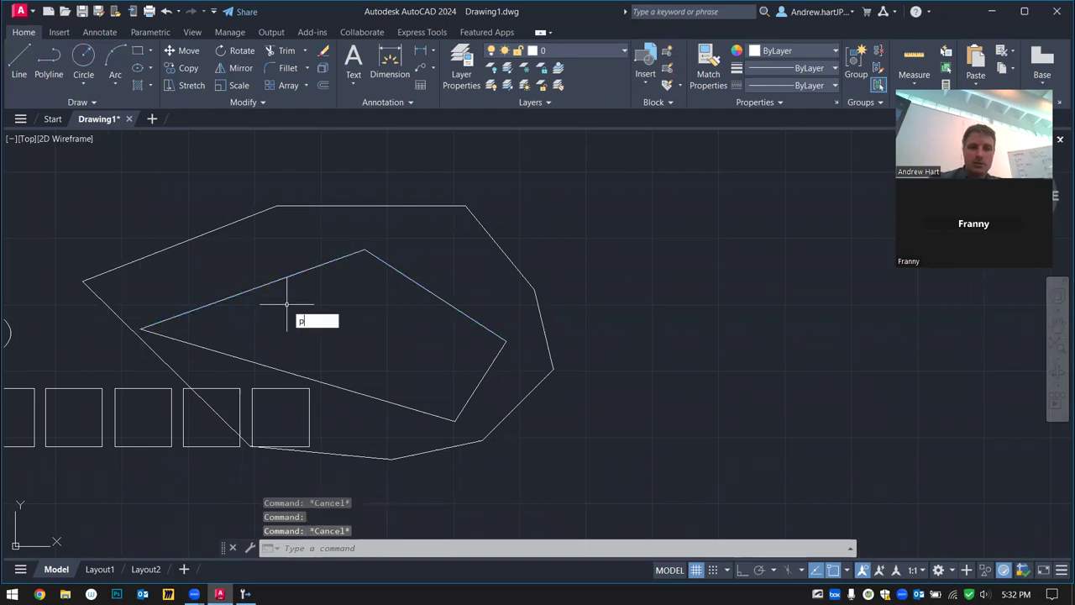
key("Return")
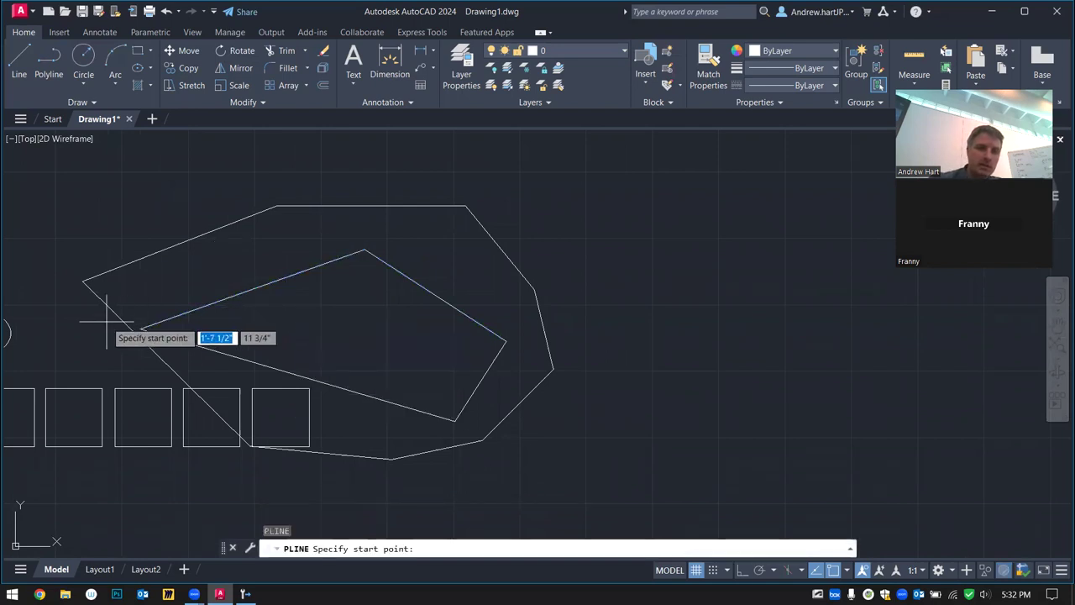
left_click(142, 328)
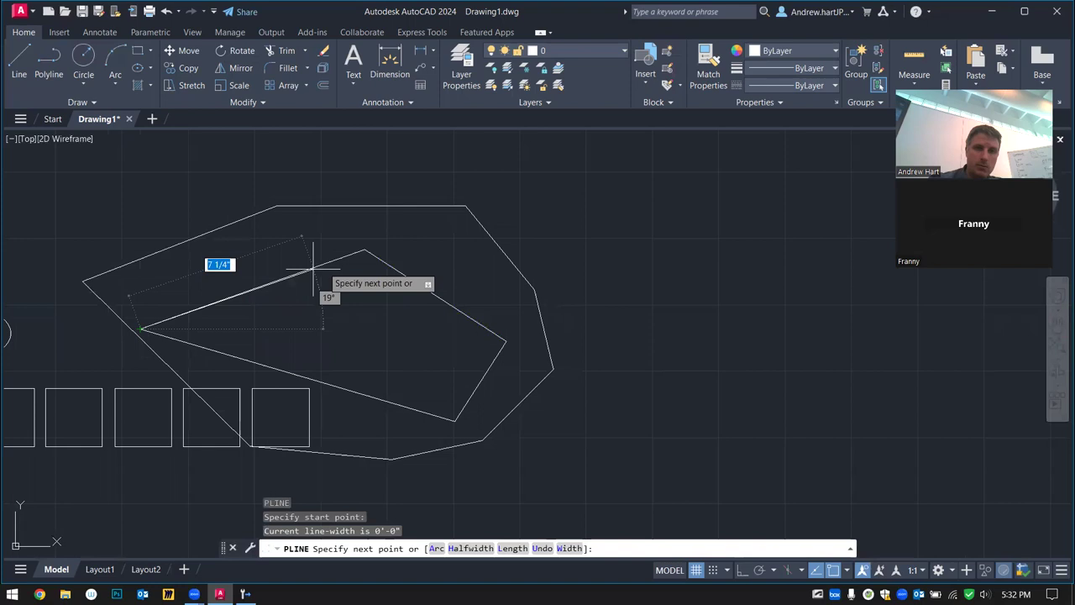
left_click(364, 250)
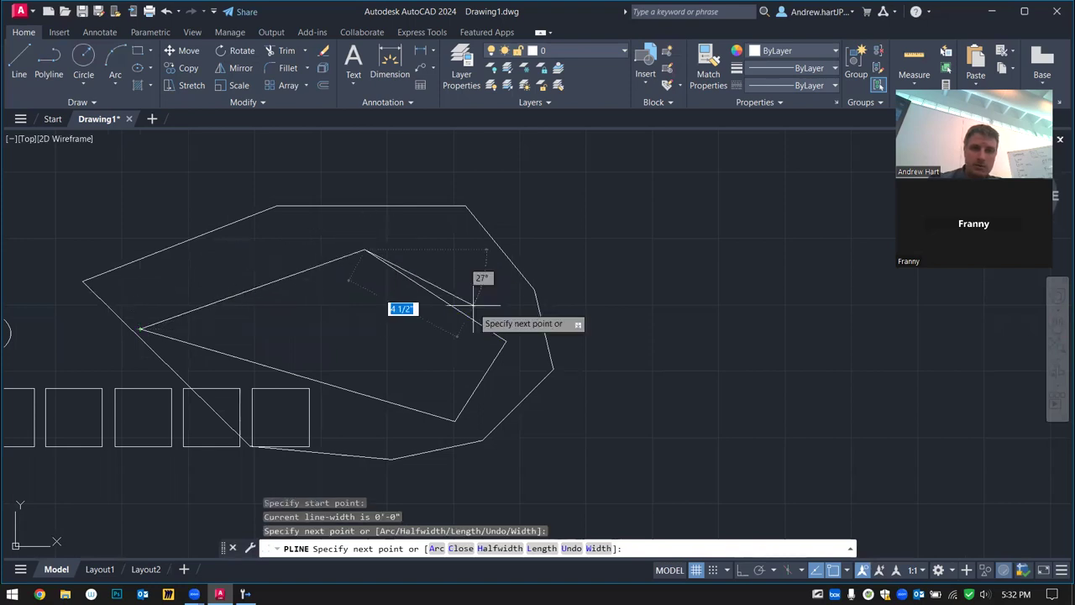
left_click(506, 342)
left_click(454, 420)
left_click(141, 329)
key("Return")
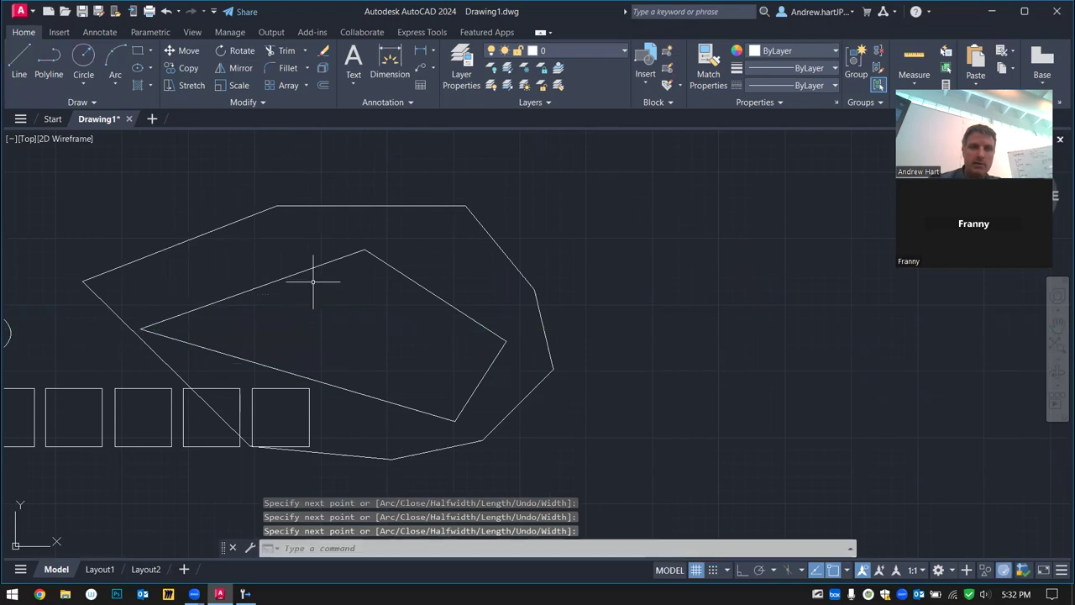
Move the traced four-sided polyline to the right of the large outline
left_click(308, 270)
type("m")
key("Return")
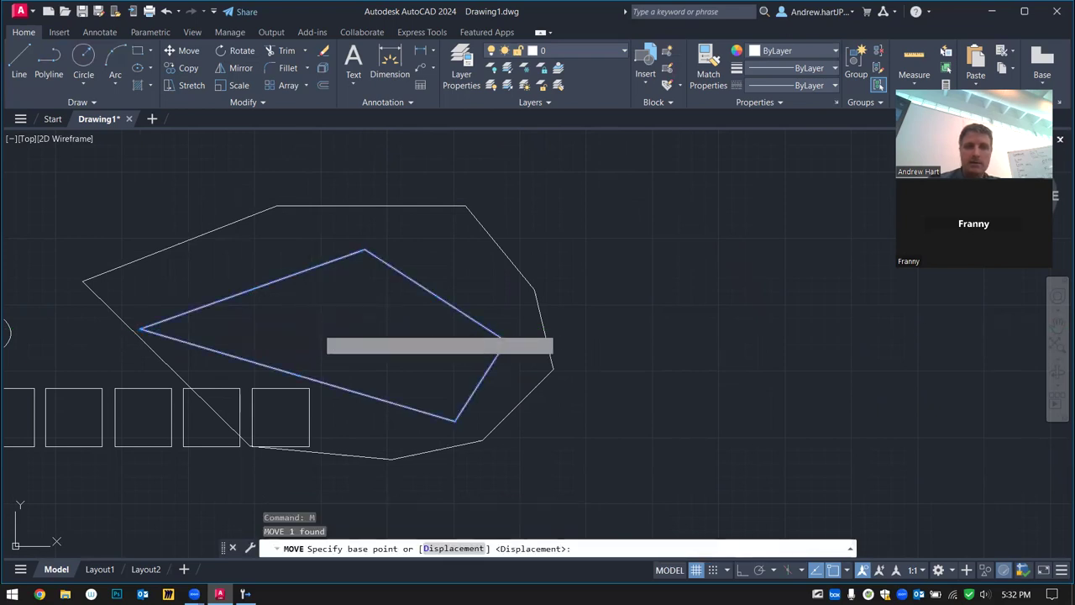
left_click(319, 329)
left_click(759, 334)
Move the inner shape's upper-right edge slightly up and right
left_click(476, 288)
left_click(432, 317)
type("m")
key("Return")
left_click(411, 336)
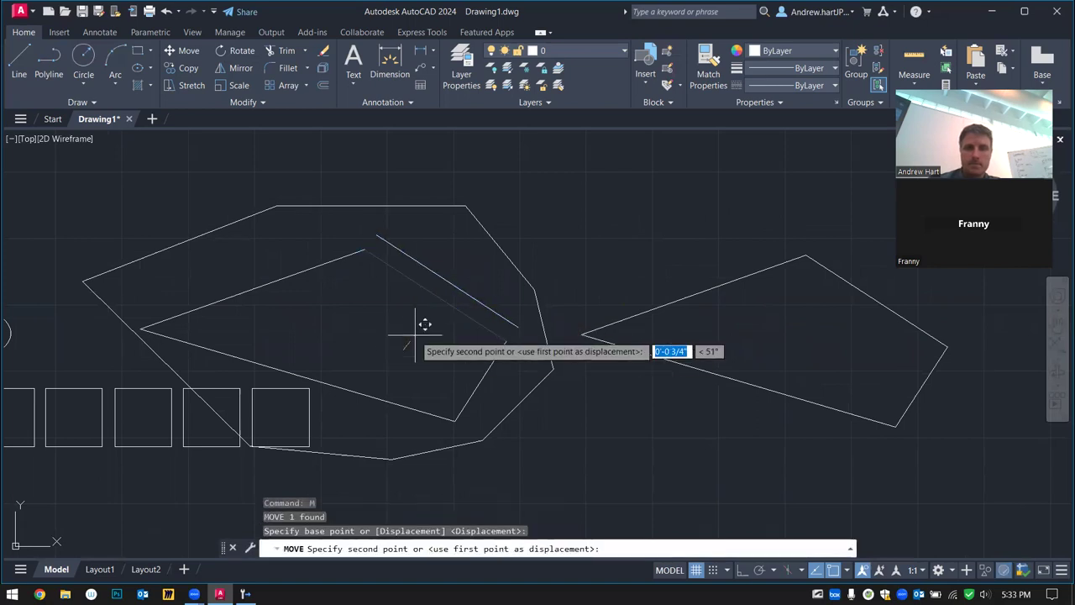
left_click(423, 321)
key("Escape")
Move the inner shape's upper-left edge up and to the left
left_click(372, 312)
left_click(276, 247)
type("m")
key("Return")
left_click(334, 295)
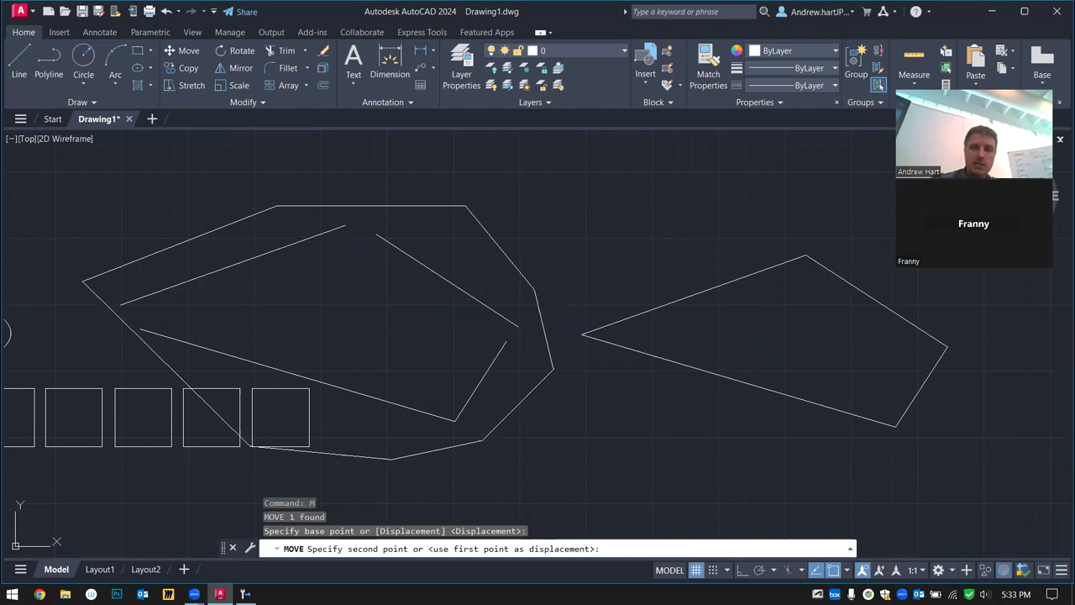
left_click(324, 289)
type("pl")
key("Return")
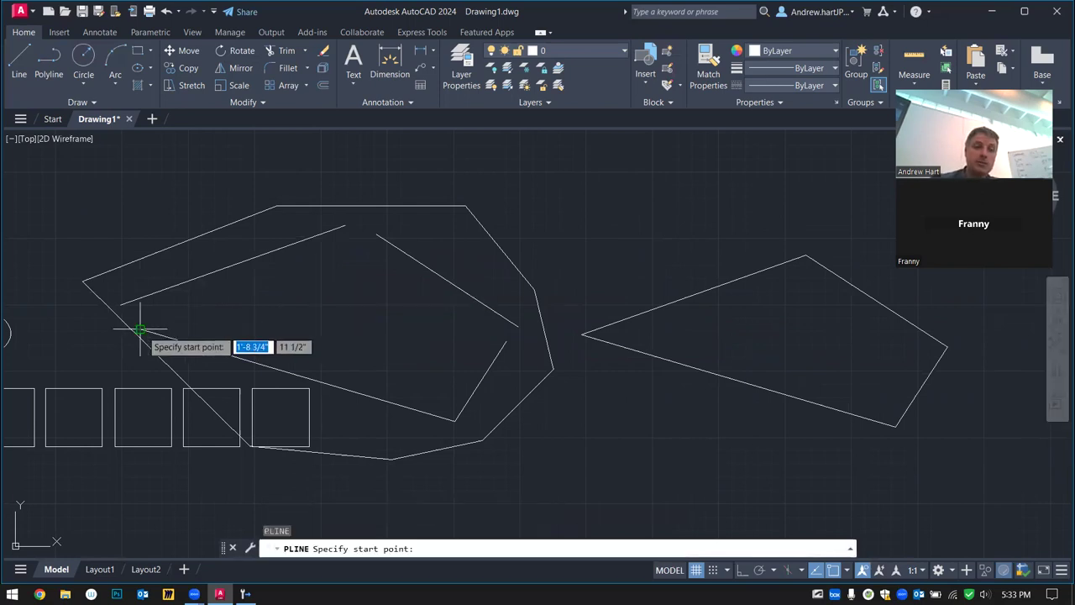
Trace the reshaped inner room as a closed five-vertex polyline
left_click(123, 305)
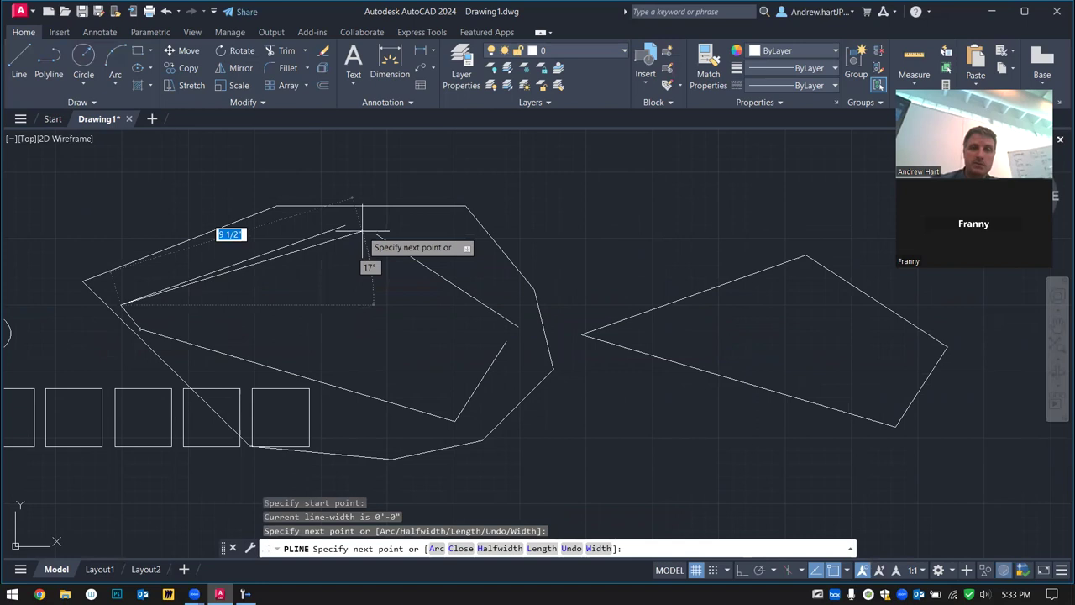
left_click(345, 225)
left_click(378, 235)
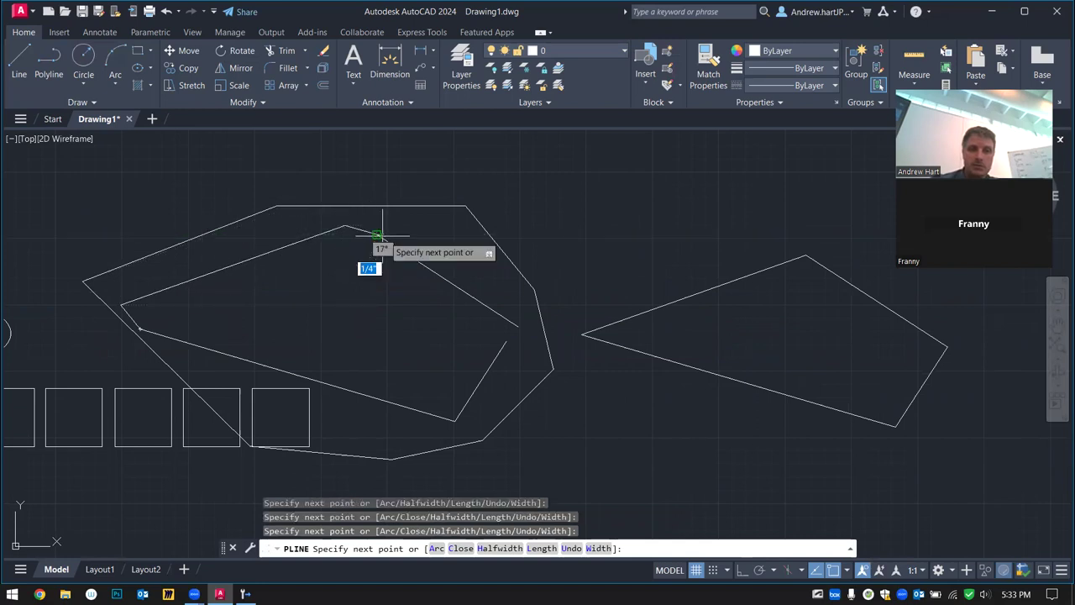
left_click(518, 326)
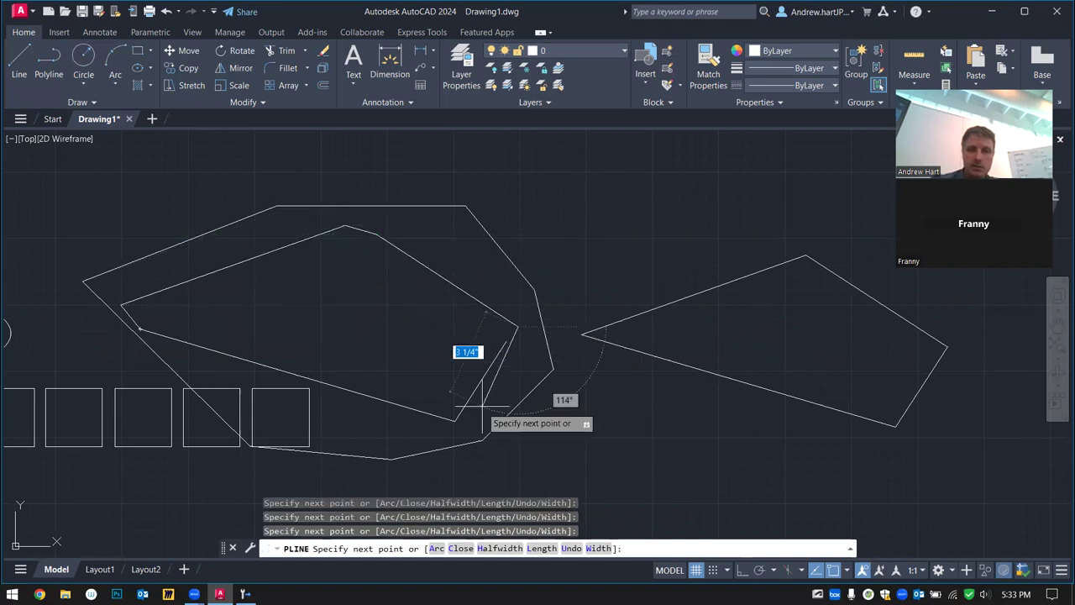
left_click(454, 420)
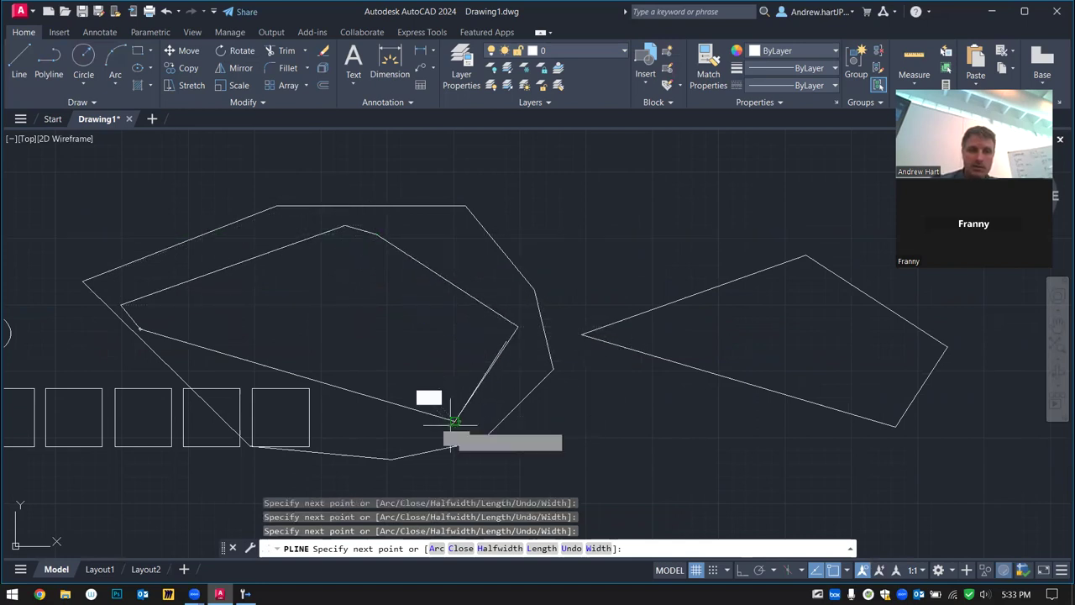
left_click(140, 329)
key("Return")
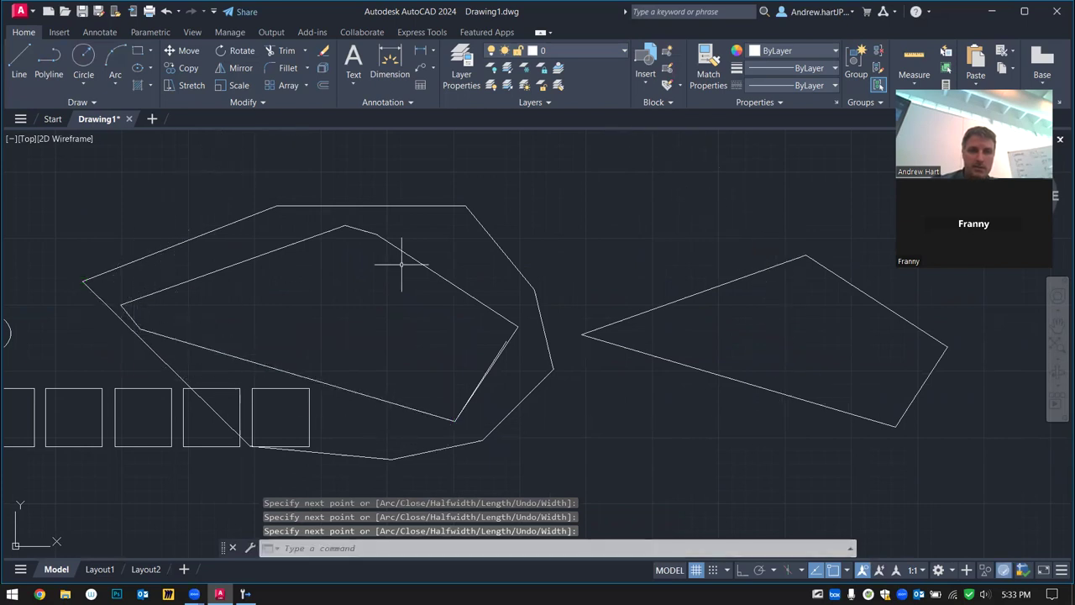
Move the new traced outline right, overlapping the first traced copy
left_click(370, 231)
type("m")
key("Return")
left_click(331, 326)
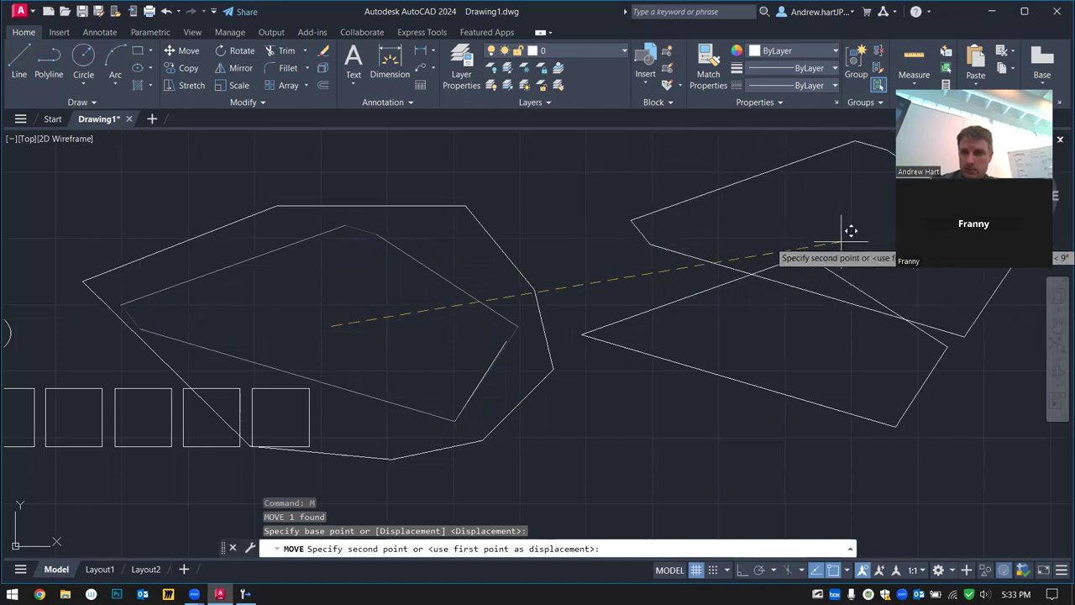
left_click(842, 232)
key("Escape")
scroll(267, 298, "down", 5)
scroll(394, 256, "up", 5)
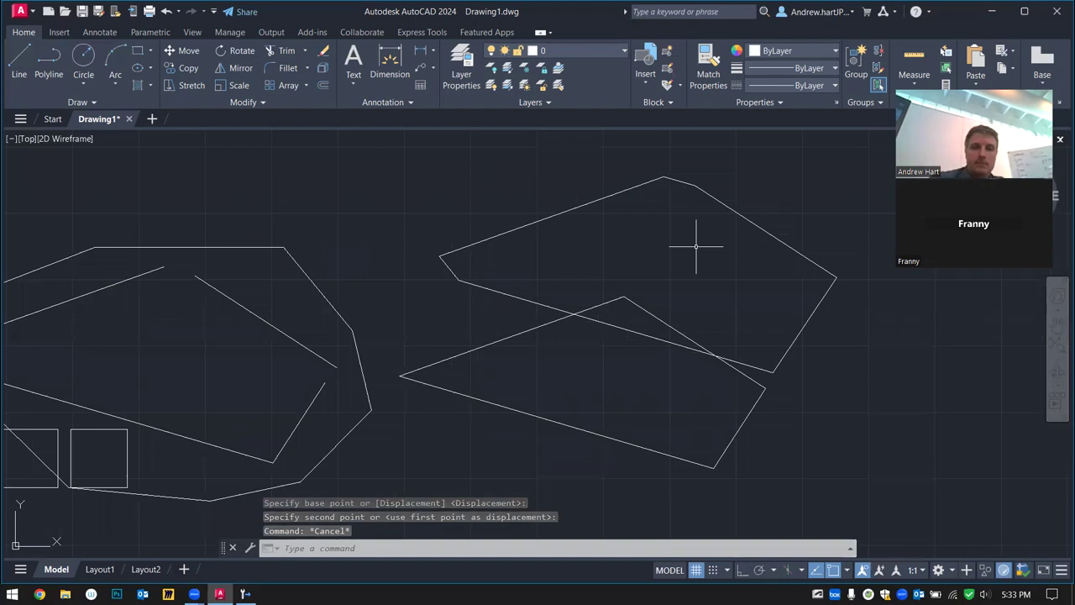
scroll(695, 246, "down", 4)
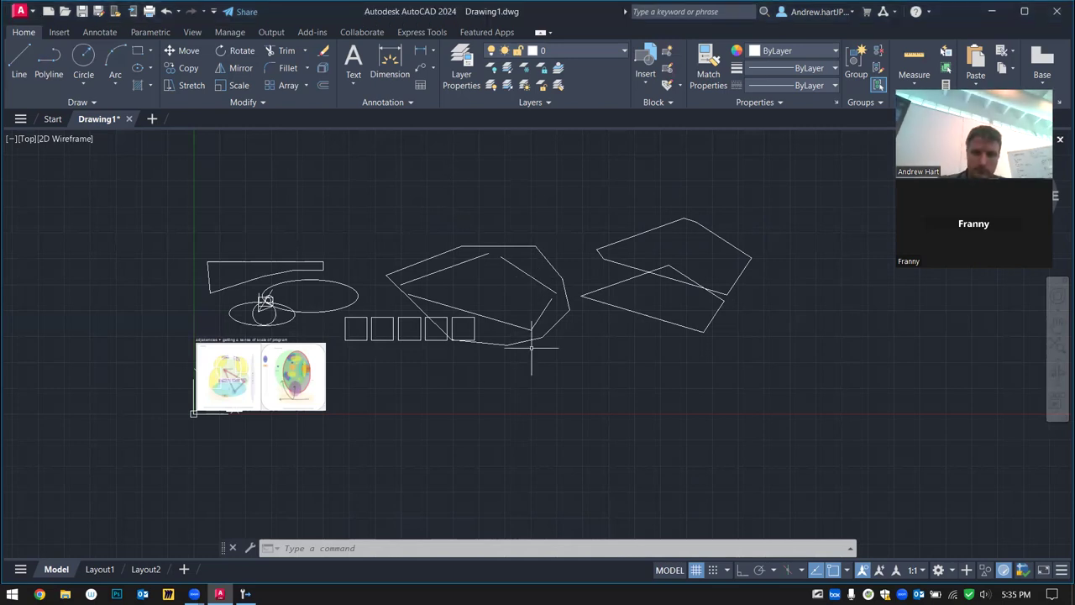
Open the Layer Properties Manager with LA, listing only layer 0
type("la")
key("Return")
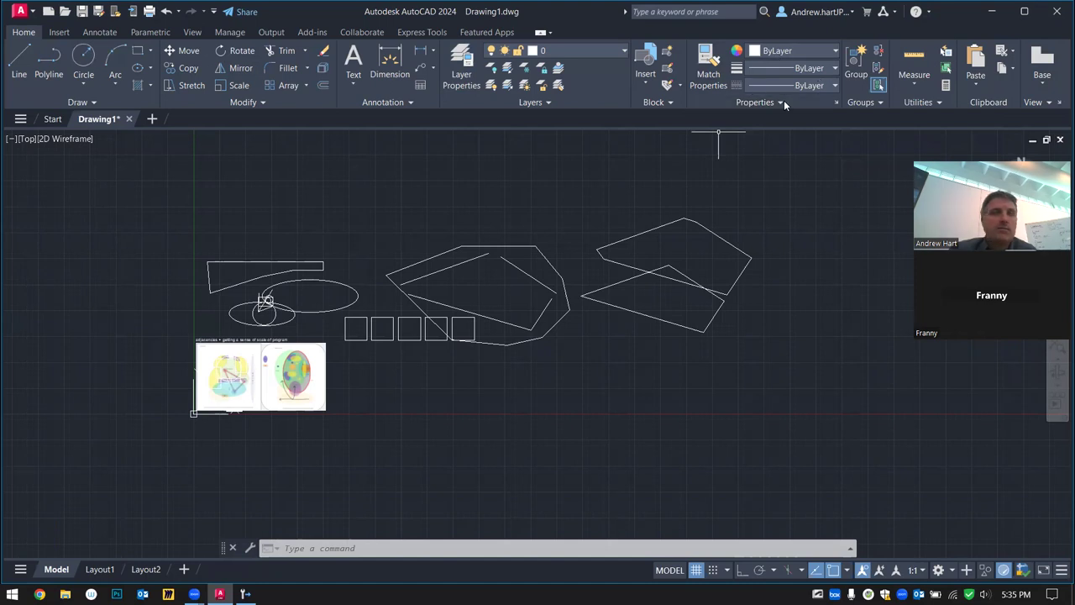
left_click(835, 53)
left_click(836, 52)
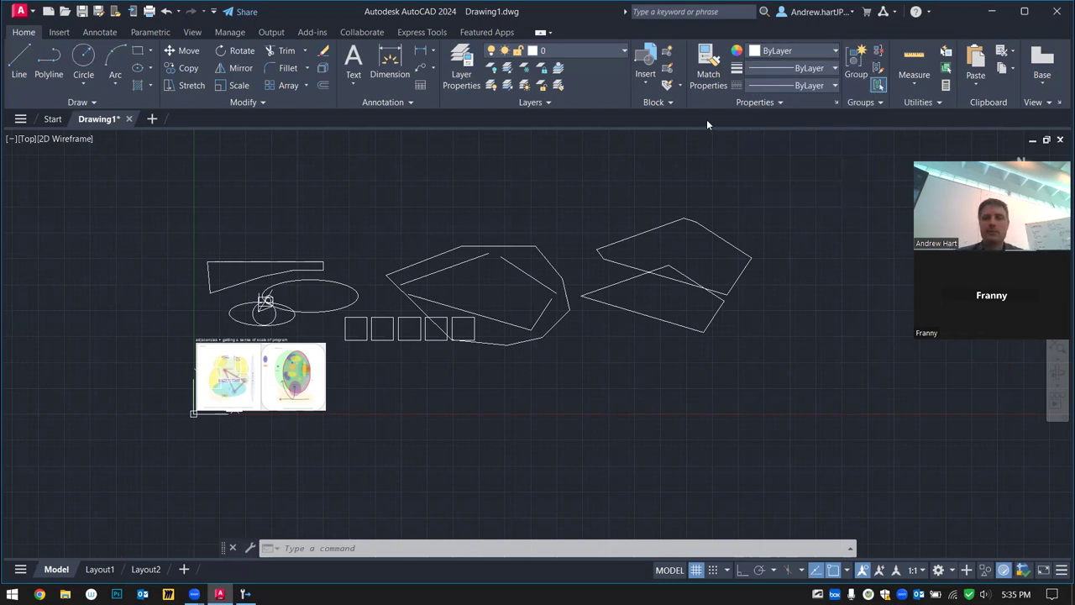
key("Escape")
key("Escape")
type("LA")
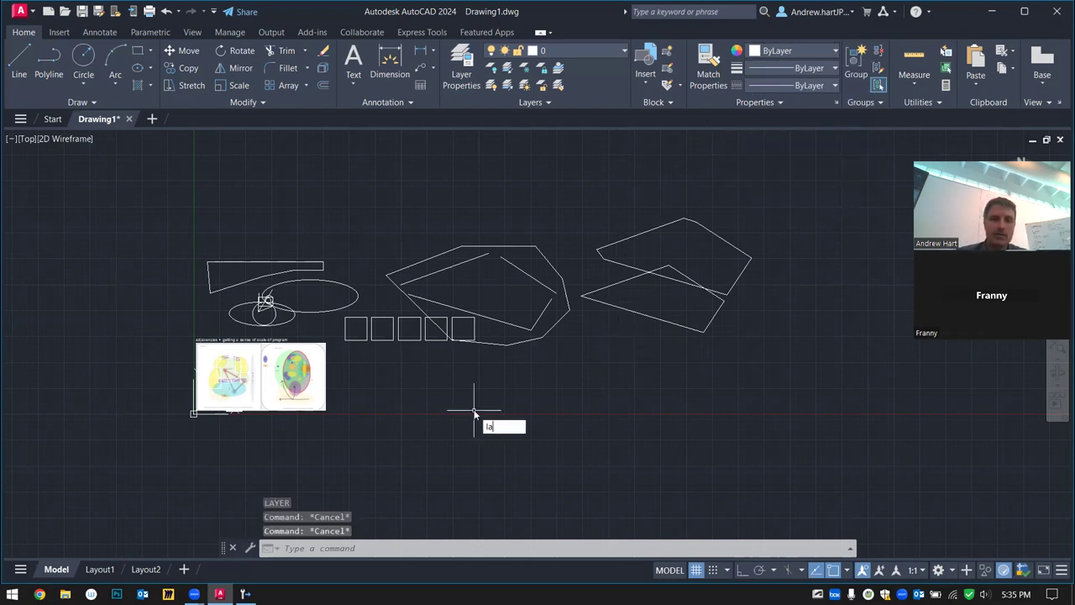
key("Return")
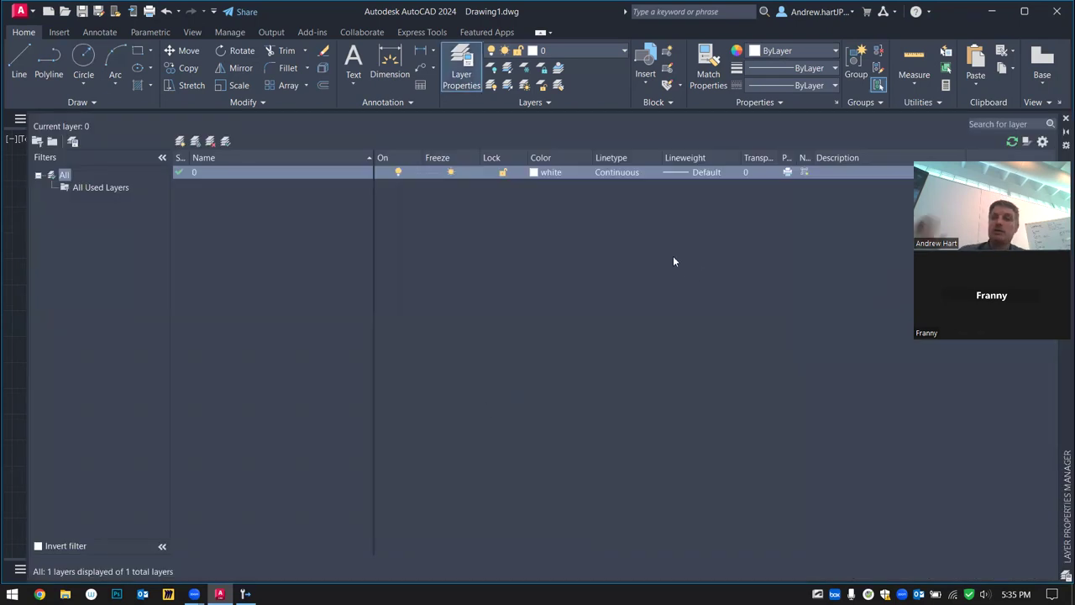
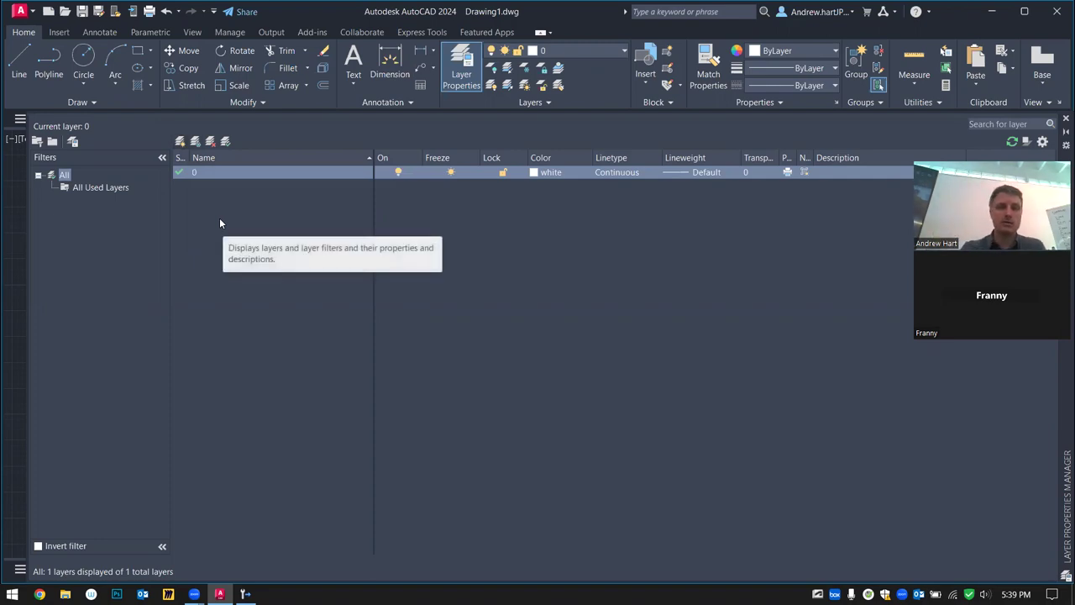
Cancel the mistyped NEW1 entry and bring up the layer list's shortcut menu
type("NEW1")
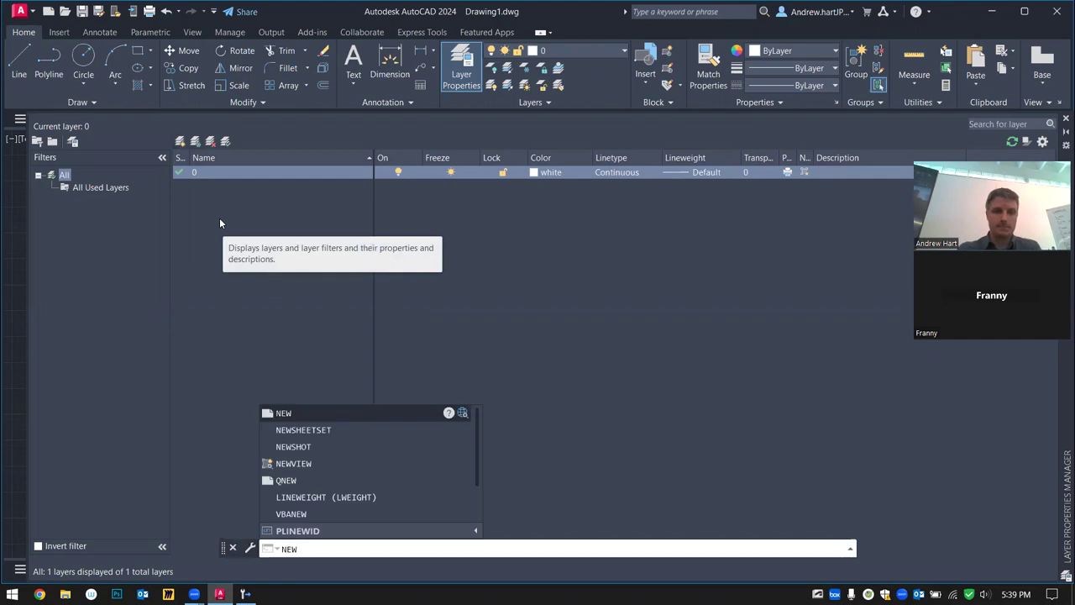
key("BackSpace")
key("BackSpace")
key("BackSpace")
key("BackSpace")
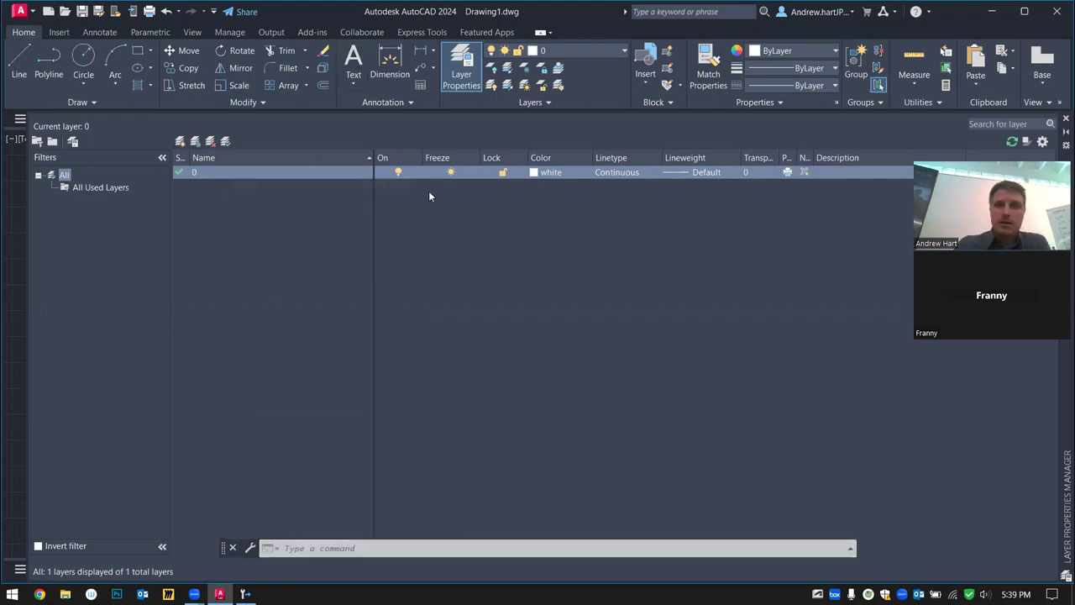
right_click(218, 205)
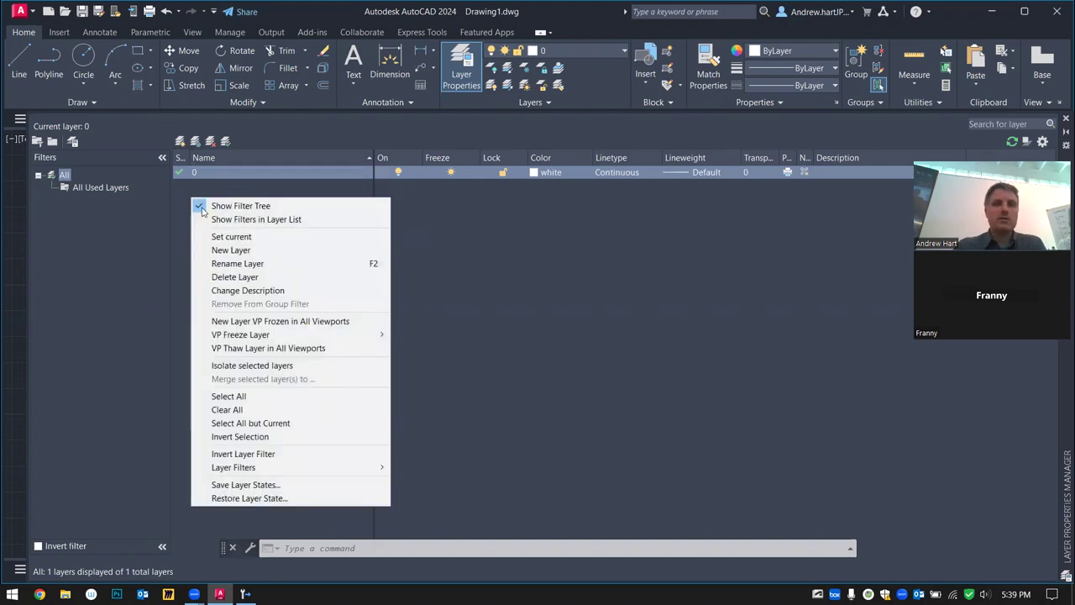
key("Escape")
right_click(257, 239)
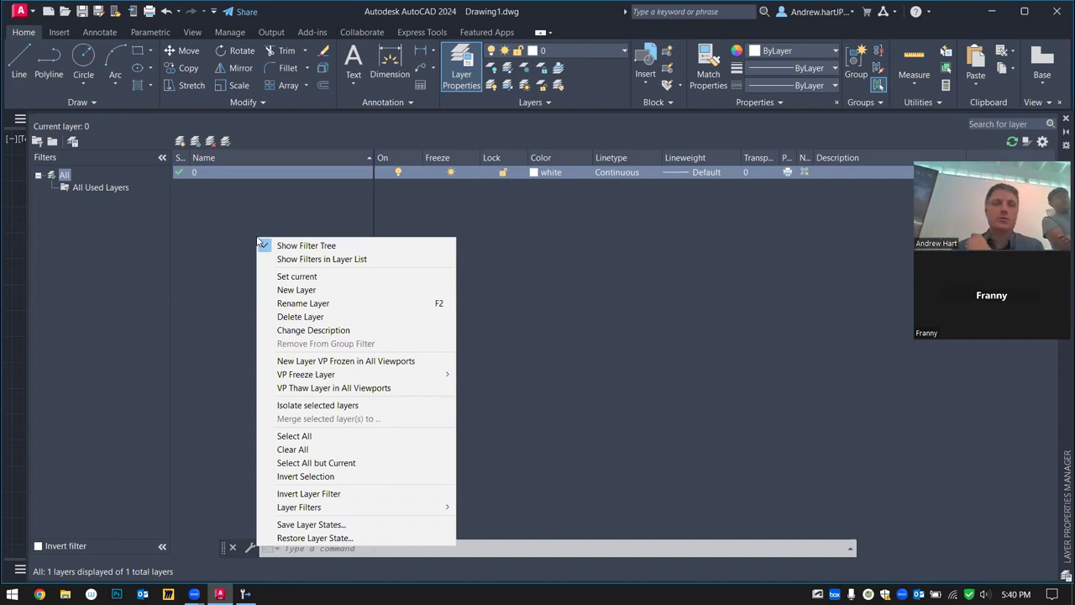
Add a new layer named '000 construction line', correcting the misspelled name
left_click(295, 289)
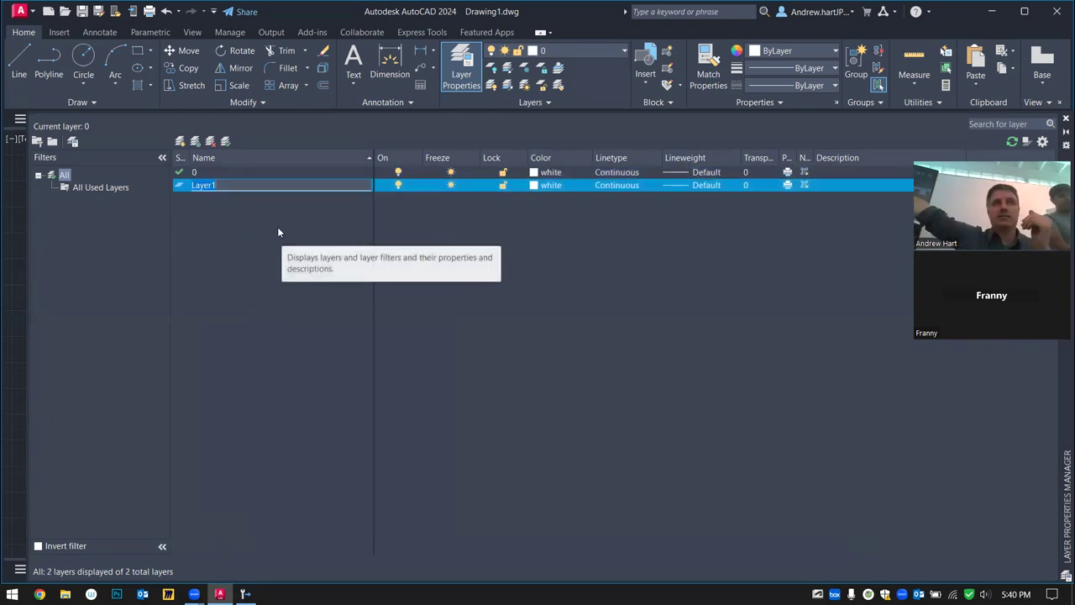
type("000")
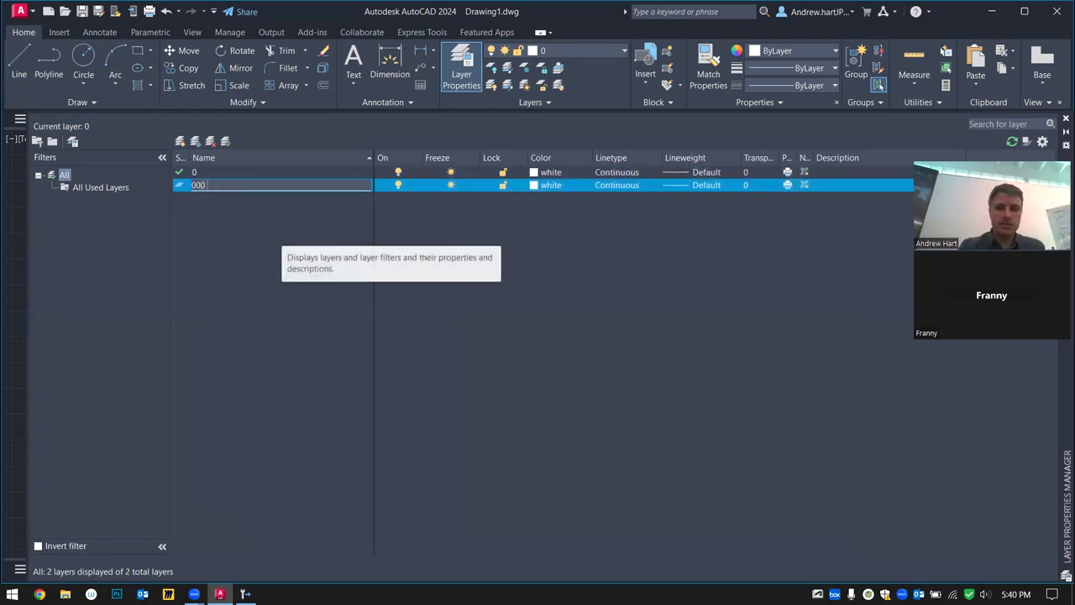
type(" constructino line")
key("BackSpace")
key("BackSpace")
key("BackSpace")
key("BackSpace")
key("BackSpace")
key("BackSpace")
key("BackSpace")
type("on line")
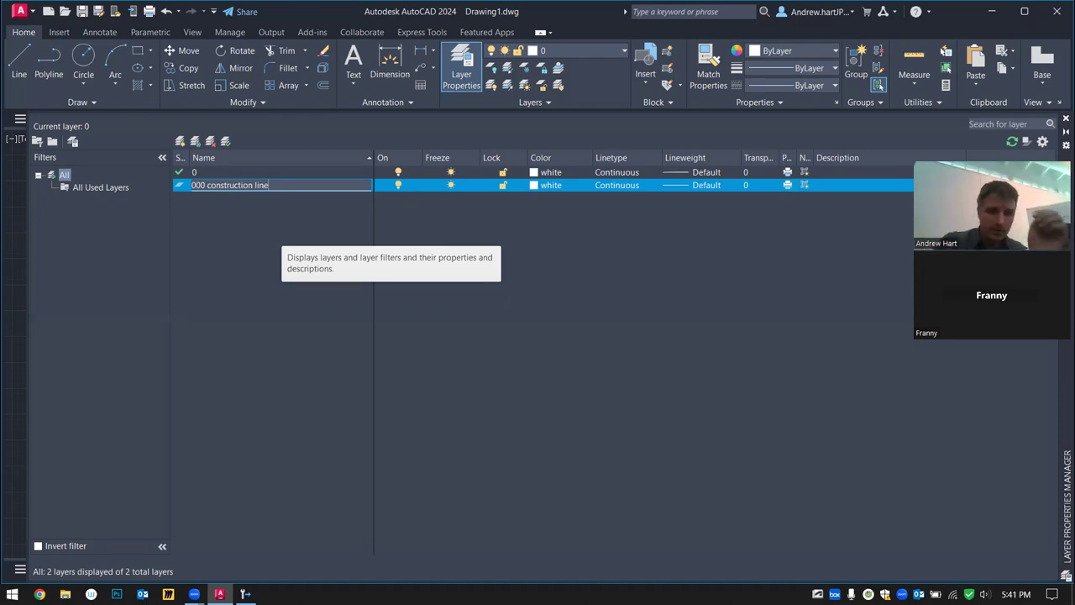
key("XF86MonBrightnessUp")
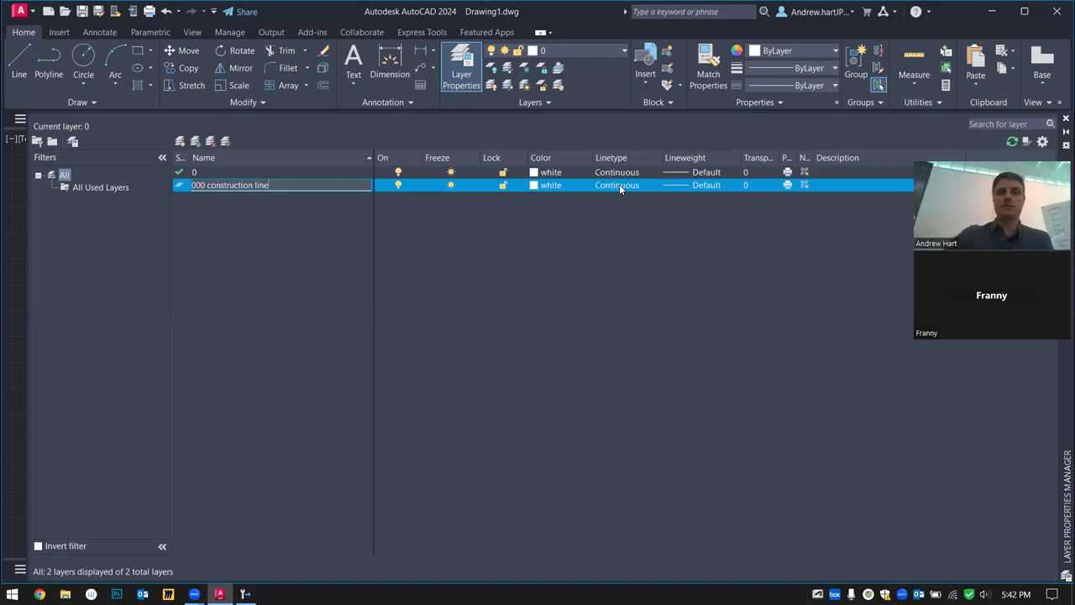
Give the 000 construction line layer orange, colour index 30
left_click(557, 187)
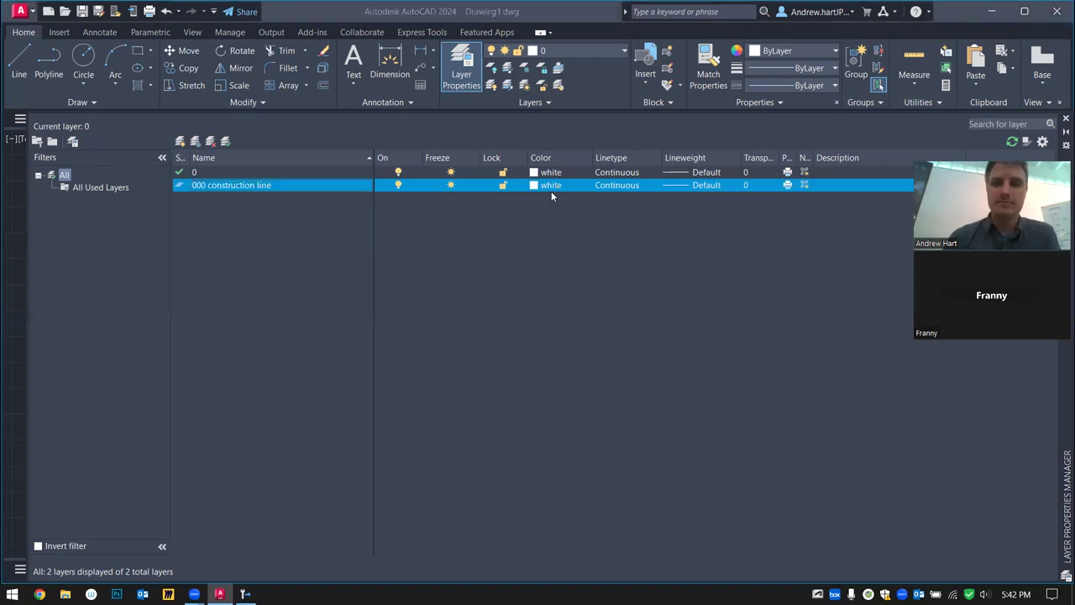
left_click(494, 267)
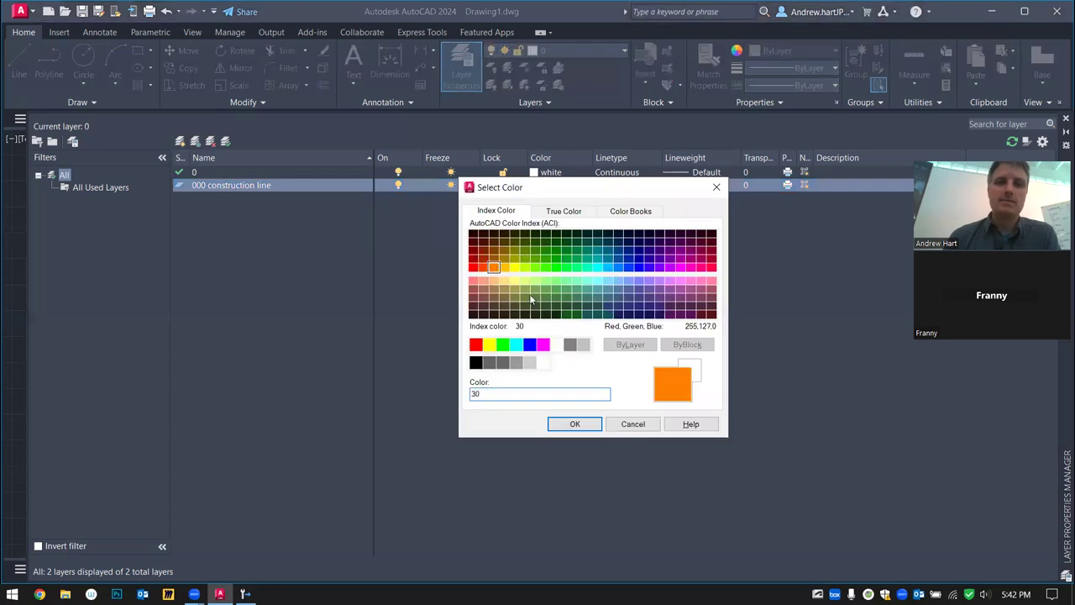
left_click(575, 424)
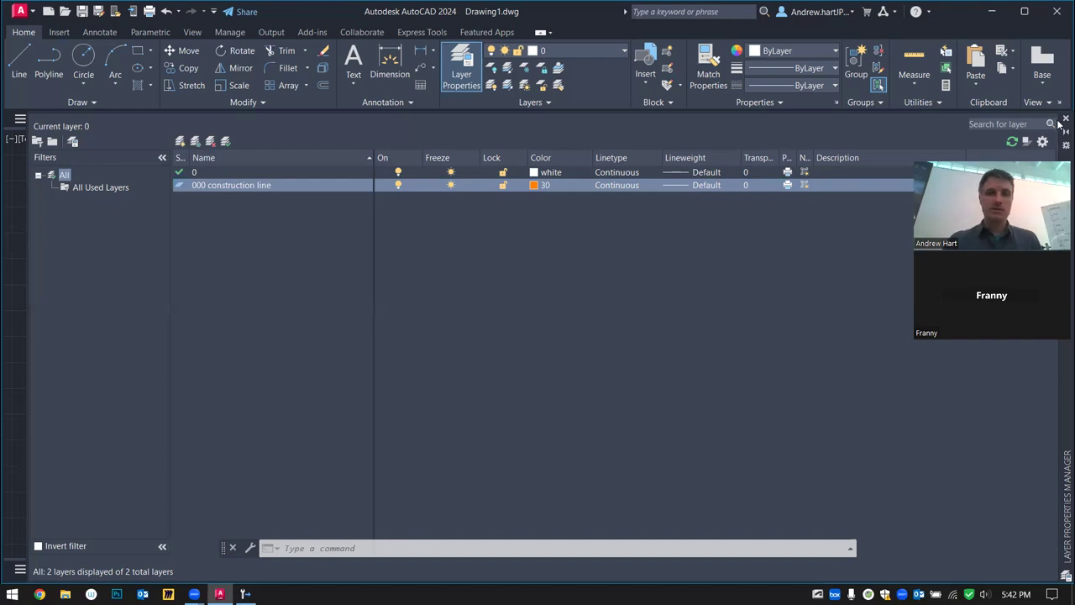
Bring up the layer list's shortcut menu again
right_click(216, 210)
left_click(191, 217)
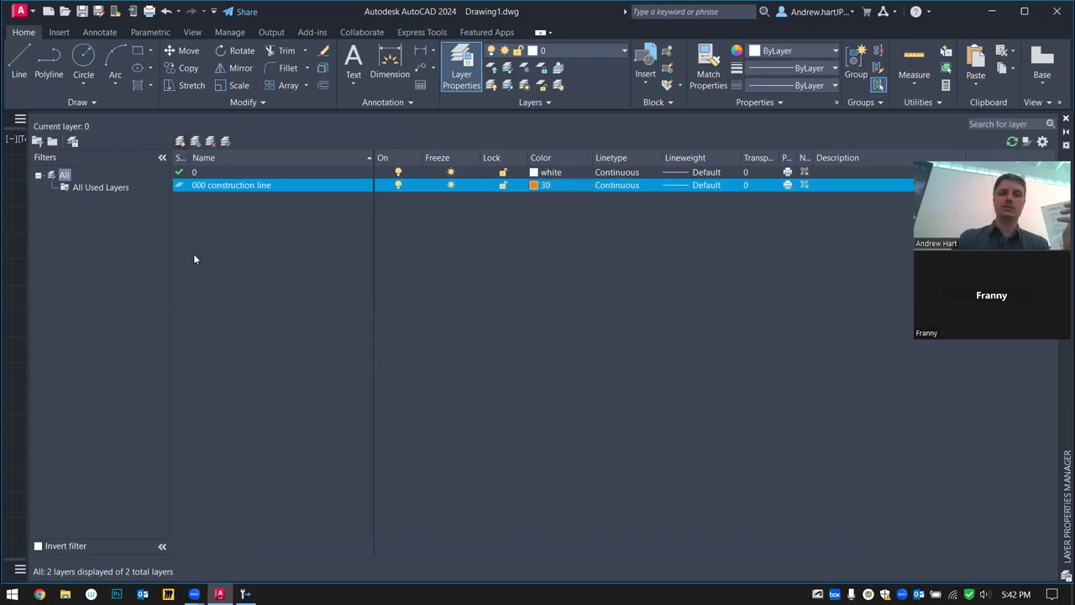
right_click(236, 263)
Create a new layer named '10 neighborhood'
left_click(295, 316)
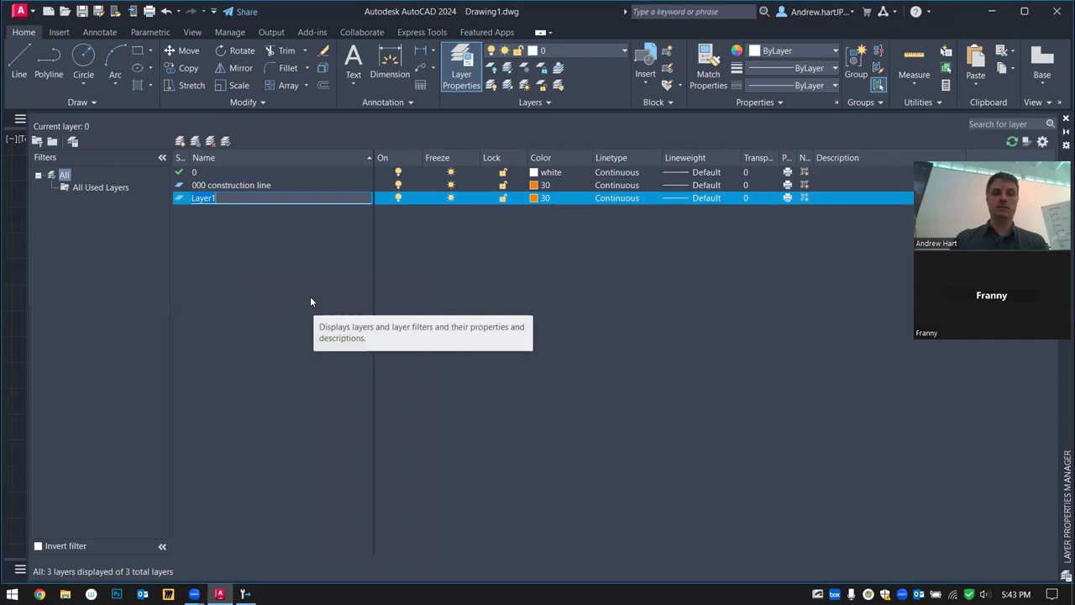
type("10 neighborhood")
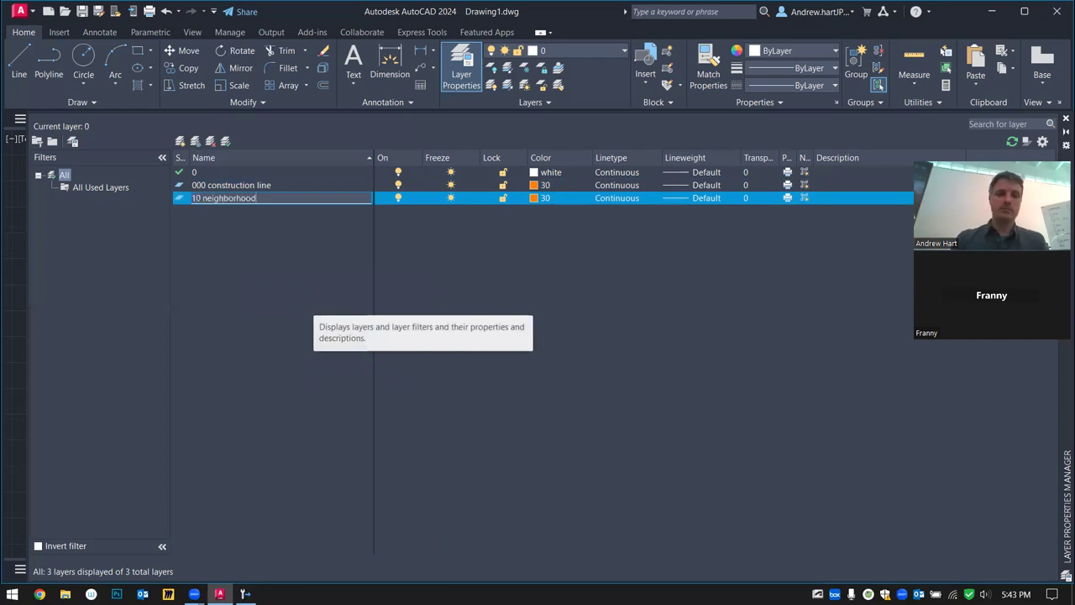
key("Return")
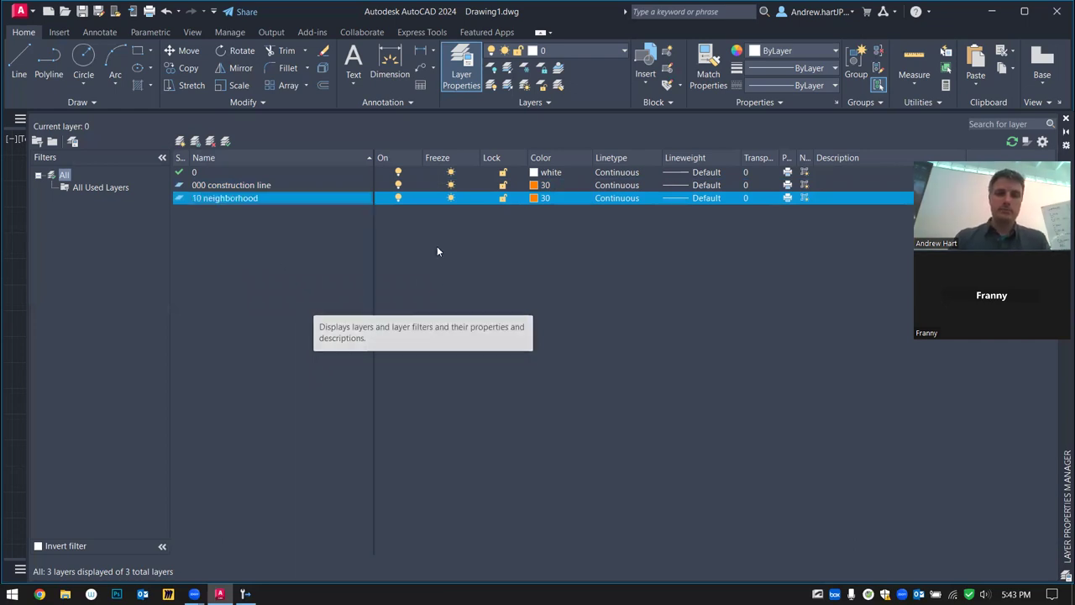
Set the 10 neighborhood layer's colour to magenta and close the layer manager
left_click(535, 198)
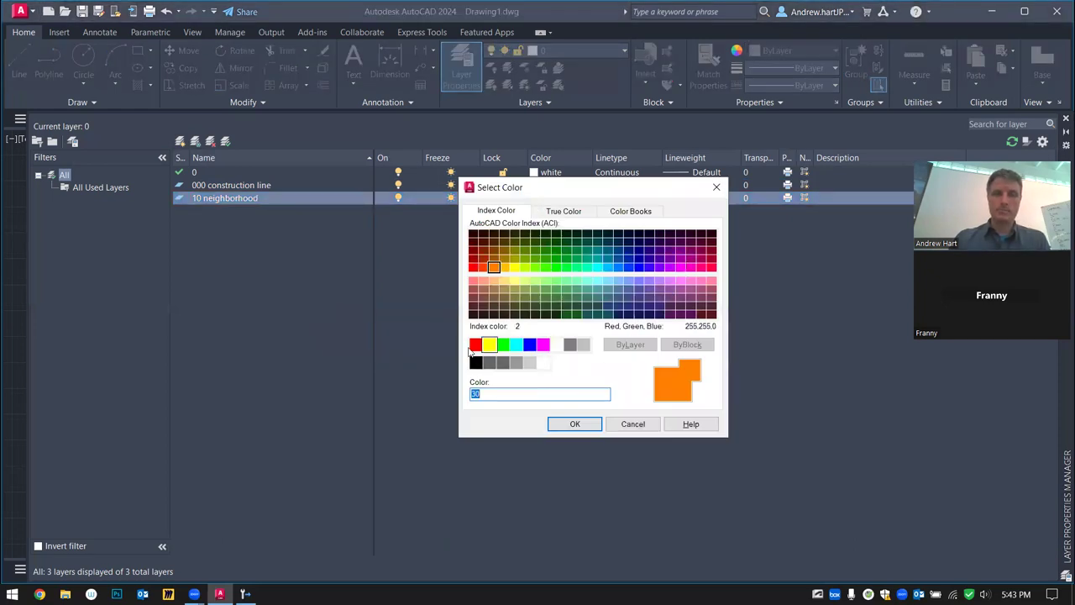
left_click(542, 345)
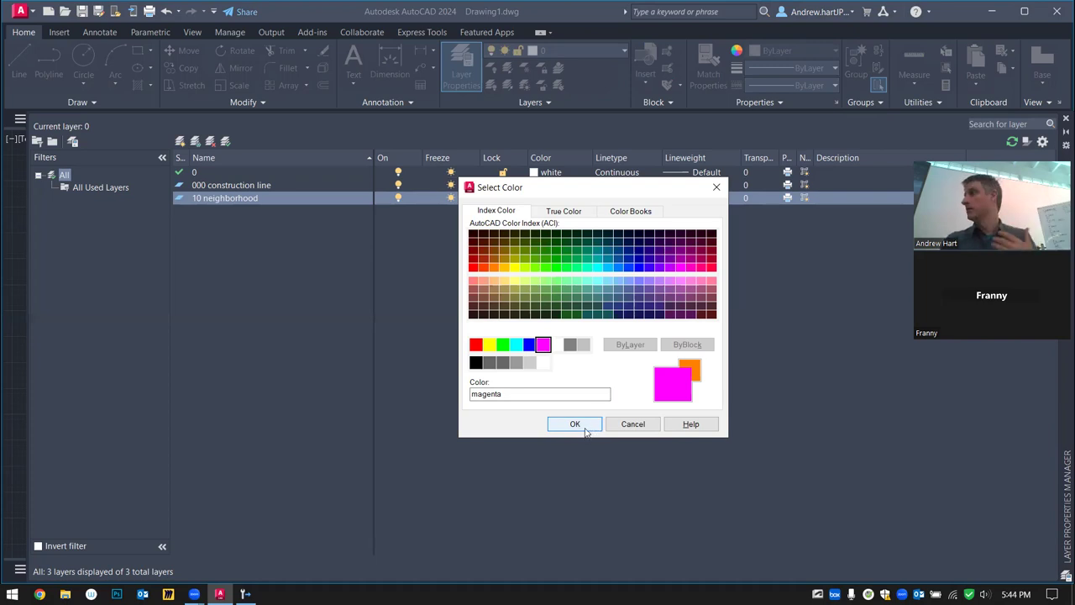
left_click(576, 425)
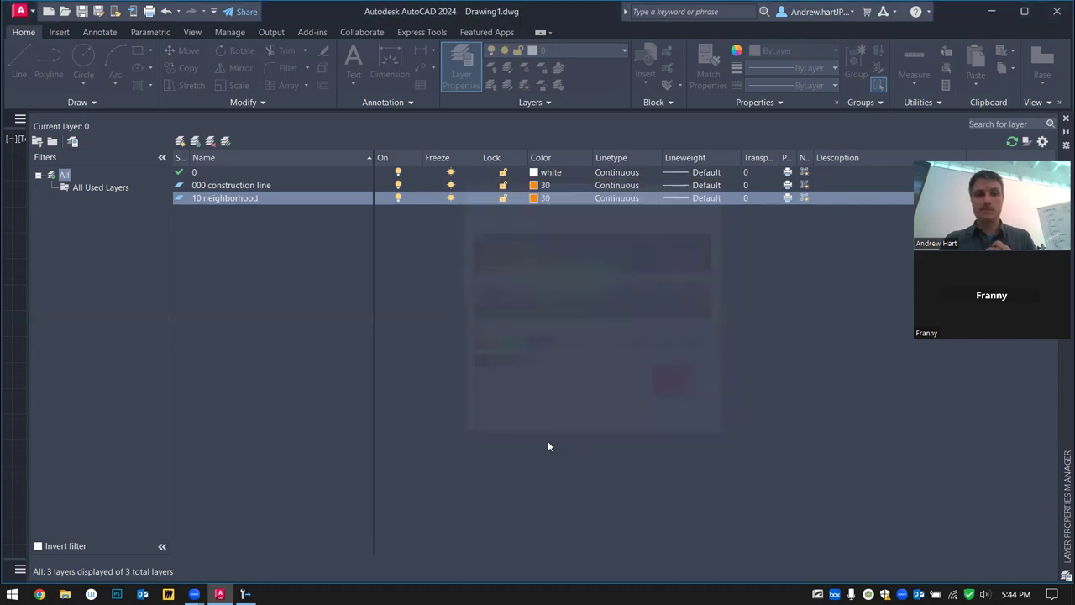
left_click(1065, 119)
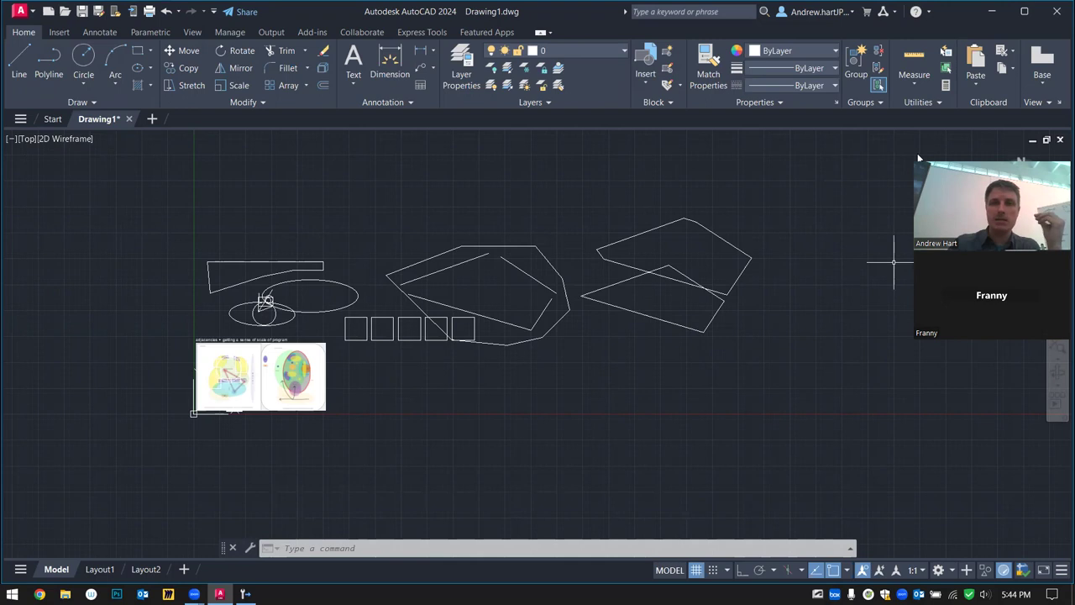
Make 000 construction line the current layer from the Layer dropdown, then reopen the layer manager
left_click(625, 54)
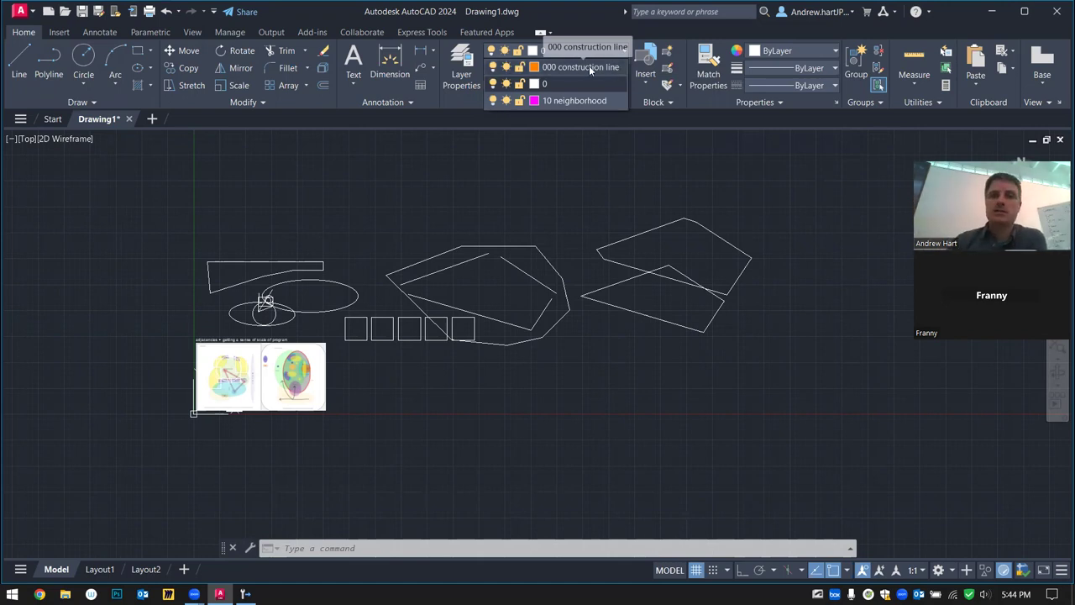
left_click(587, 67)
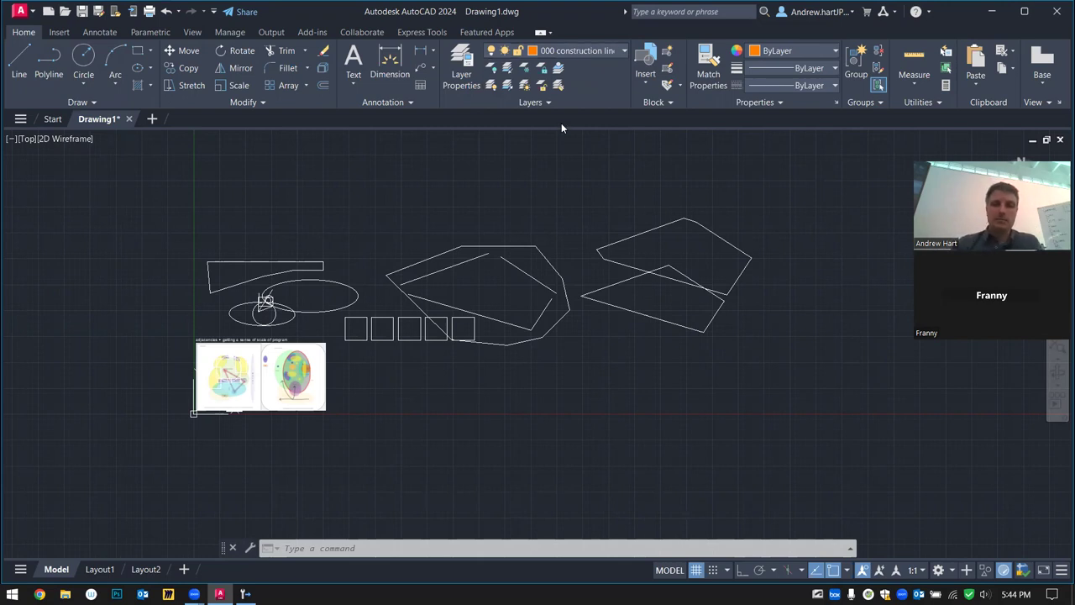
left_click(461, 68)
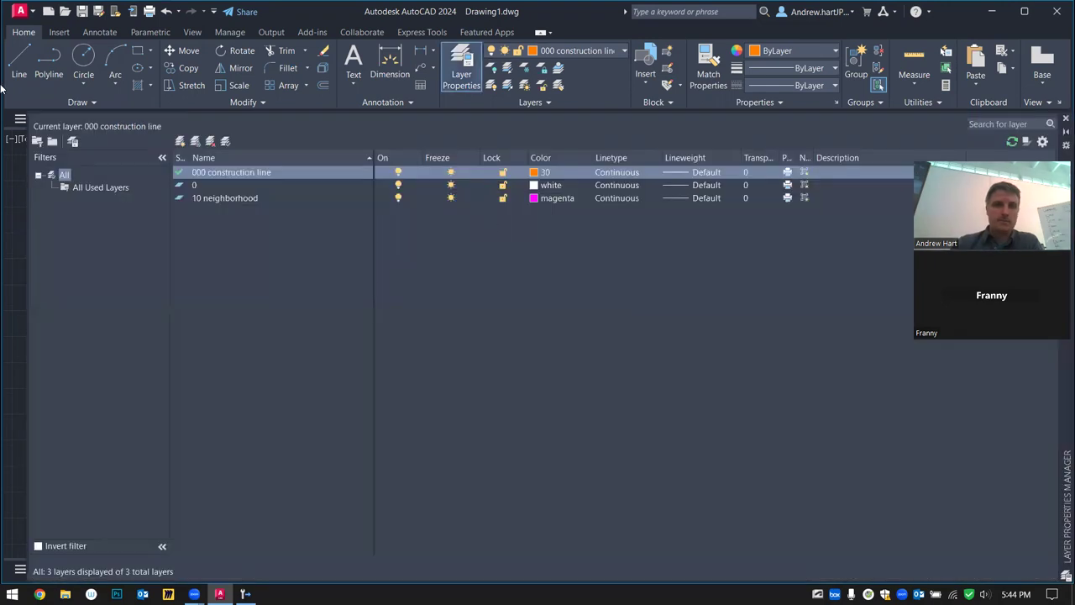
Draw a vertical orange construction line with Ortho on across the row of squares
left_click(1064, 119)
type("l")
key("Return")
left_click(414, 175)
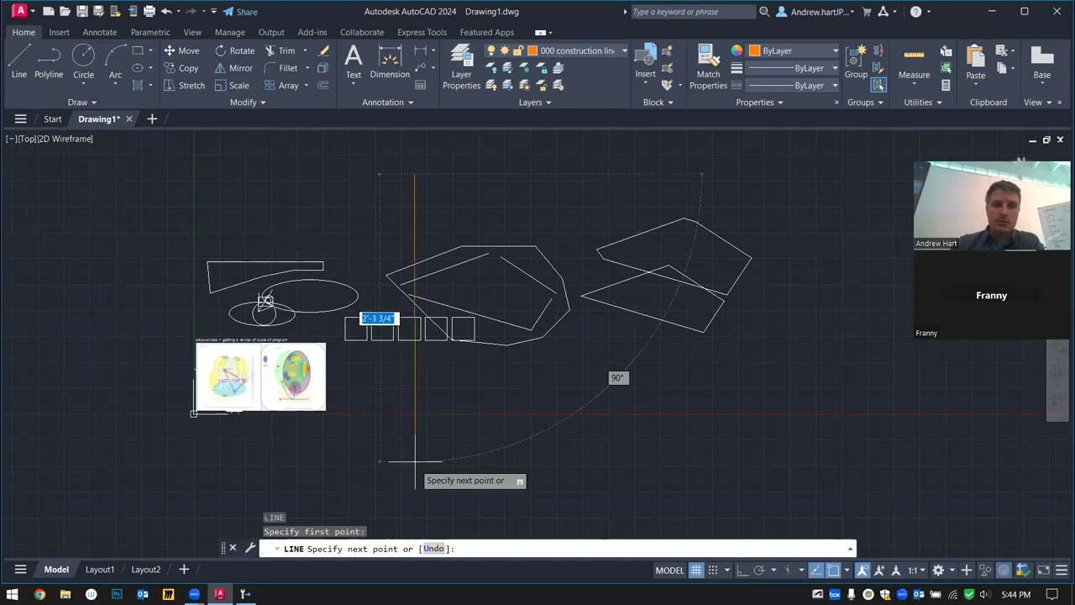
key("F8")
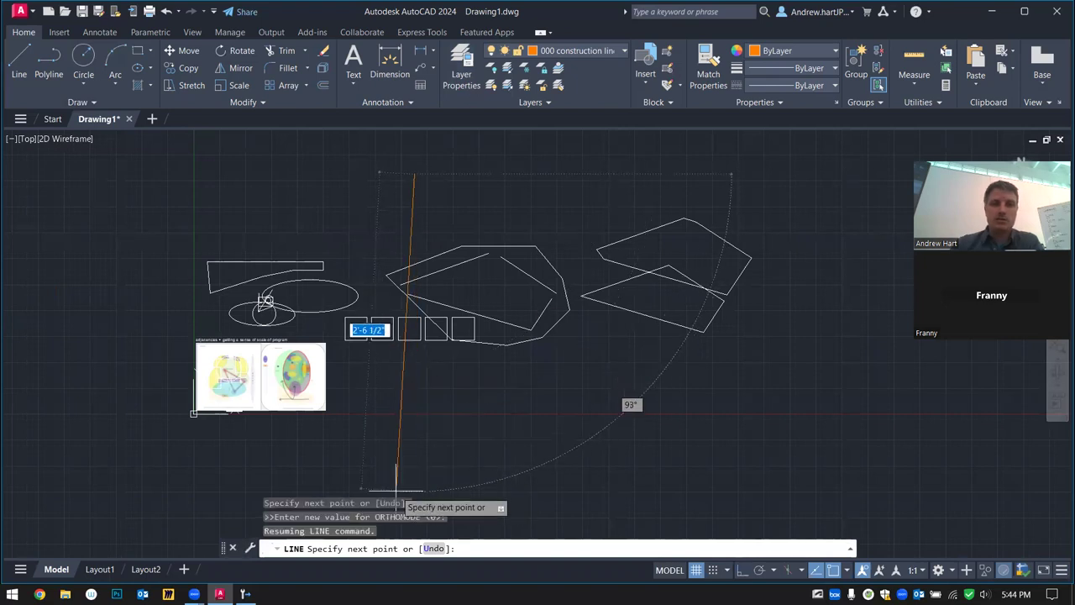
left_click(432, 465)
key("Escape")
Start an ARRAY of the new vertical line
left_click(473, 379)
left_click(372, 407)
key("Escape")
key("Escape")
key("Escape")
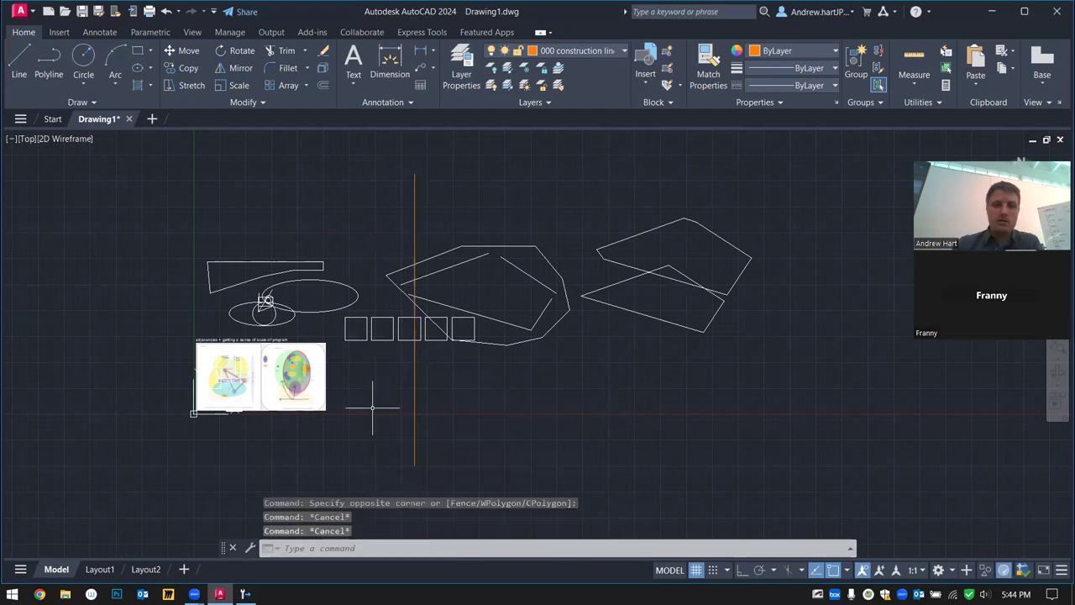
type("array")
key("Return")
left_click(458, 363)
Make a rectangular array of the vertical line with 12 columns spaced 3 1/4" apart
left_click(387, 408)
key("Return")
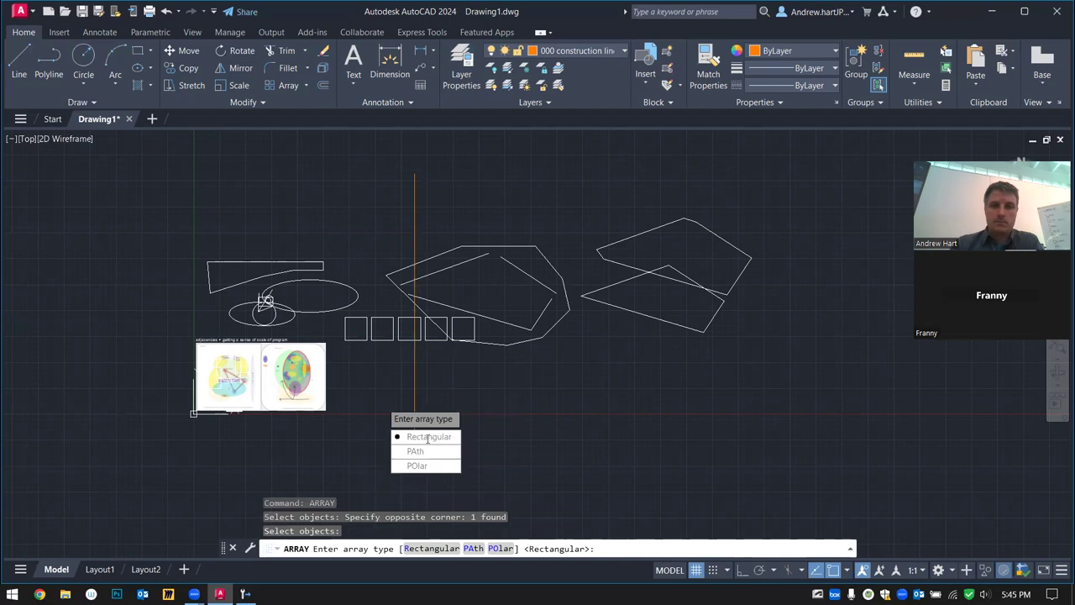
left_click(440, 434)
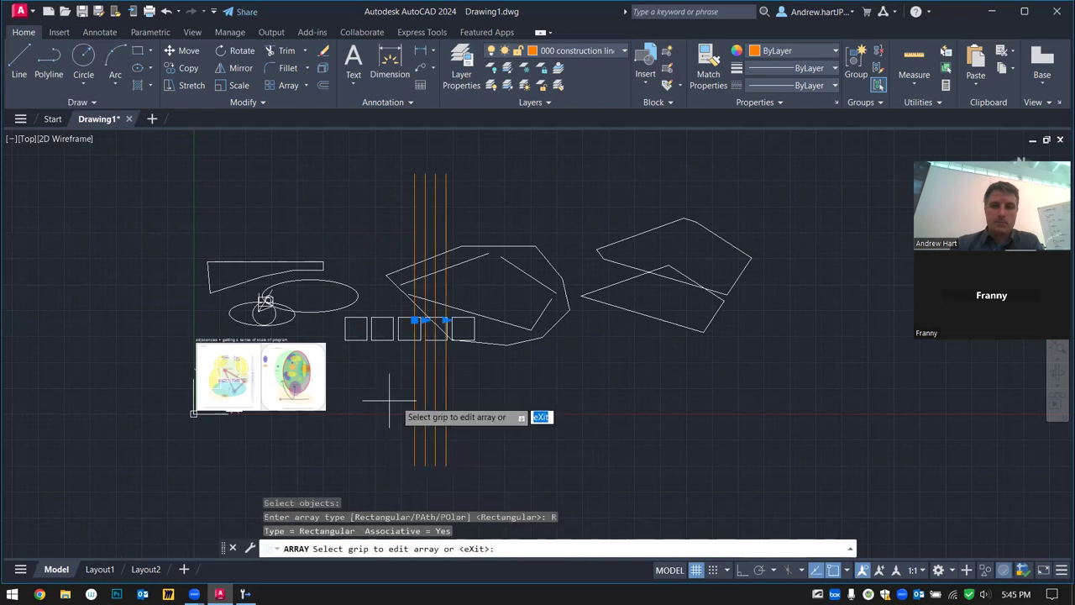
left_click(445, 319)
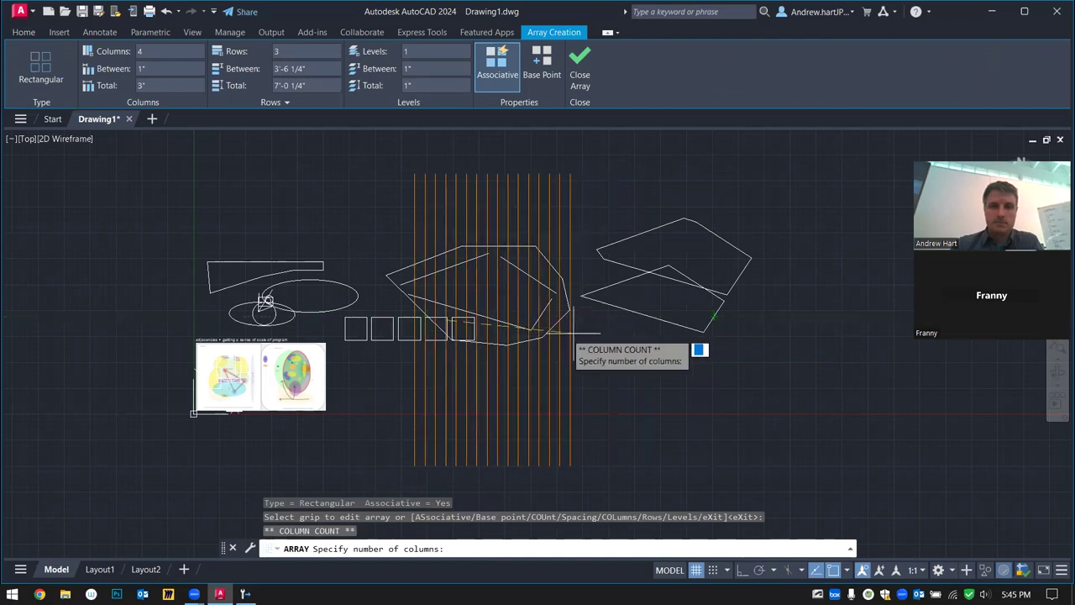
left_click(525, 325)
left_click(425, 320)
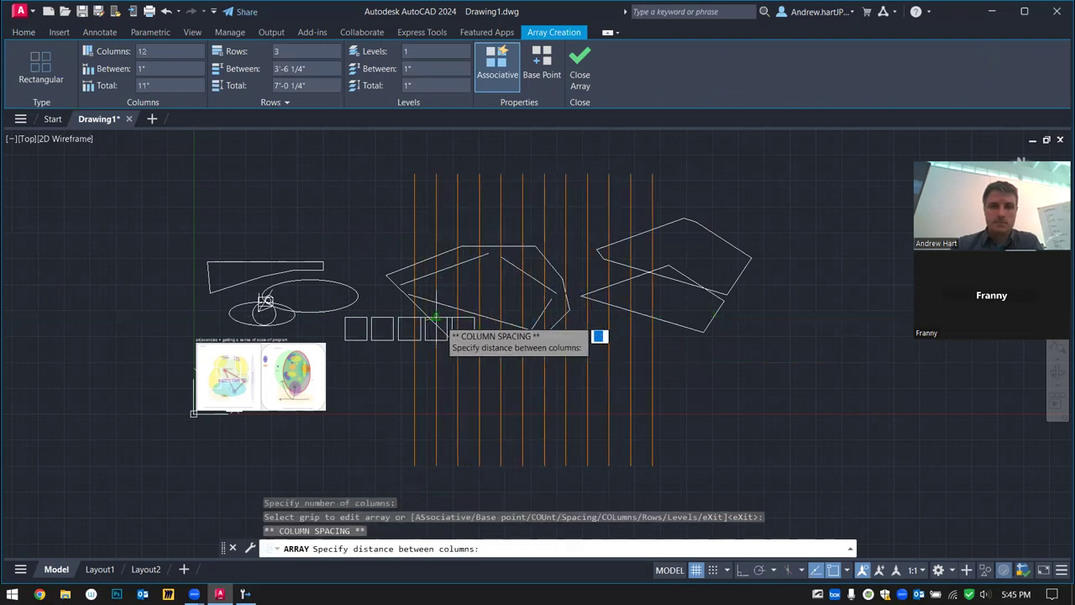
left_click(446, 320)
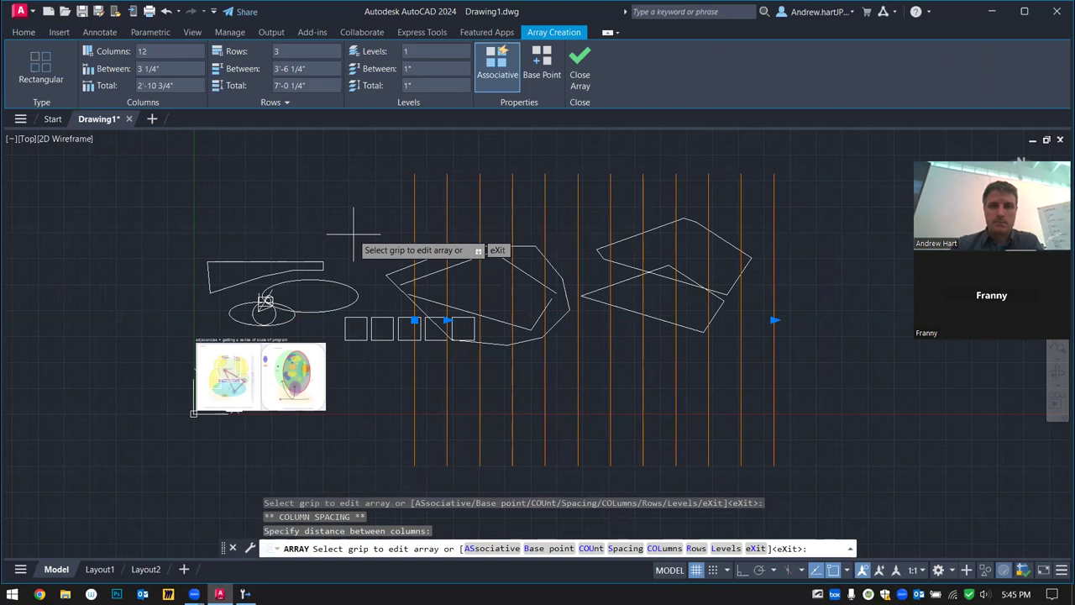
key("Escape")
key("Escape")
key("Escape")
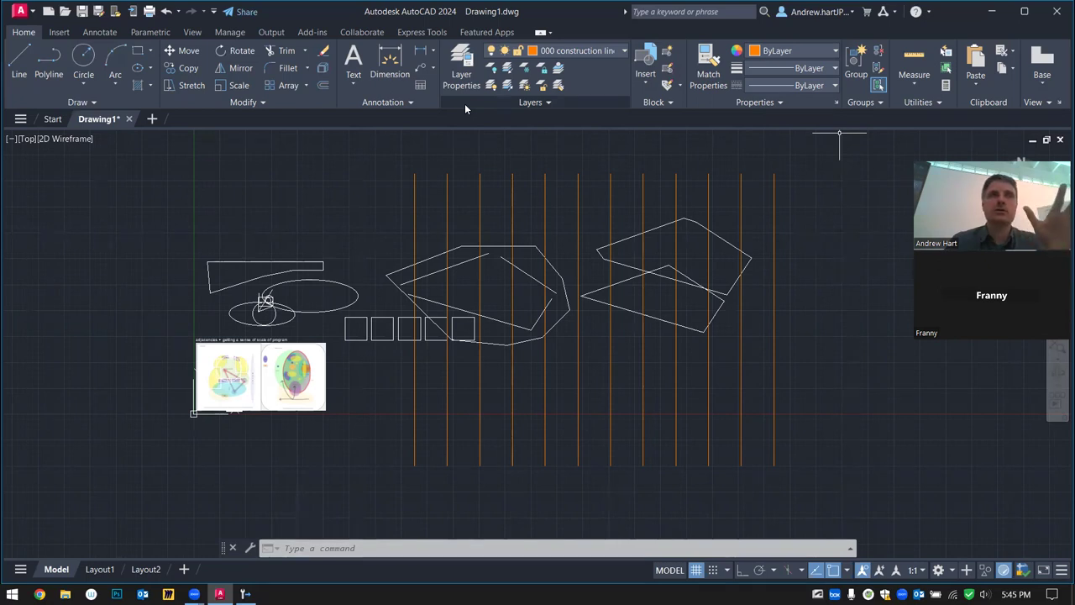
mouse_move(464, 104)
left_mouse_down()
mouse_move(554, 251)
mouse_move(563, 288)
left_mouse_up()
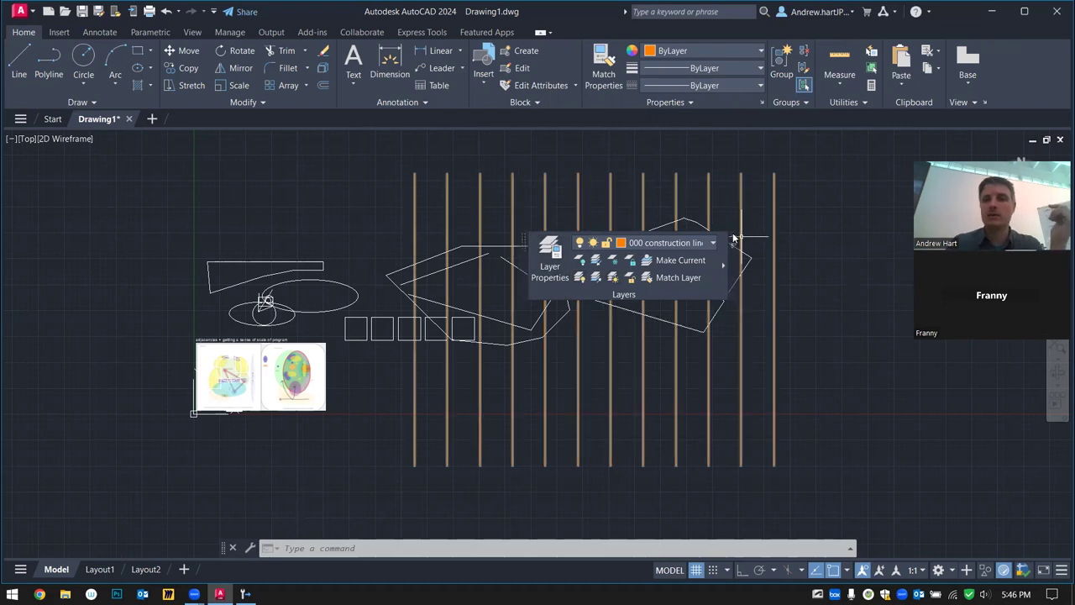
mouse_move(521, 283)
left_mouse_down()
mouse_move(521, 210)
mouse_move(438, 86)
mouse_move(454, 80)
mouse_move(501, 124)
mouse_move(508, 117)
left_mouse_up()
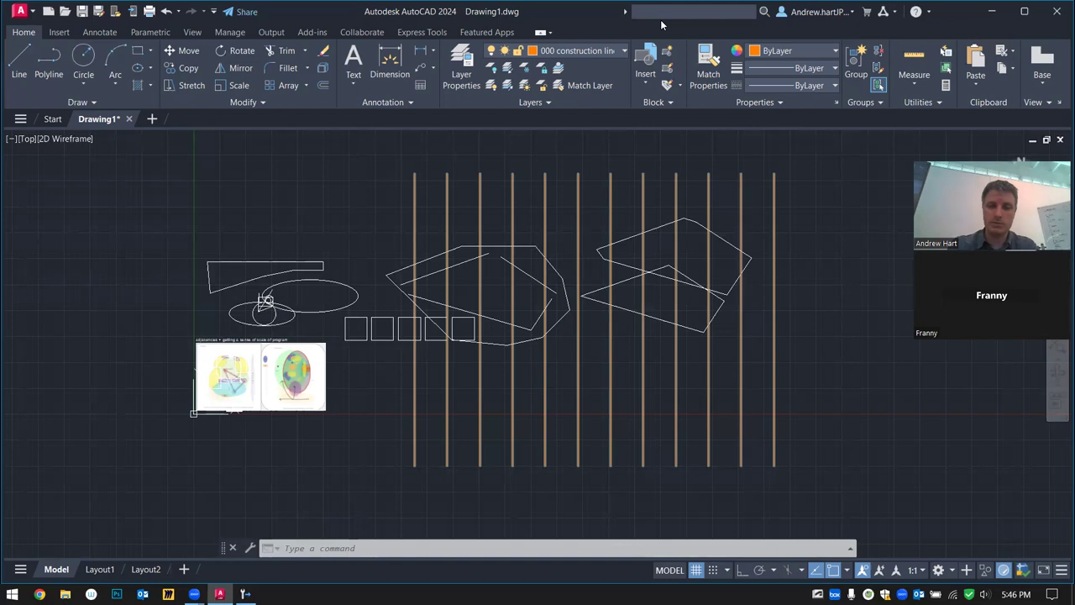
Search Help for 'how to restore the toolbar'
type("restore")
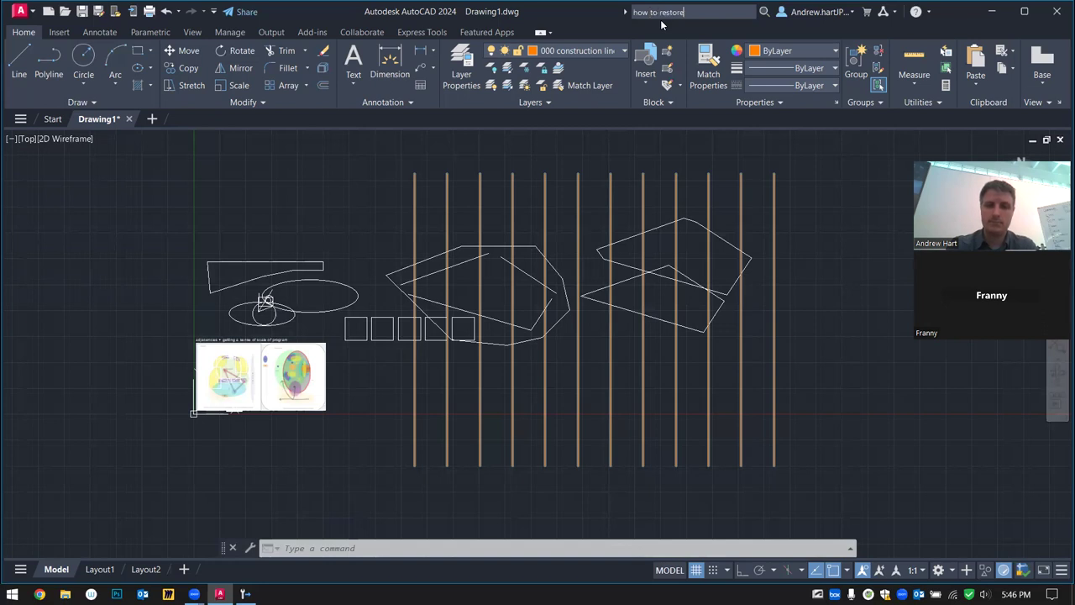
type("the toolbar")
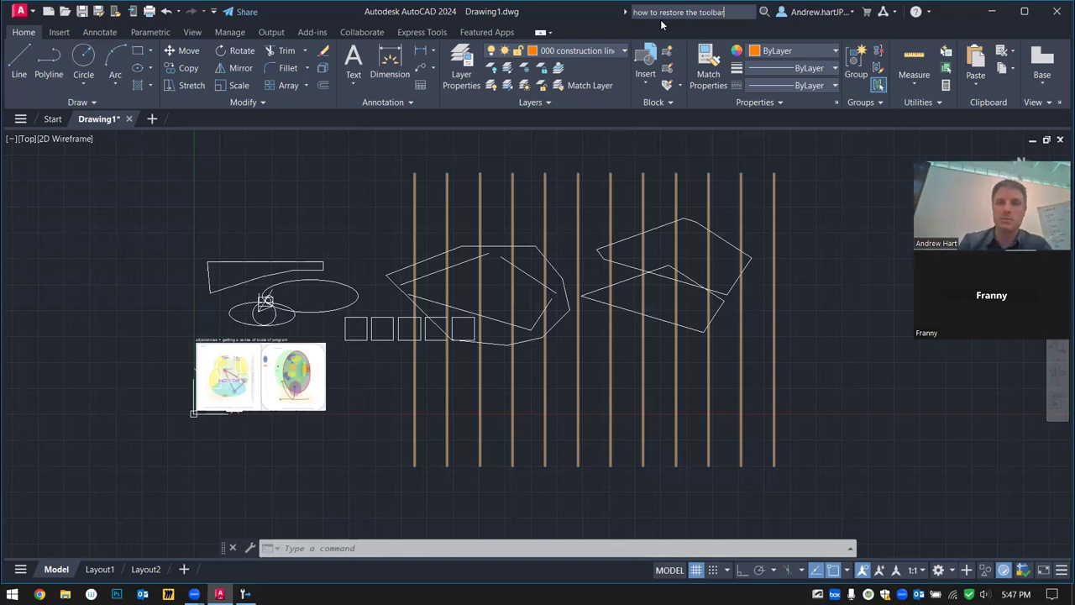
key("Return")
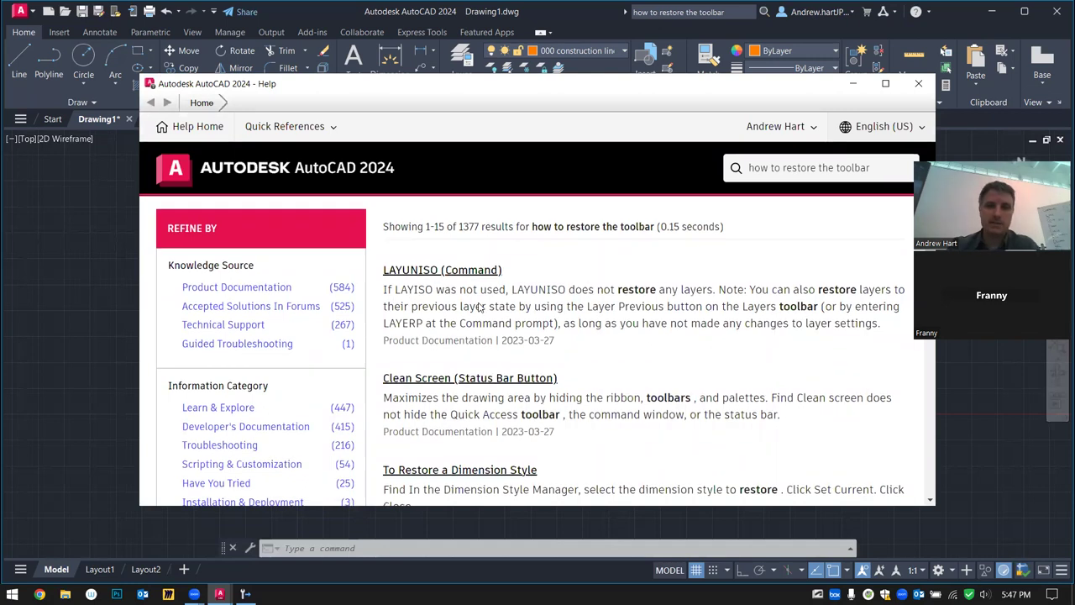
Review the toolbar-restoring Help results, then close the Help window
scroll(477, 353, "down", 1)
scroll(470, 399, "down", 3)
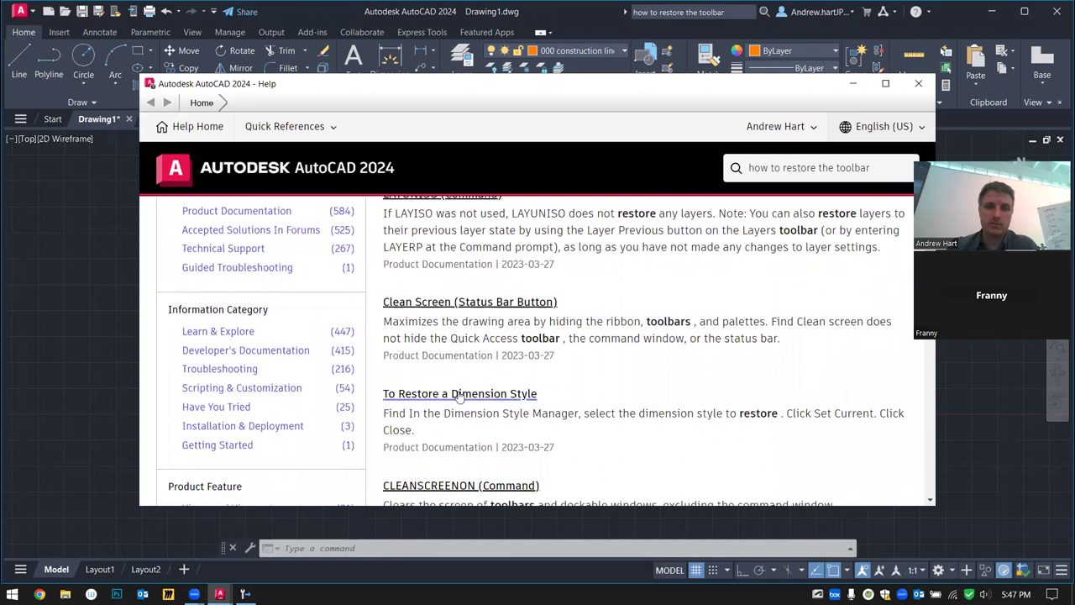
scroll(463, 393, "down", 3)
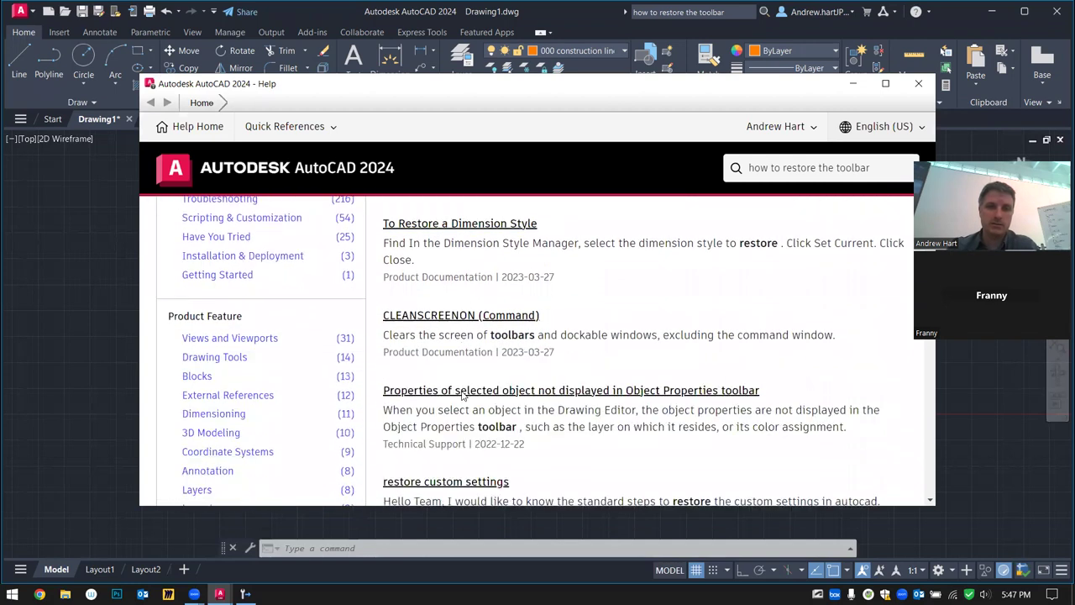
scroll(509, 414, "down", 2)
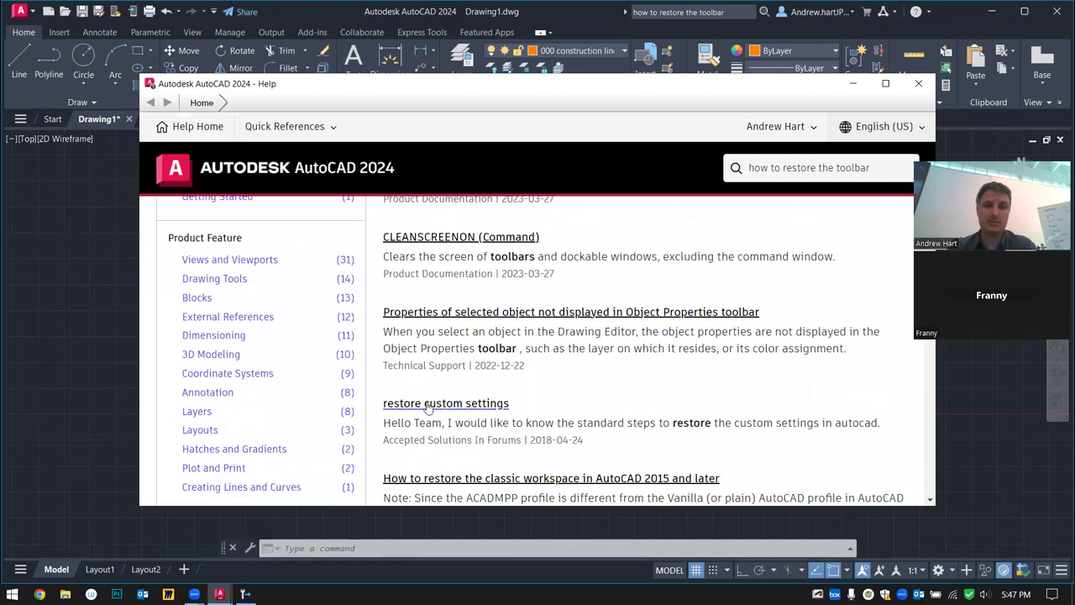
scroll(456, 411, "down", 1)
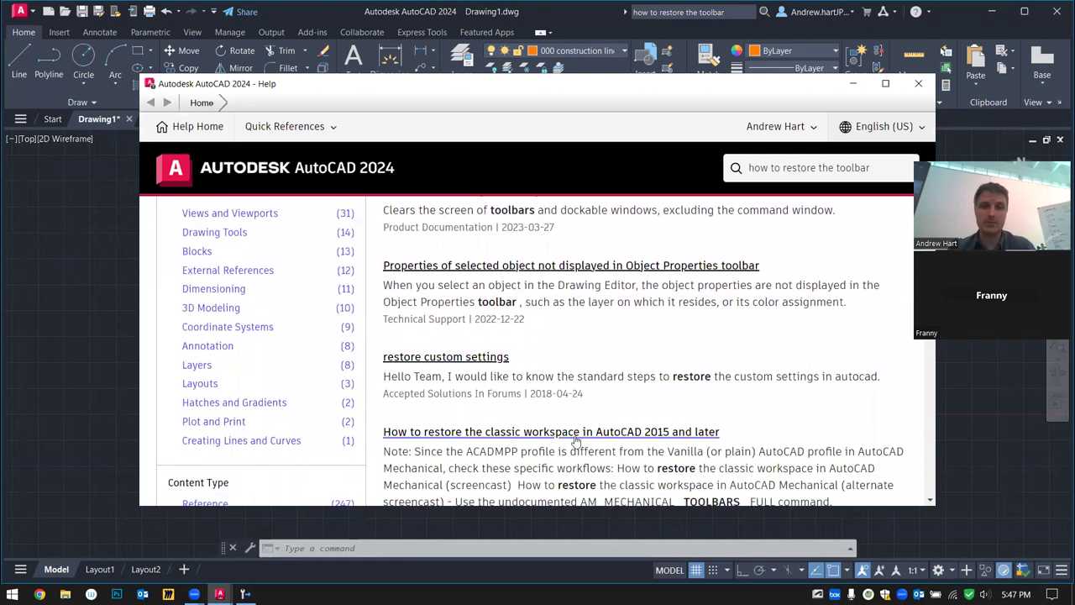
scroll(525, 435, "down", 1)
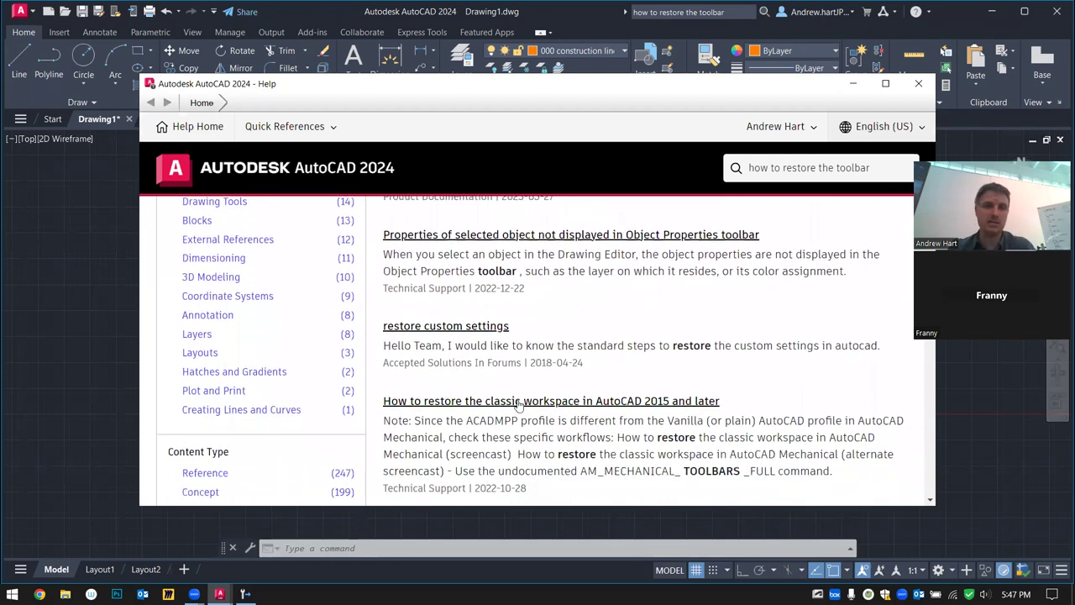
scroll(514, 334, "up", 10)
scroll(547, 310, "up", 1)
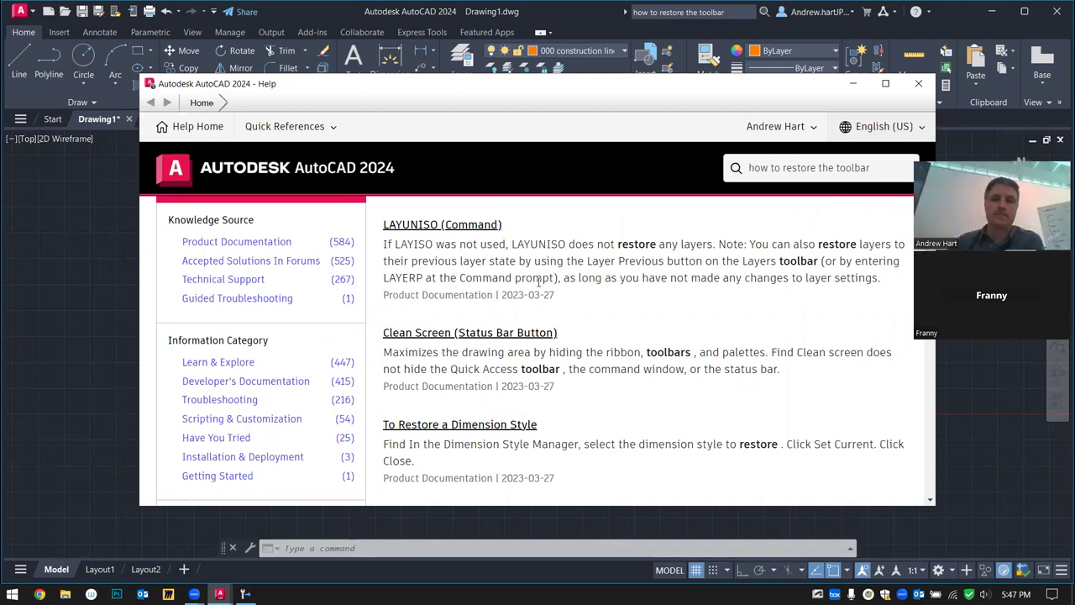
left_click(918, 83)
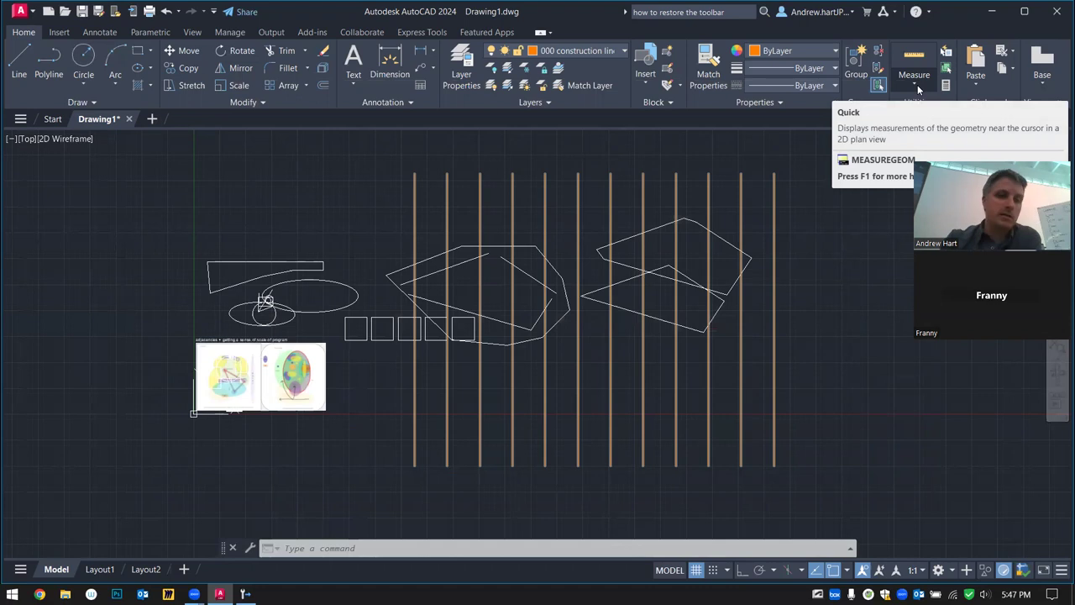
key("XF86AudioMute")
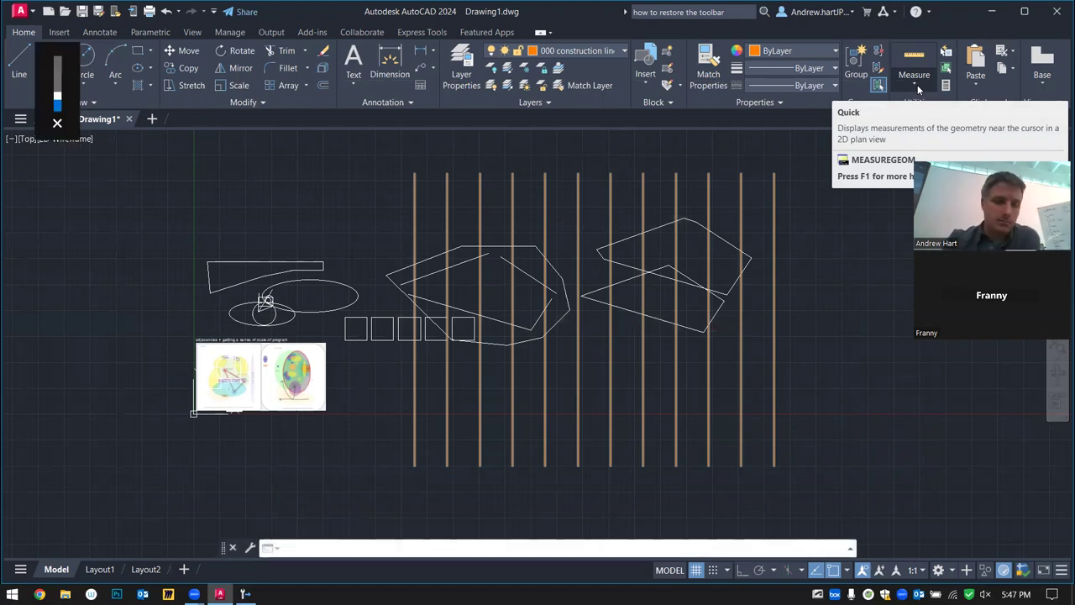
key("F1")
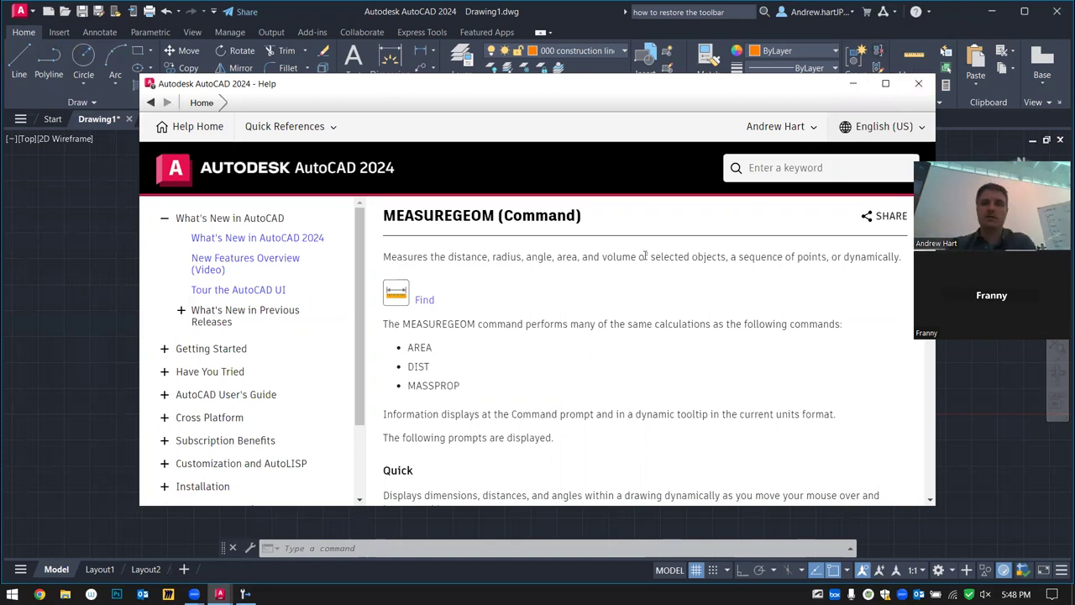
left_click(787, 168)
type("reset")
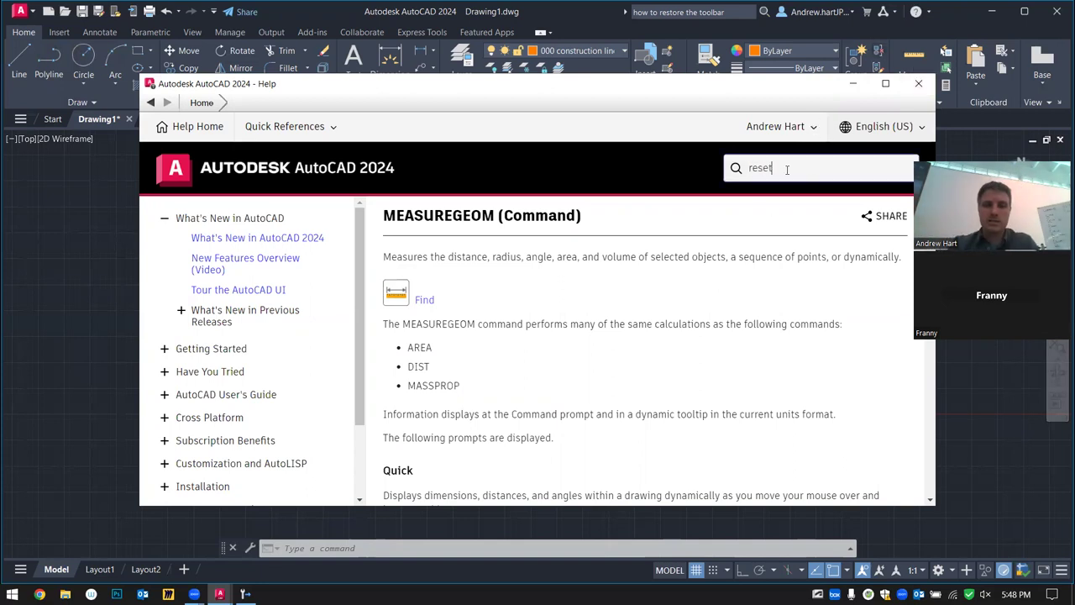
type(" toolbar")
key("Return")
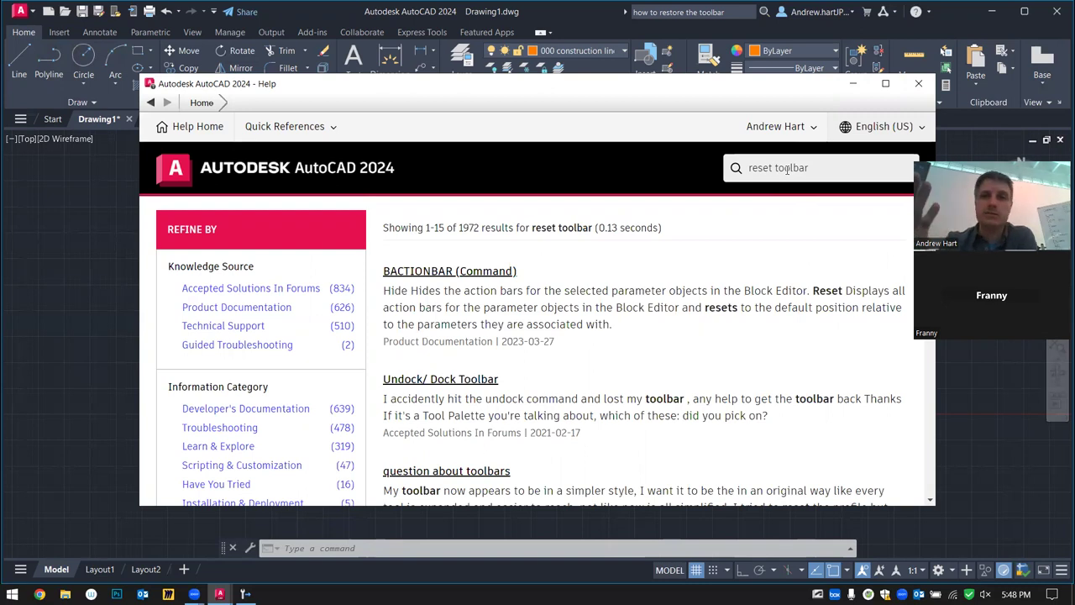
left_click(919, 83)
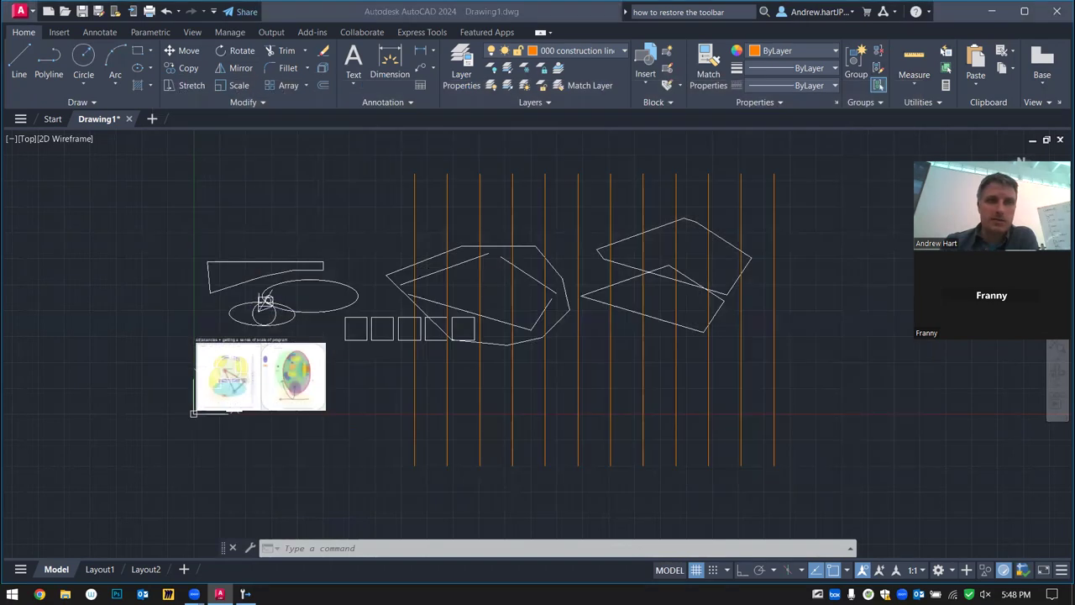
Browse the Insert, Home and Annotate ribbon tabs and open-drawings list, ending on View
left_click(19, 32)
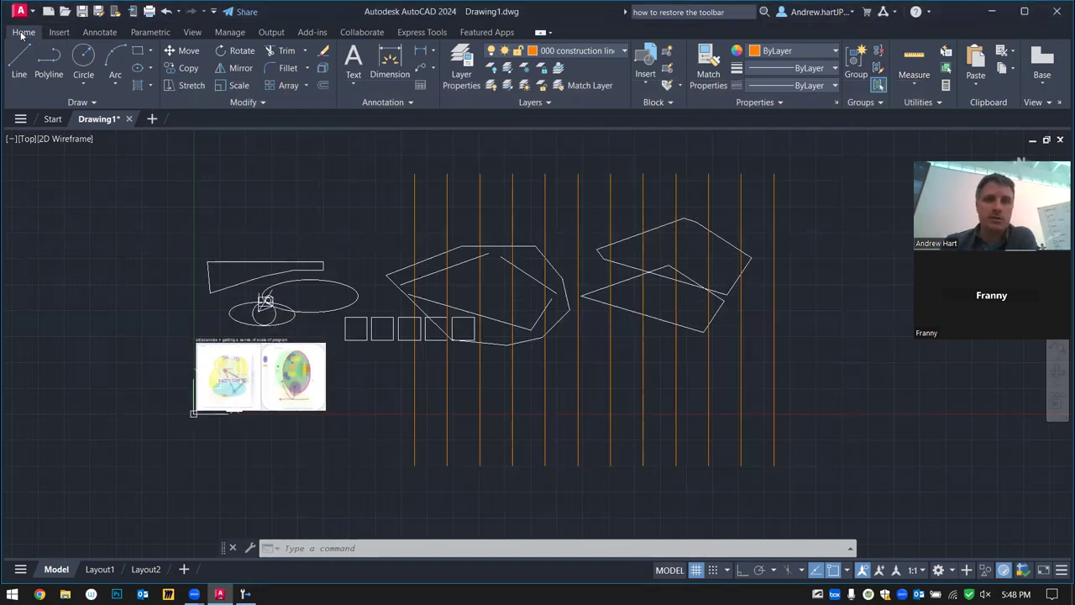
left_click(64, 33)
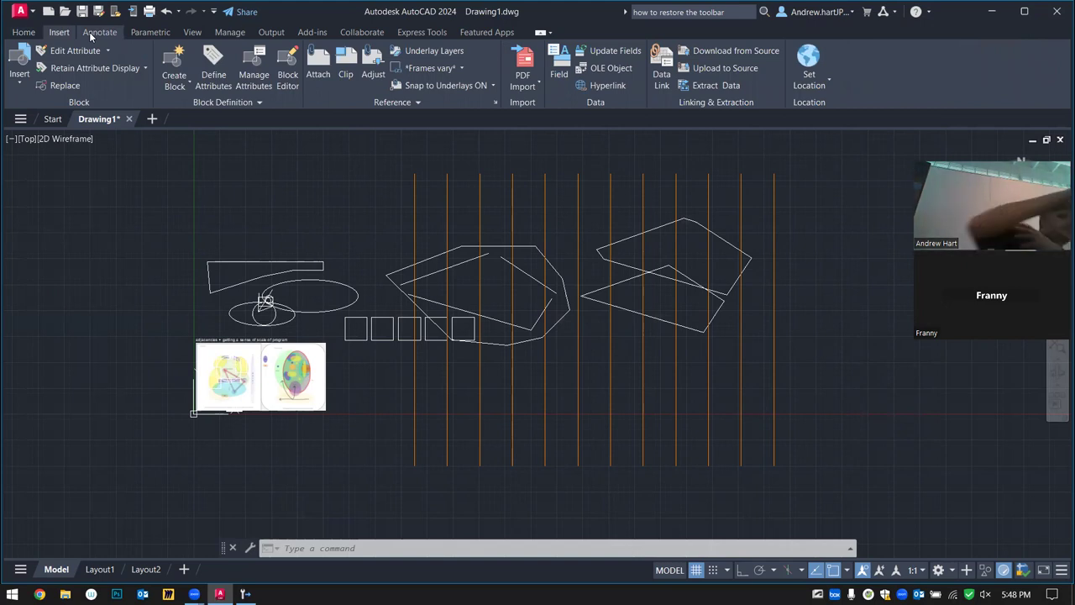
left_click(24, 32)
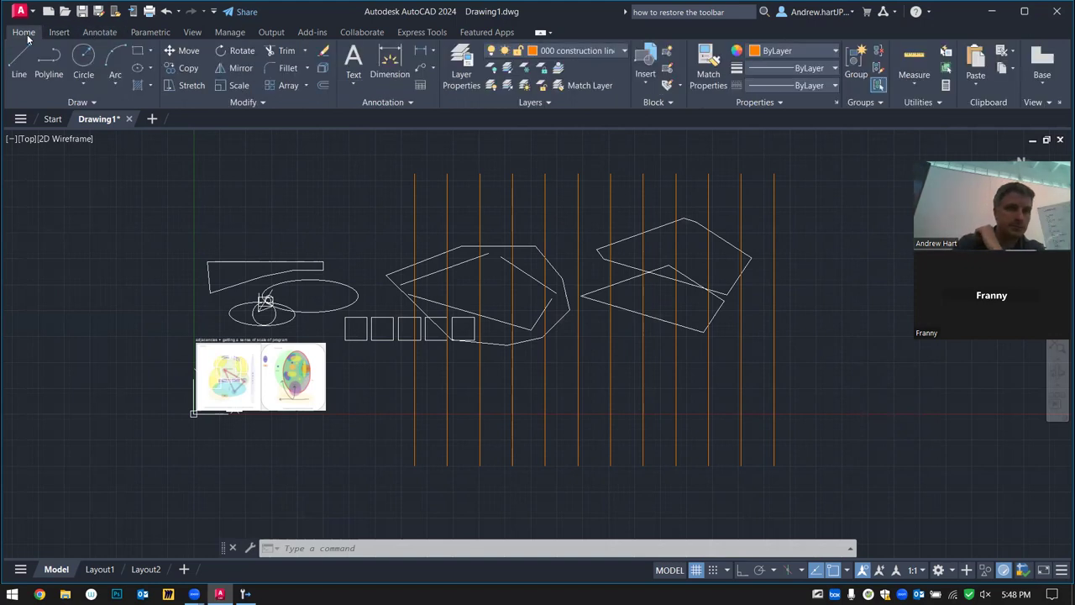
left_click(21, 119)
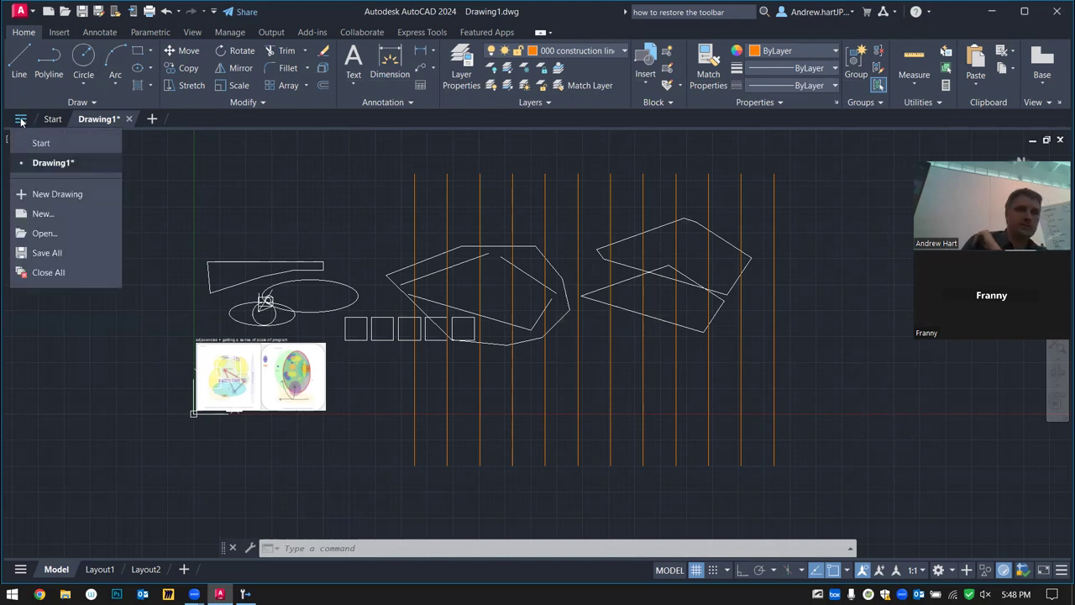
left_click(60, 31)
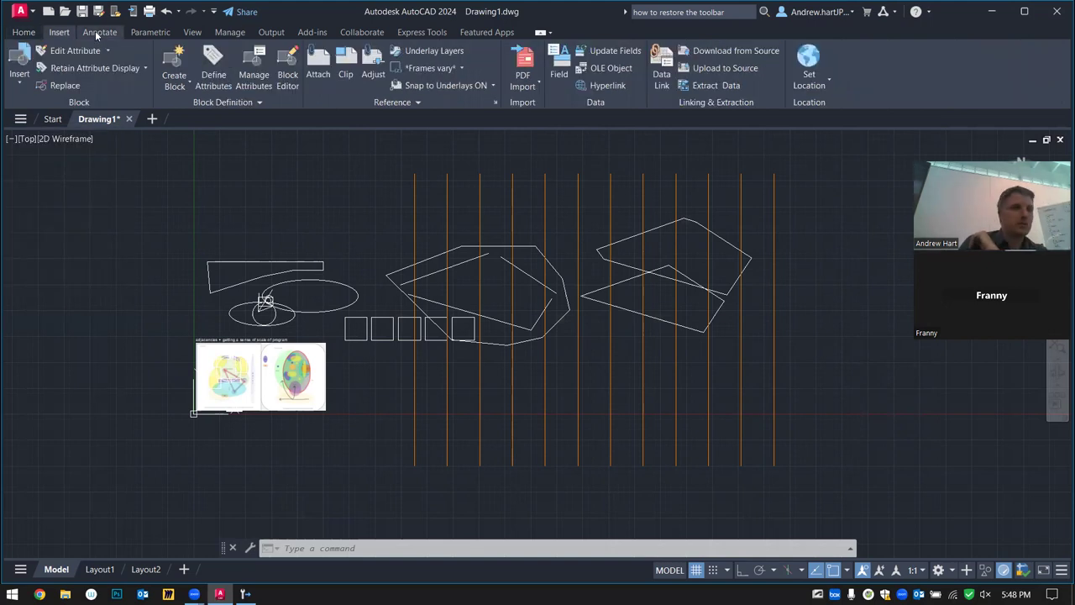
left_click(95, 31)
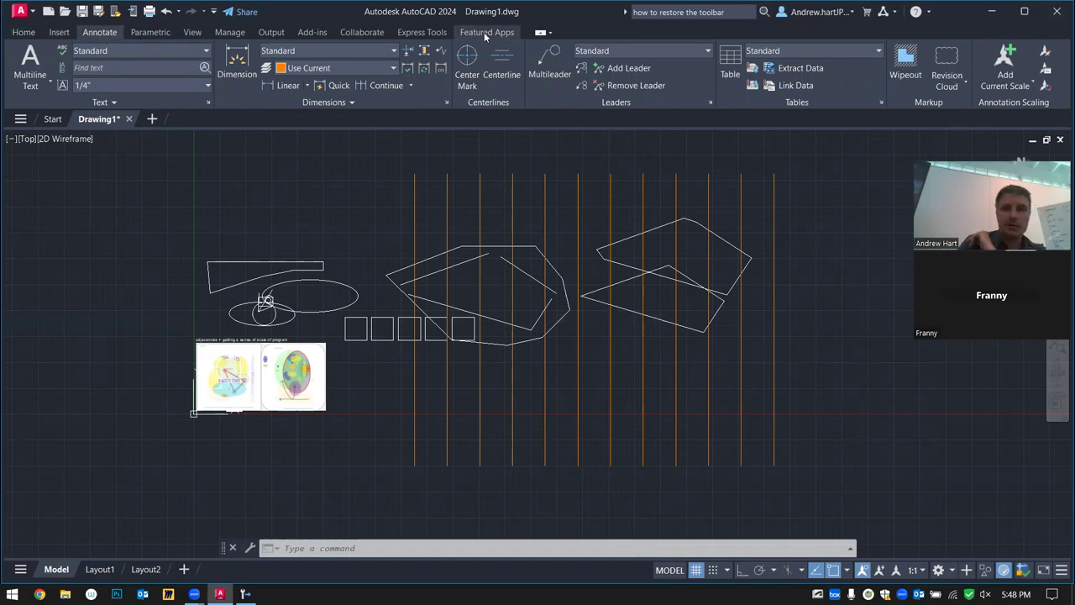
left_click(188, 32)
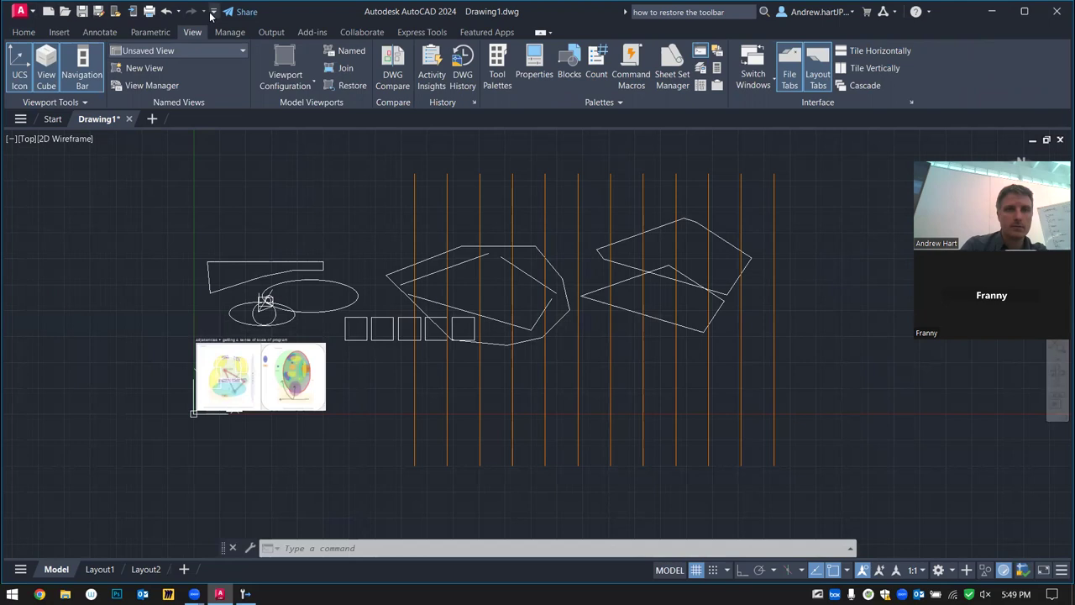
Cycle the ribbon through its minimized states down to tab names only
left_click(211, 14)
left_click(211, 14)
left_click(540, 34)
left_click(548, 33)
left_click(547, 34)
left_click(540, 34)
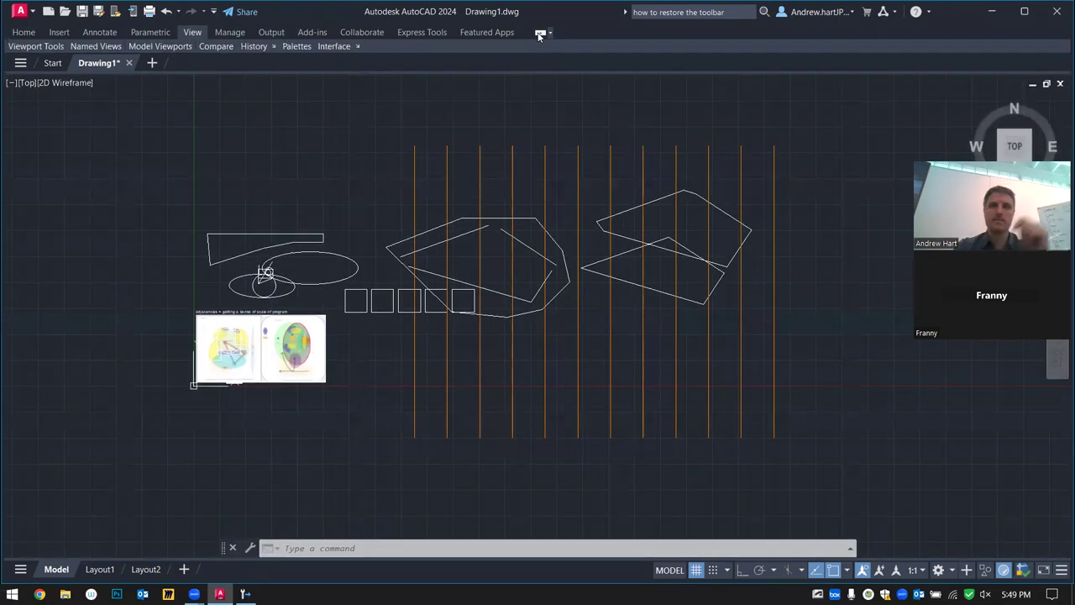
left_click(540, 33)
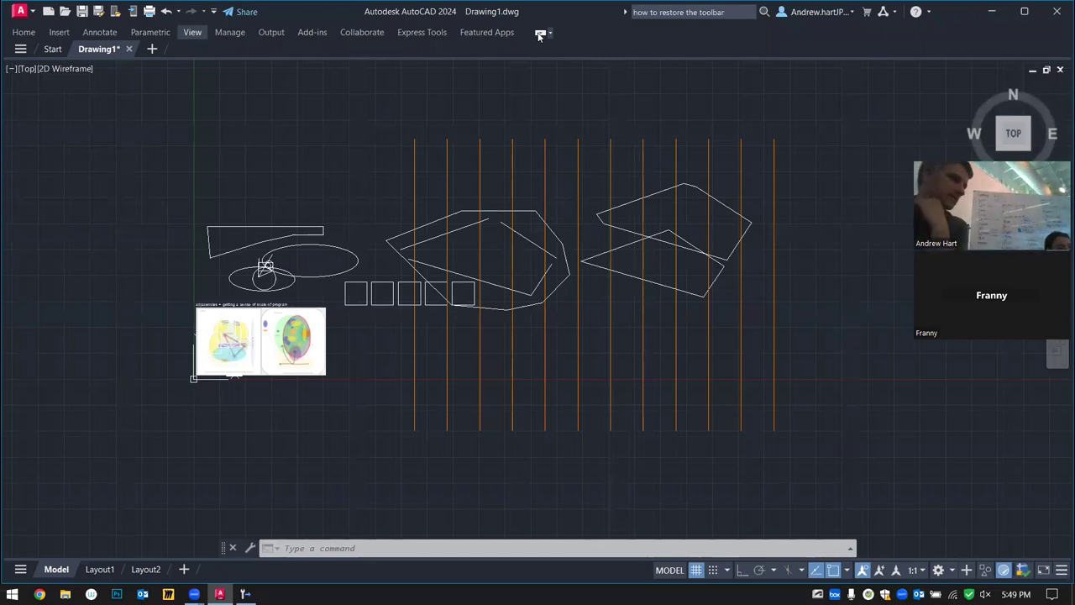
Return the ribbon to full panels and switch to the Home tab
left_click(540, 34)
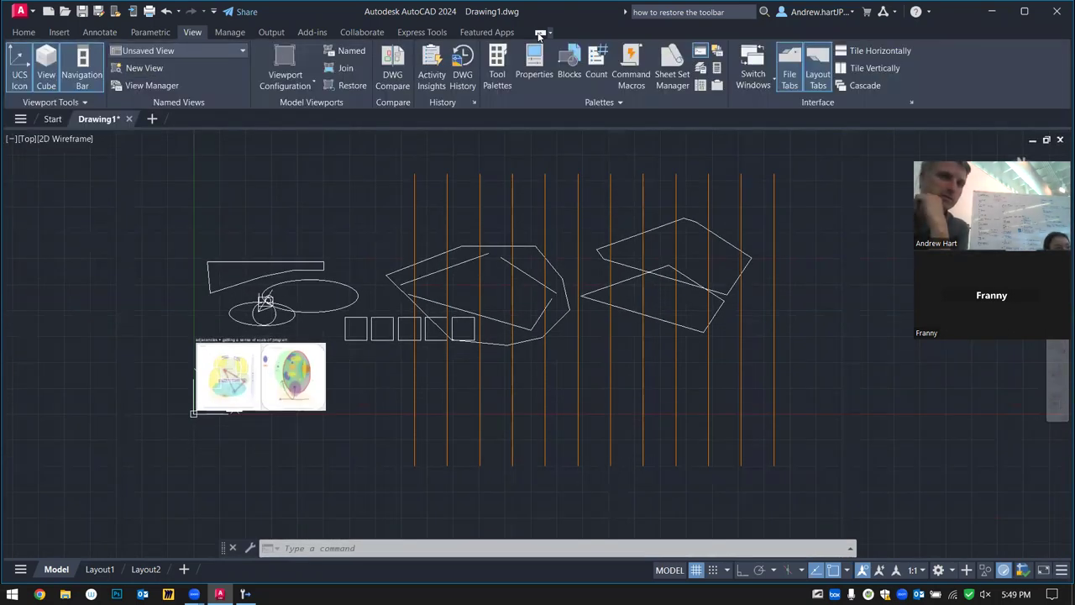
left_click(540, 34)
left_click(540, 34)
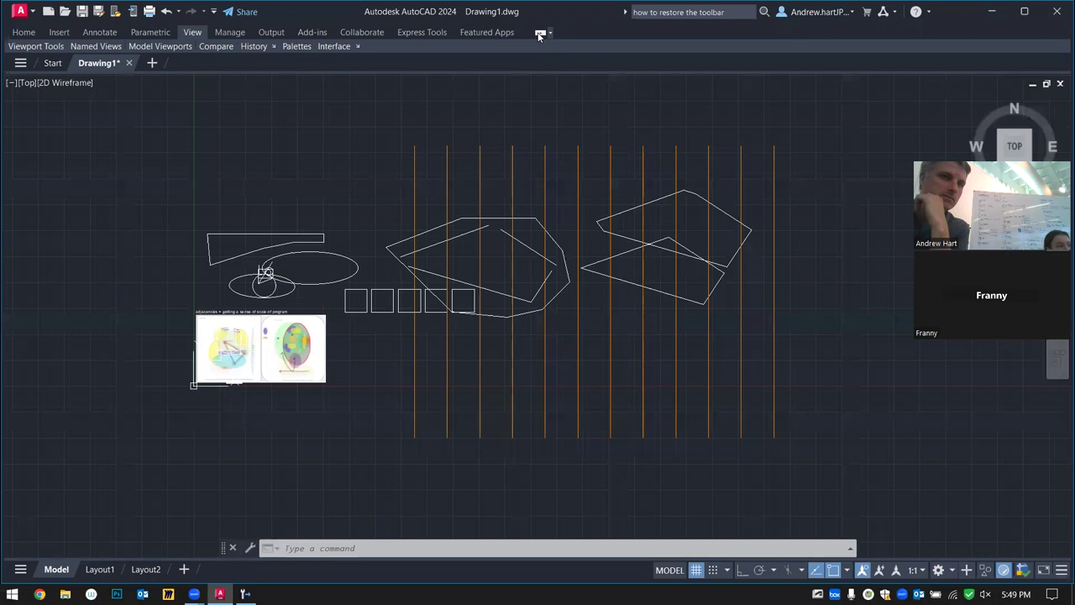
left_click(540, 34)
left_click(540, 34)
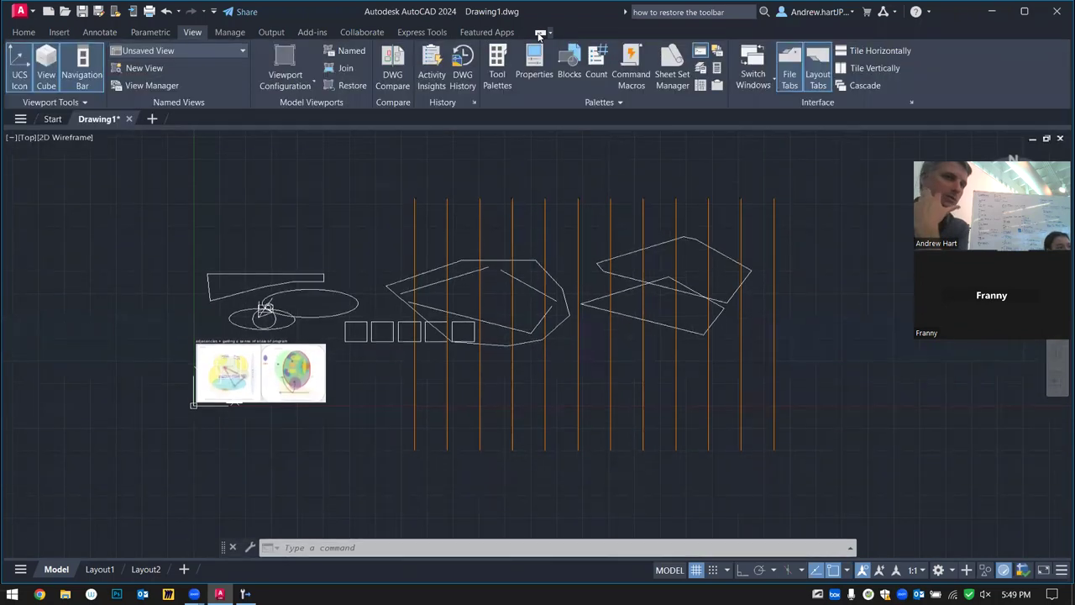
left_click(23, 32)
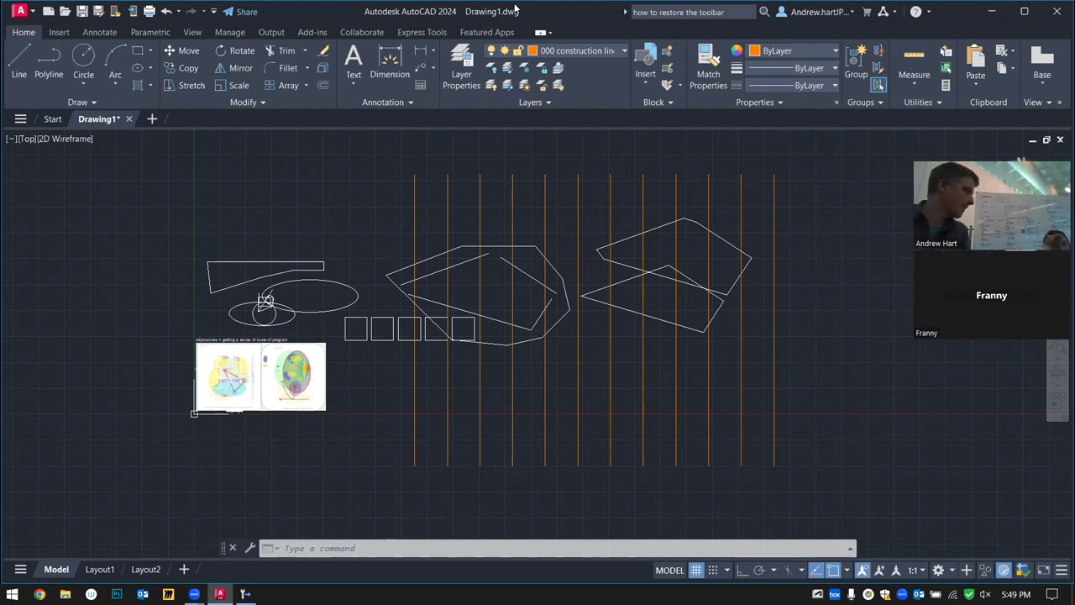
Open the Layer Properties Manager showing the three layers, with 000 construction line current
left_click(614, 51)
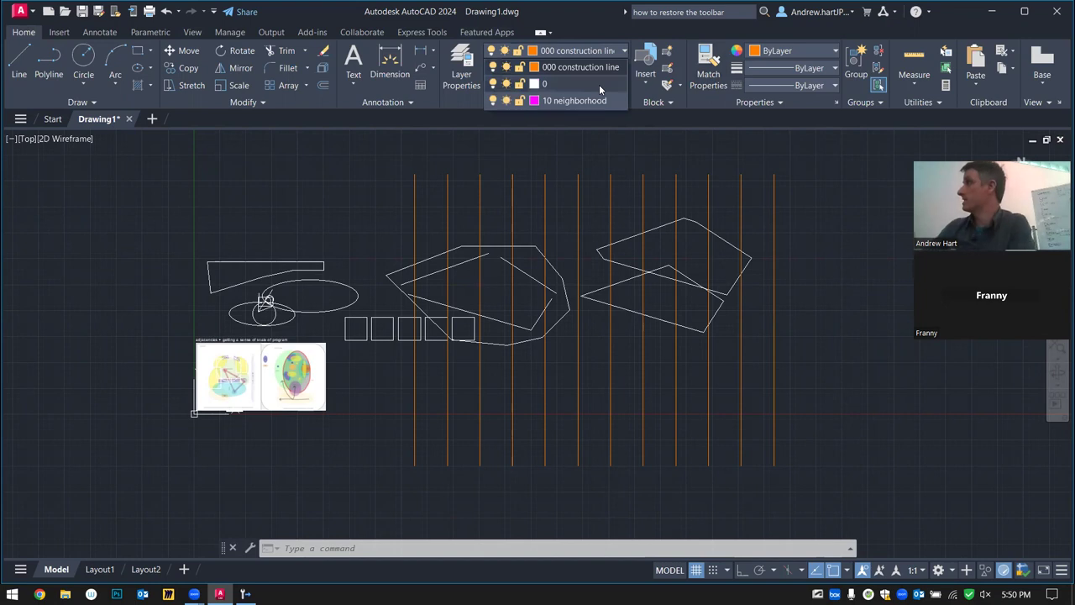
key("Escape")
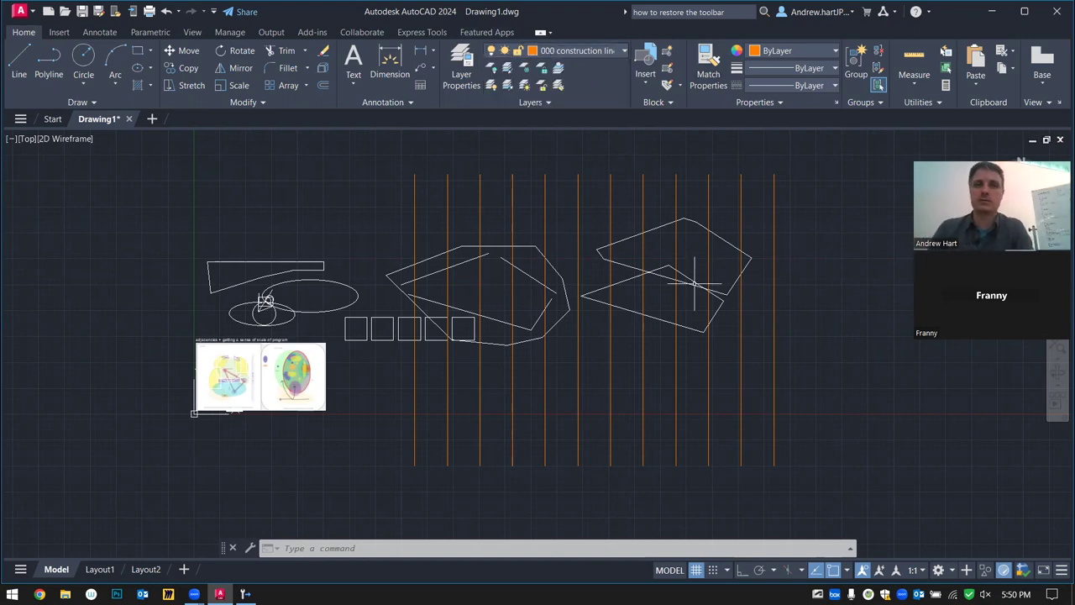
key("Escape")
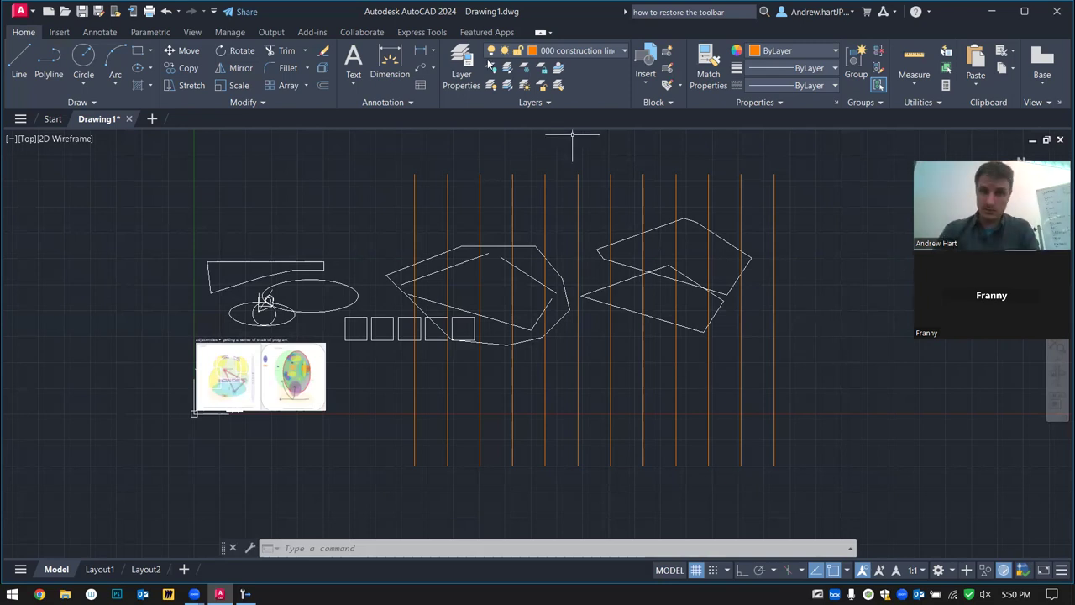
left_click(461, 67)
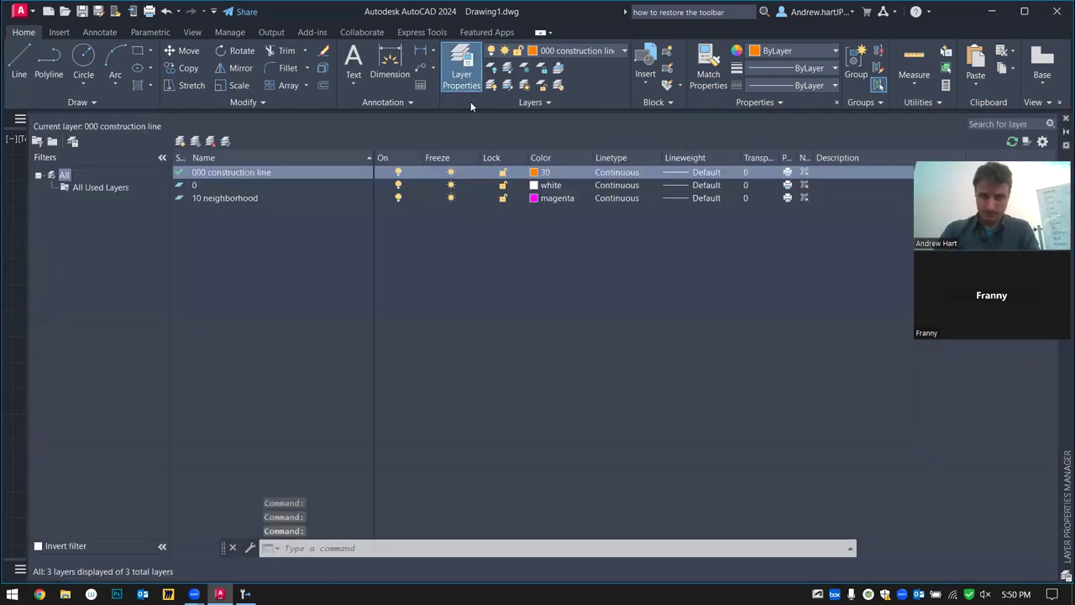
Create a new layer named '90 Map image' in the Layer Properties Manager
left_click(1062, 120)
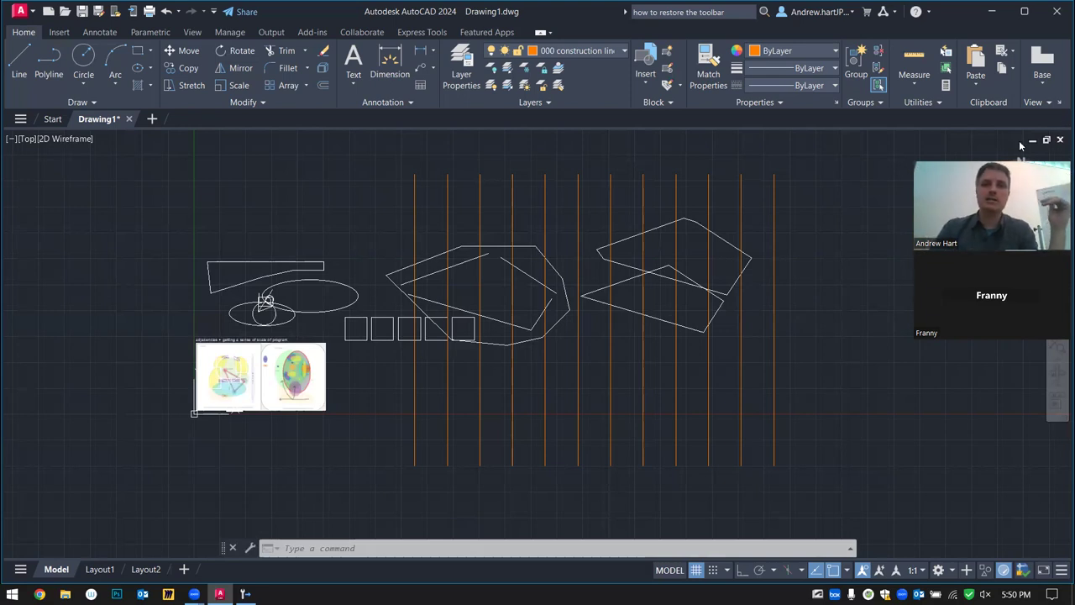
left_click(461, 67)
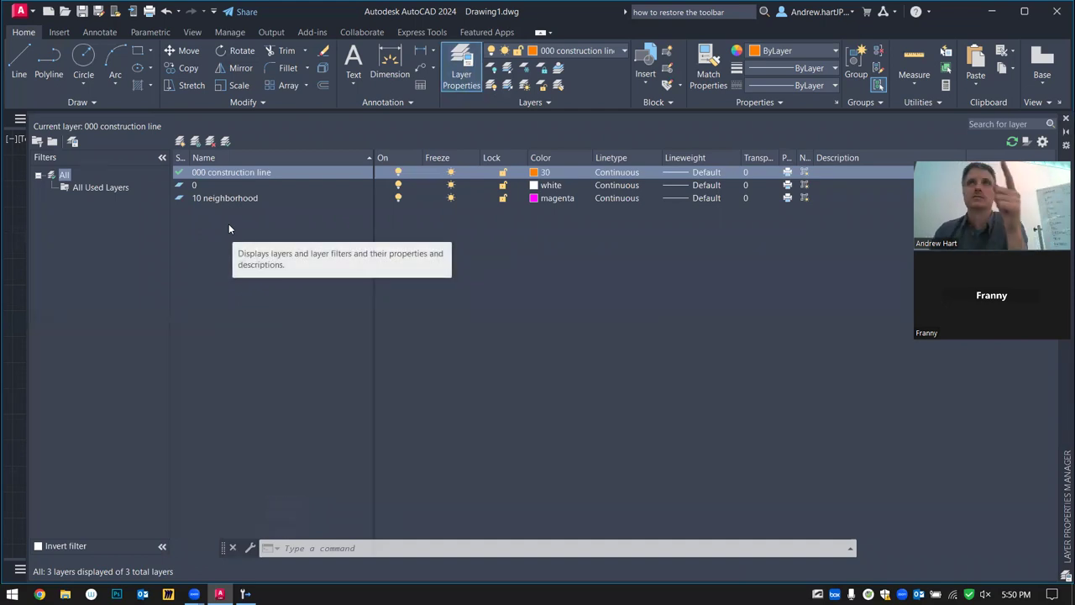
right_click(205, 221)
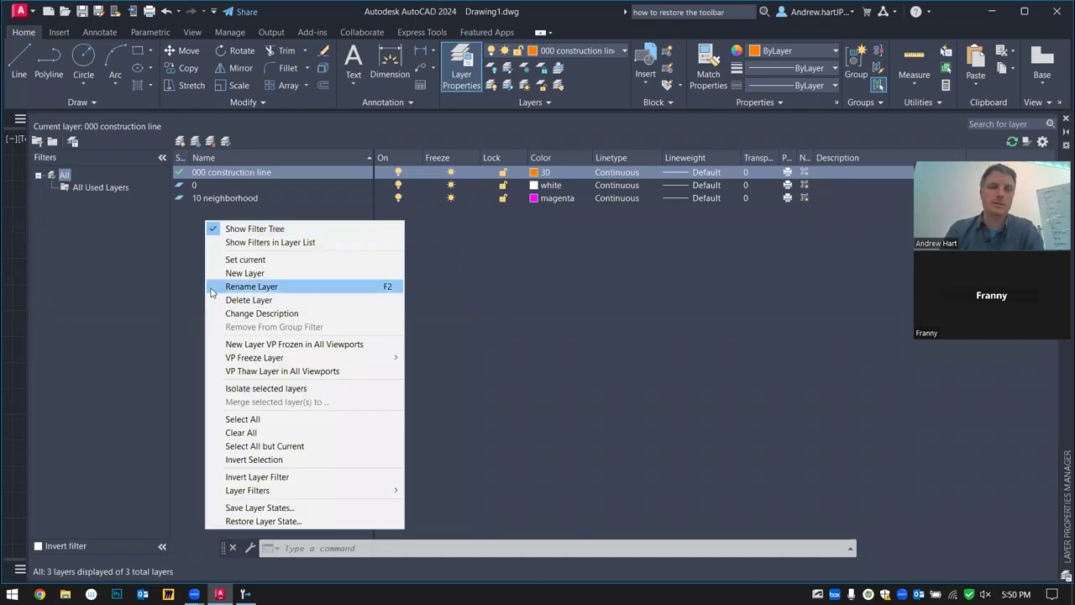
key("Escape")
right_click(213, 245)
left_click(268, 300)
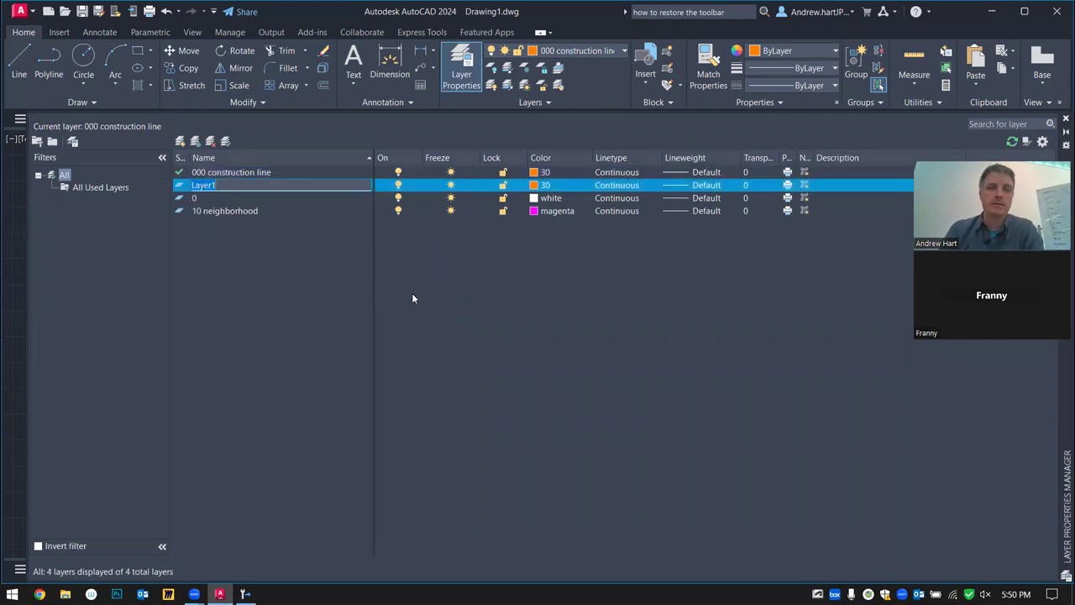
type("90")
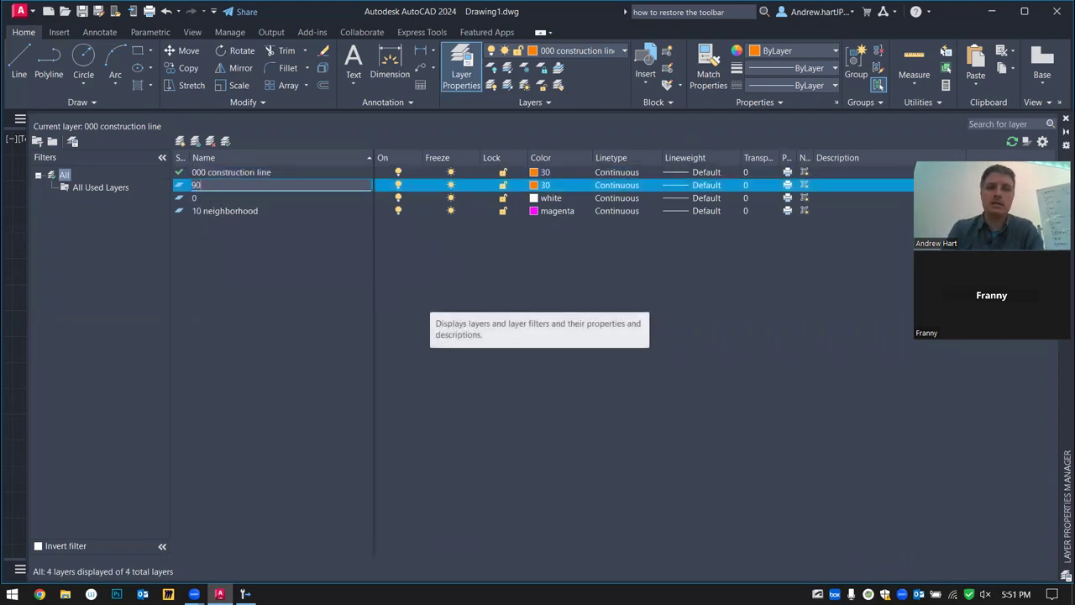
type("  Map image")
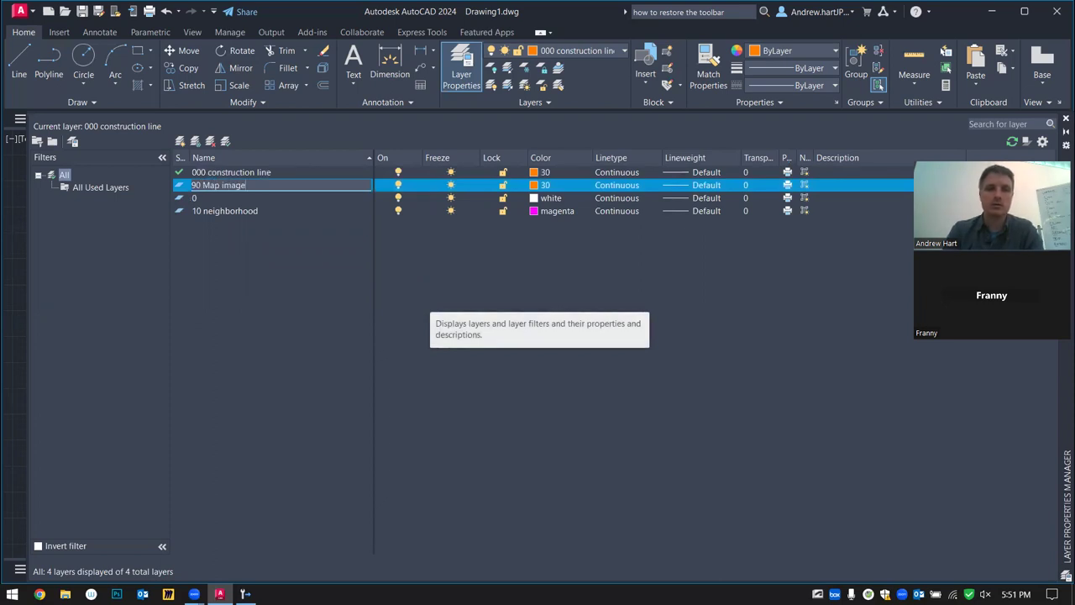
left_click(532, 188)
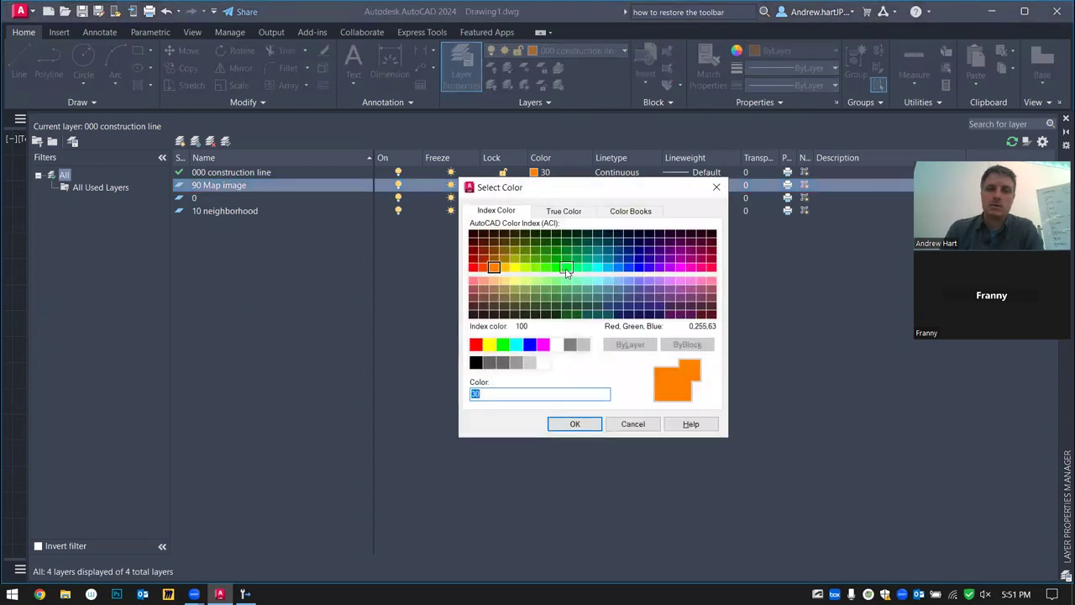
Make the 90 Map image layer green and window-select the map image
left_click(503, 344)
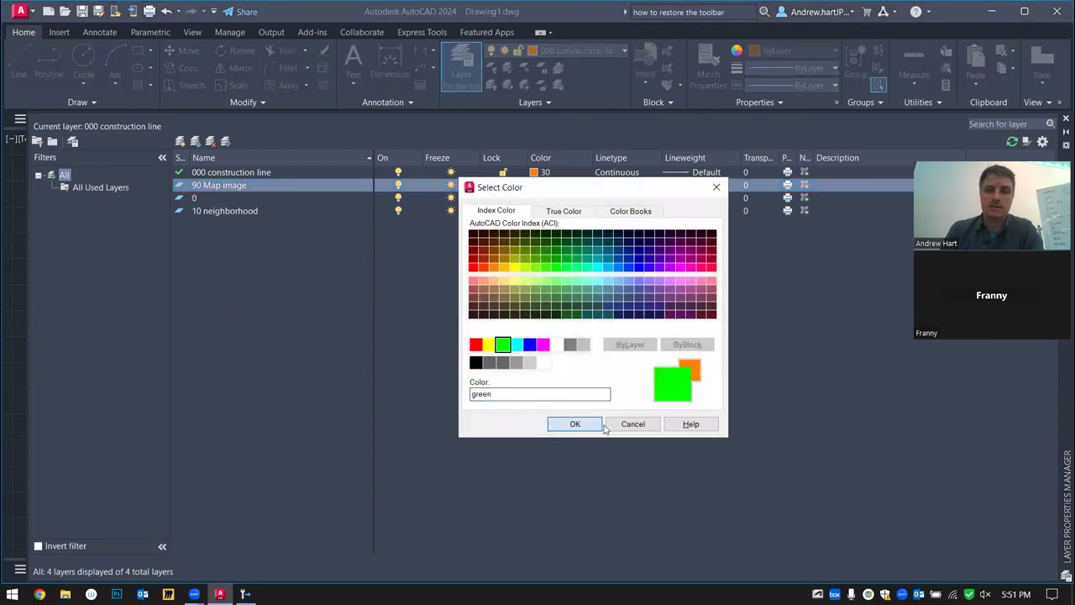
left_click(574, 423)
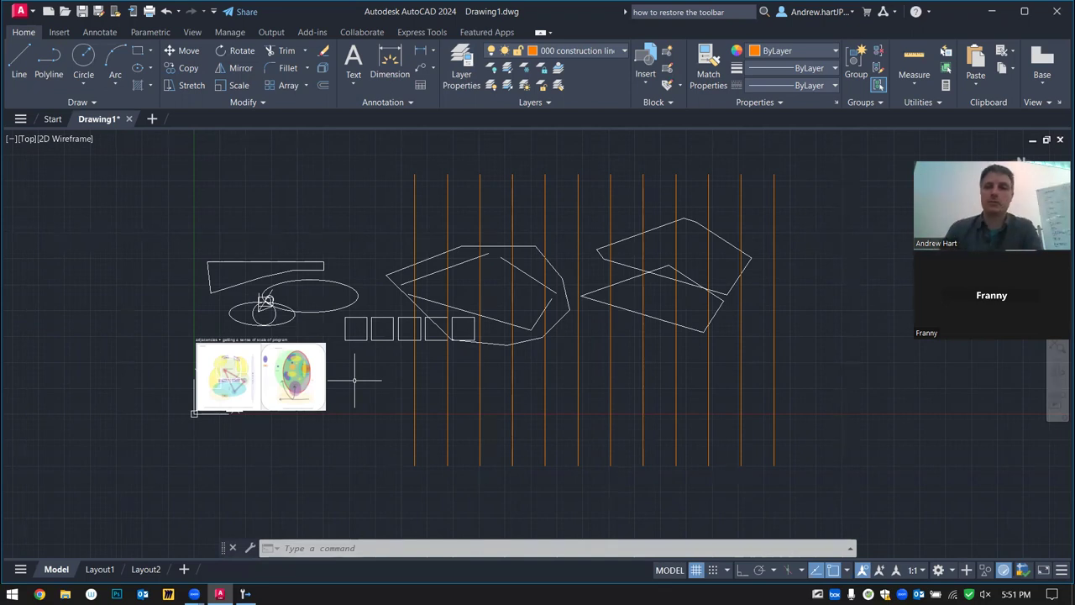
left_click(353, 382)
left_click(287, 410)
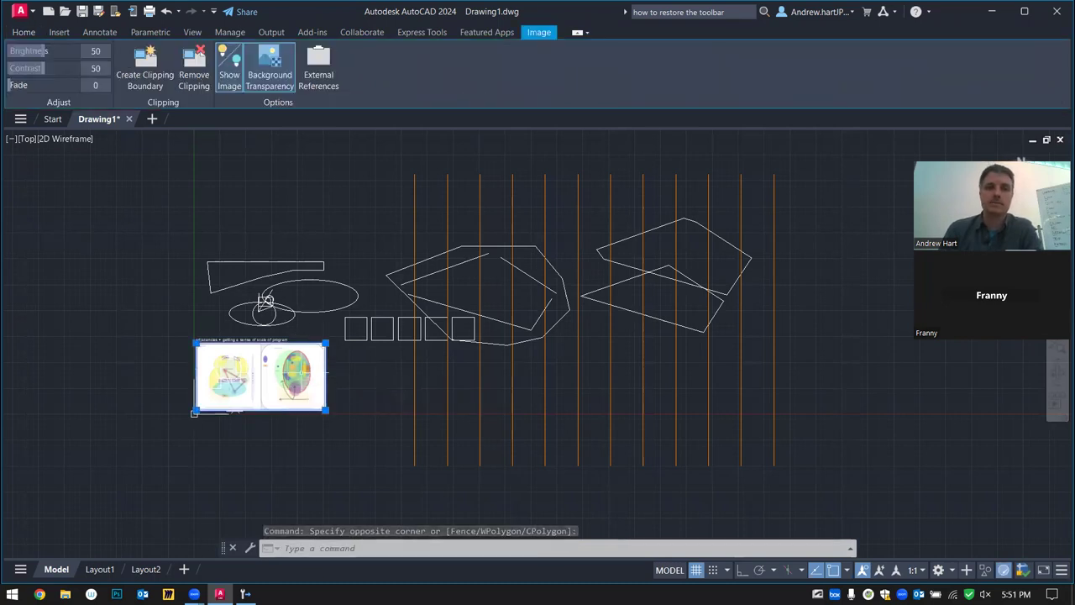
Window-select the map image and open its Properties palette with PROP
right_click(303, 377)
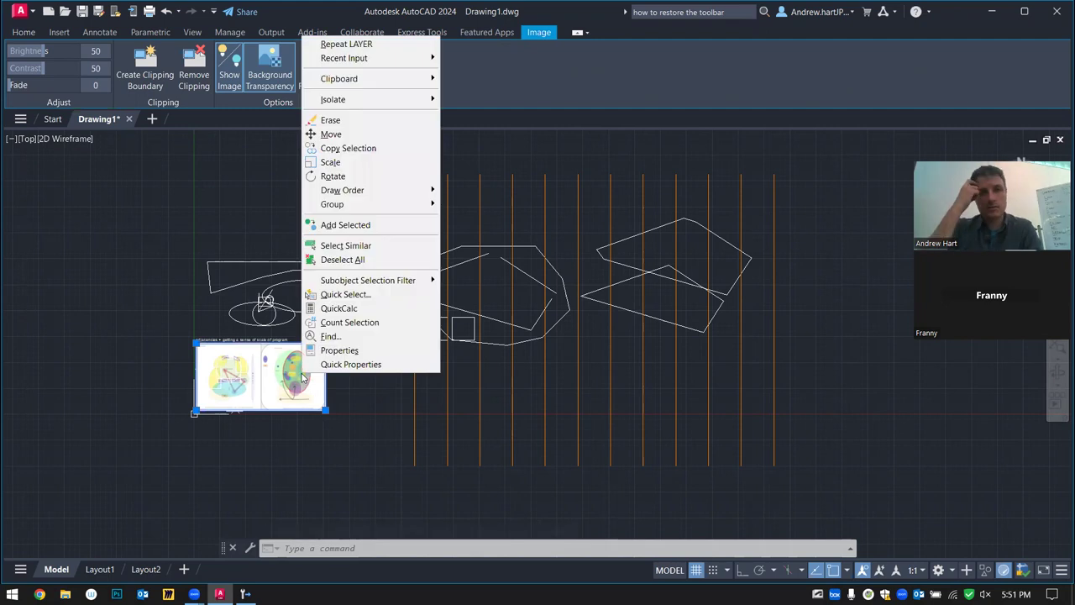
key("Escape")
key("Escape")
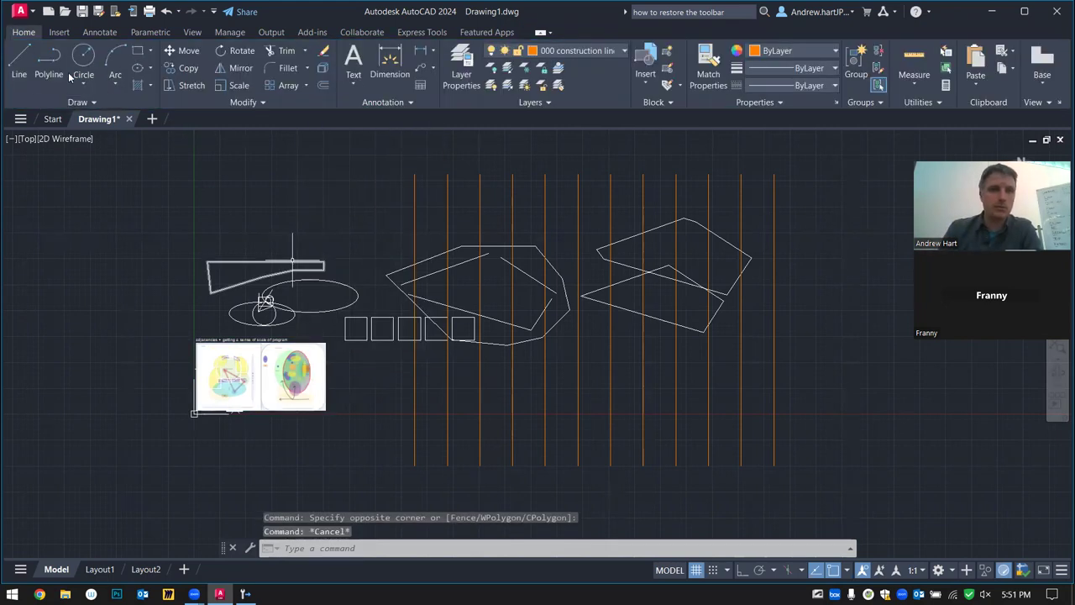
left_click(334, 368)
left_click(311, 389)
right_click(311, 389)
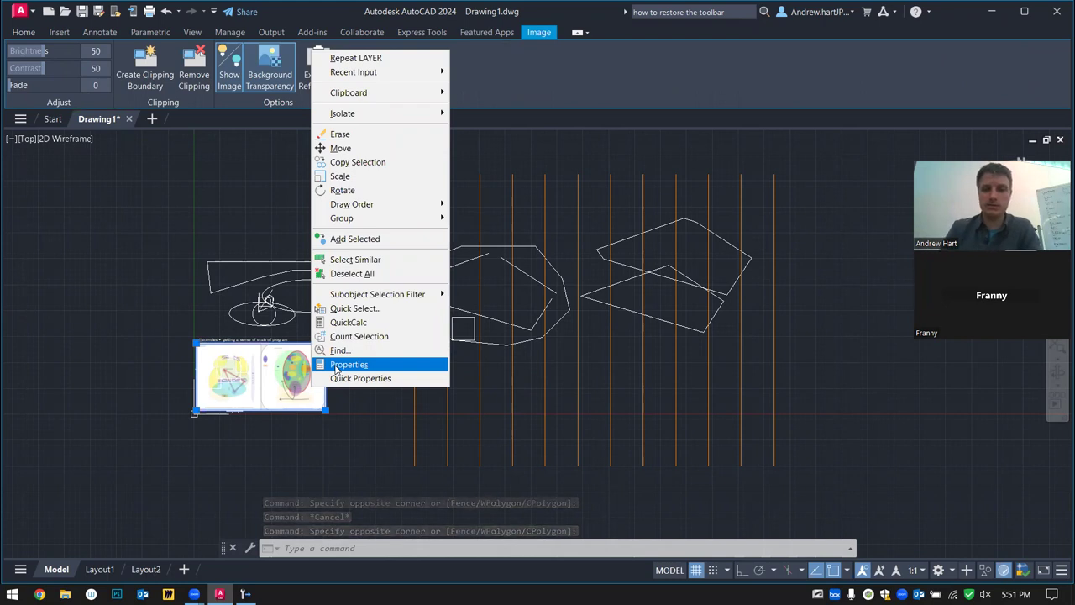
key("Escape")
key("Escape")
type("prop")
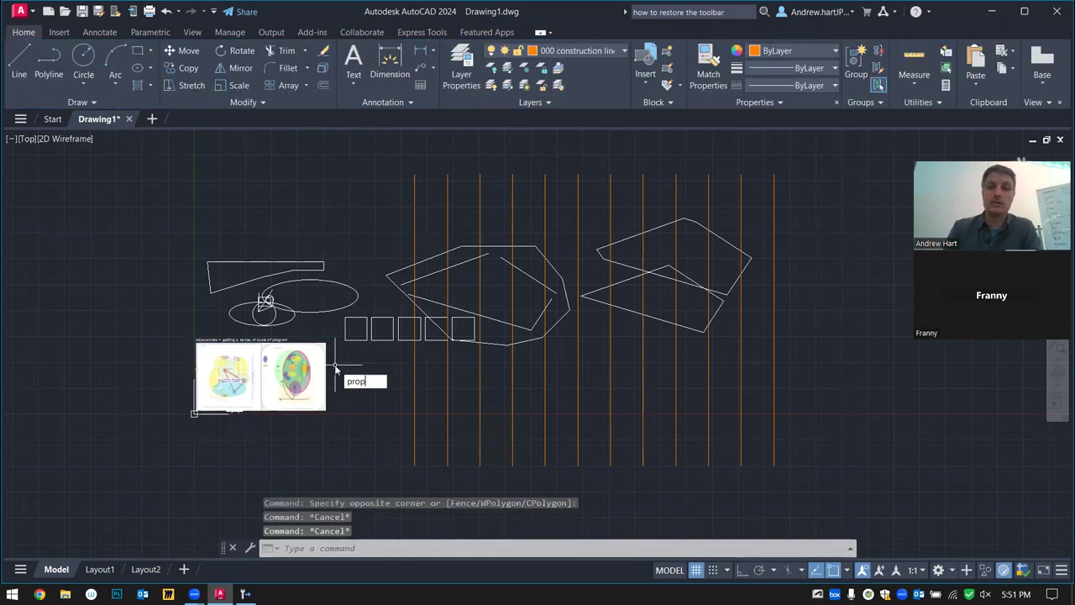
left_click(371, 397)
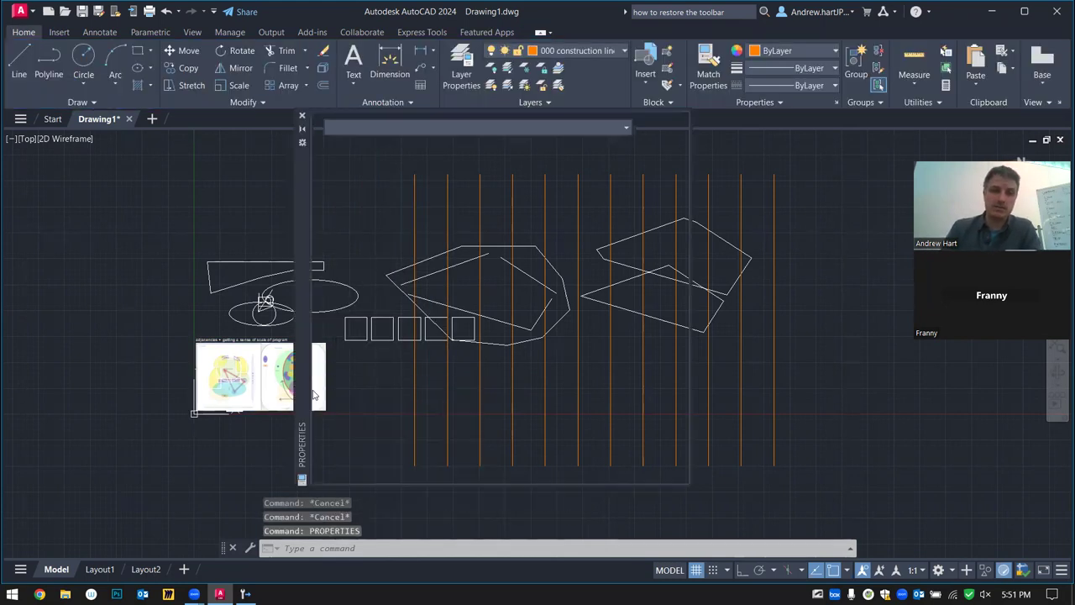
Close the Properties palette, clear the selection, and window-select the map image again
left_click(285, 295)
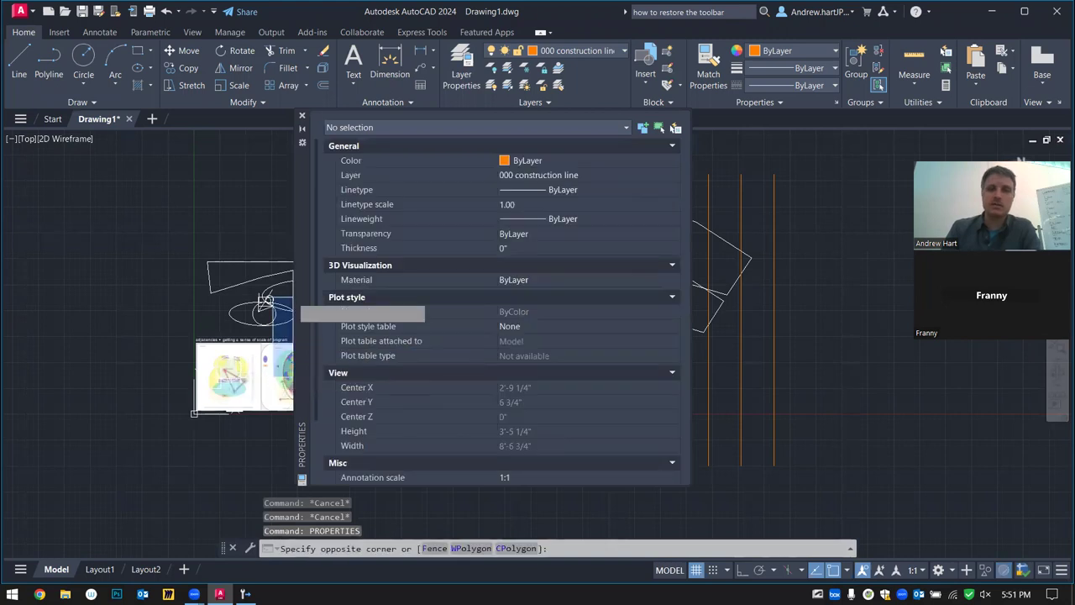
key("Escape")
left_click(302, 117)
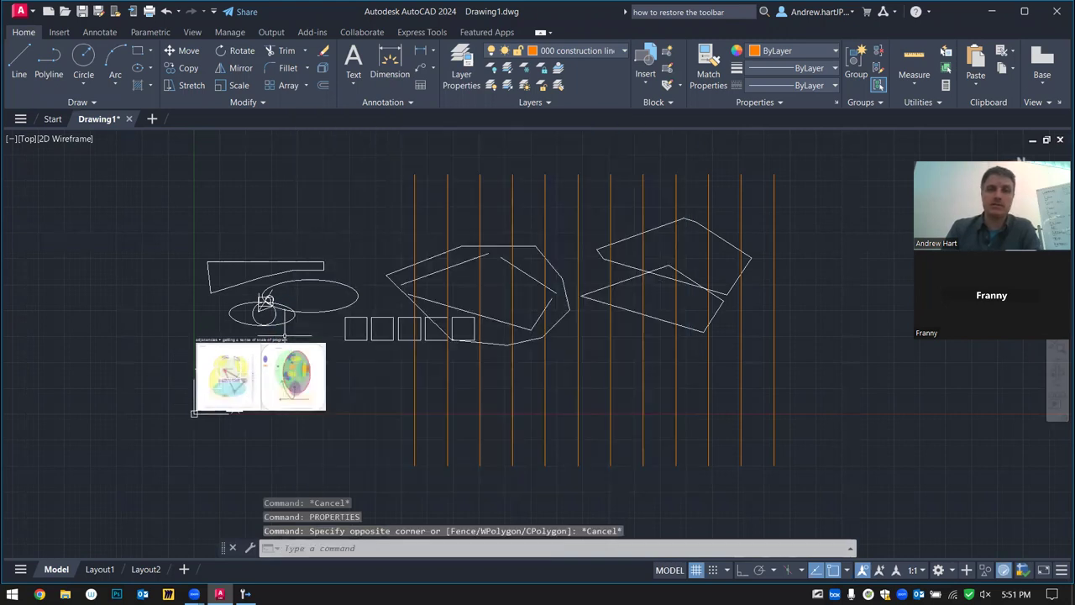
left_click(342, 380)
left_click(297, 388)
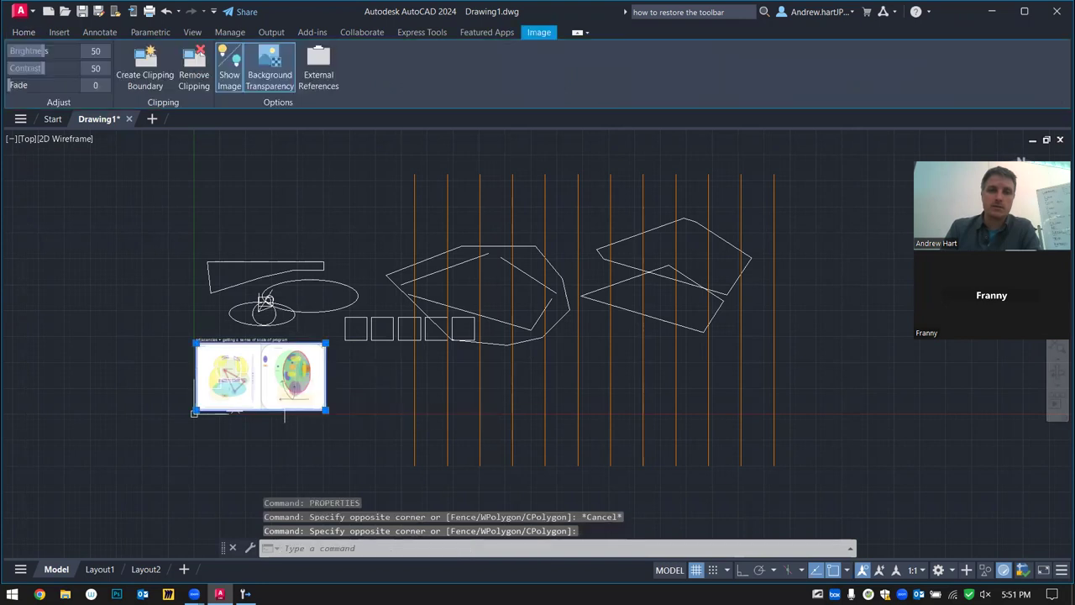
double_click(286, 400)
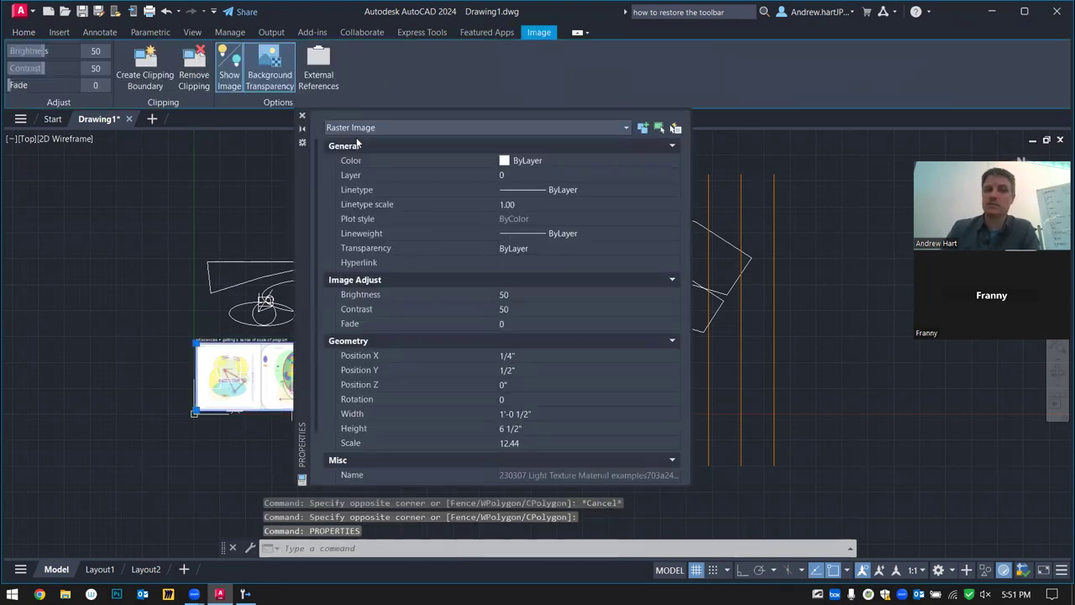
left_click(303, 116)
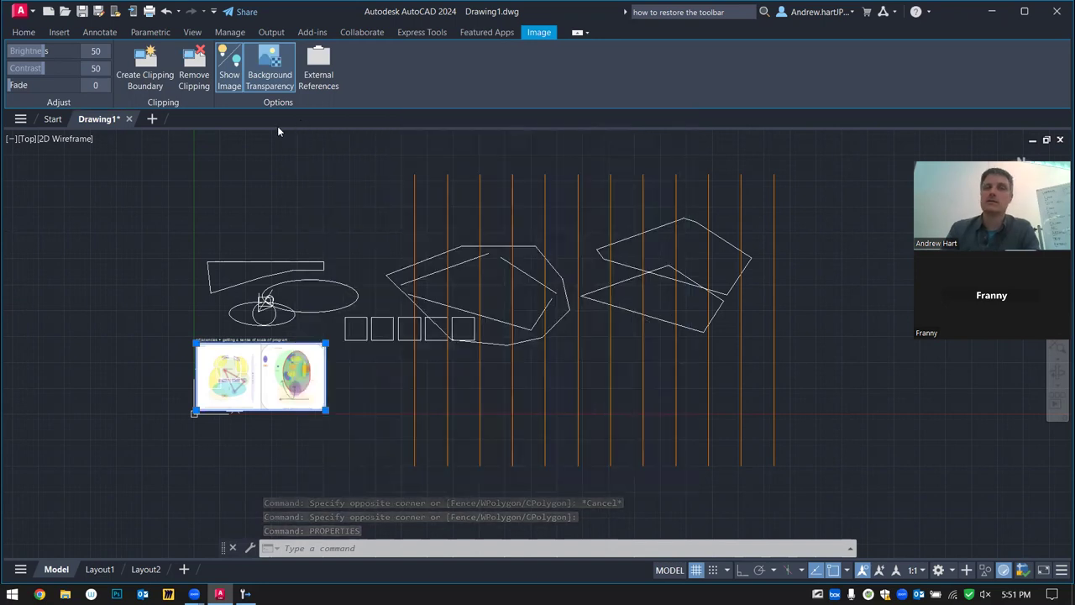
key("Escape")
key("Escape")
key("Escape")
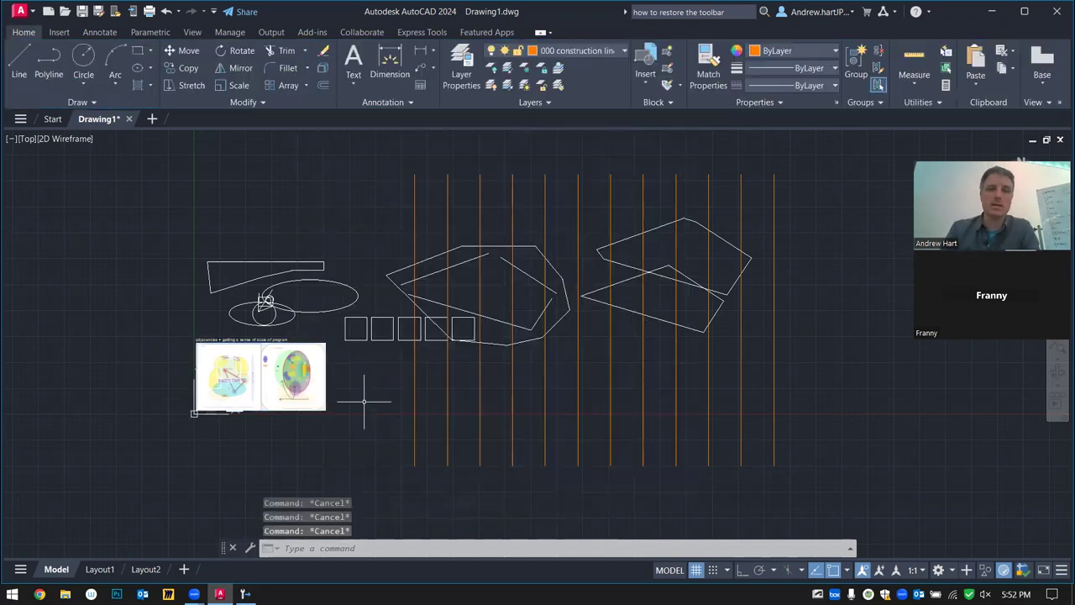
left_click(367, 355)
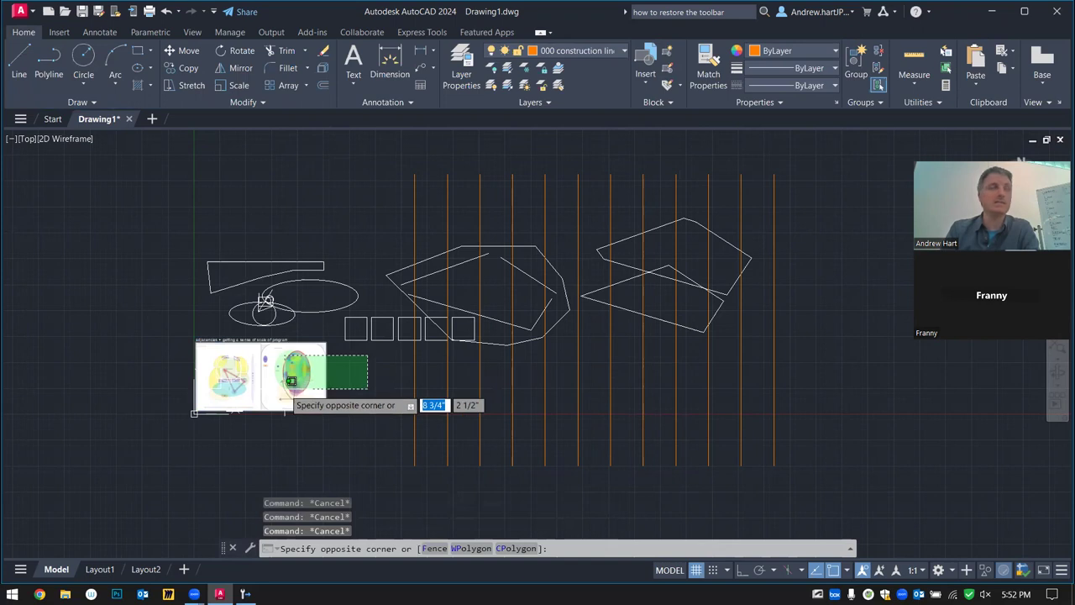
left_click(290, 380)
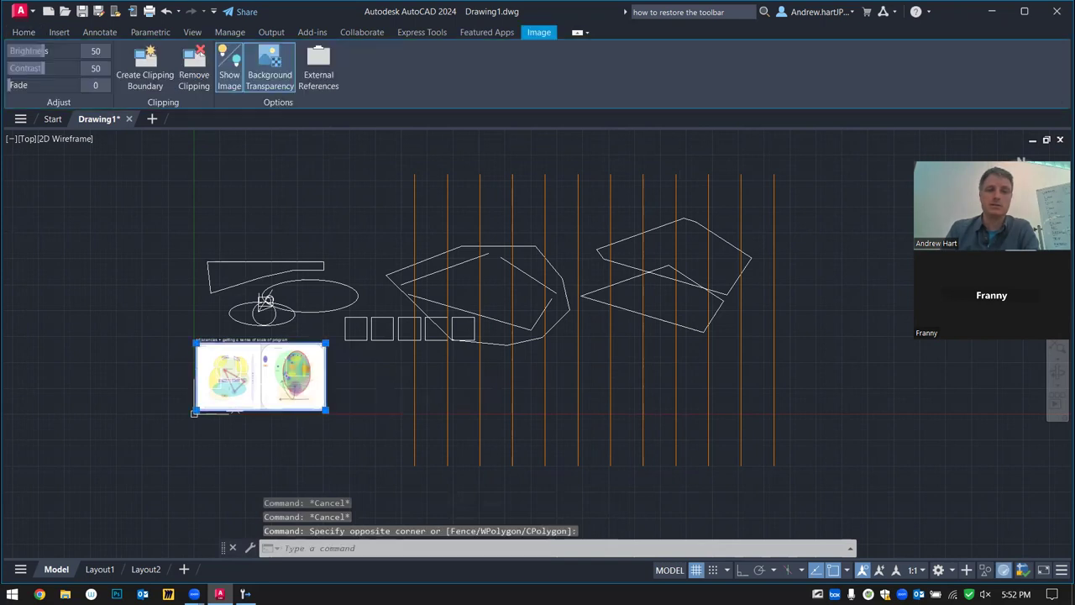
Open the image's properties, then close them and reselect the image
right_click(288, 377)
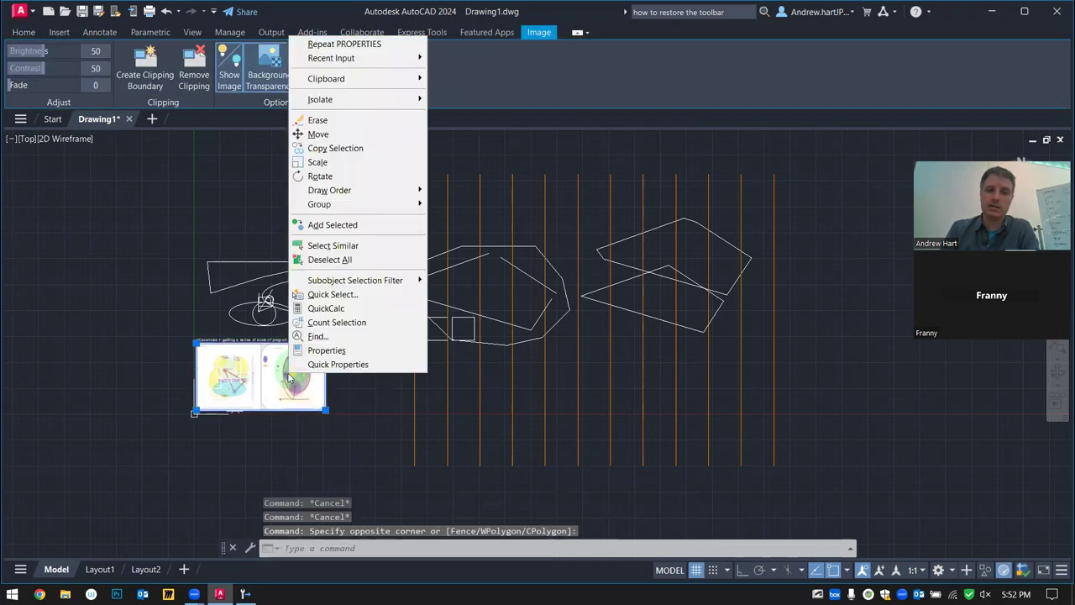
left_click(324, 351)
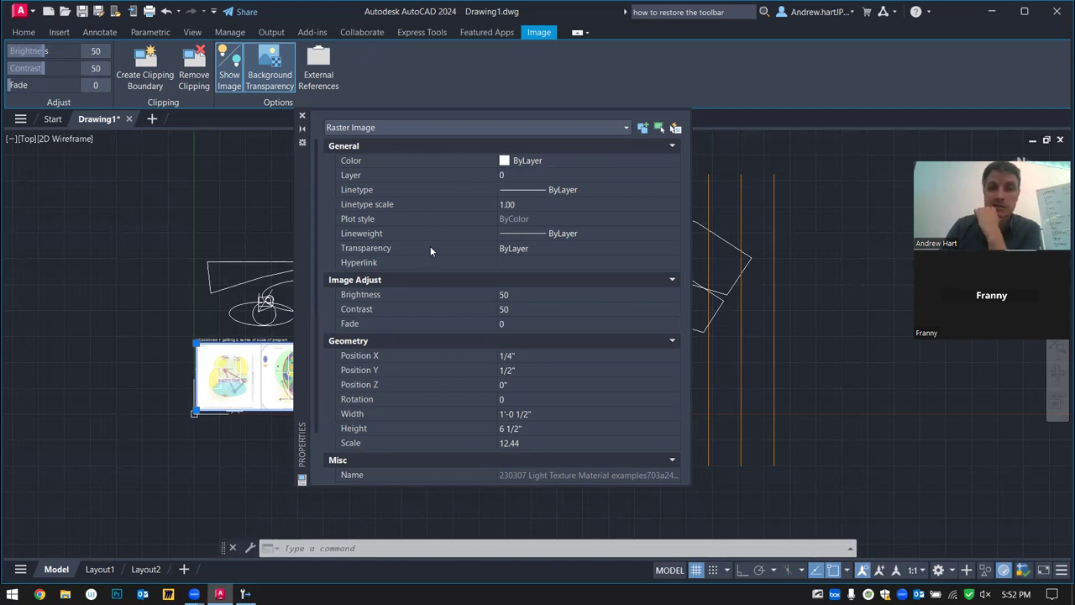
left_click(521, 175)
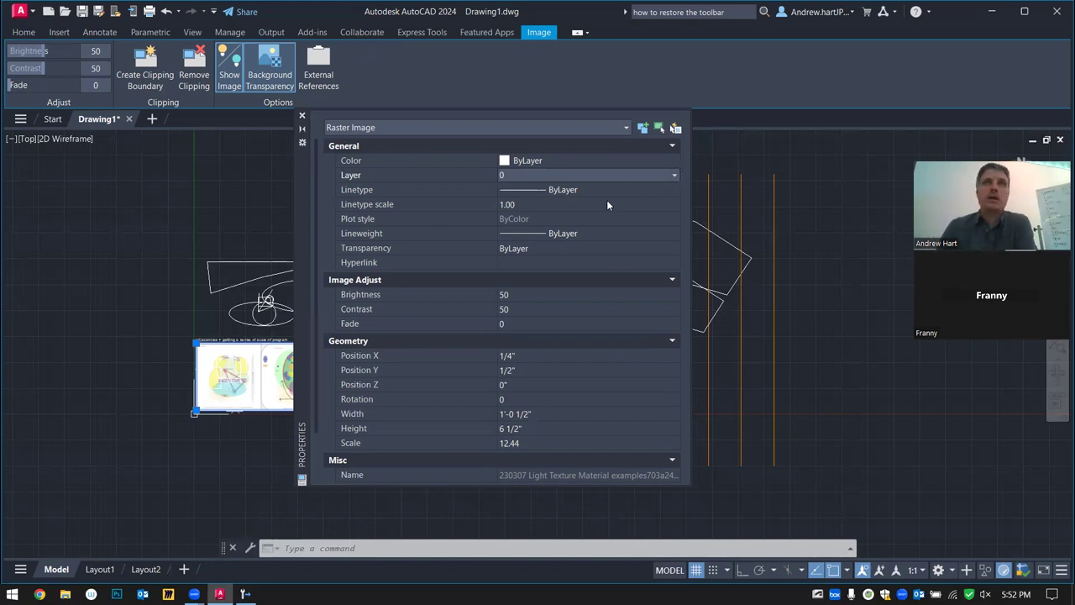
left_click(302, 115)
key("Escape")
key("Escape")
key("Escape")
left_click(338, 379)
left_click(324, 398)
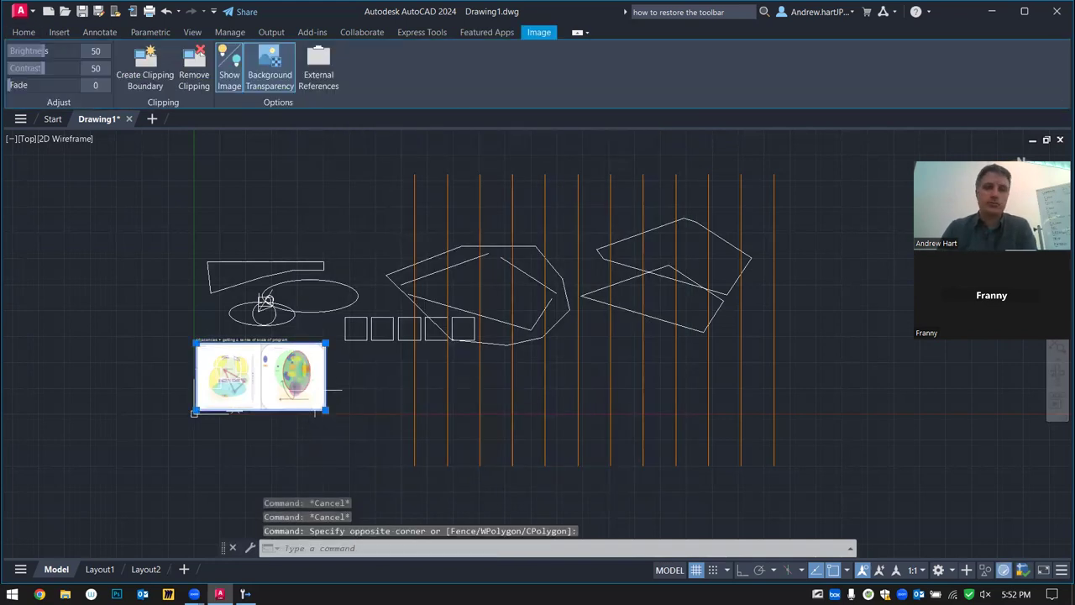
Set the selected image's Layer to 90 Map image and close the Properties palette
right_click(314, 391)
left_click(353, 367)
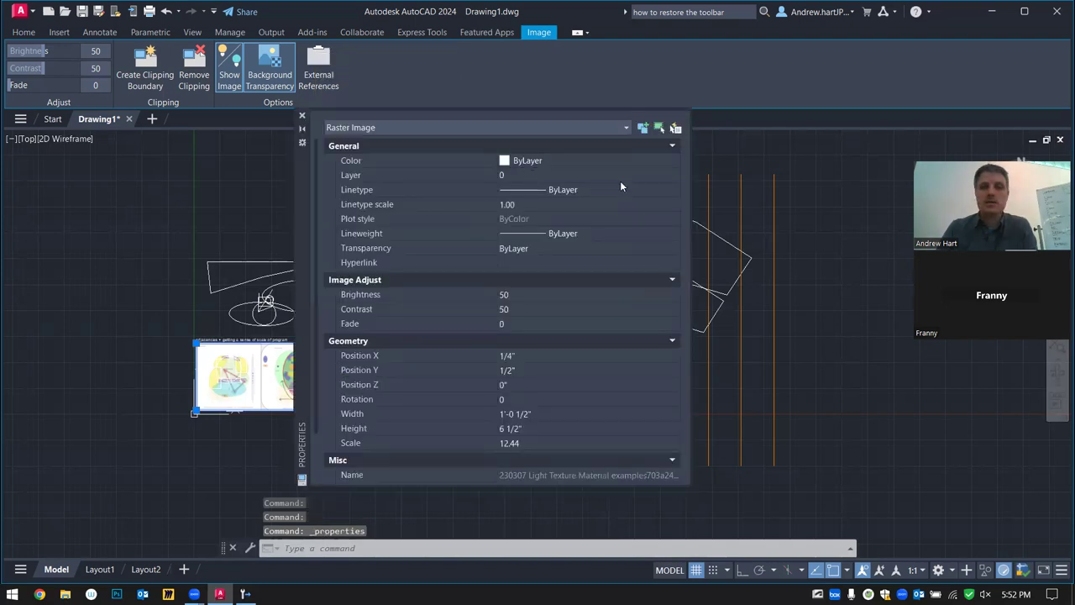
left_click(535, 174)
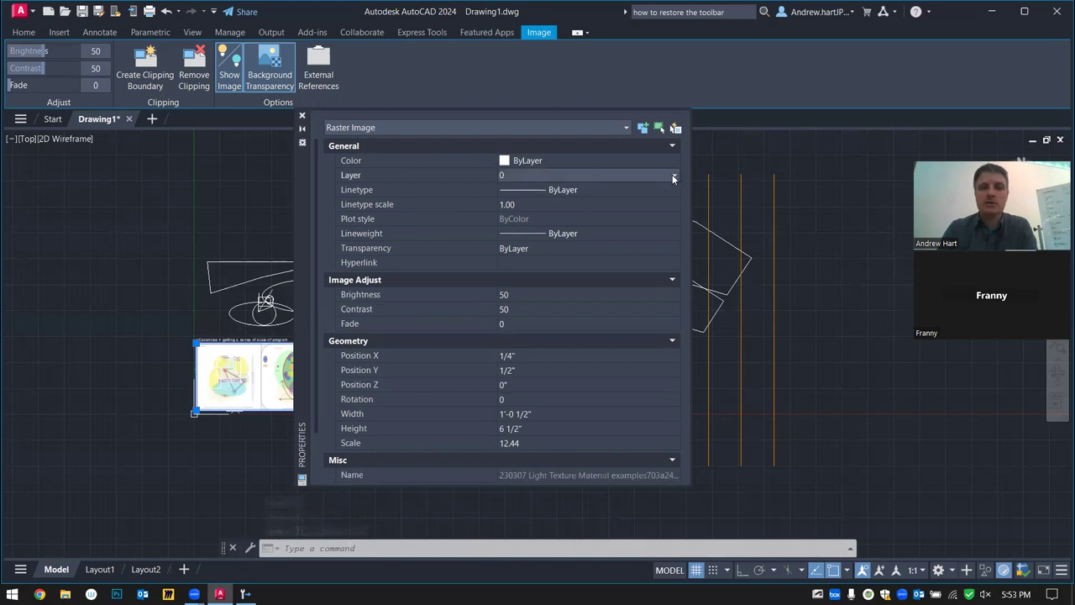
left_click(672, 175)
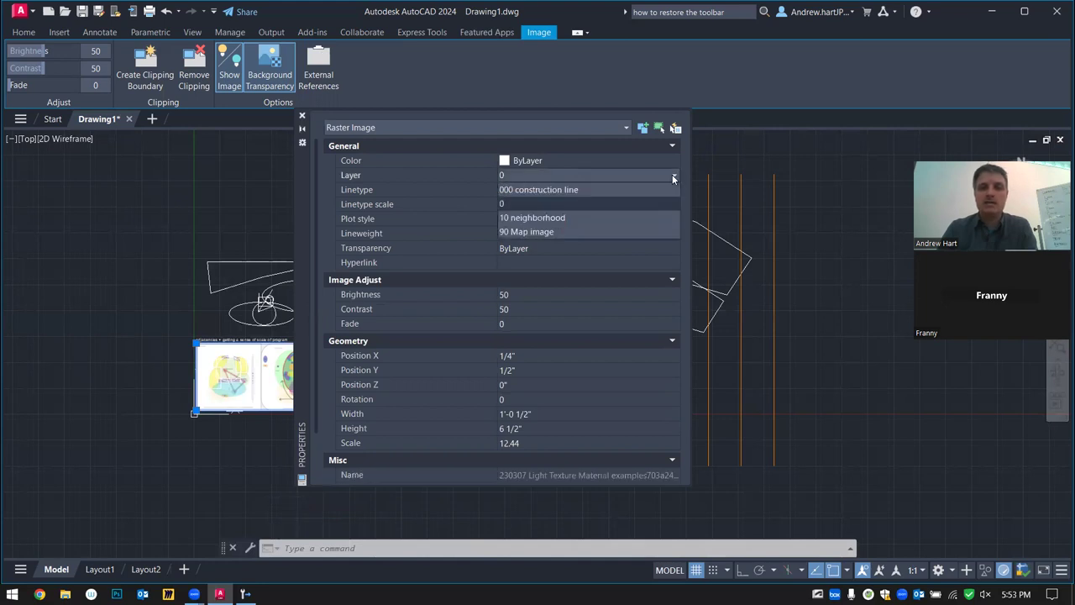
left_click(626, 231)
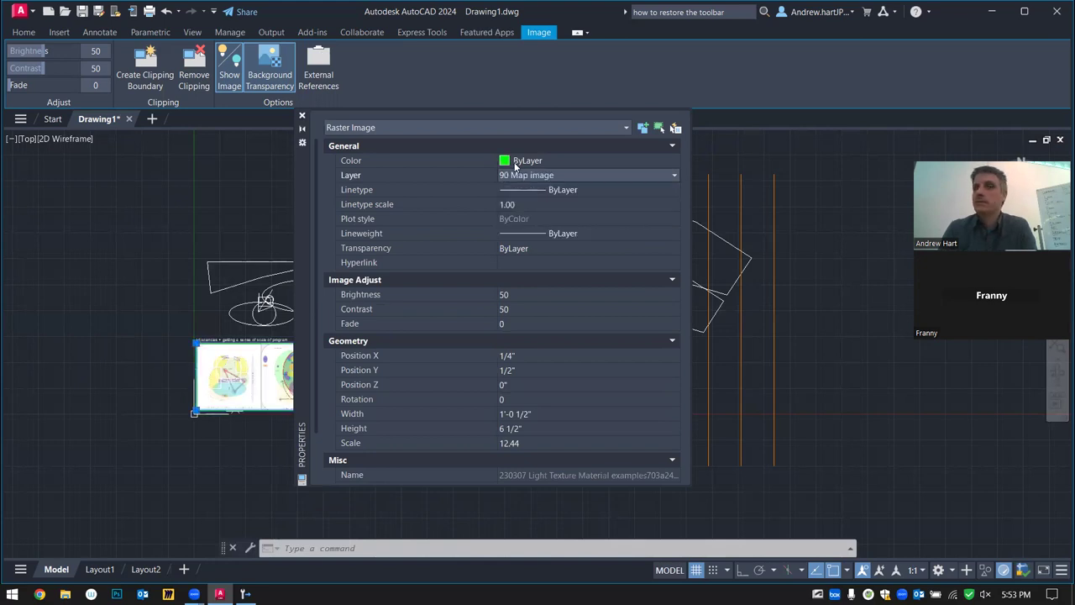
left_click(303, 118)
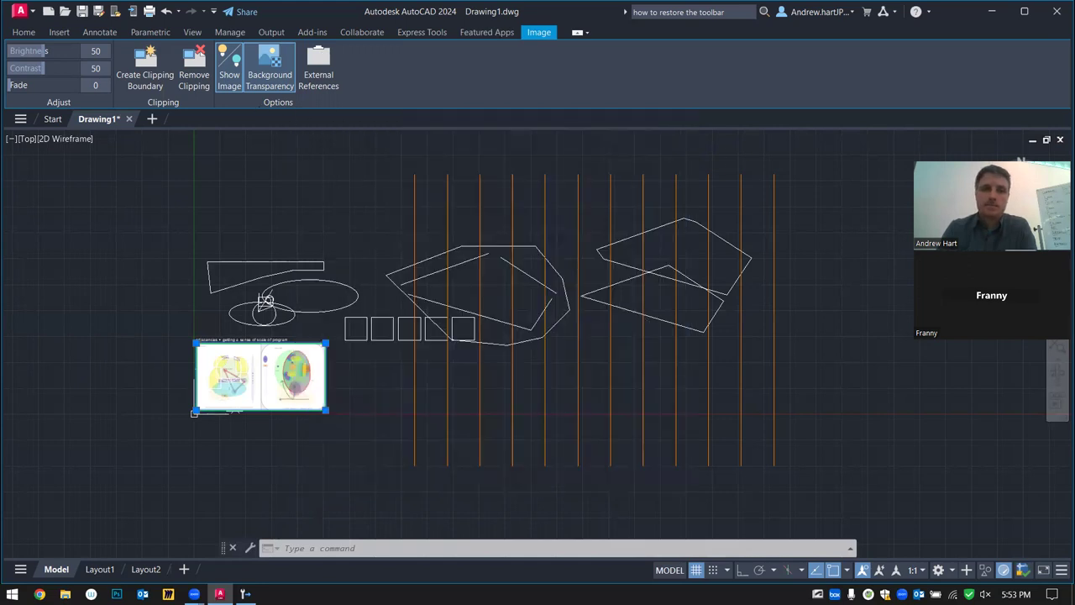
Zoom in on the map image, window-select it, and bring up its right-click menu
key("Escape")
key("Escape")
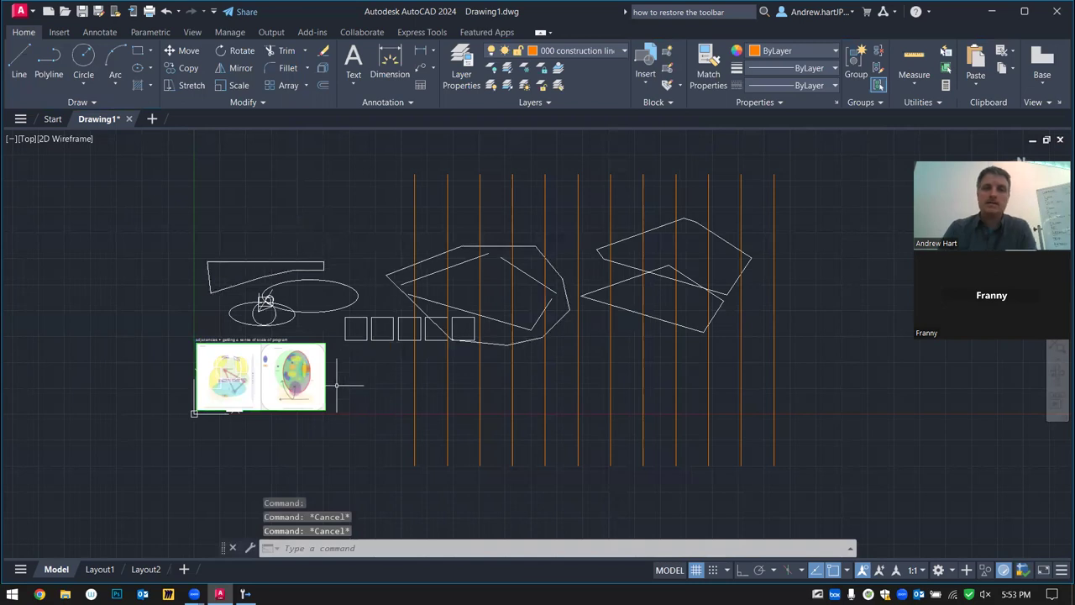
scroll(295, 397, "up", 5)
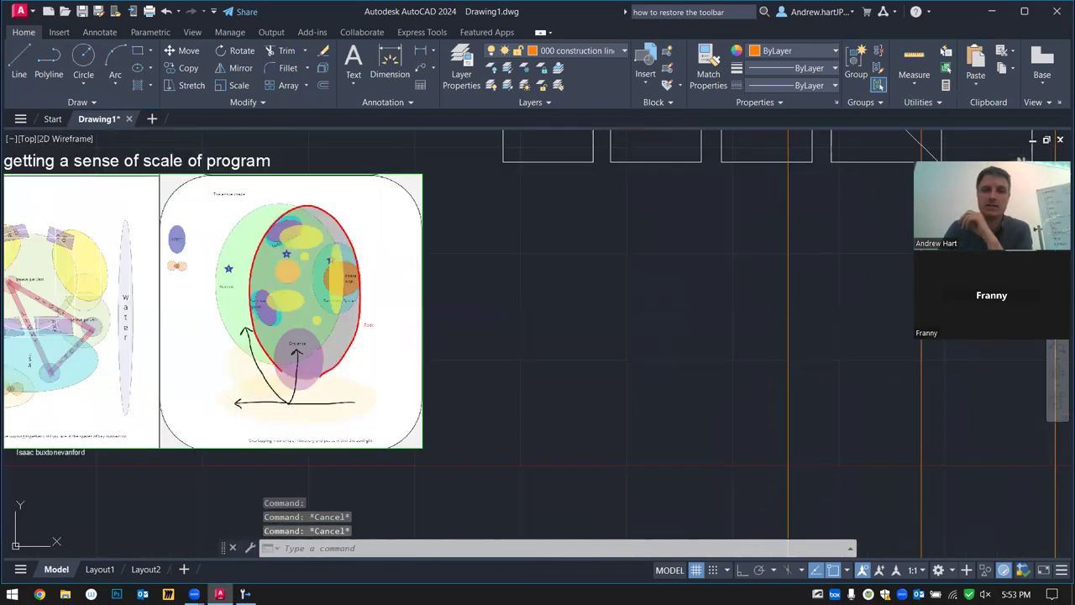
scroll(336, 382, "down", 10)
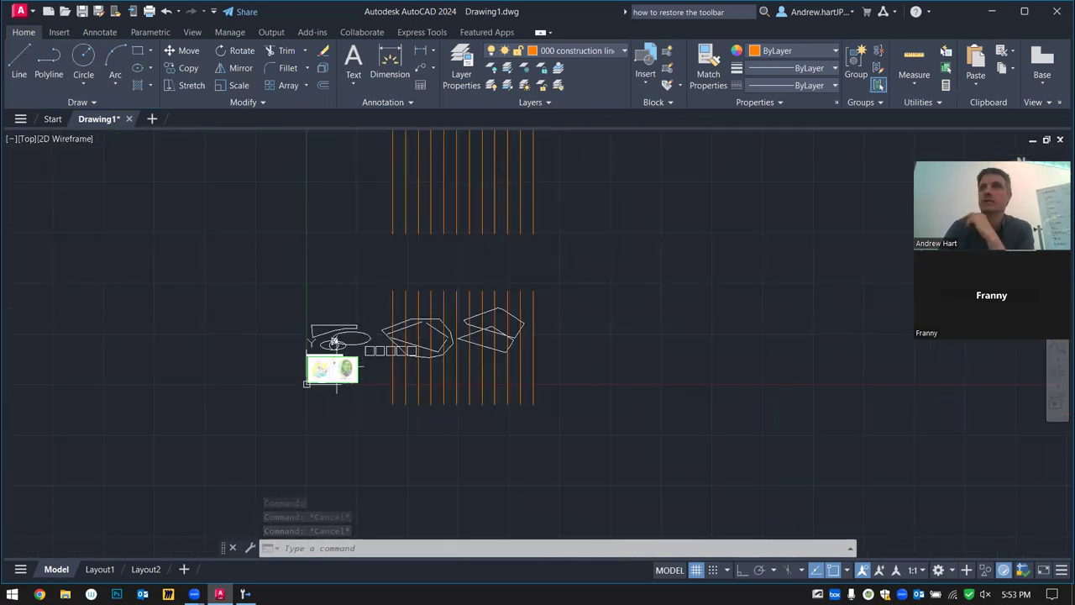
scroll(336, 382, "up", 5)
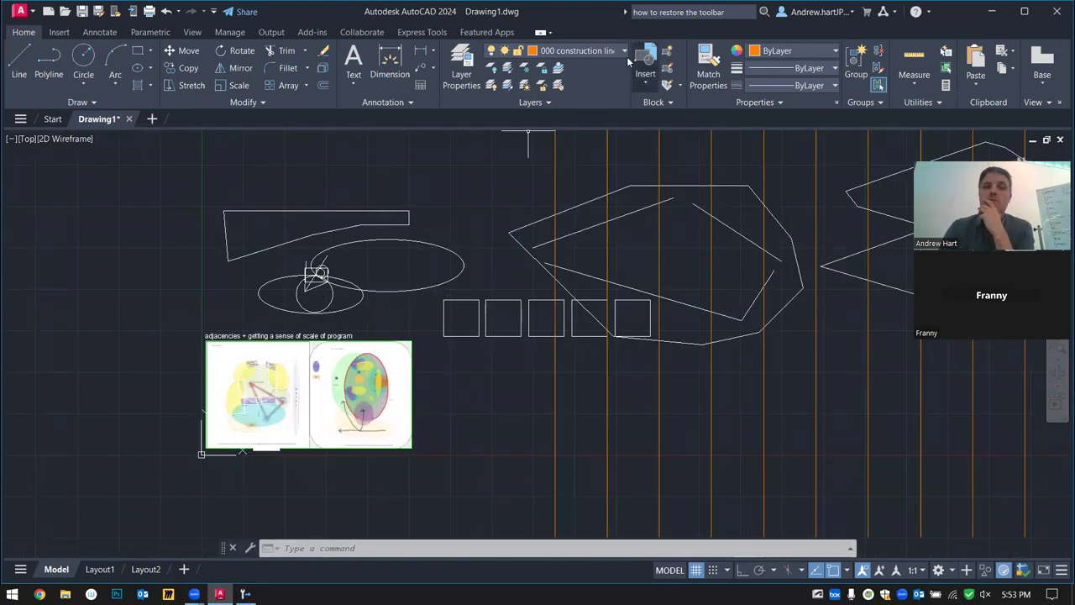
key("Escape")
key("Escape")
key("Escape")
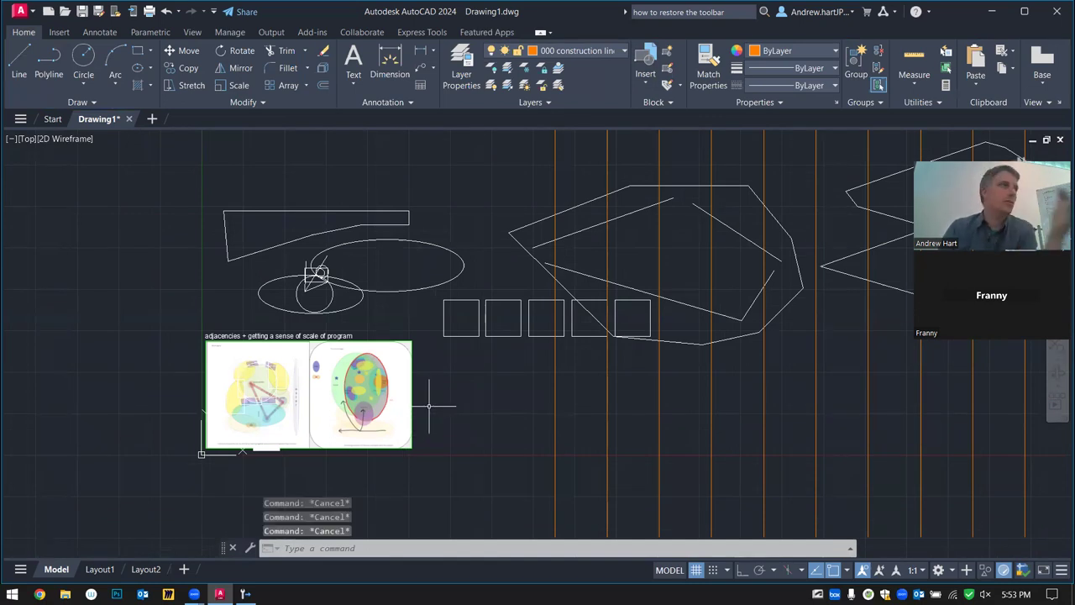
left_click(448, 391)
left_click(380, 421)
right_click(384, 403)
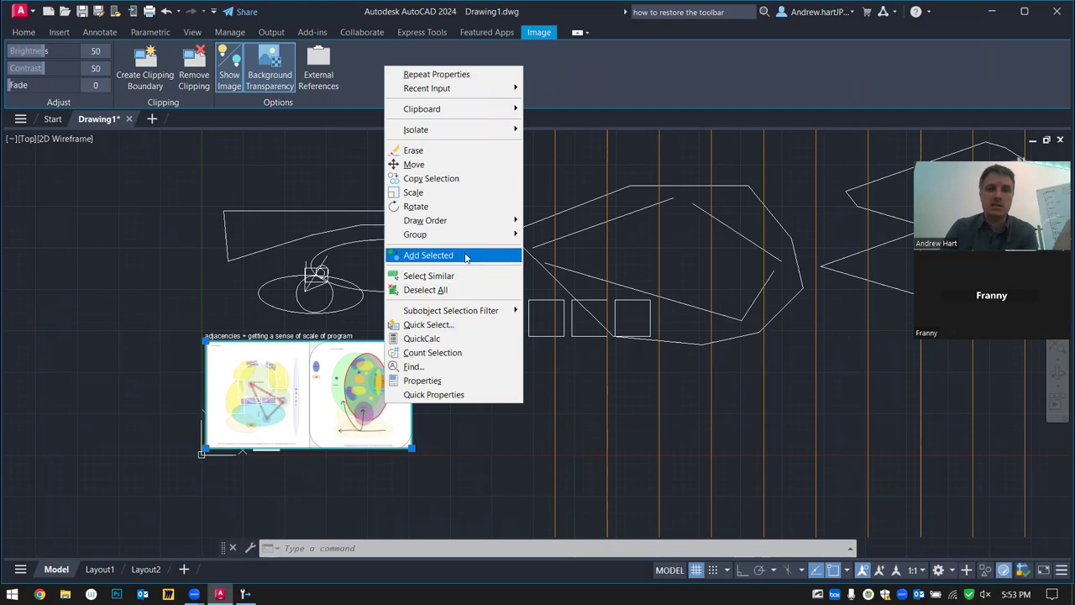
Adjust the image to brightness 23, contrast 26, fade 39, then undo it
left_click(481, 382)
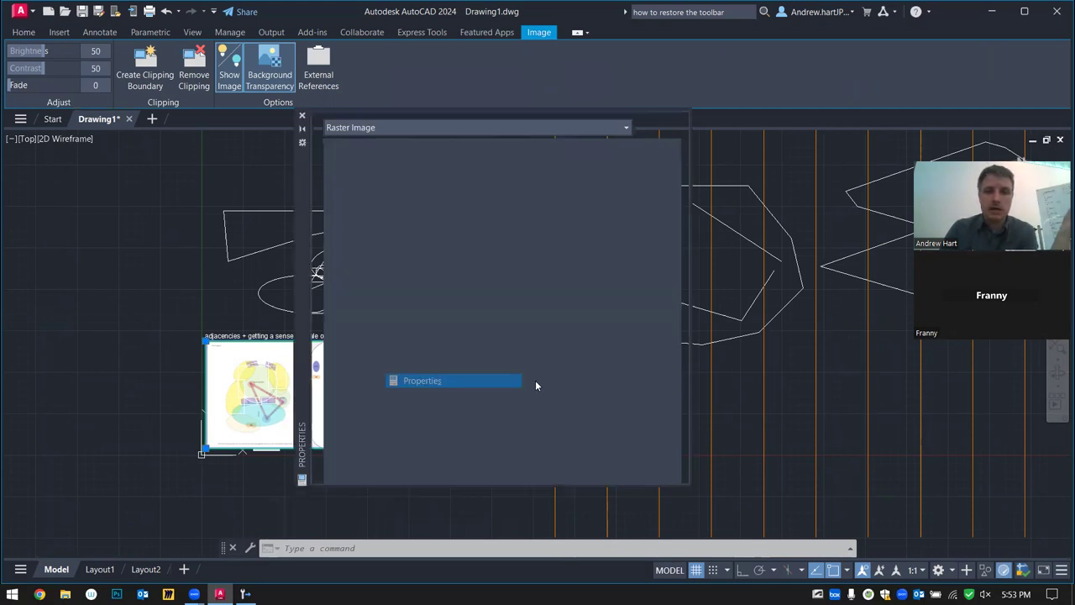
mouse_move(306, 194)
left_mouse_down()
mouse_move(441, 204)
mouse_move(468, 173)
left_mouse_up()
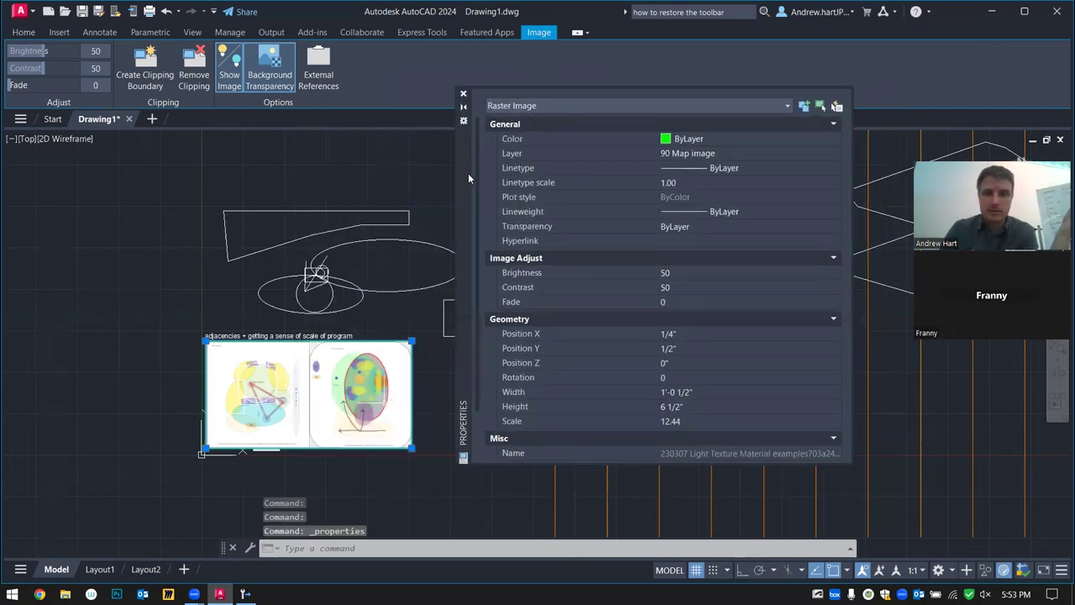
left_click(696, 273)
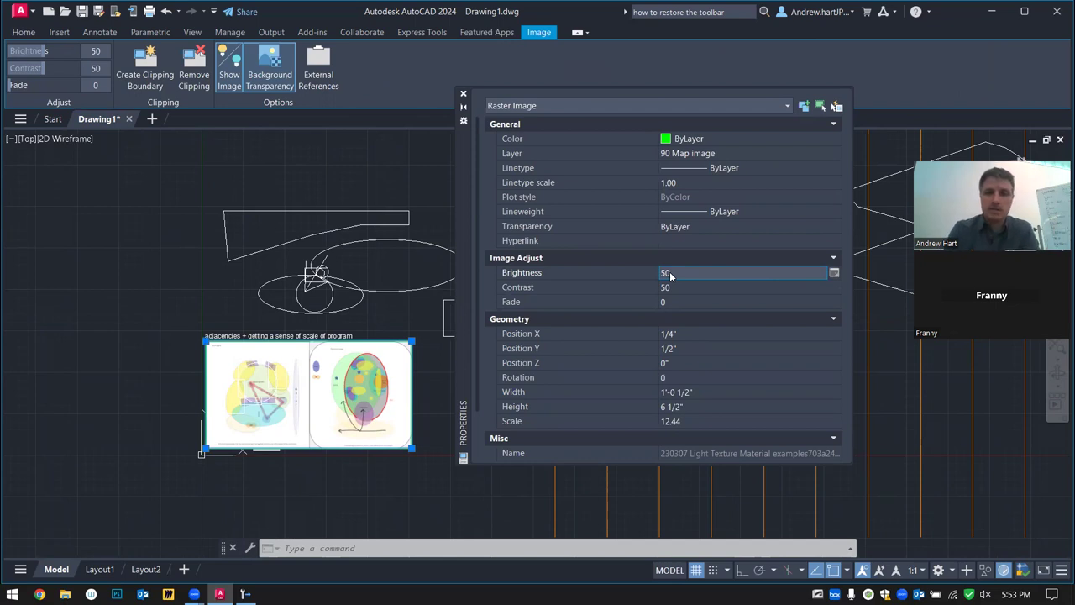
left_click(834, 273)
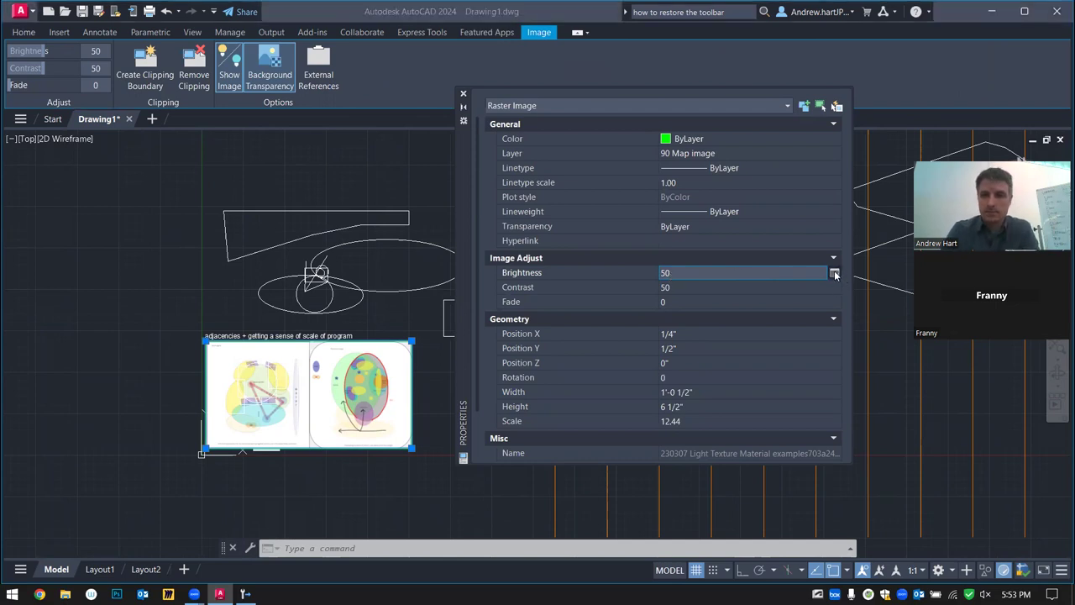
mouse_move(453, 254)
left_mouse_down()
mouse_move(422, 258)
mouse_move(437, 255)
left_mouse_up()
left_click_drag(455, 295, 448, 337)
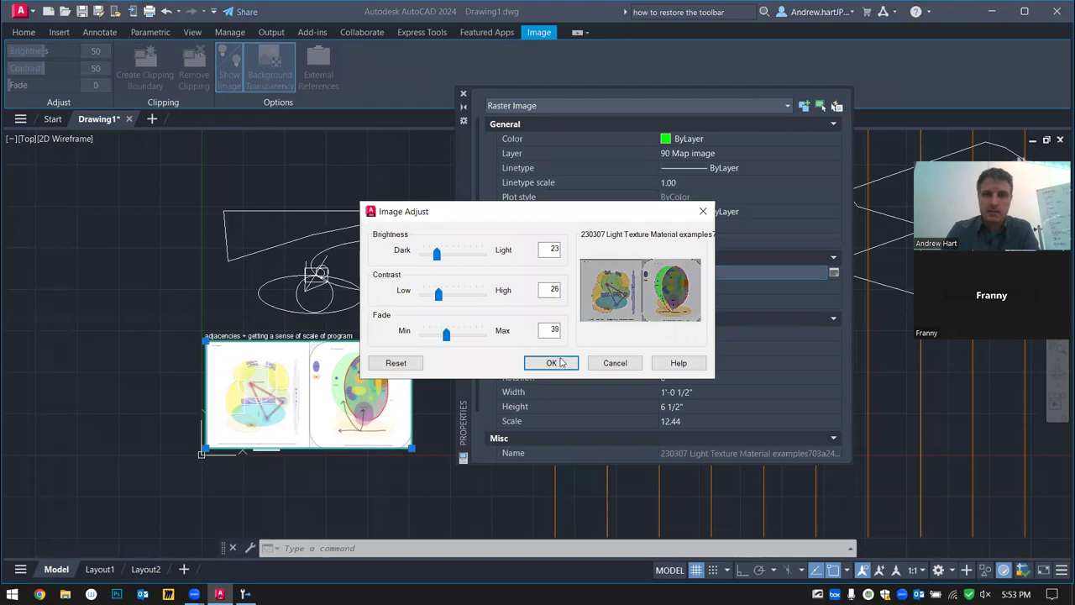
left_click(551, 362)
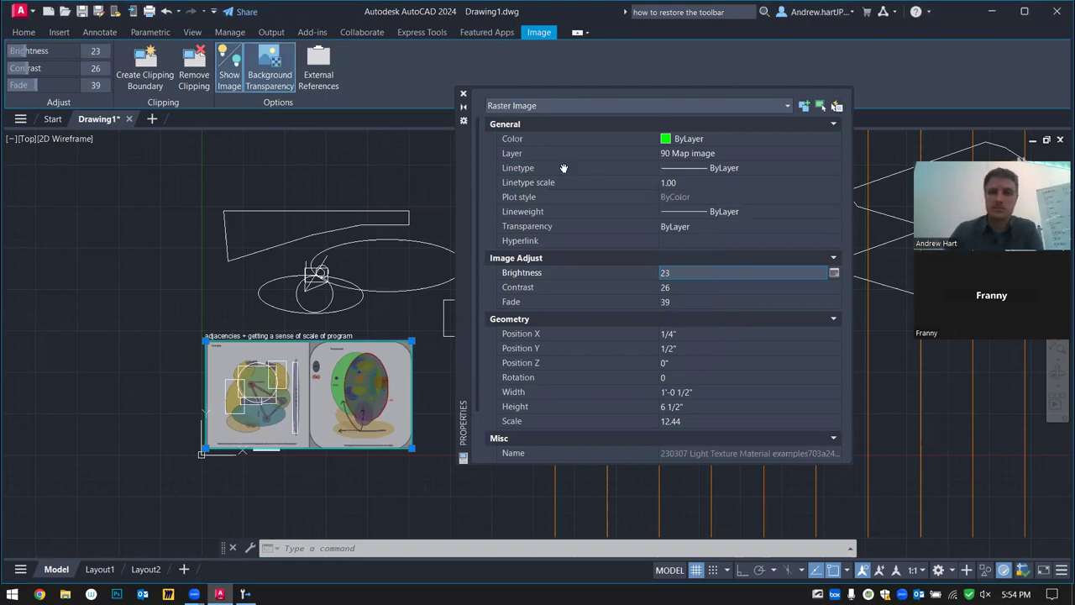
left_click(462, 94)
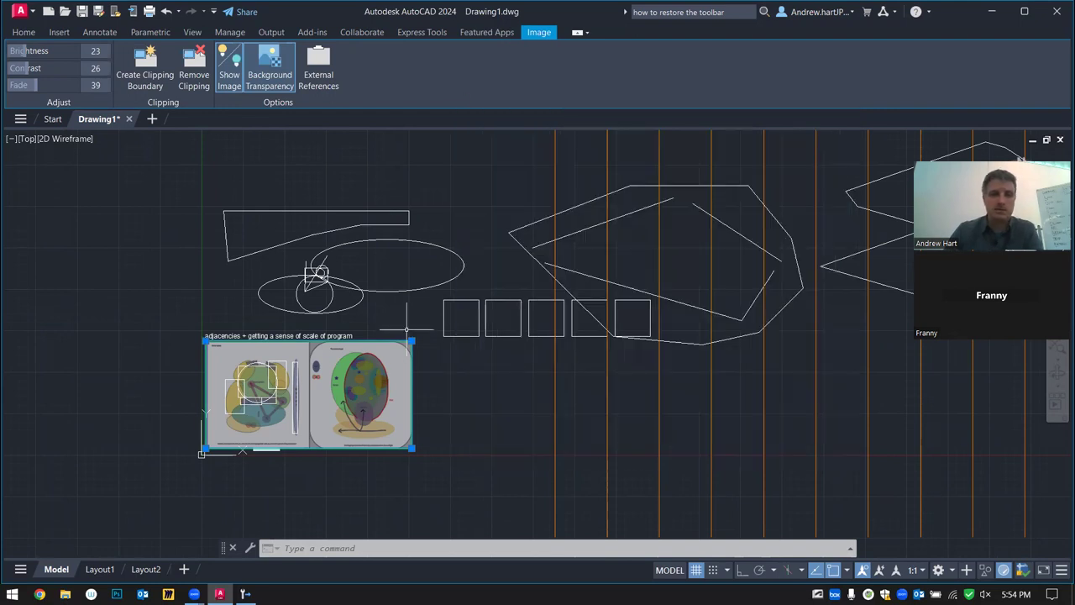
key("ctrl+z")
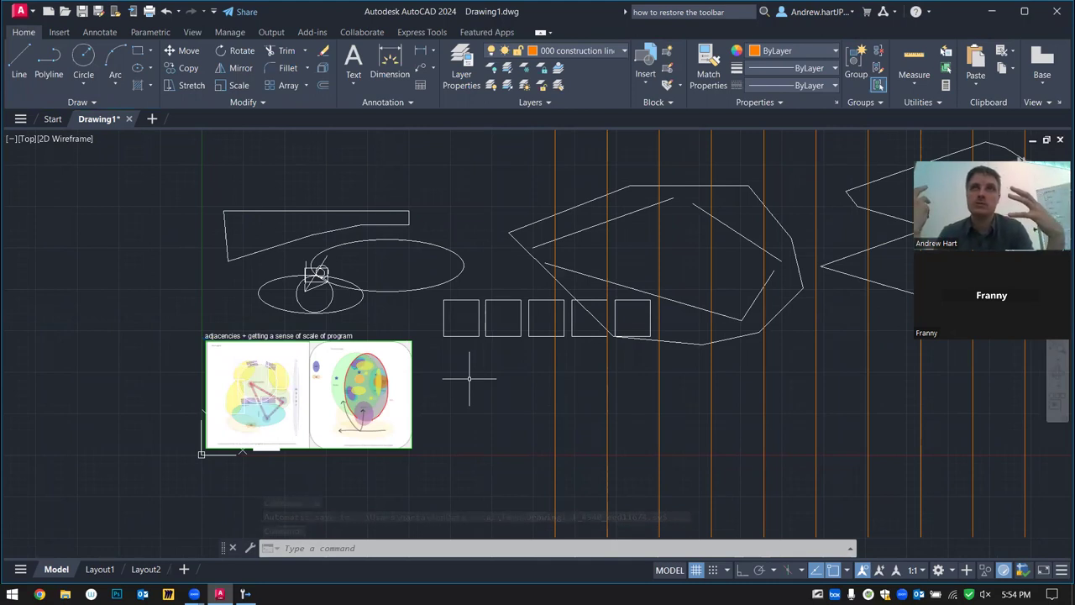
Reselect the image and set brightness 16, contrast 20, fade 49 in Image Adjust
left_click(458, 370)
left_click(371, 398)
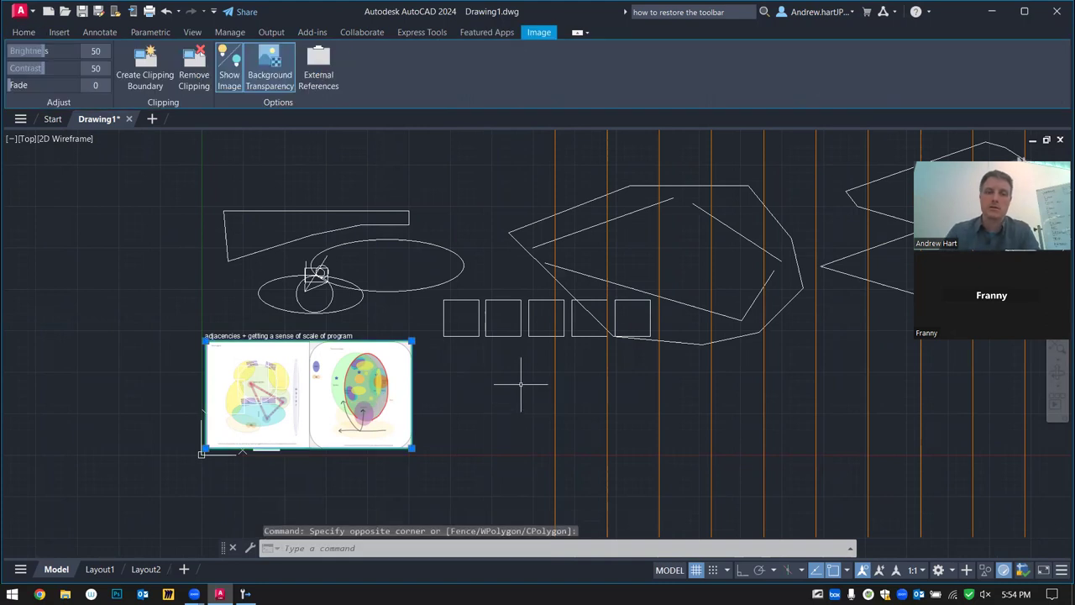
right_click(378, 374)
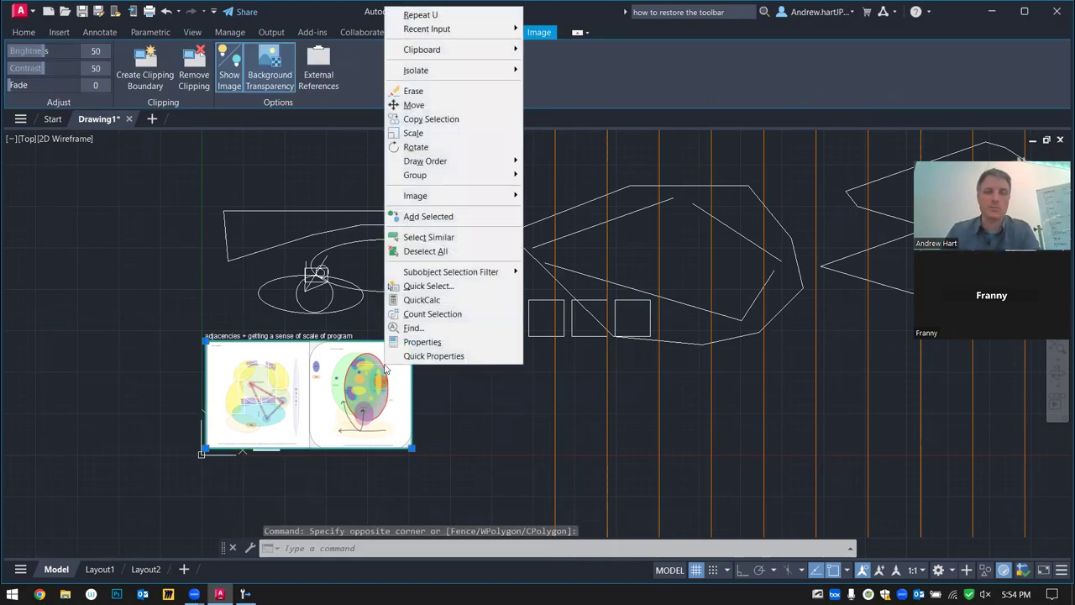
left_click(485, 343)
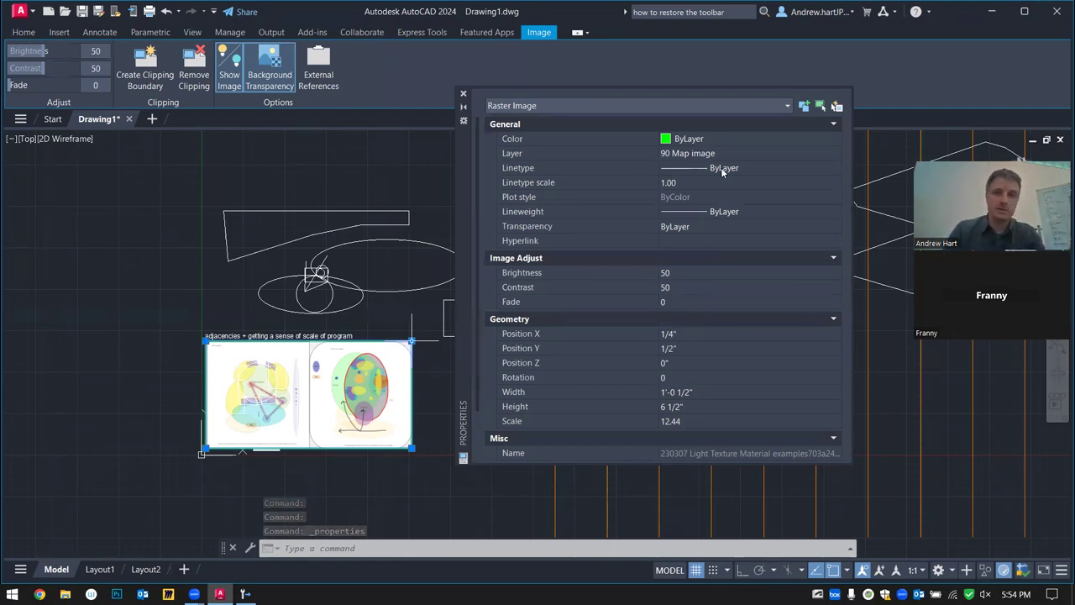
left_click(783, 277)
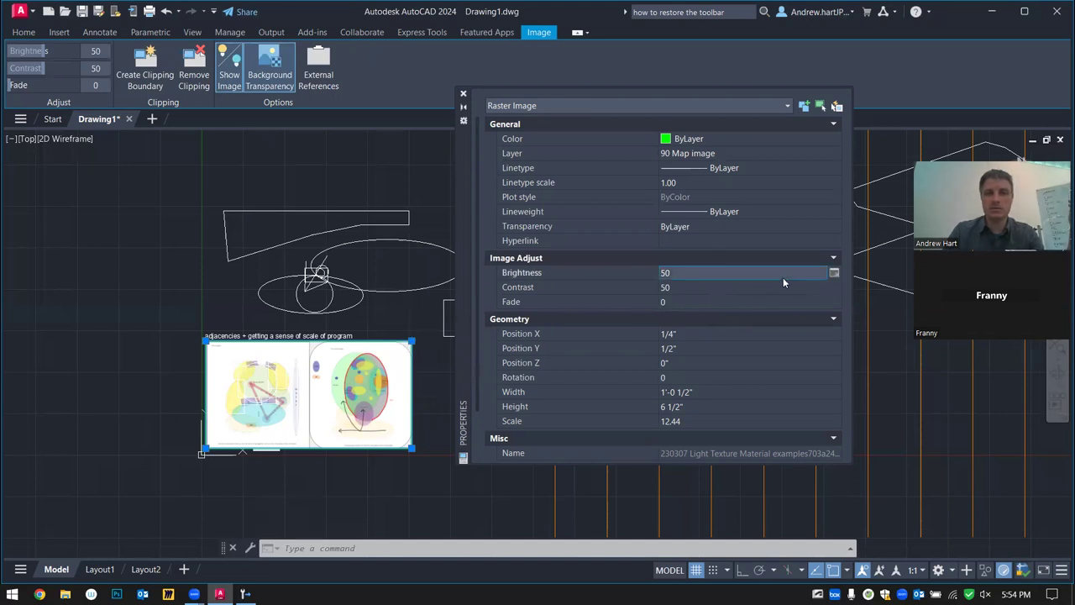
left_click(834, 274)
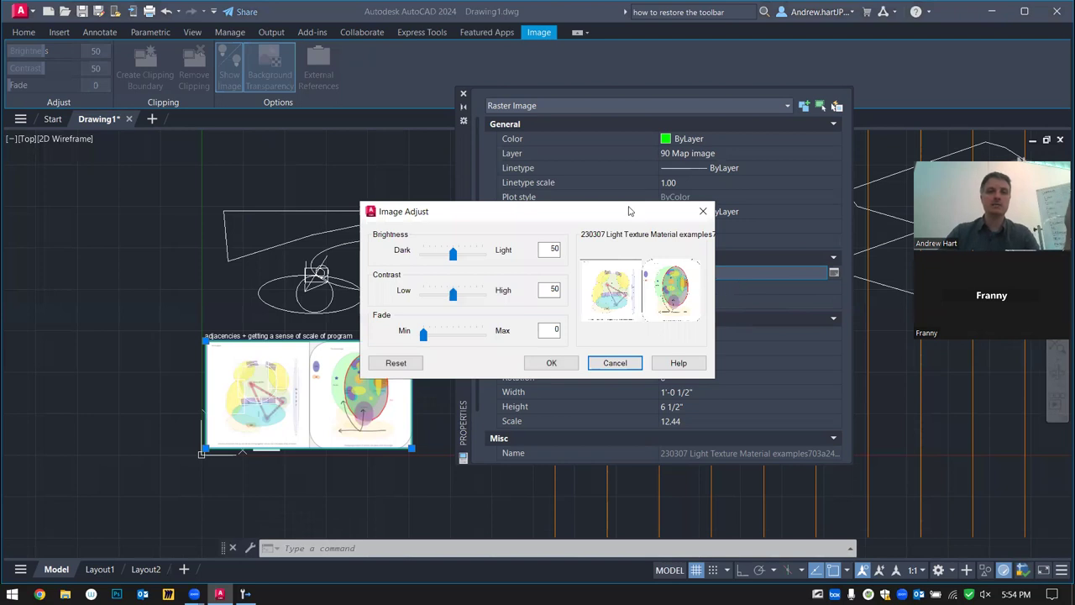
left_click_drag(629, 210, 417, 150)
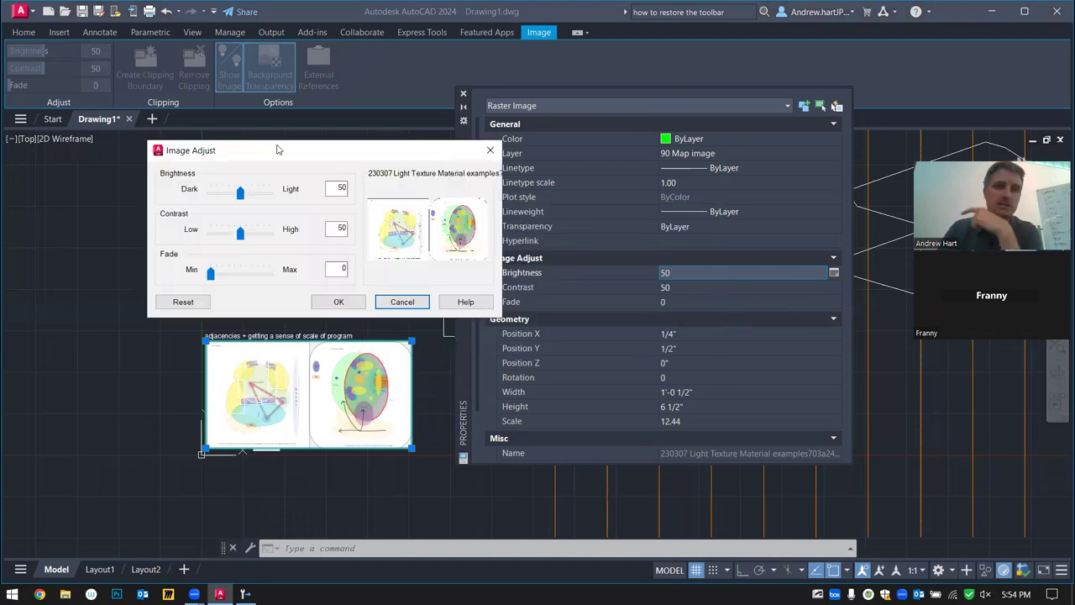
left_click_drag(241, 200, 220, 193)
mouse_move(240, 233)
left_mouse_down()
mouse_move(256, 235)
mouse_move(222, 235)
left_mouse_up()
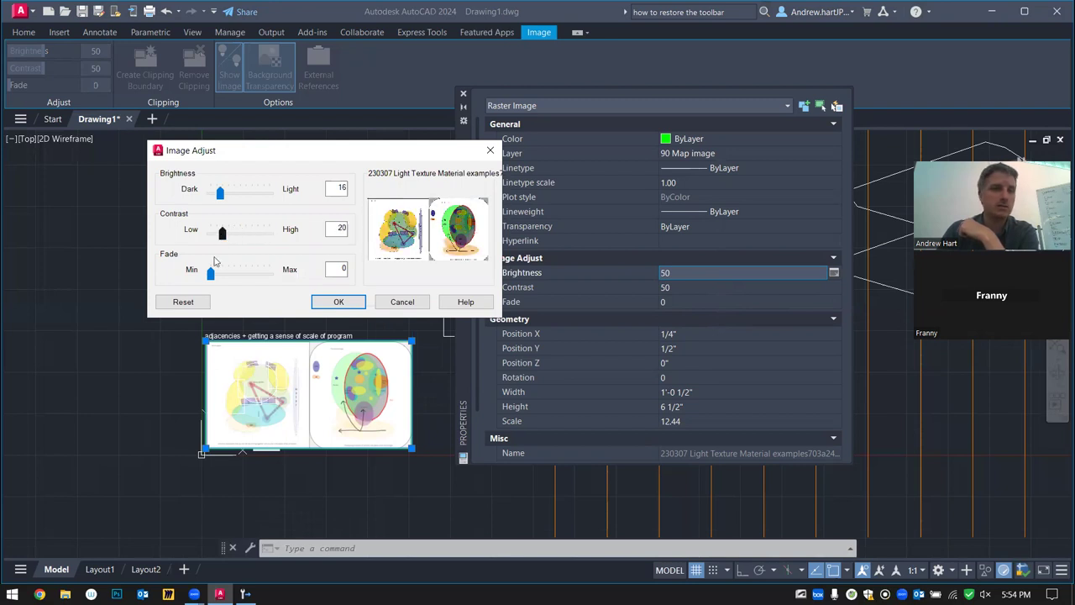
left_click_drag(211, 277, 243, 273)
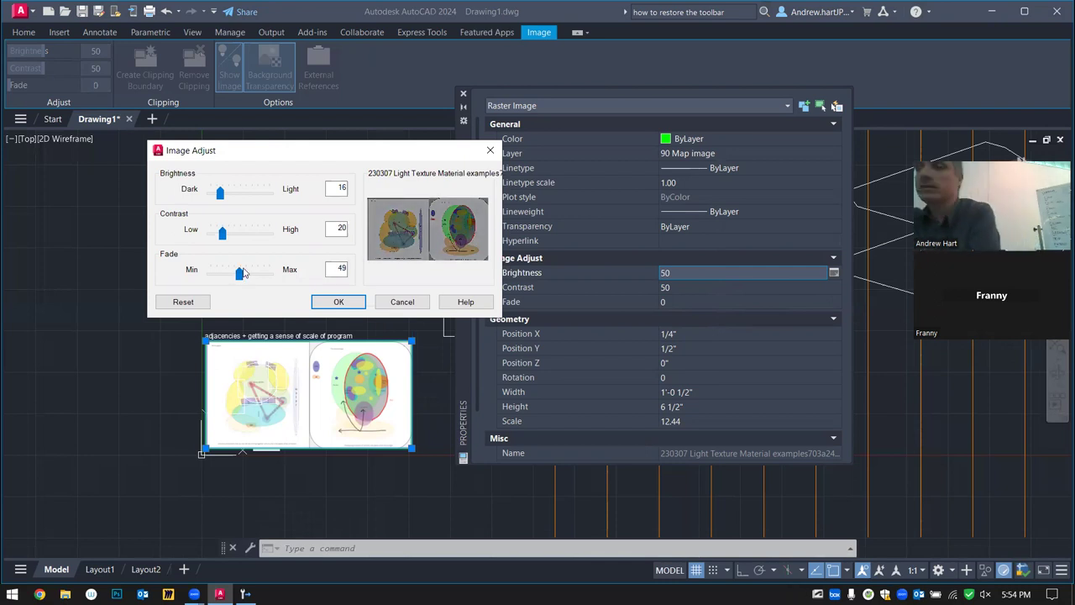
left_click(337, 301)
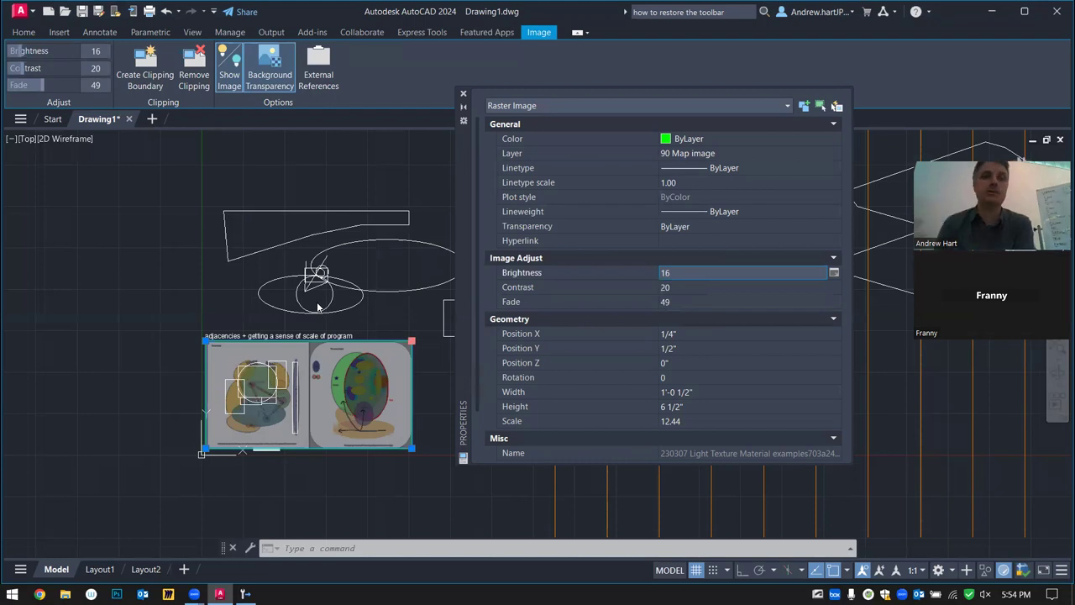
Reset the image adjustments to brightness 50, contrast 50 and fade 0
left_click(834, 271)
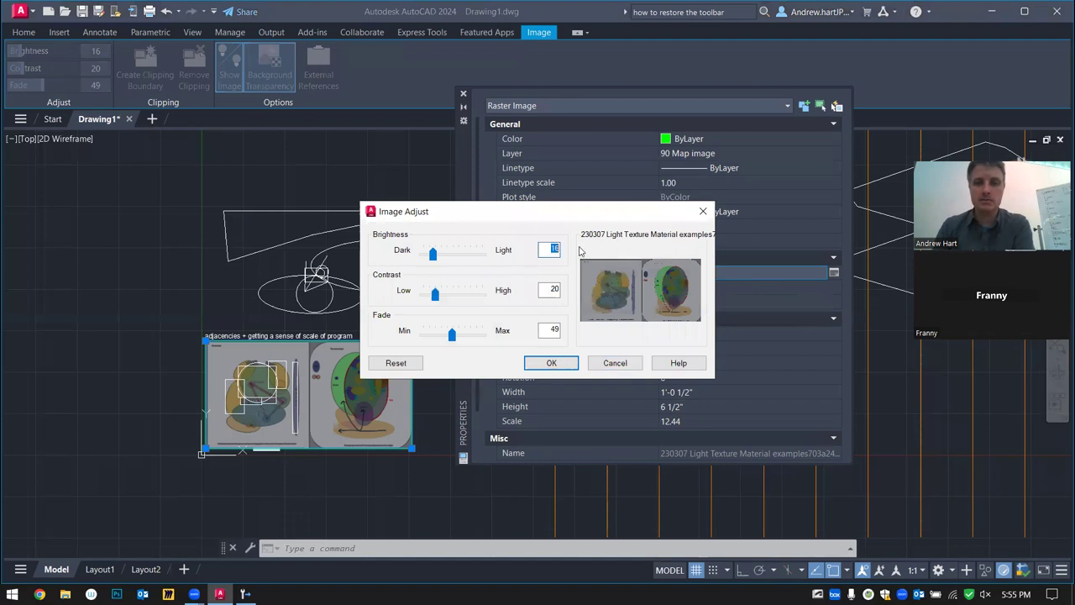
key("Tab")
type("50")
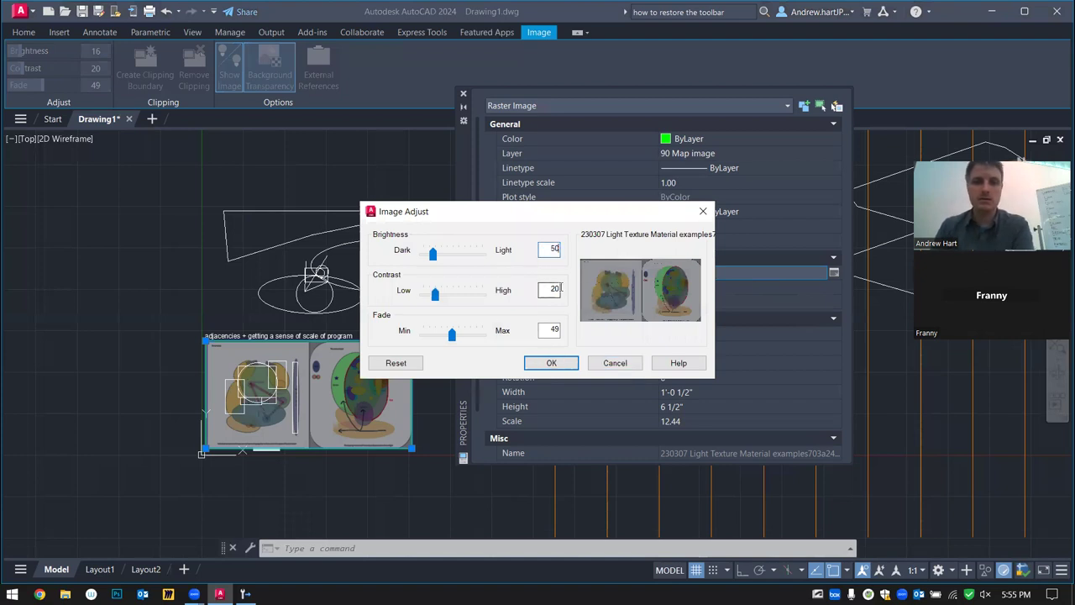
key("Tab")
type("0")
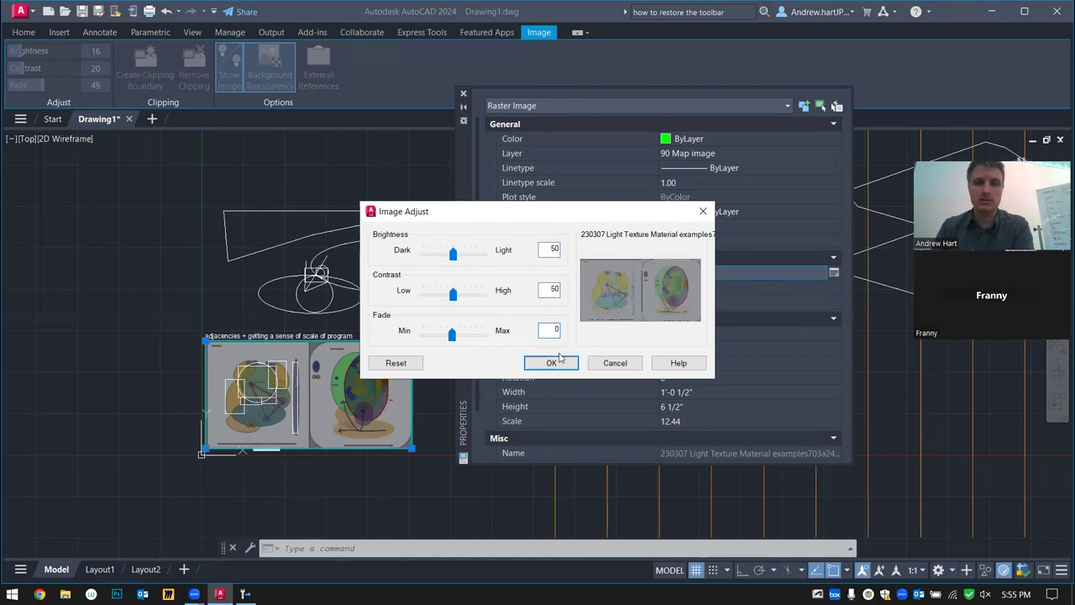
left_click(552, 363)
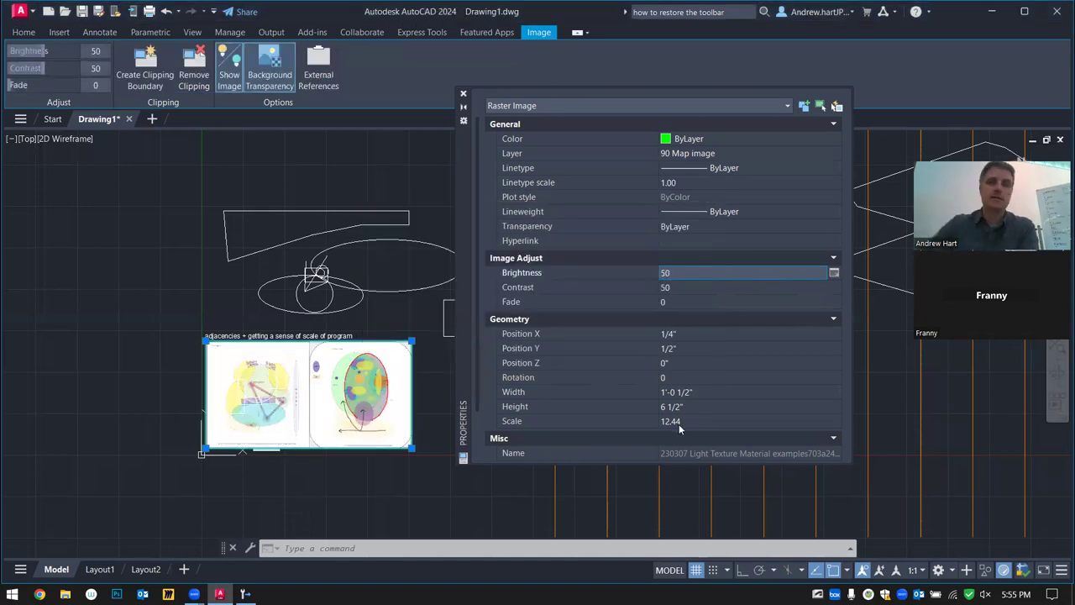
Raise the map image's fade to 70
left_click(833, 272)
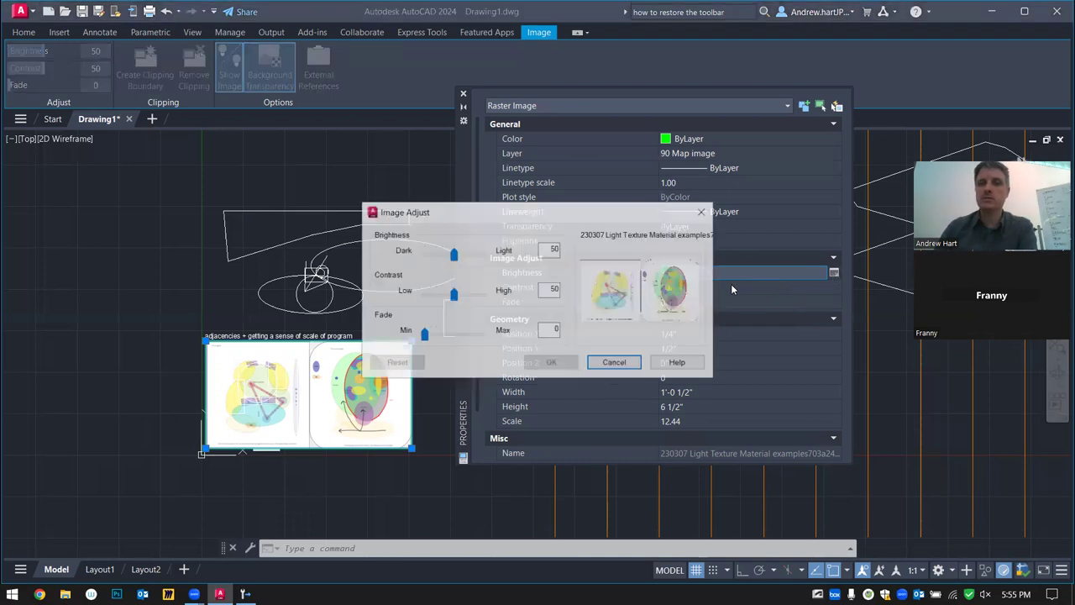
left_click_drag(424, 334, 466, 336)
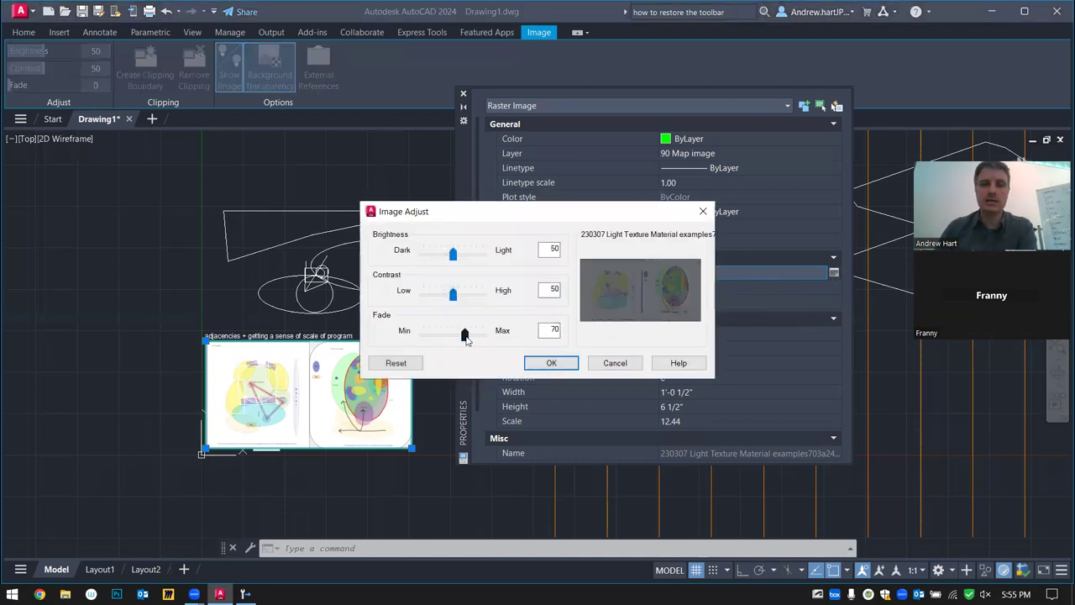
left_click(552, 367)
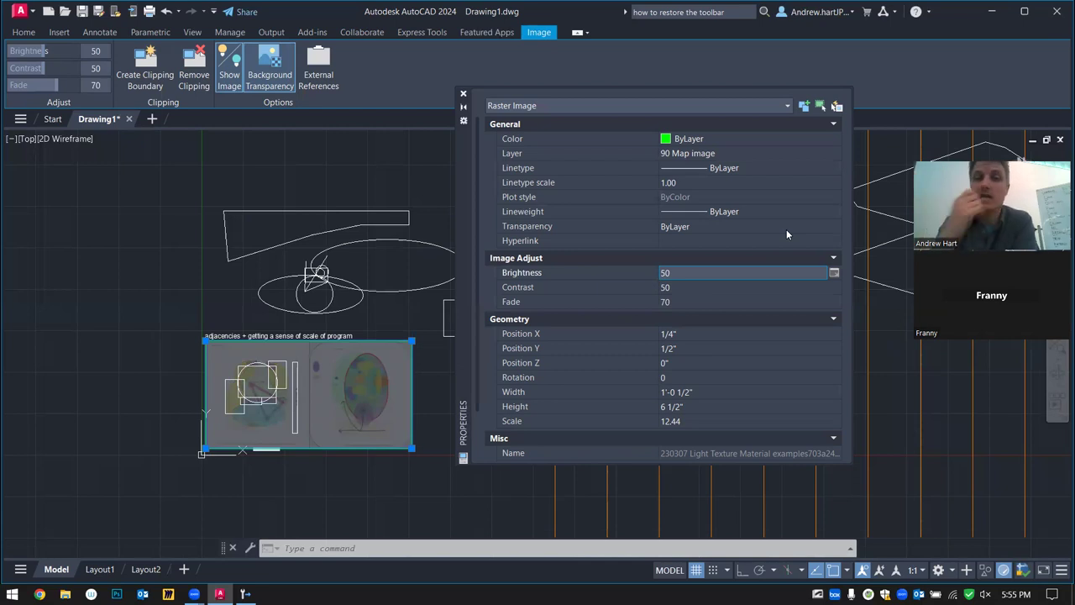
left_click(463, 94)
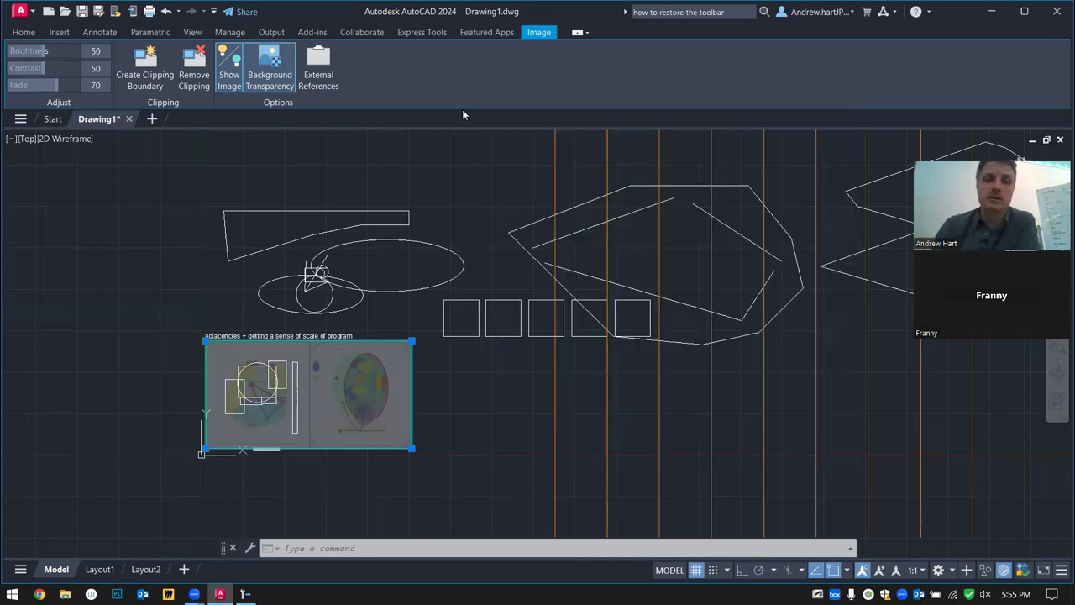
scroll(236, 417, "up", 6)
scroll(235, 417, "down", 5)
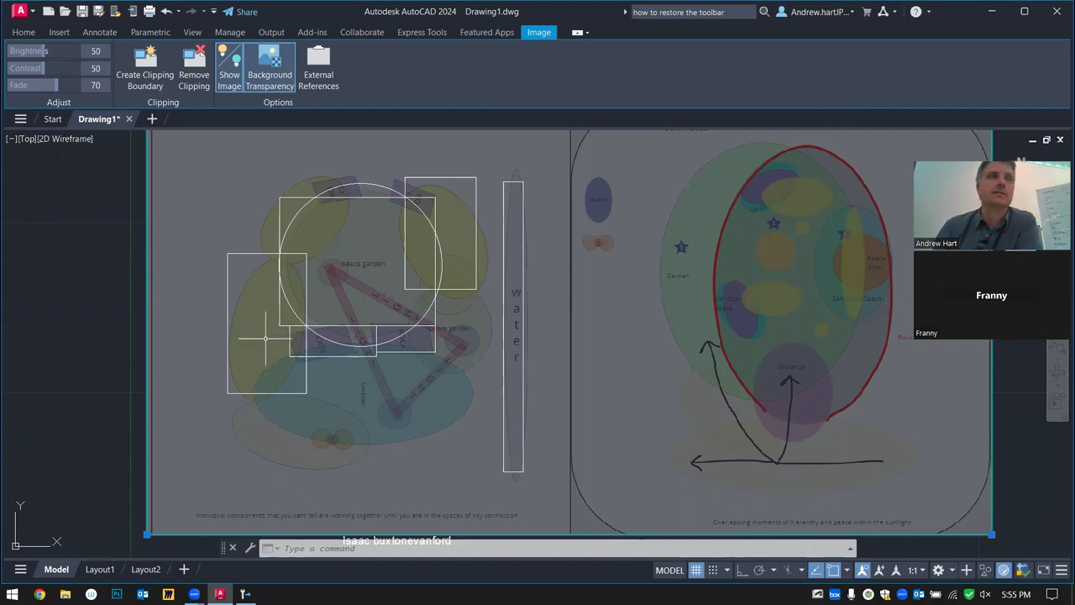
scroll(532, 315, "down", 4)
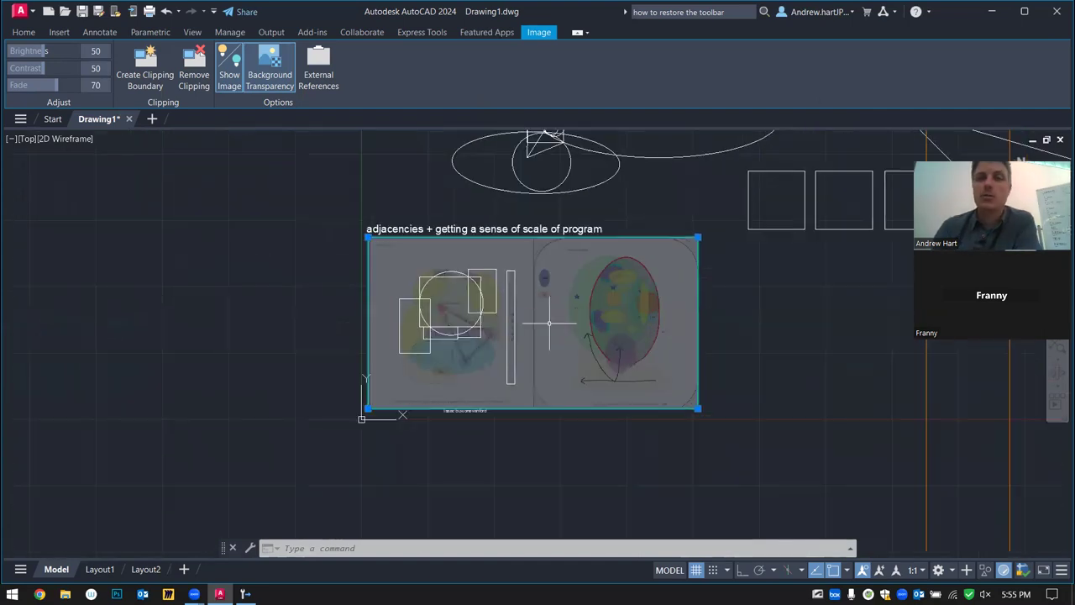
scroll(443, 298, "down", 2)
middle_click_drag(755, 278, 641, 287)
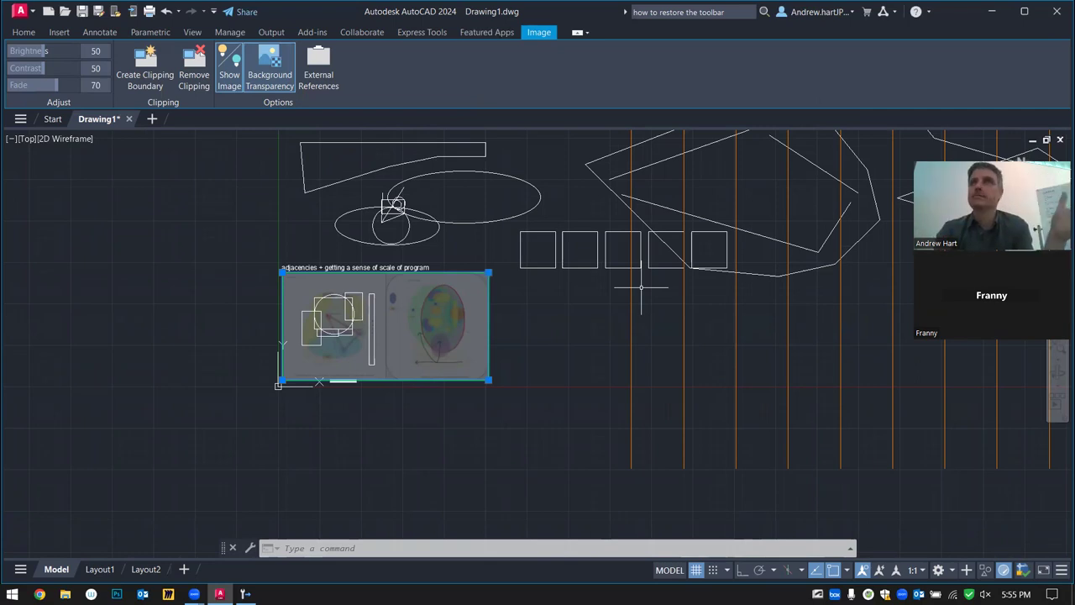
key("Escape")
key("Escape")
key("Escape")
left_click(539, 252)
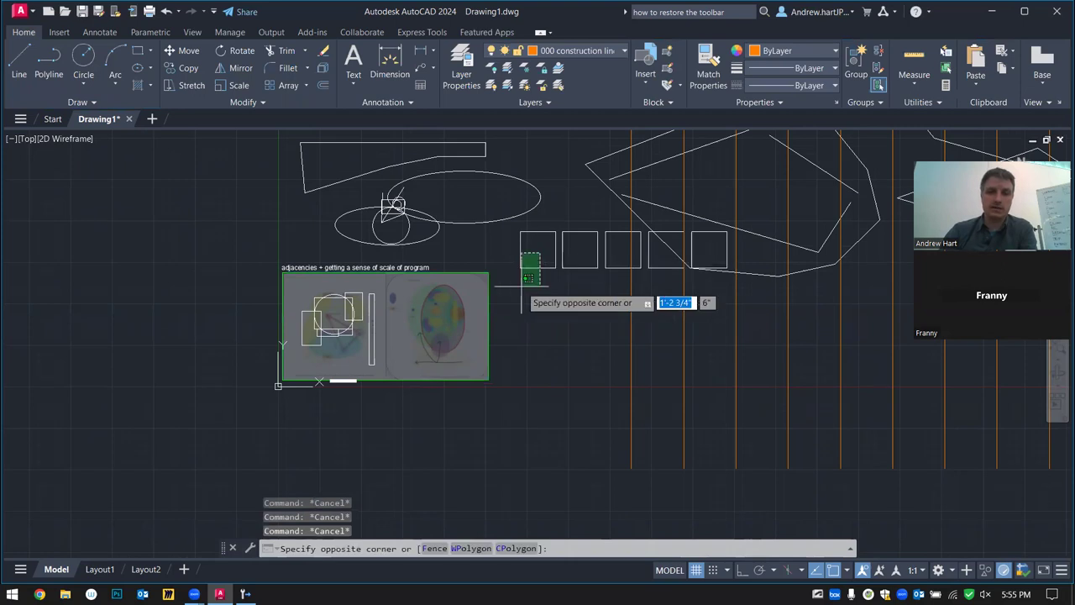
left_click(538, 274)
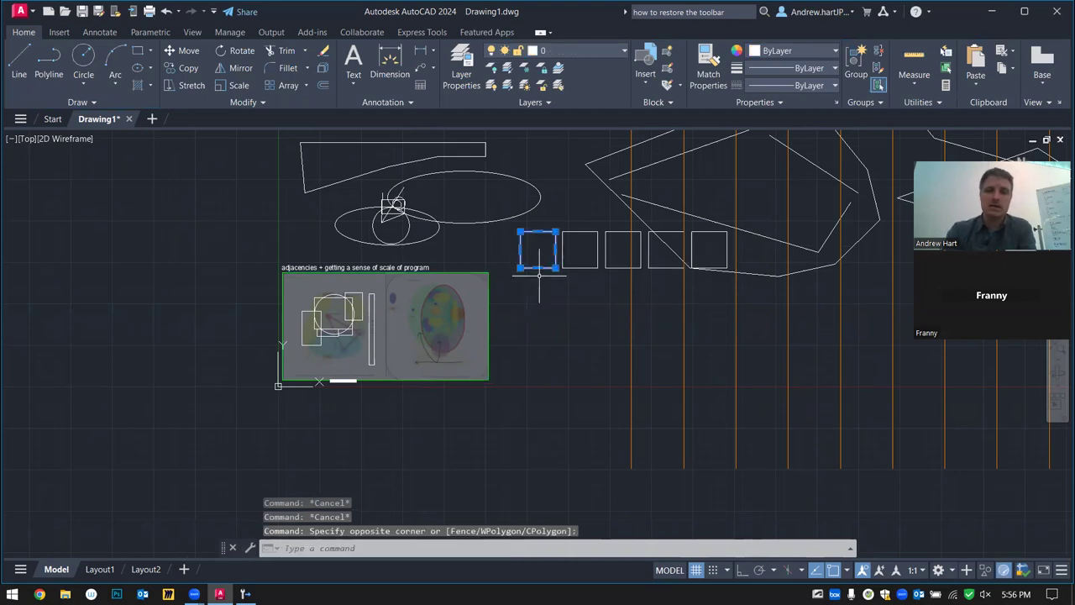
key("Escape")
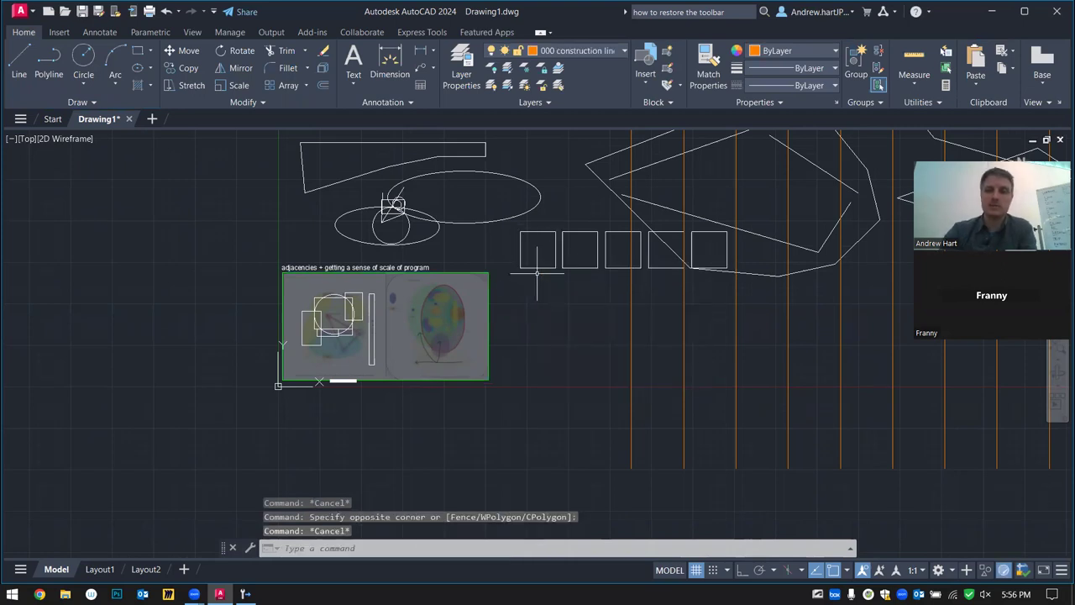
right_click(539, 270)
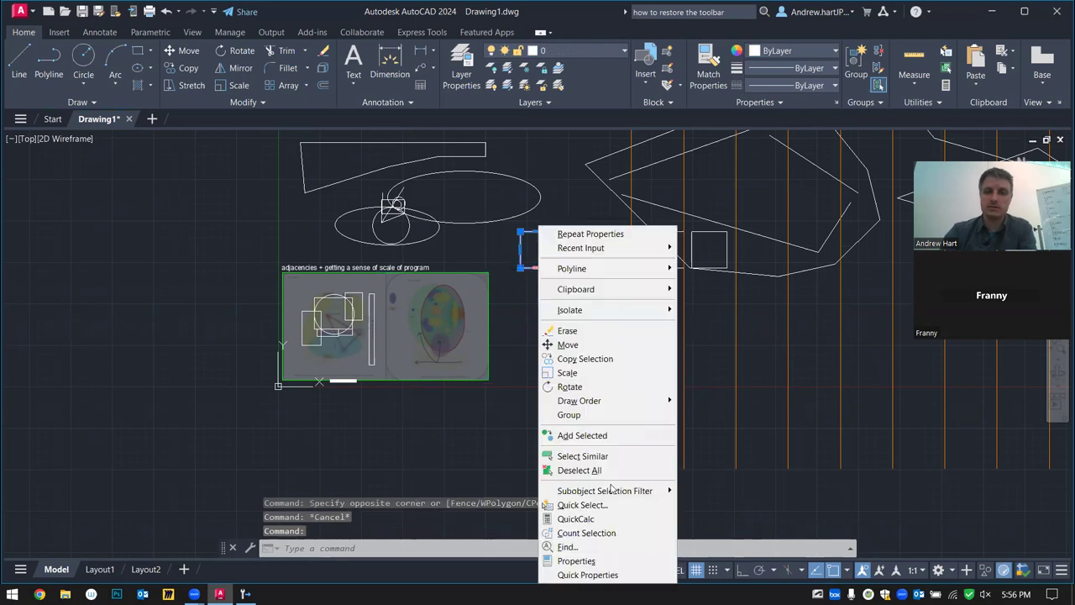
left_click(611, 562)
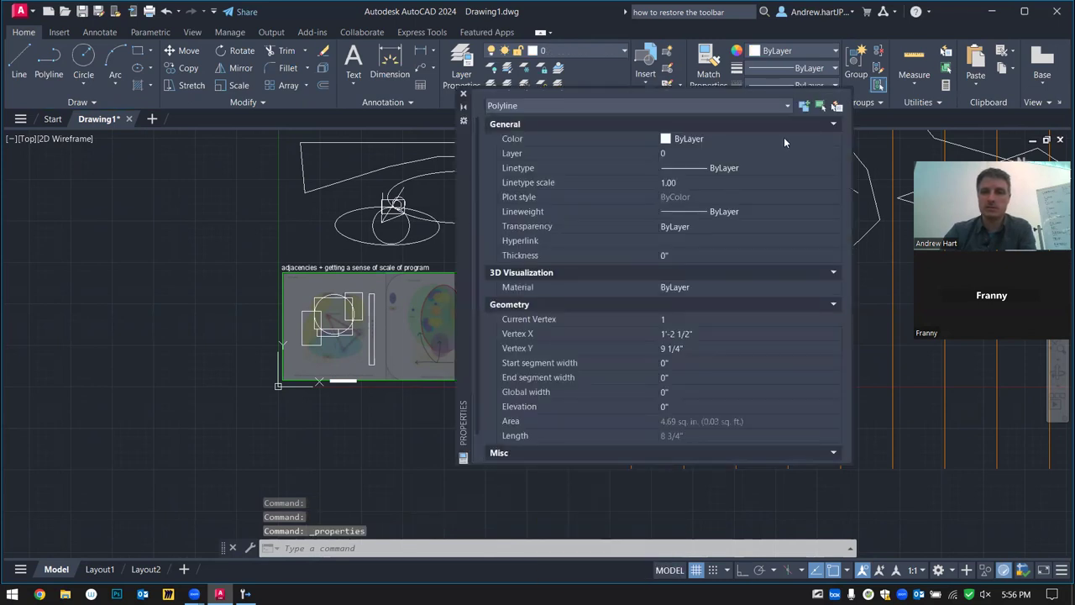
left_click(834, 155)
left_click(834, 155)
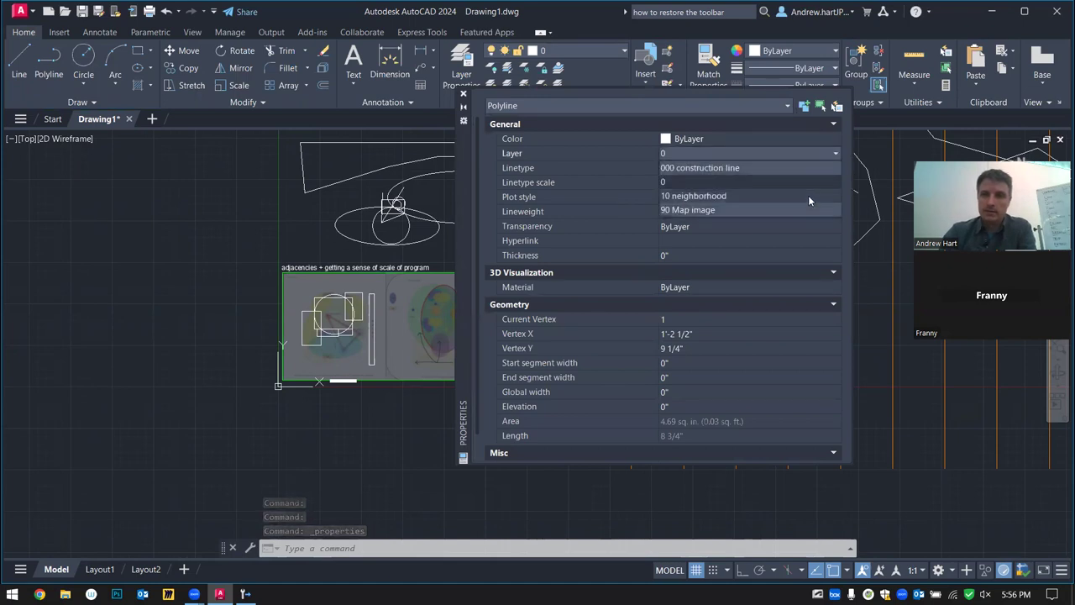
left_click(808, 195)
left_click(415, 446)
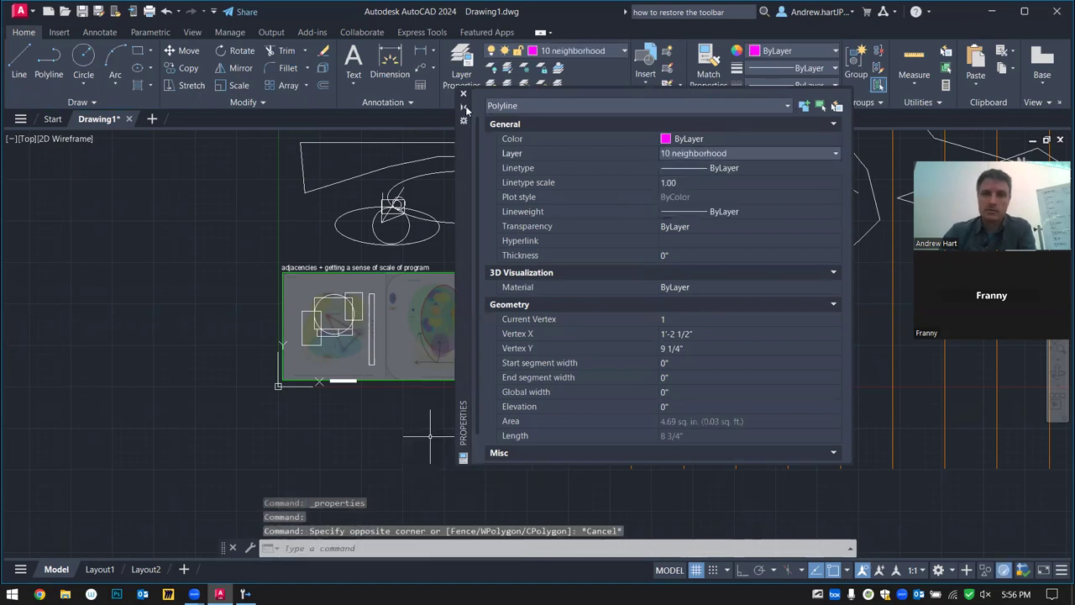
key("Escape")
key("Escape")
key("Escape")
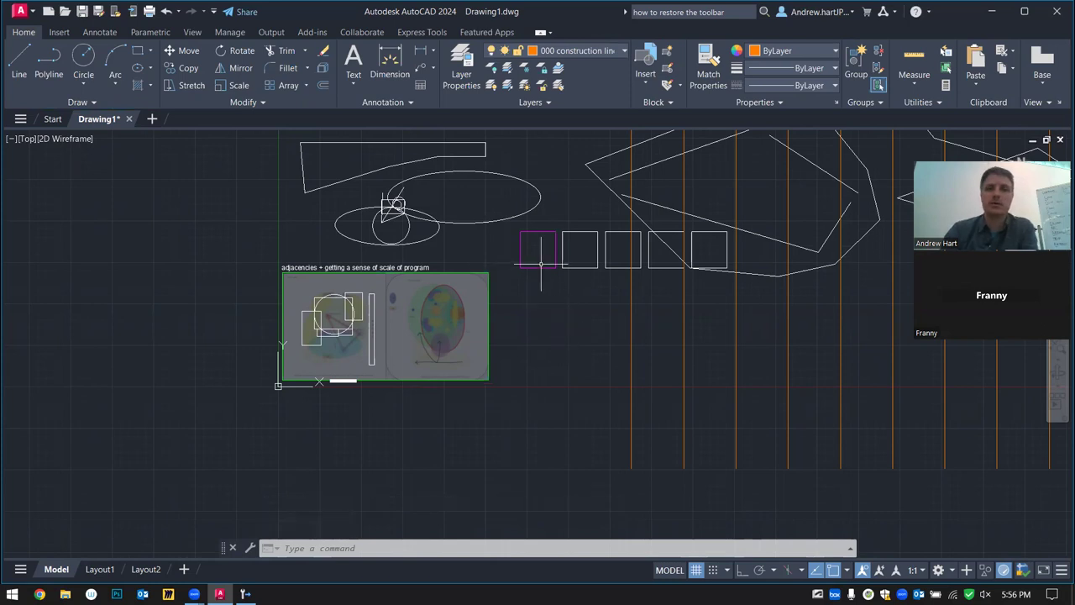
key("Escape")
key("Escape")
scroll(564, 250, "up", 2)
key("Escape")
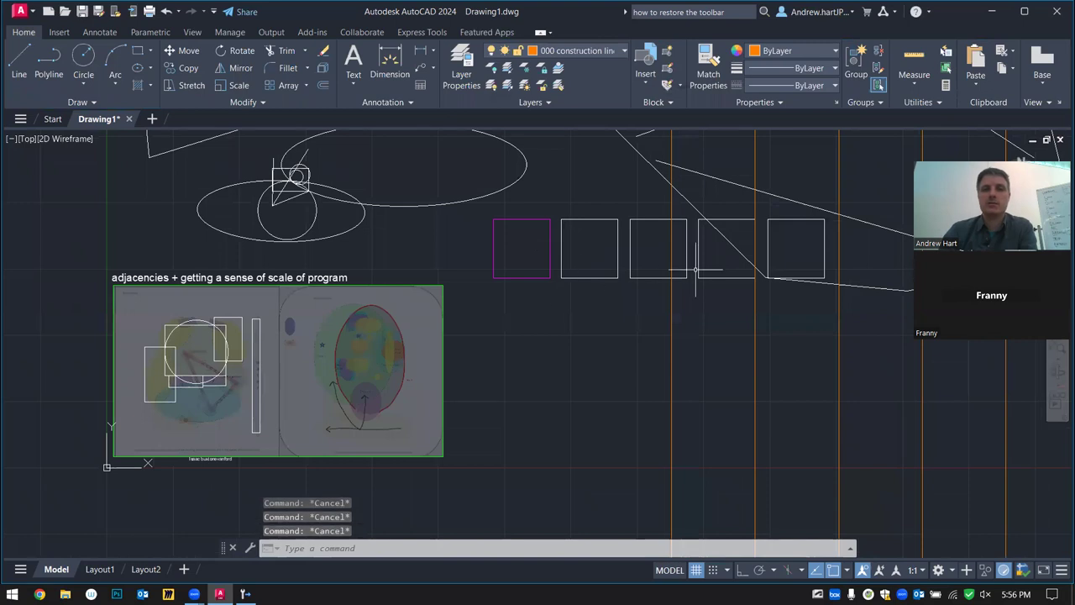
Move the third square's outline and adjoining edge lines onto the 10 neighborhood layer
key("Escape")
left_click(634, 252)
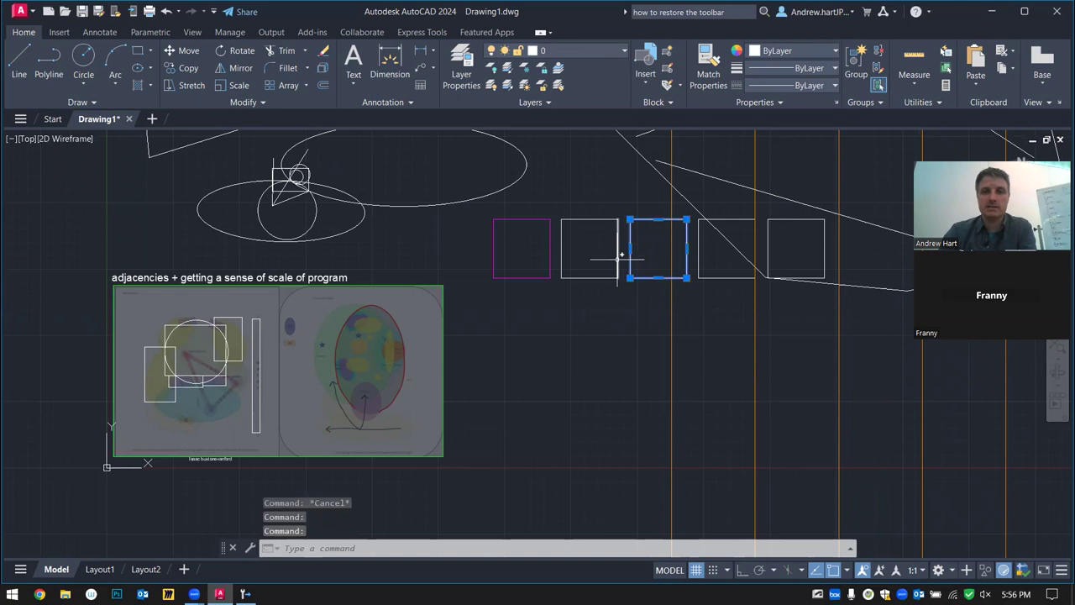
left_click(619, 252)
left_click(699, 249)
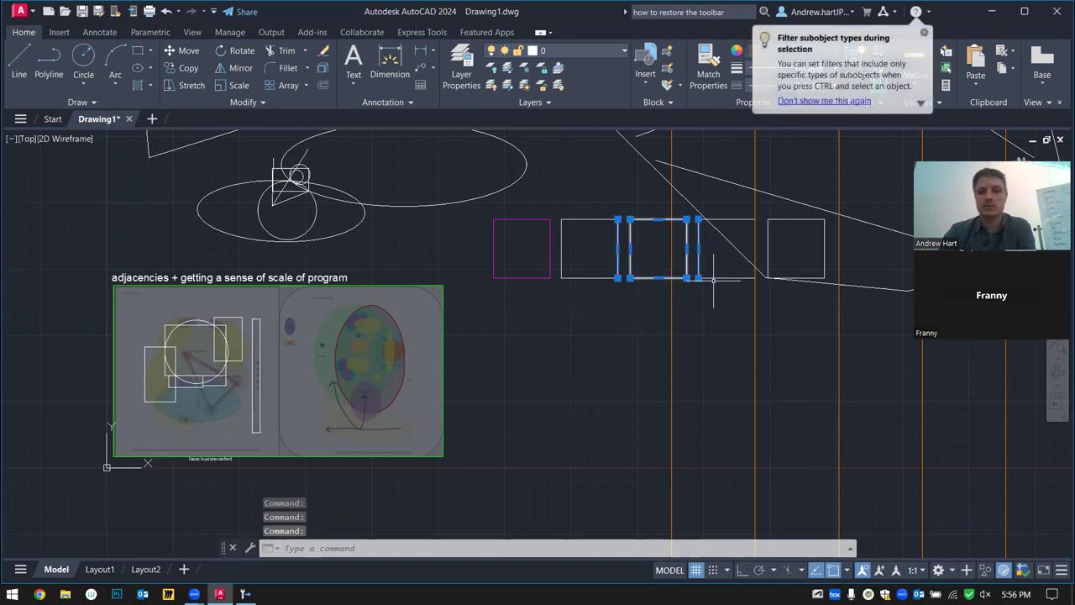
left_click(715, 278)
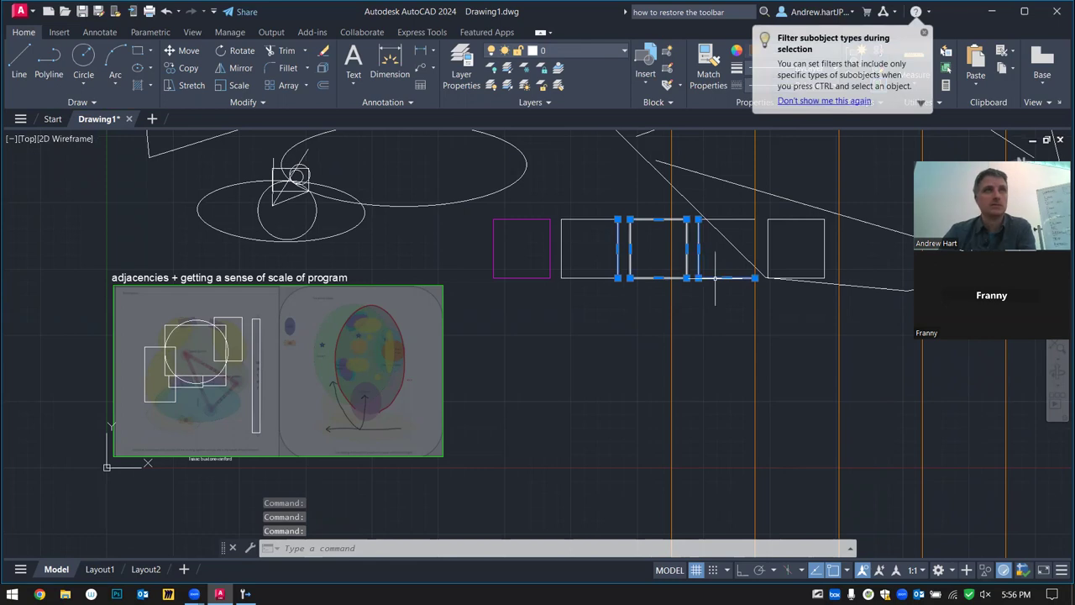
left_click(621, 54)
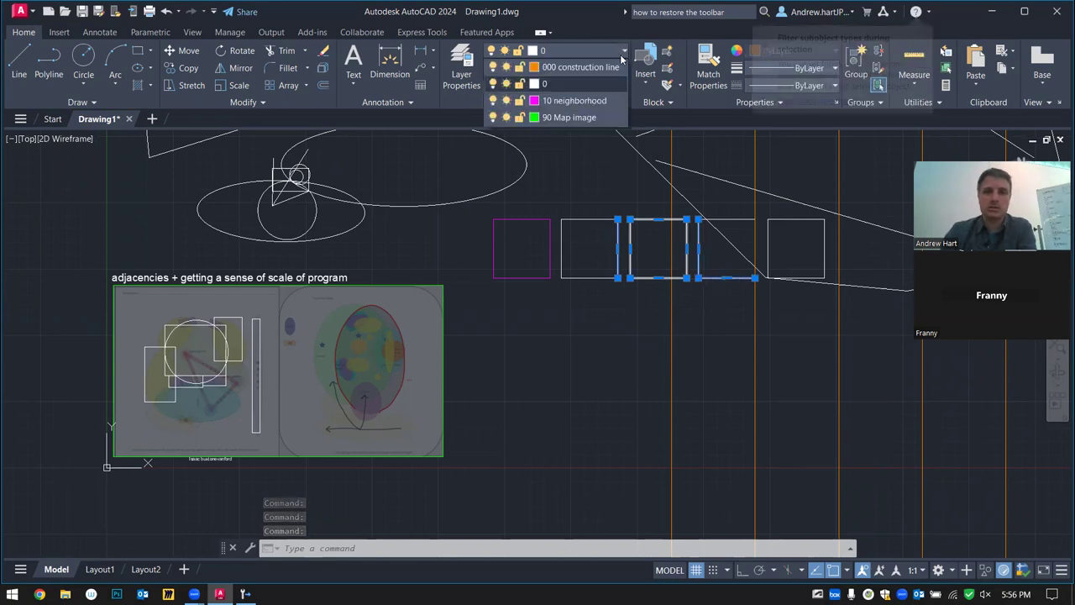
left_click(588, 100)
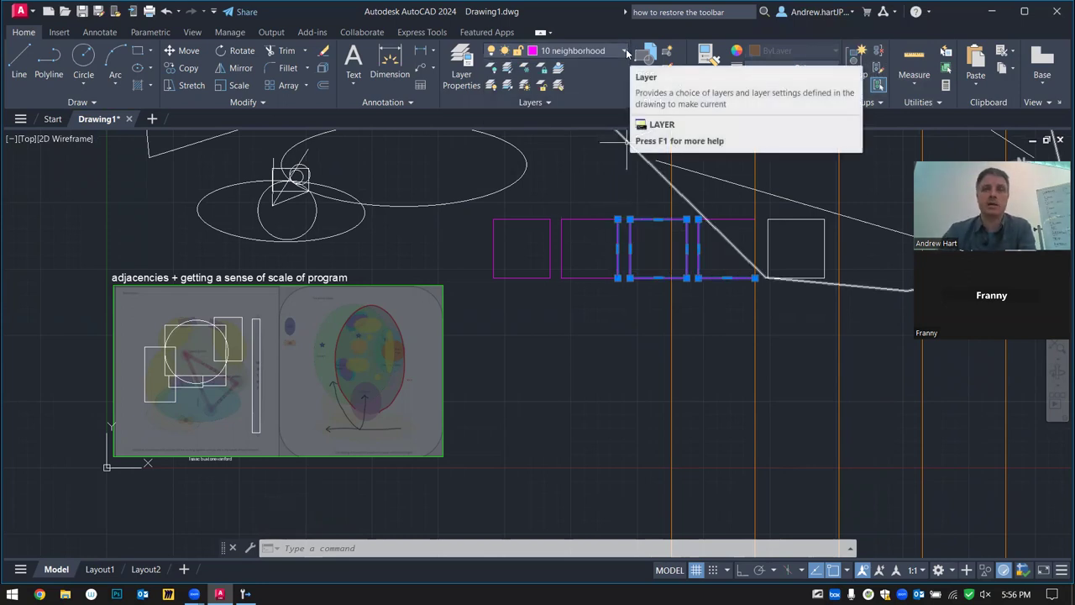
key("Escape")
key("Escape")
Put the rightmost white square on the 10 neighborhood layer too
left_click(812, 219)
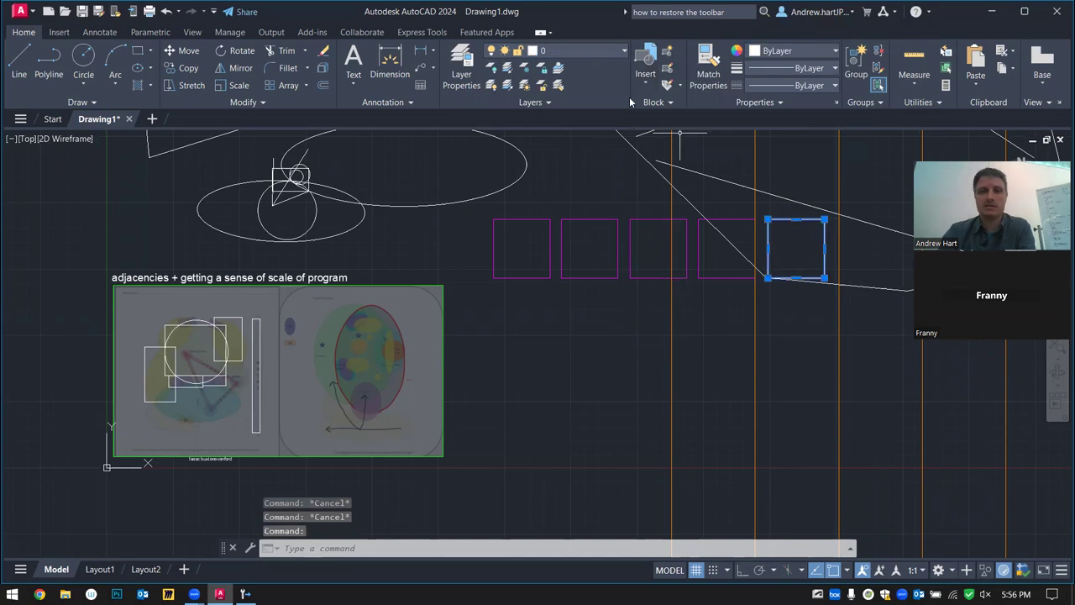
left_click(624, 52)
left_click(575, 100)
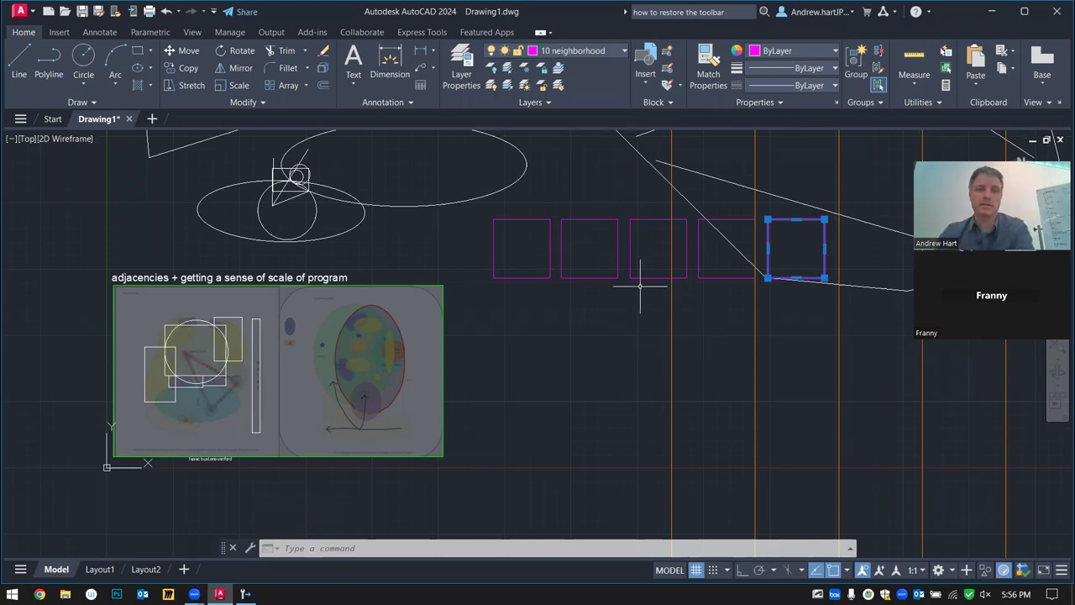
Clear the selections on the squares and orange array and zoom the view out
key("Escape")
key("Escape")
scroll(694, 318, "down", 4)
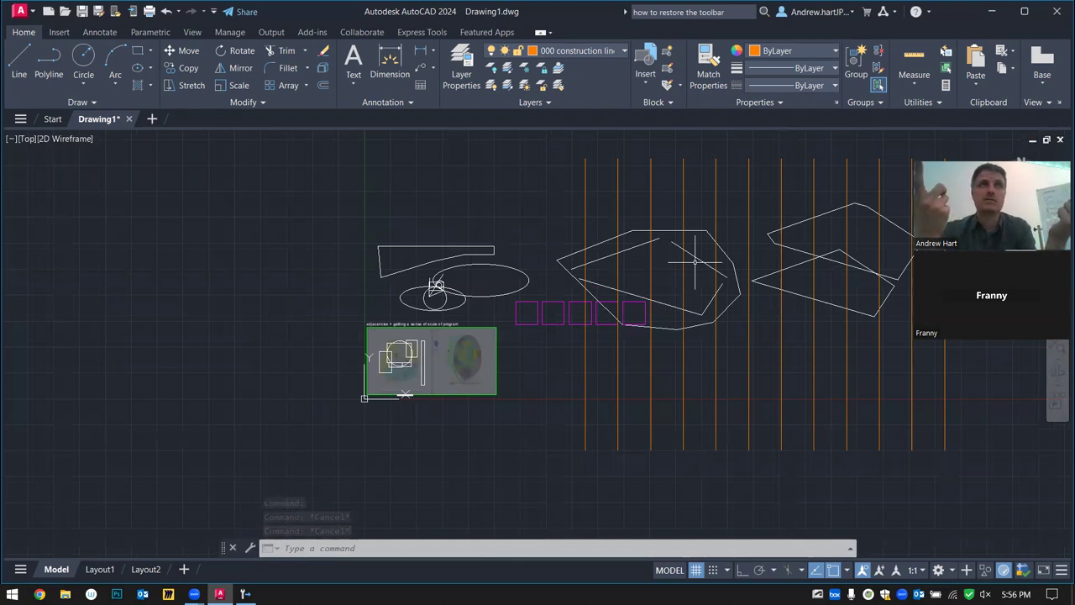
scroll(664, 290, "up", 1)
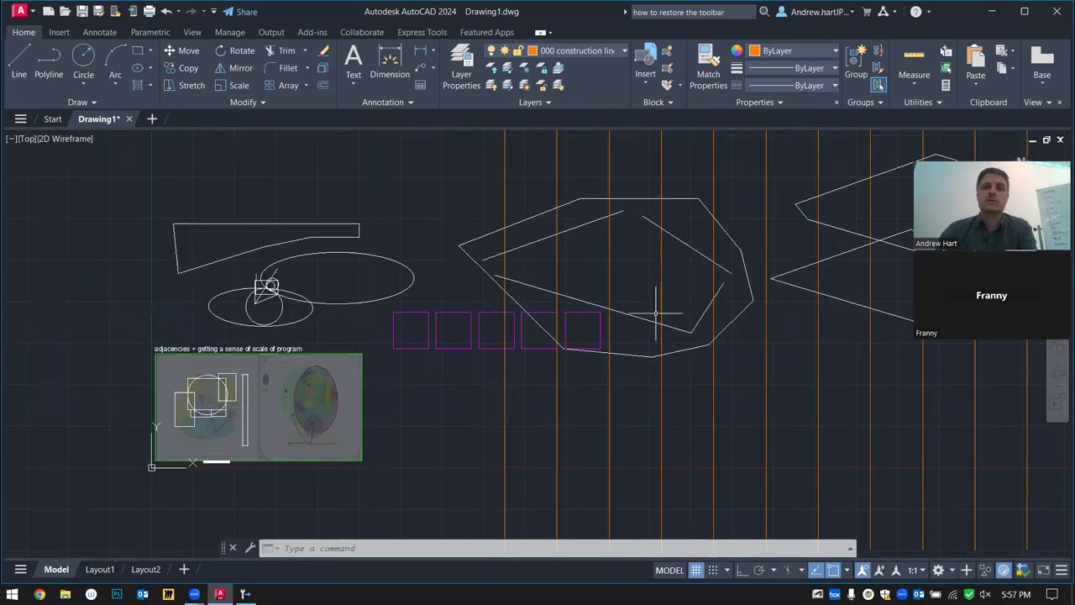
scroll(638, 298, "down", 1)
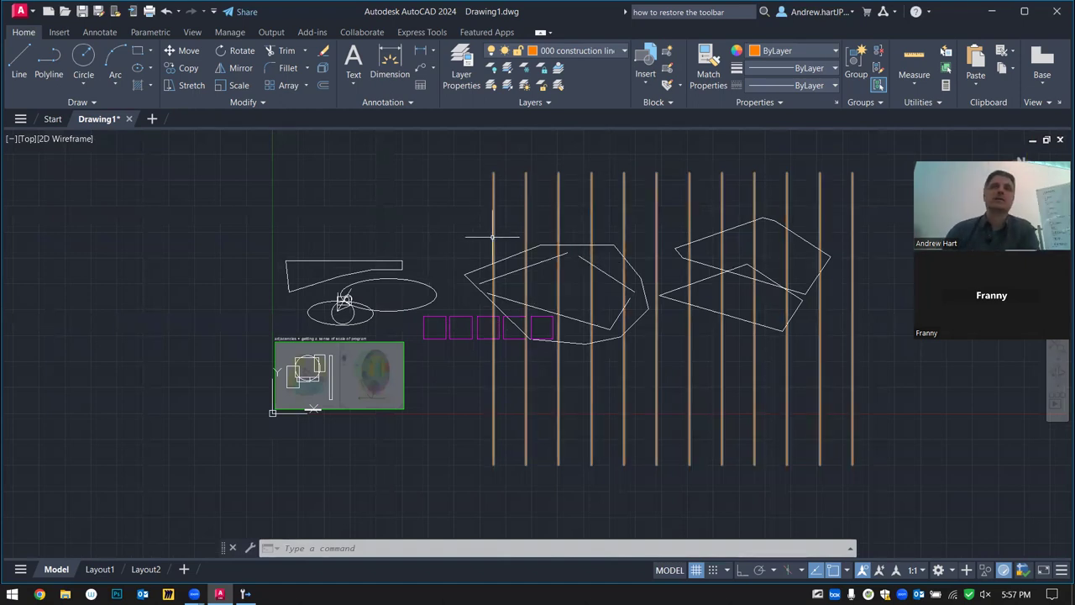
mouse_move(493, 237)
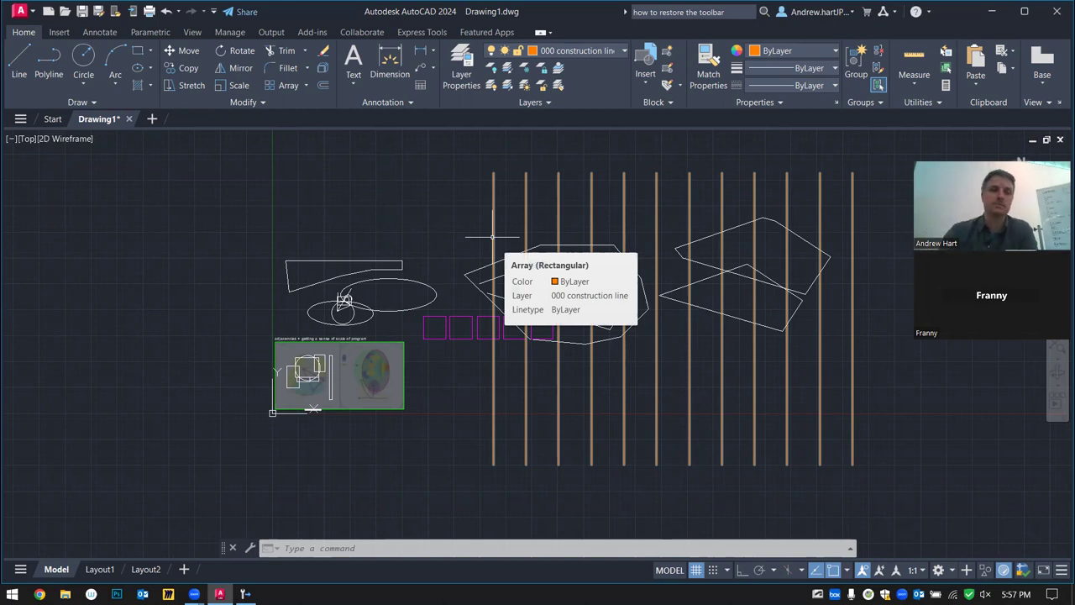
key("Escape")
key("Escape")
key("Escape")
scroll(240, 252, "down", 4)
scroll(152, 257, "up", 2)
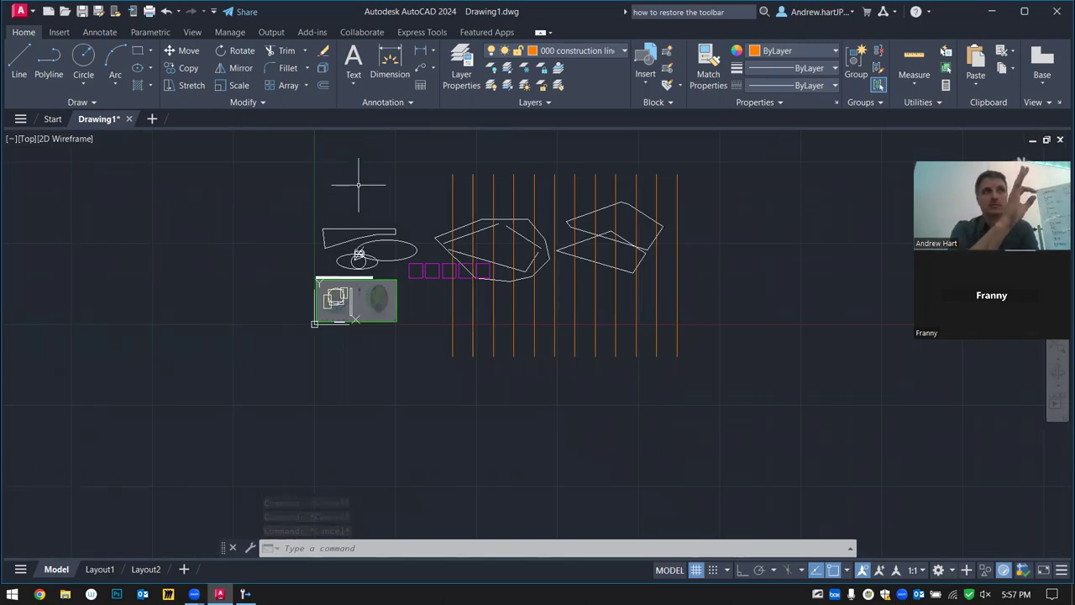
Discard the stray line entry and start the RECTANG command with rec
key("Escape")
key("Escape")
type("L")
key("Escape")
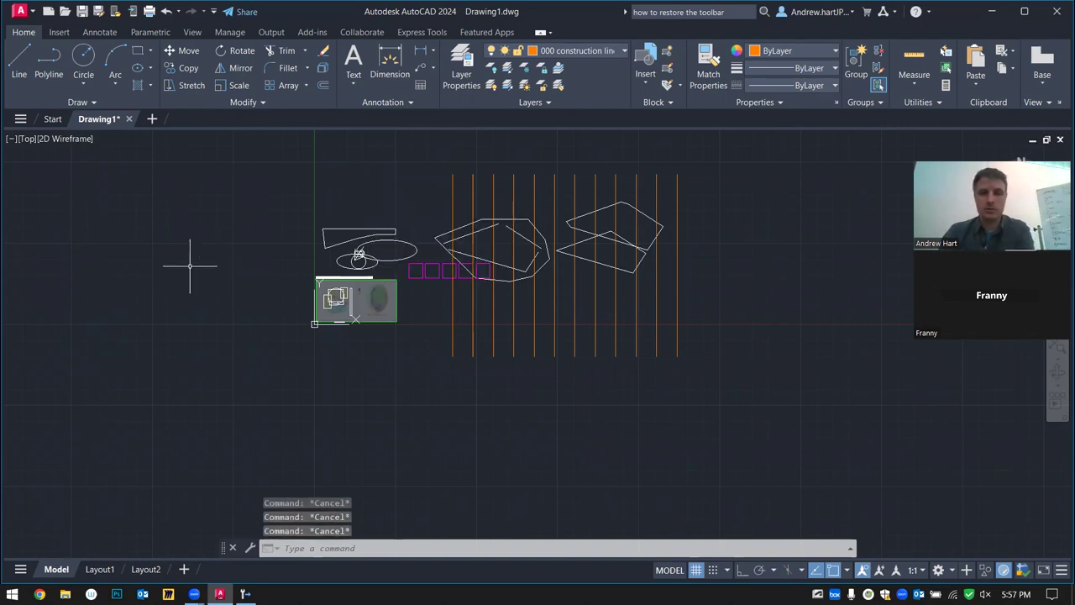
type("rec")
key("Return")
Draw two more small rectangles stacked below the first, left of the drawing
left_click(197, 274)
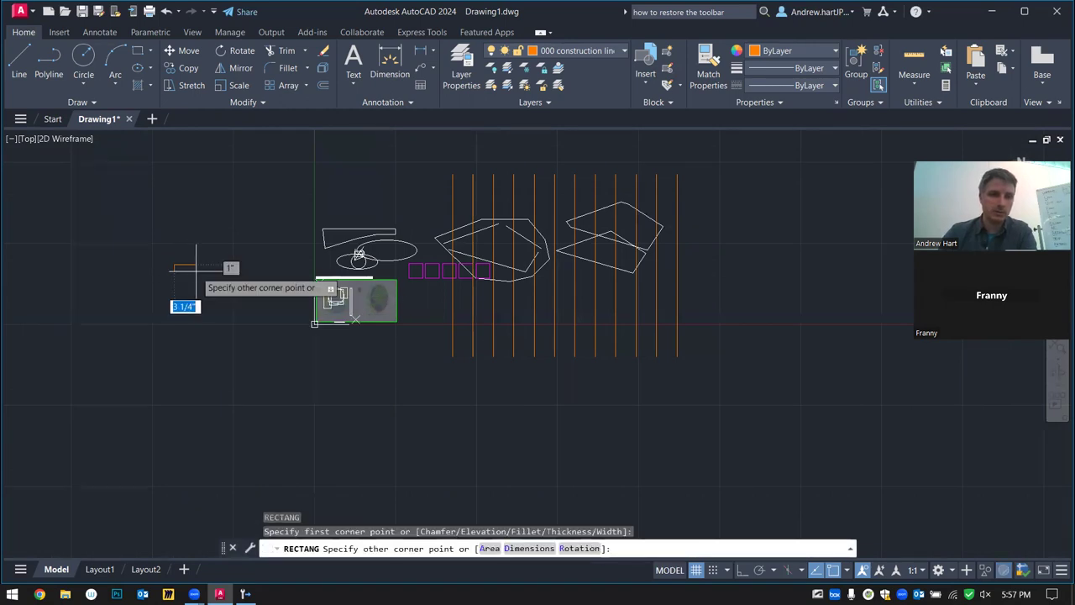
key("Escape")
type("rec")
key("Return")
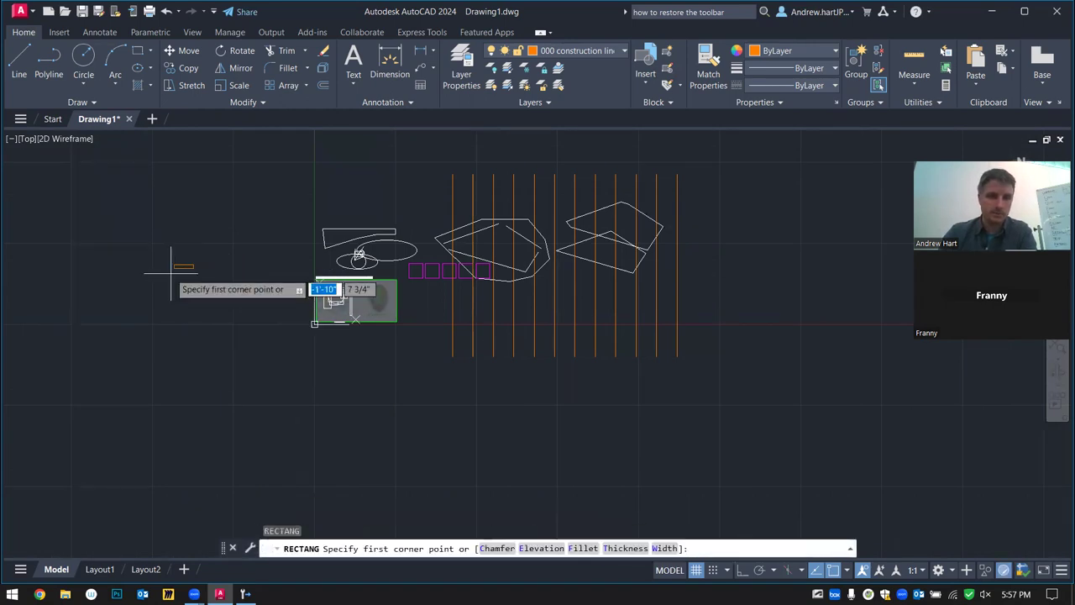
scroll(172, 272, "up", 10)
left_click(135, 224)
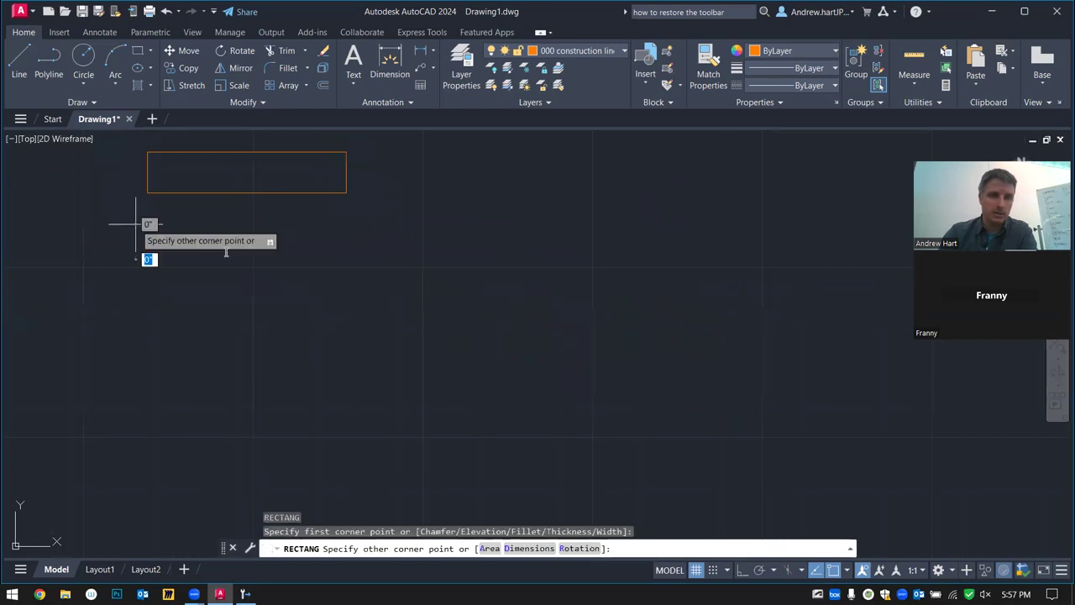
left_click(344, 262)
type("rec")
key("Return")
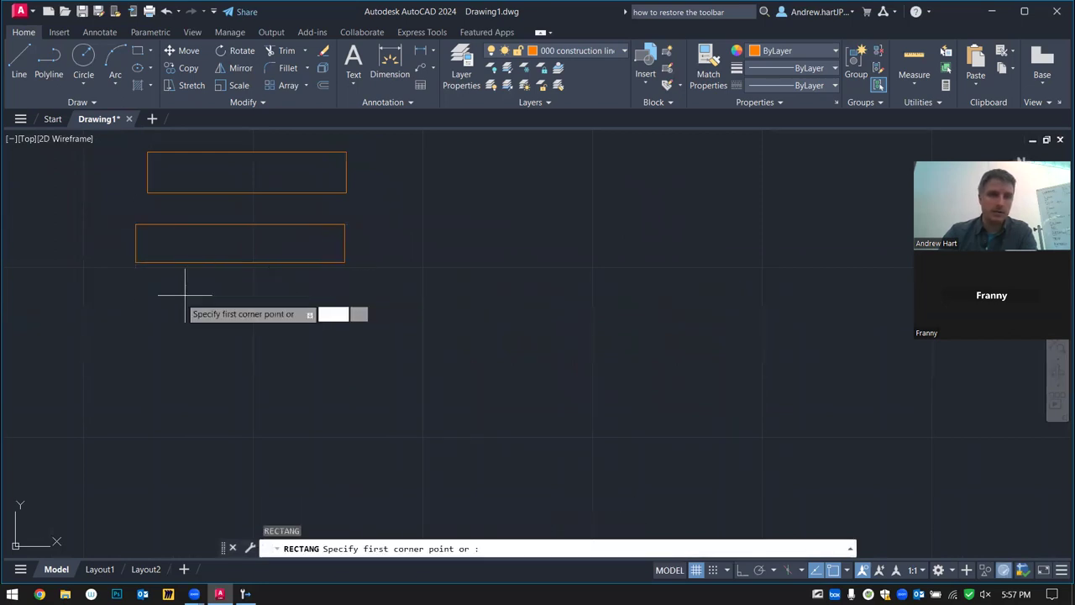
left_click(148, 296)
left_click(354, 338)
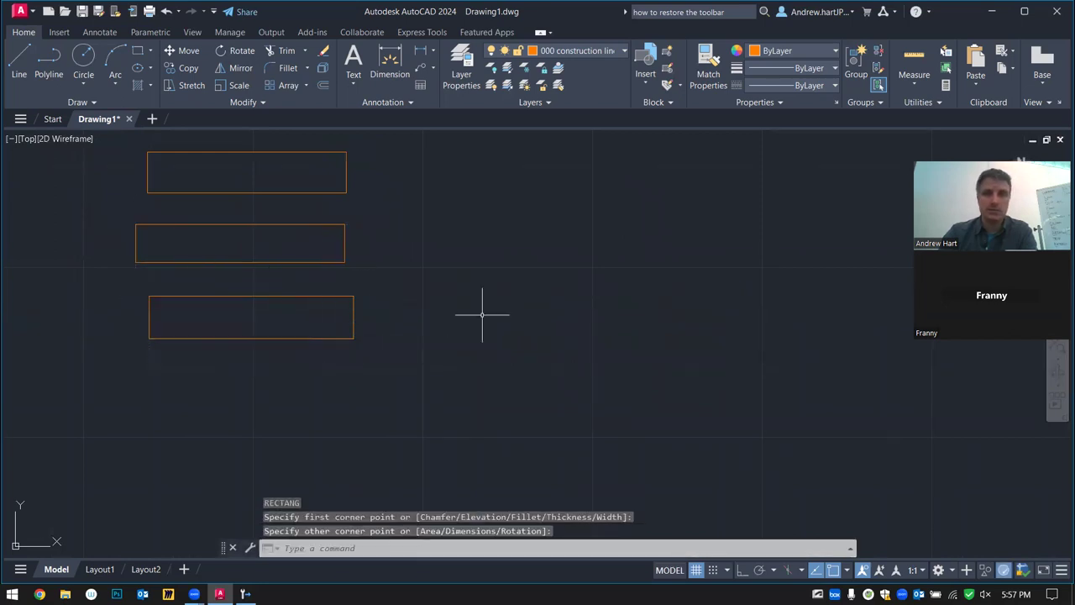
Move the middle rectangle onto layer 0
key("Escape")
key("Escape")
left_click(390, 170)
key("Escape")
left_click(367, 216)
left_click(317, 262)
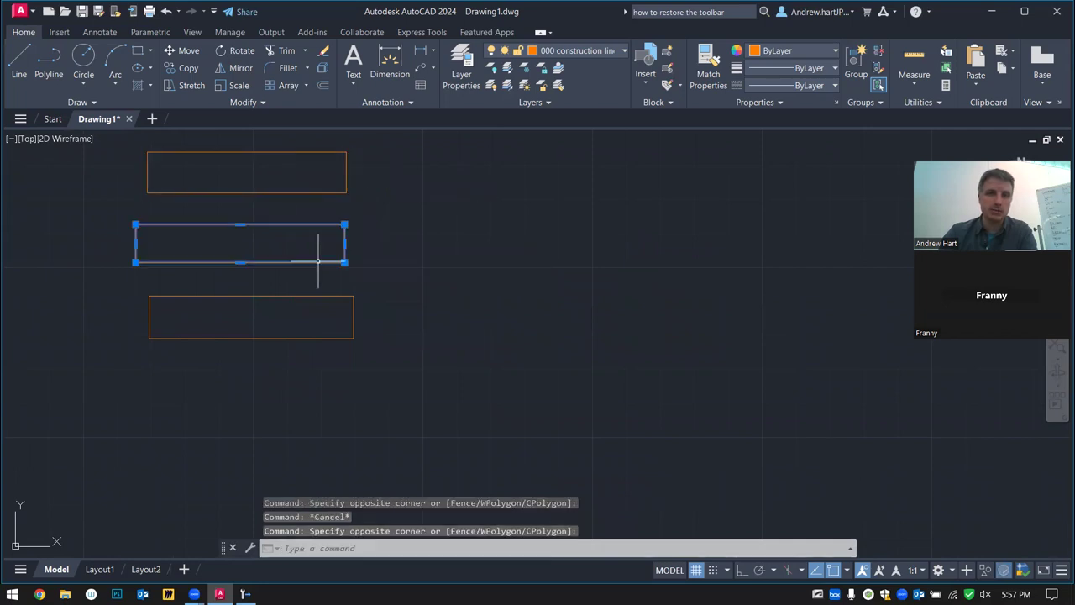
left_click(593, 54)
left_click(576, 77)
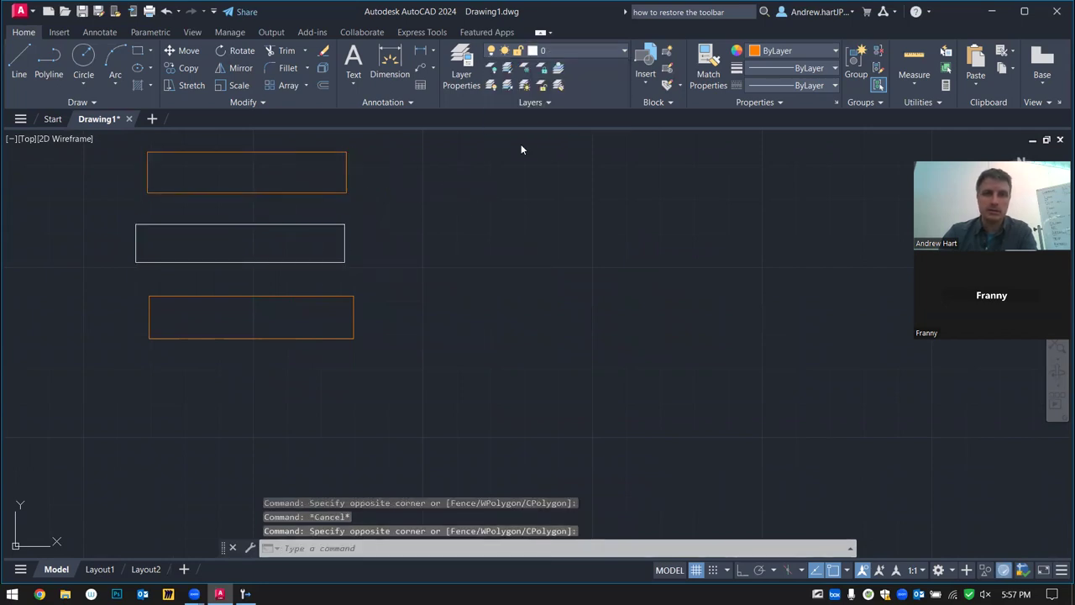
Put the bottom rectangle on the 10 neighborhood layer, making it magenta
key("Escape")
left_click(395, 291)
left_click(341, 324)
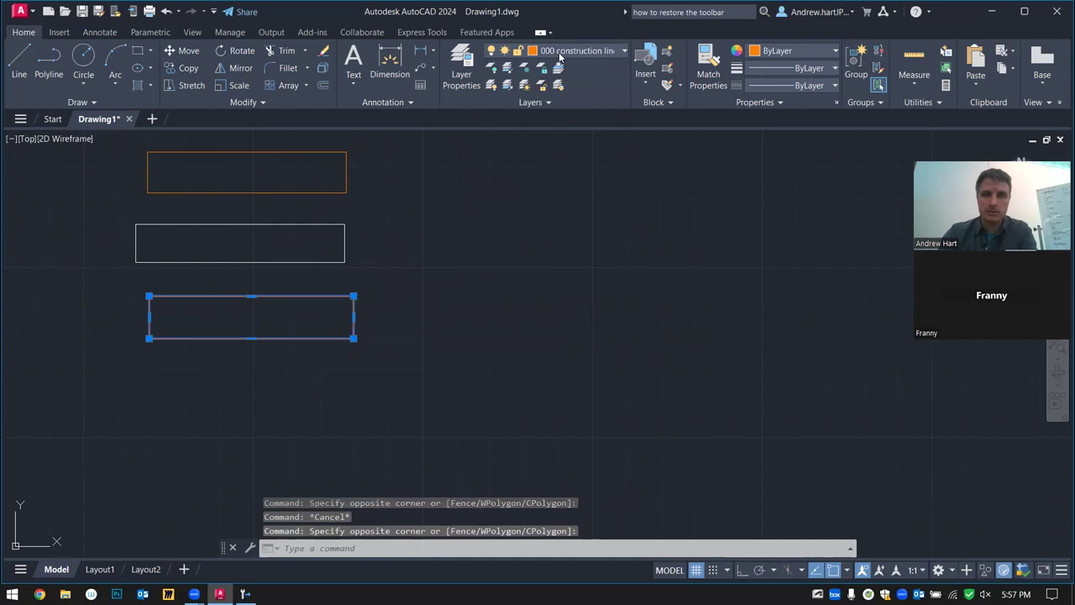
left_click(560, 52)
left_click(560, 90)
Copy the magenta rectangle to a new position directly below it
key("Escape")
key("Escape")
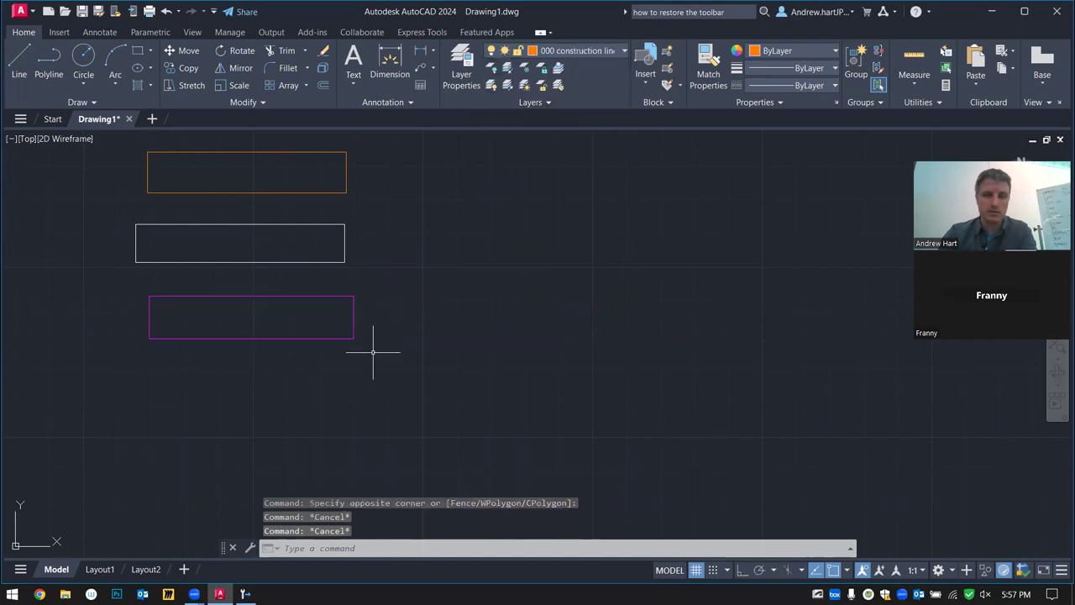
left_click(395, 300)
left_click(328, 340)
type("copy")
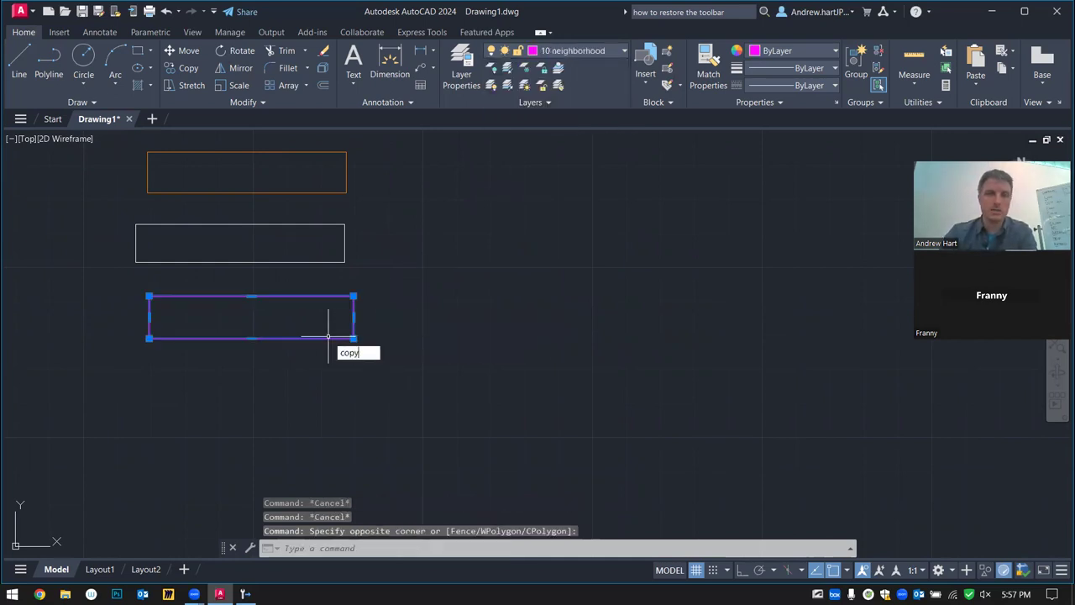
key("Return")
left_click(329, 311)
left_click(330, 379)
key("Escape")
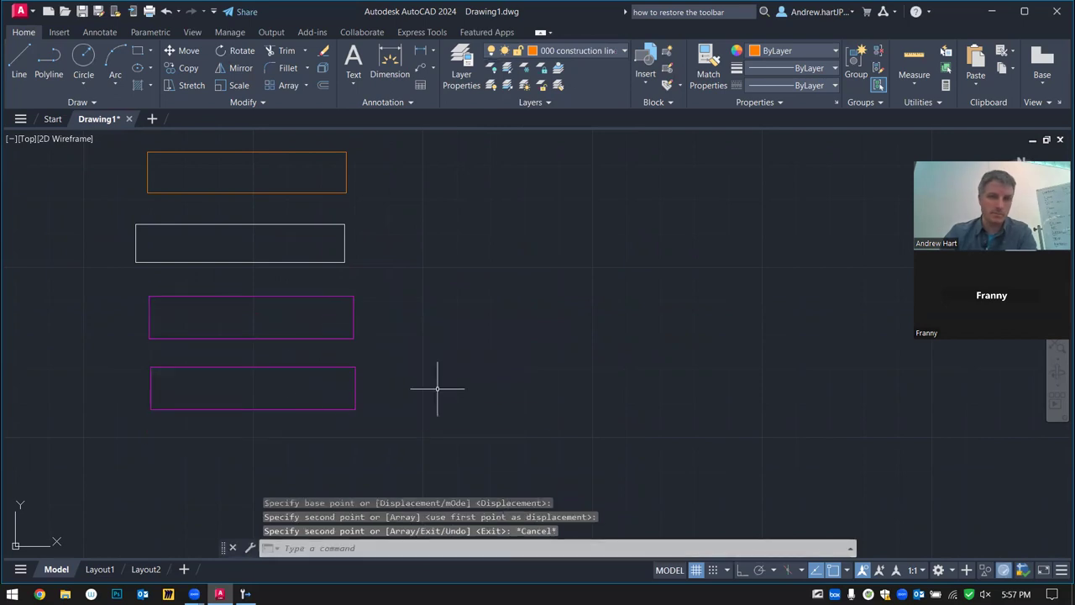
Put the copied bottom rectangle on the 90 Map image layer so it shows green
left_click(437, 388)
left_click(311, 416)
left_click(578, 50)
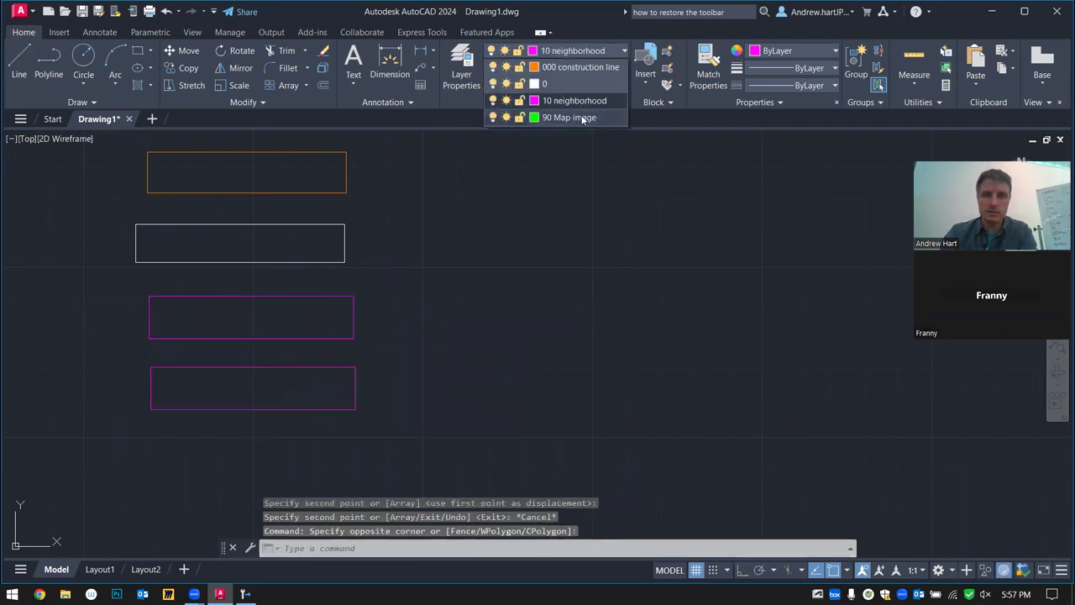
left_click(582, 118)
key("Escape")
scroll(412, 344, "down", 10)
scroll(443, 352, "up", 8)
scroll(438, 342, "down", 4)
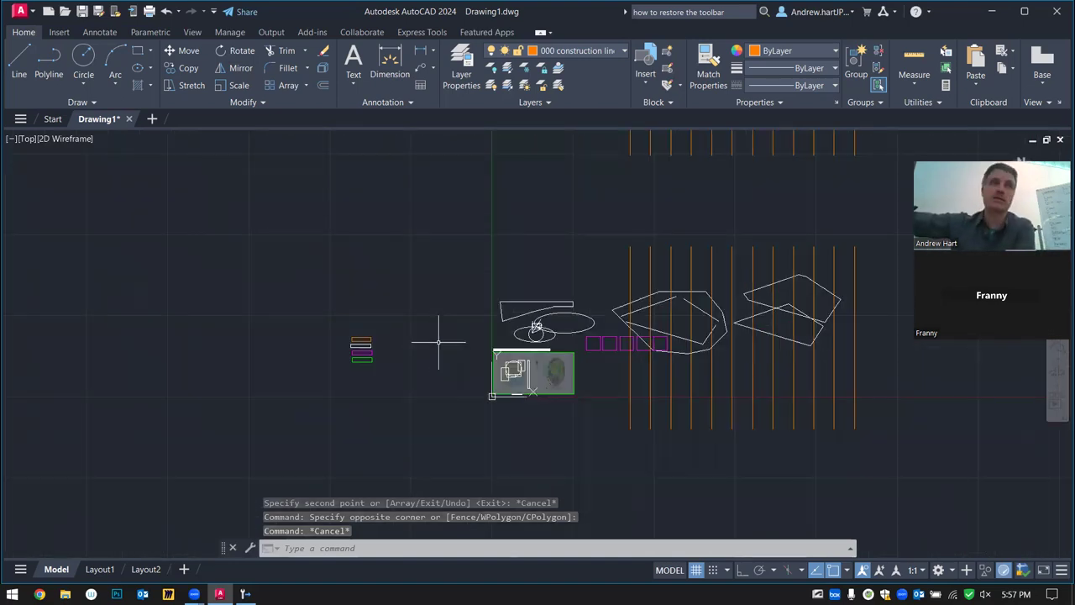
Draw a rectangle with rec that encloses the stacked legend swatches
type("rec")
key("Return")
left_click(458, 319)
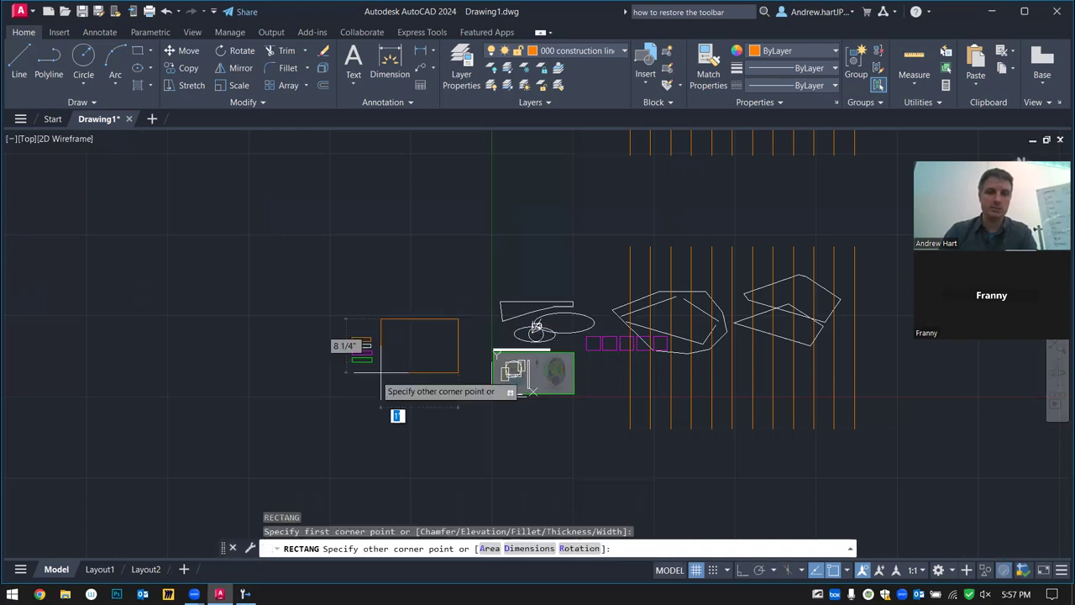
left_click(208, 409)
key("Escape")
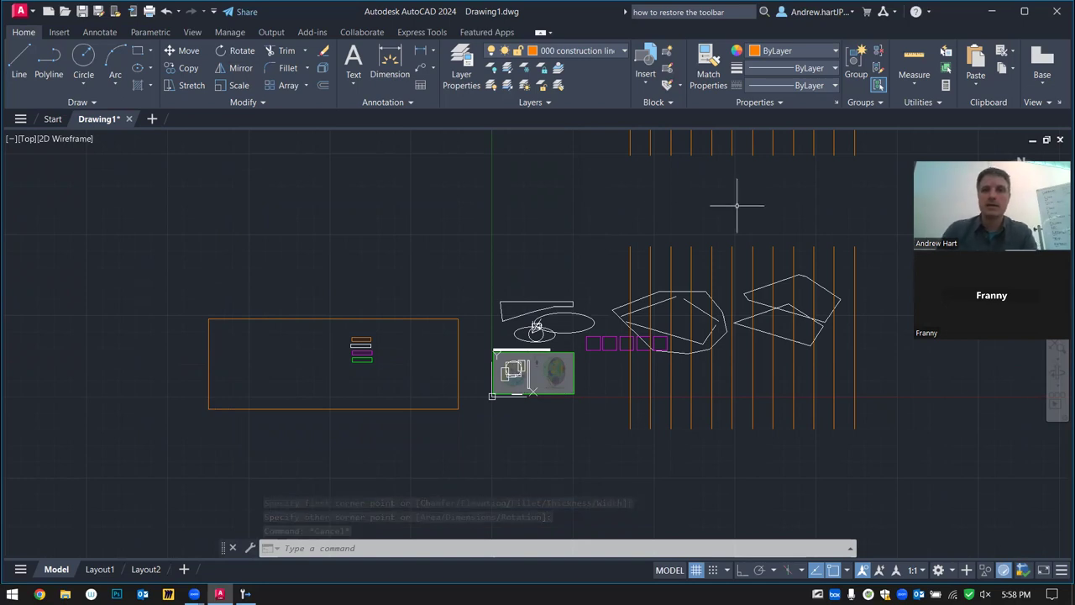
scroll(369, 277, "down", 2)
scroll(470, 323, "up", 2)
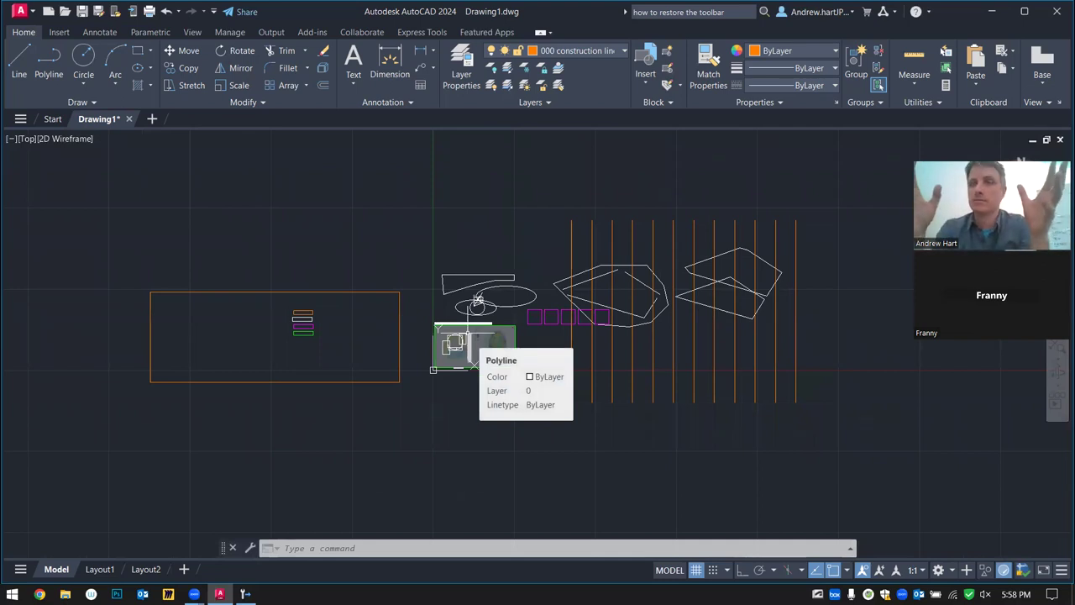
Match the magenta swatch's properties onto both large site polygons
left_click(707, 84)
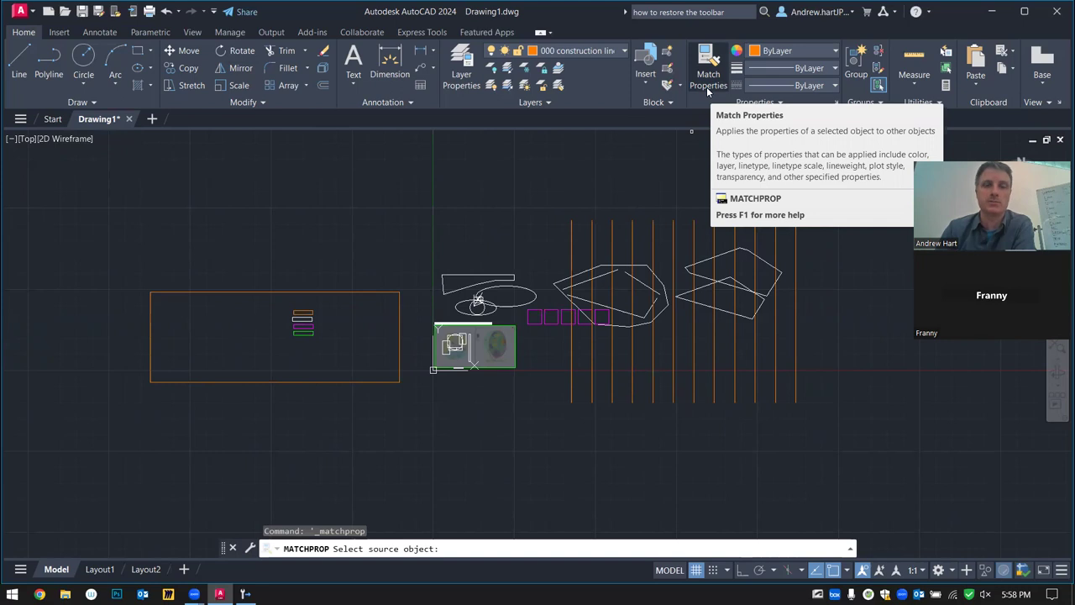
left_click(312, 325)
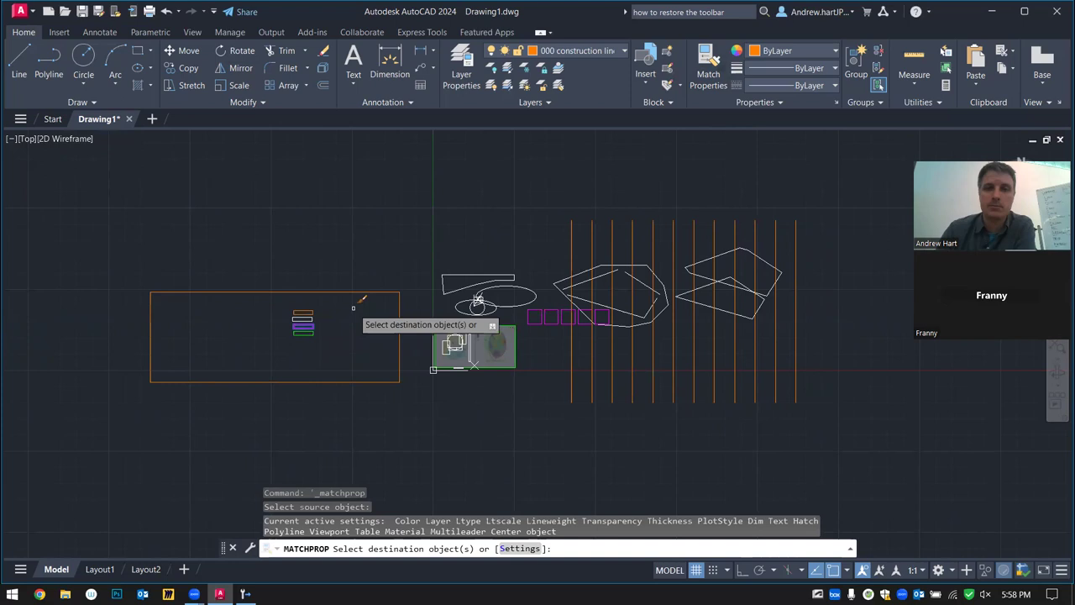
left_click(603, 266)
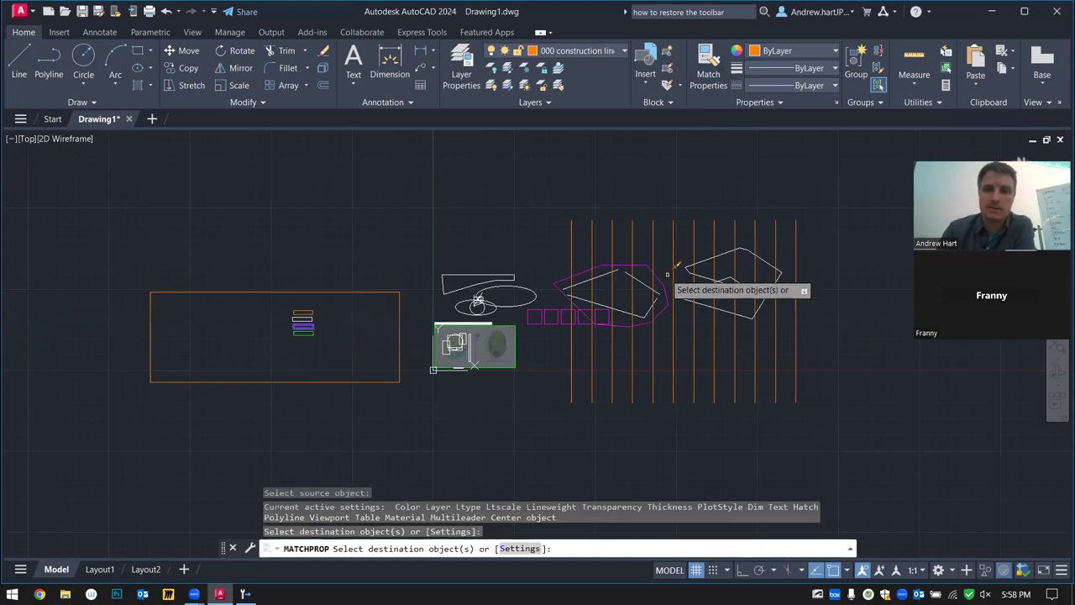
left_click(701, 285)
left_click(702, 274)
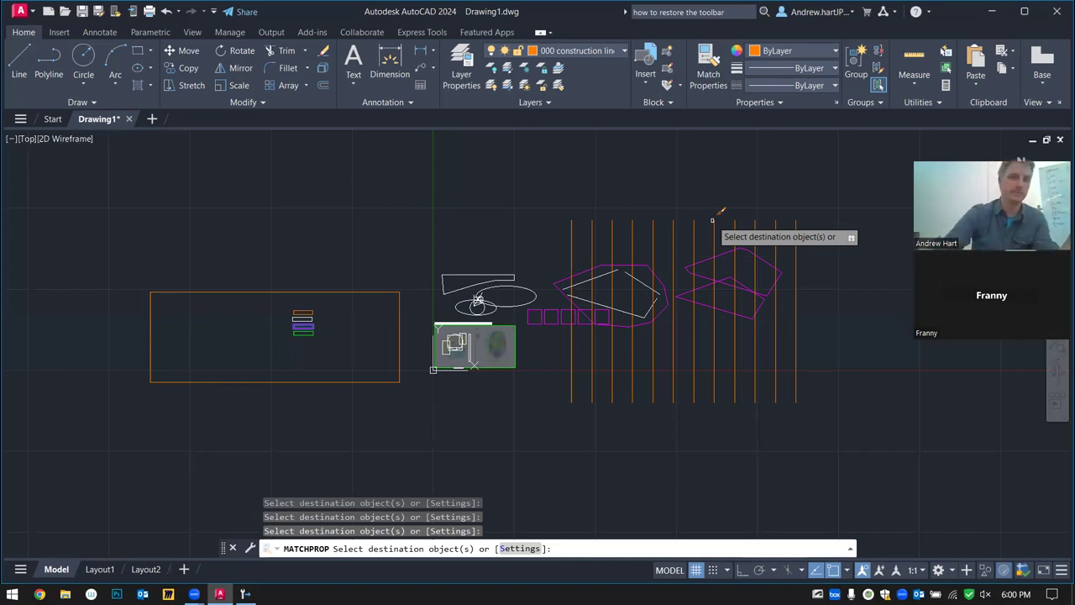
End Match Properties, then select the map image and try its shortcut menu
key("Escape")
key("Escape")
right_click(513, 362)
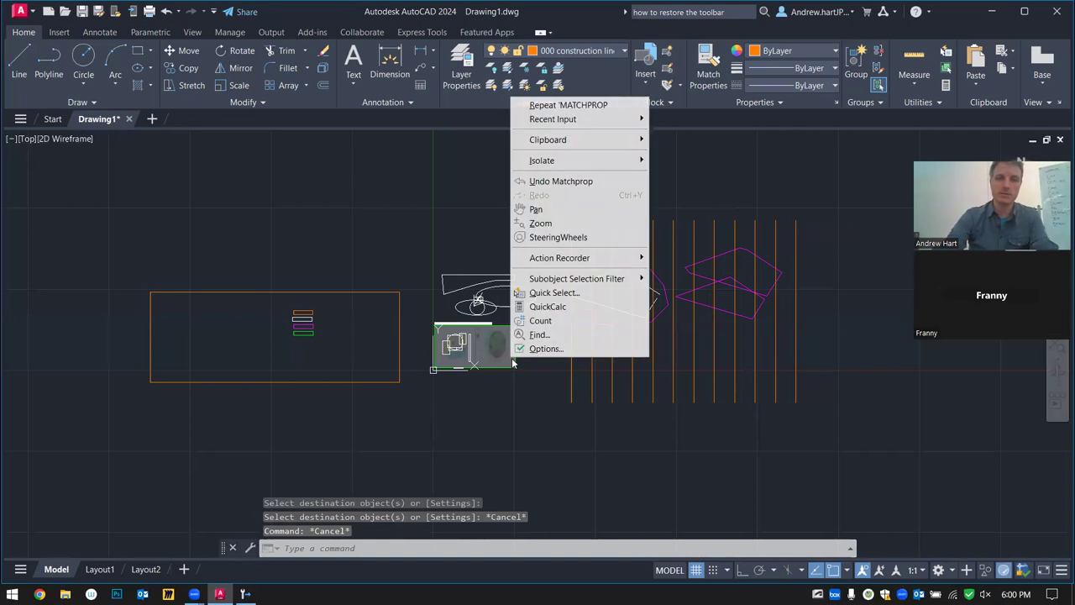
key("Escape")
left_click(529, 365)
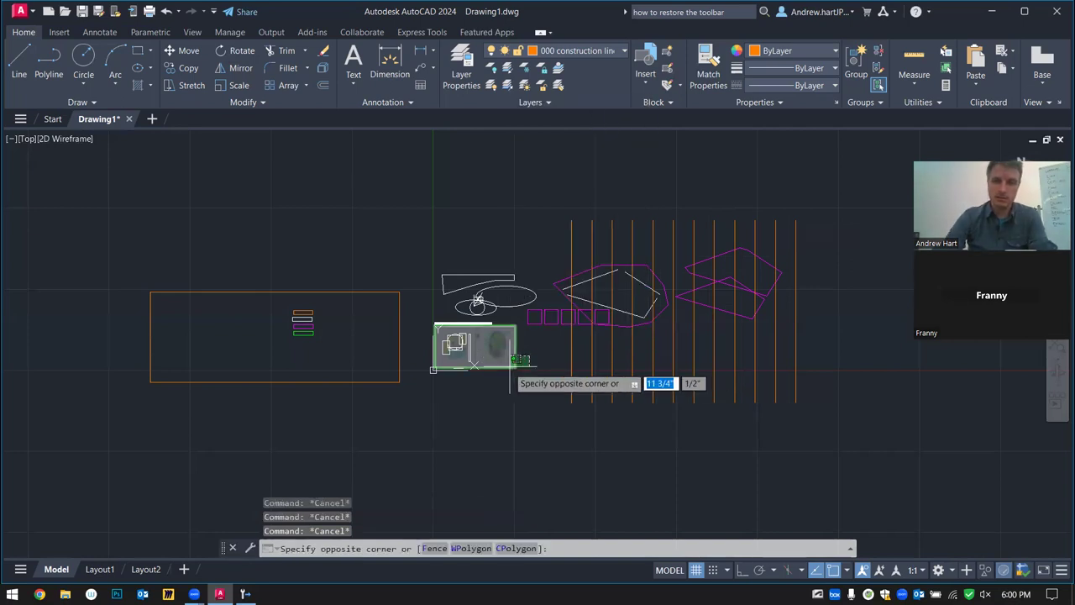
left_click(509, 369)
right_click(503, 354)
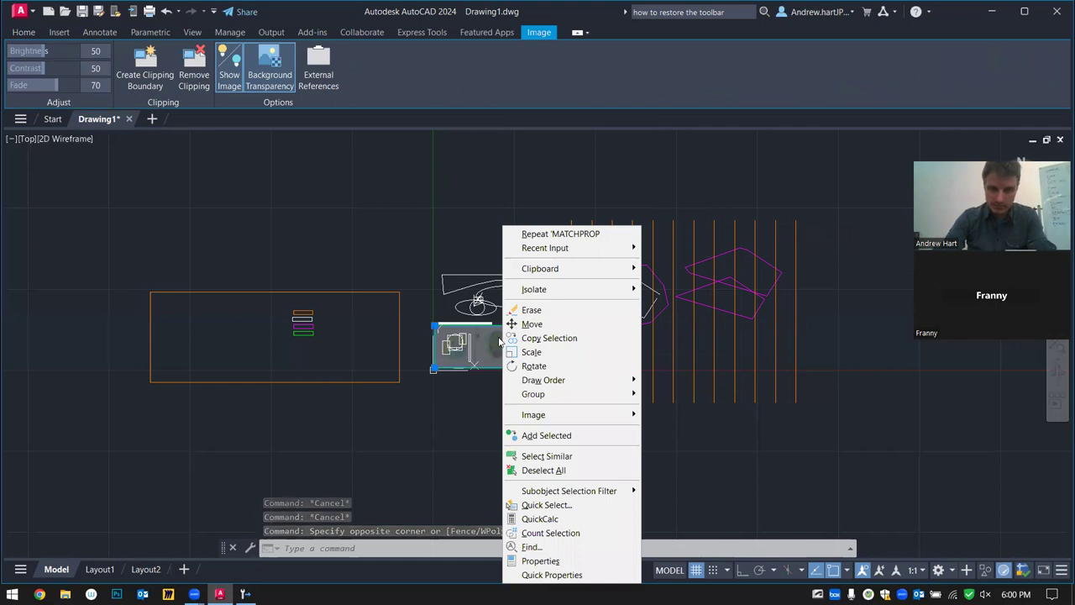
key("Escape")
left_click(504, 353)
right_click(502, 349)
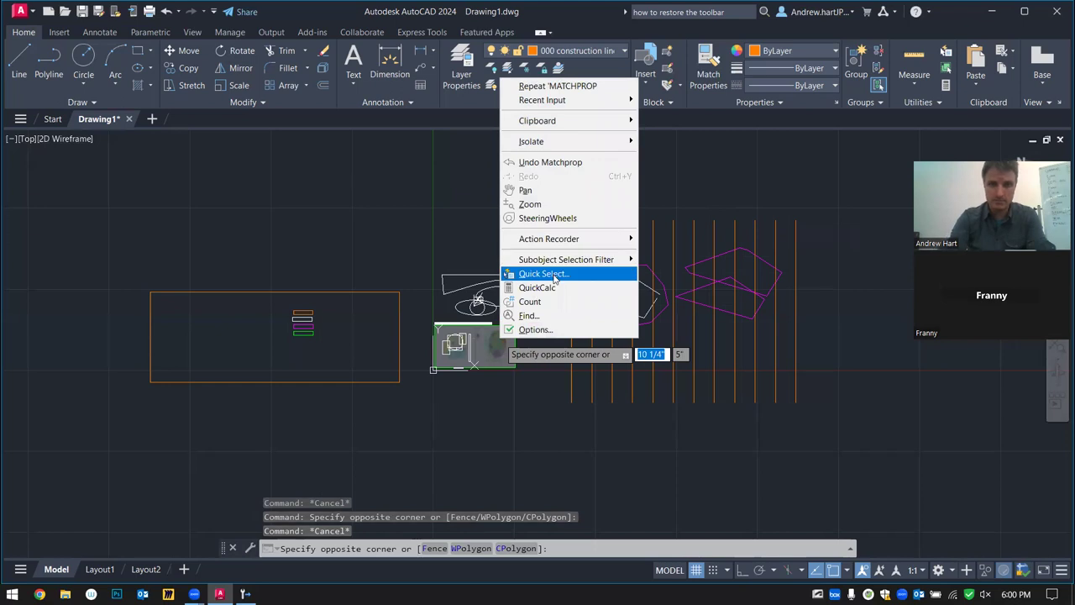
key("Escape")
key("Escape")
key("Escape")
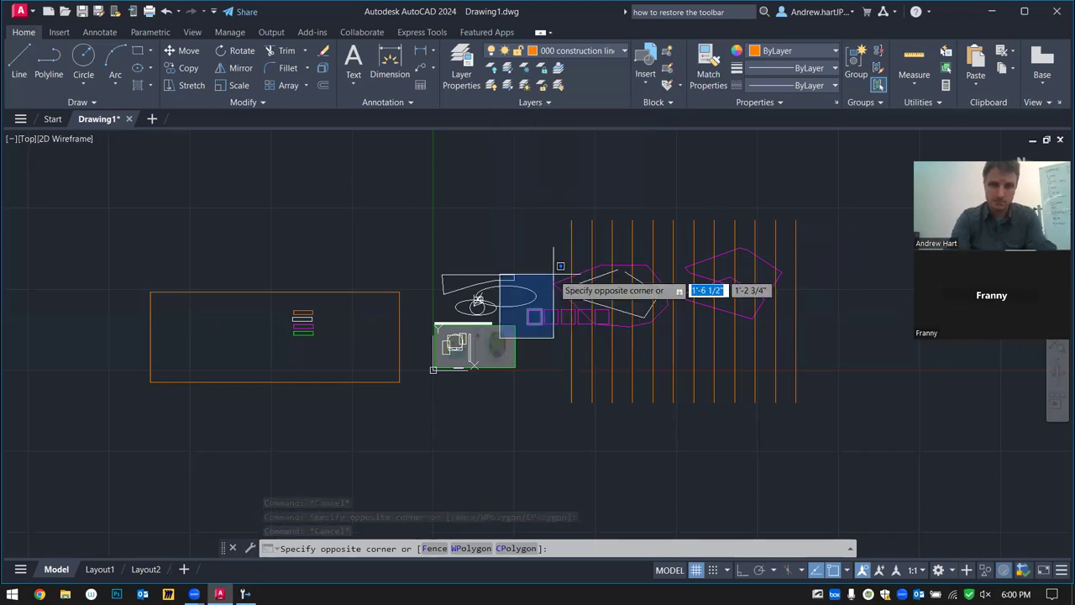
Try SENDTO, then zoom in and reselect the map image before clearing it
type("sendto")
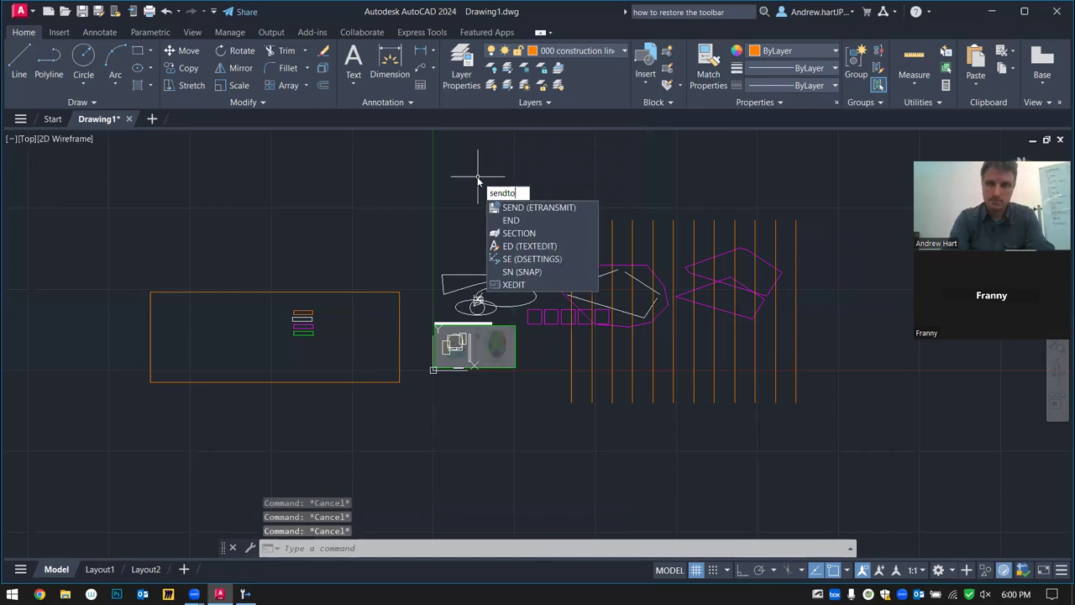
key("Escape")
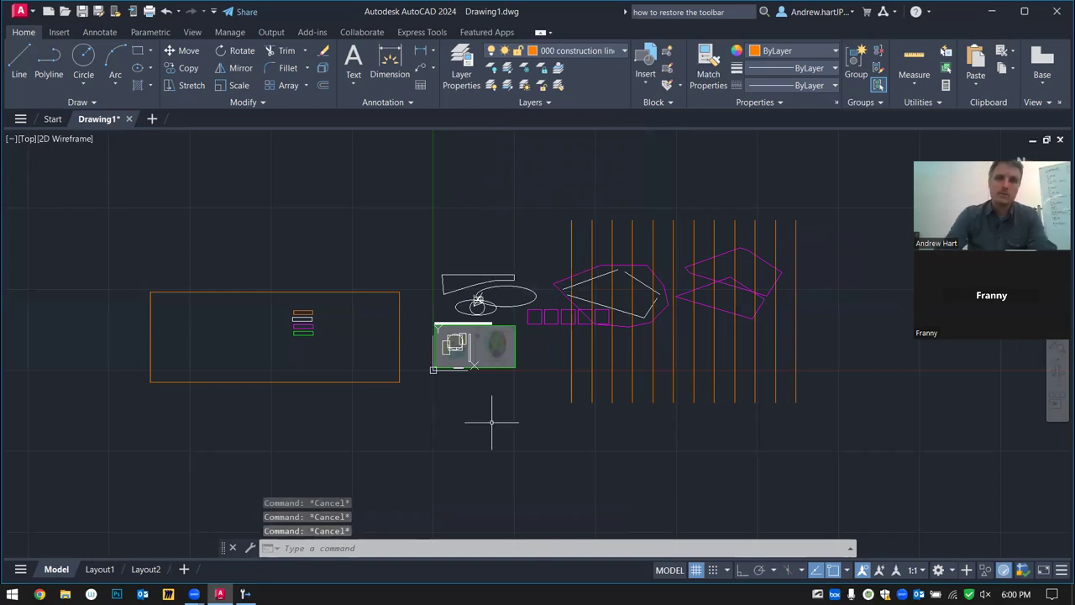
scroll(547, 356, "up", 4)
left_click(504, 323)
left_click(453, 356)
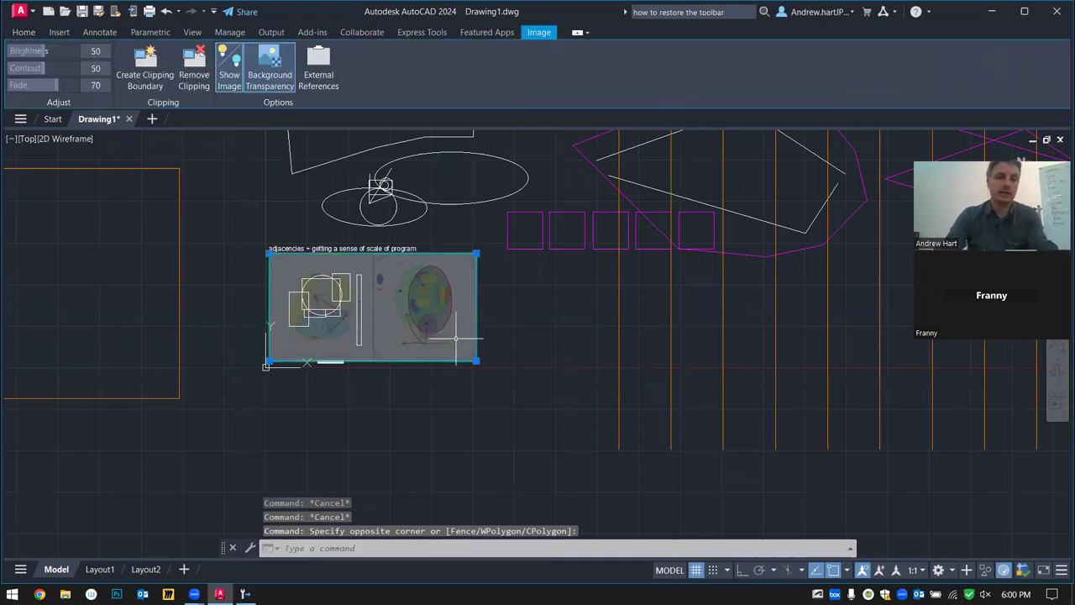
key("Escape")
key("Escape")
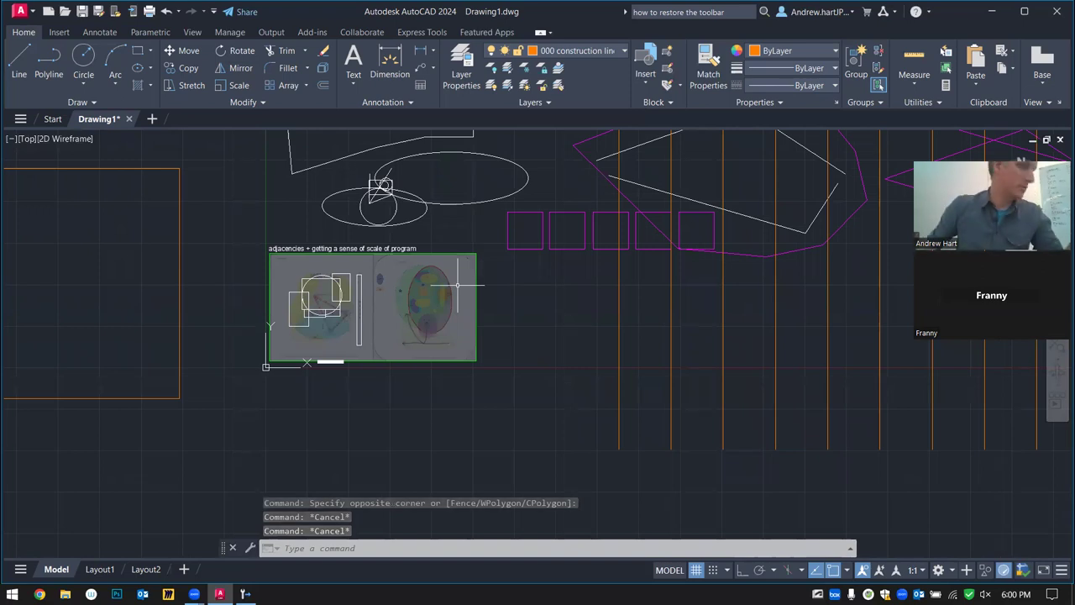
key("Escape")
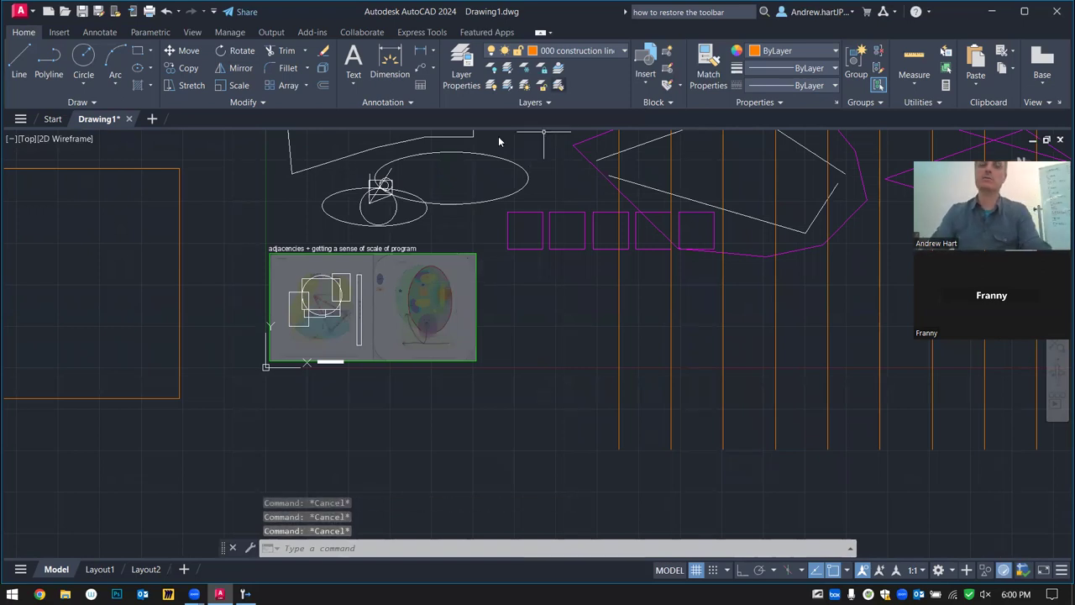
In Layer Properties, toggle the 90 Map image layer off and back on repeatedly
left_click(461, 68)
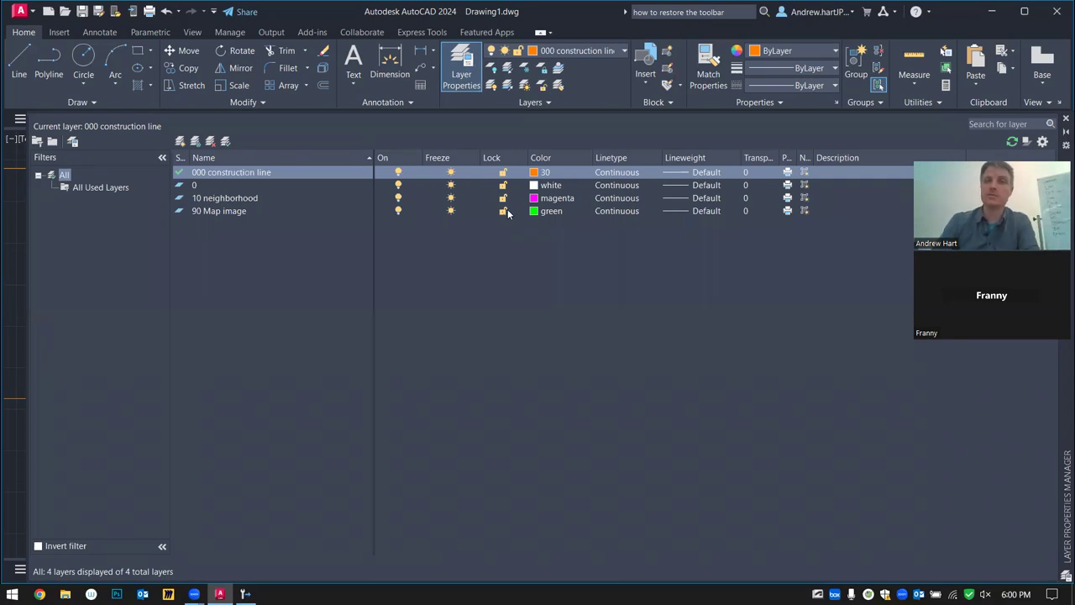
key("Escape")
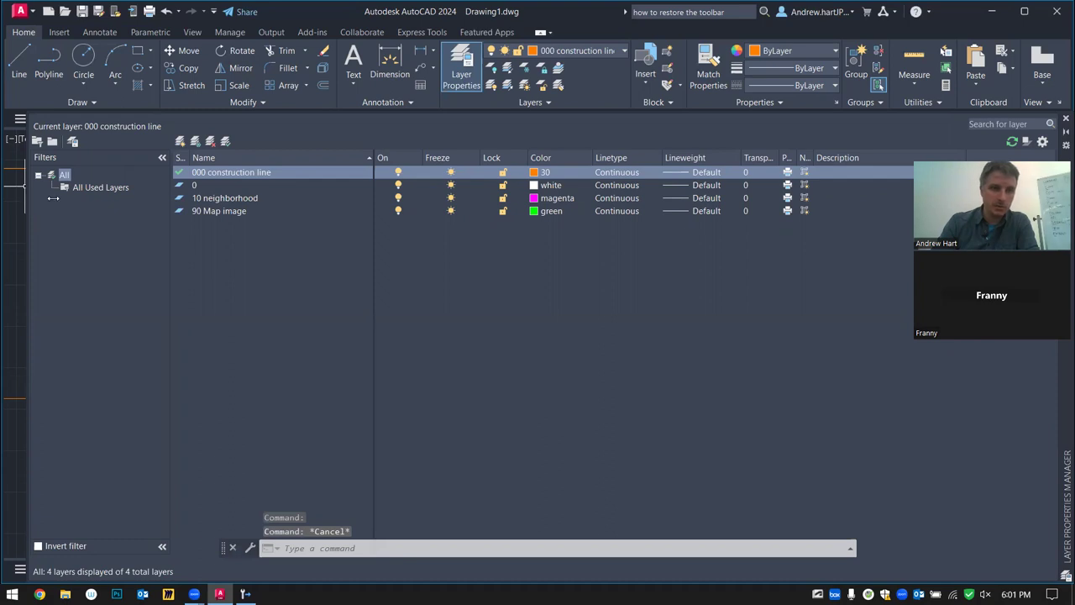
left_click_drag(52, 198, 372, 198)
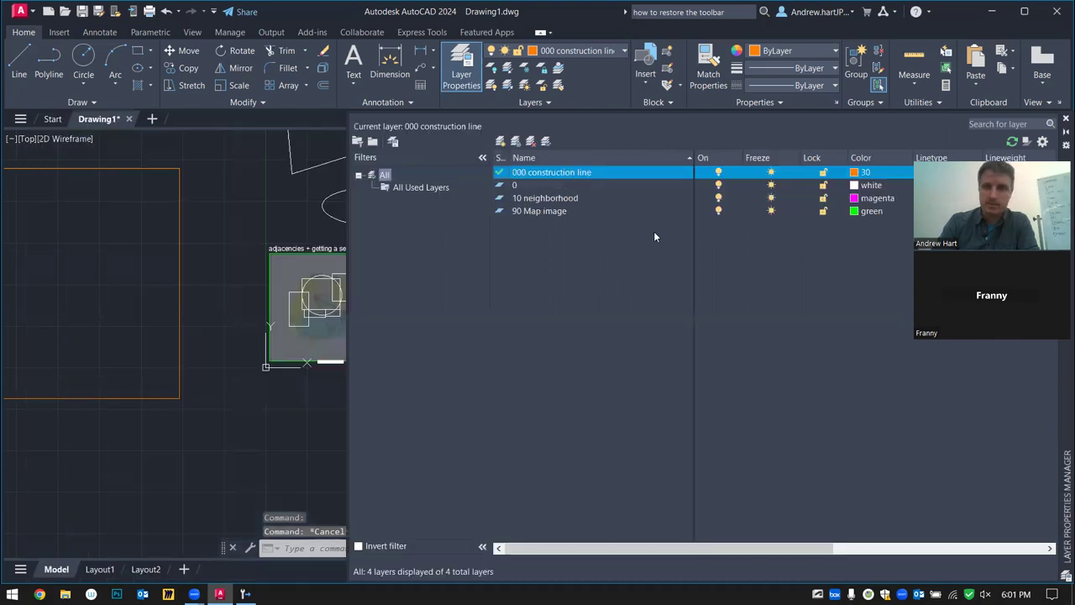
left_click(718, 211)
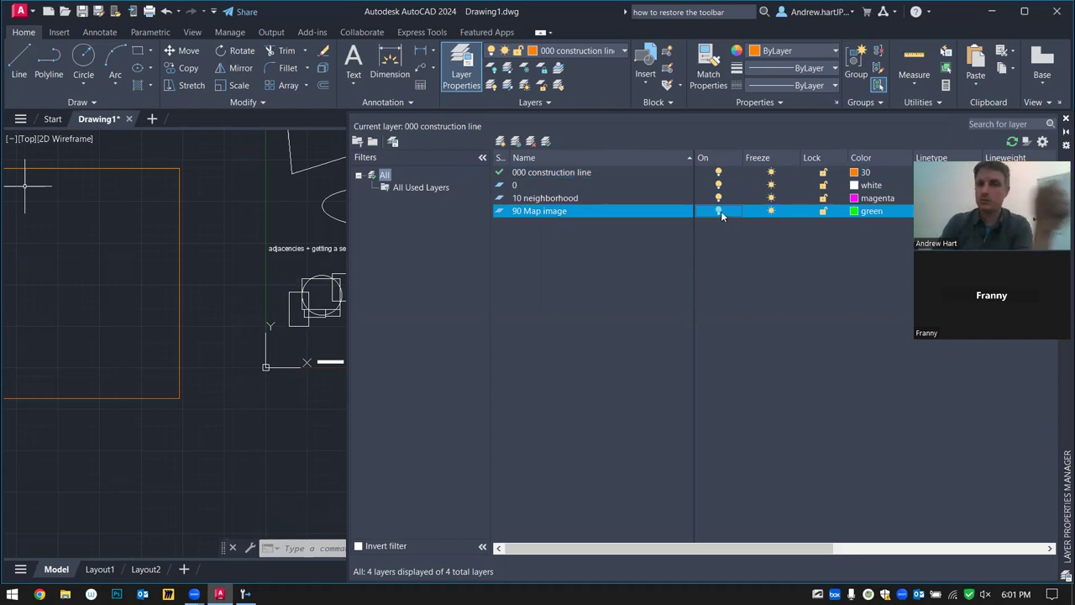
left_click(719, 211)
left_click(719, 211)
left_click(719, 211)
left_click(719, 211)
left_click(719, 211)
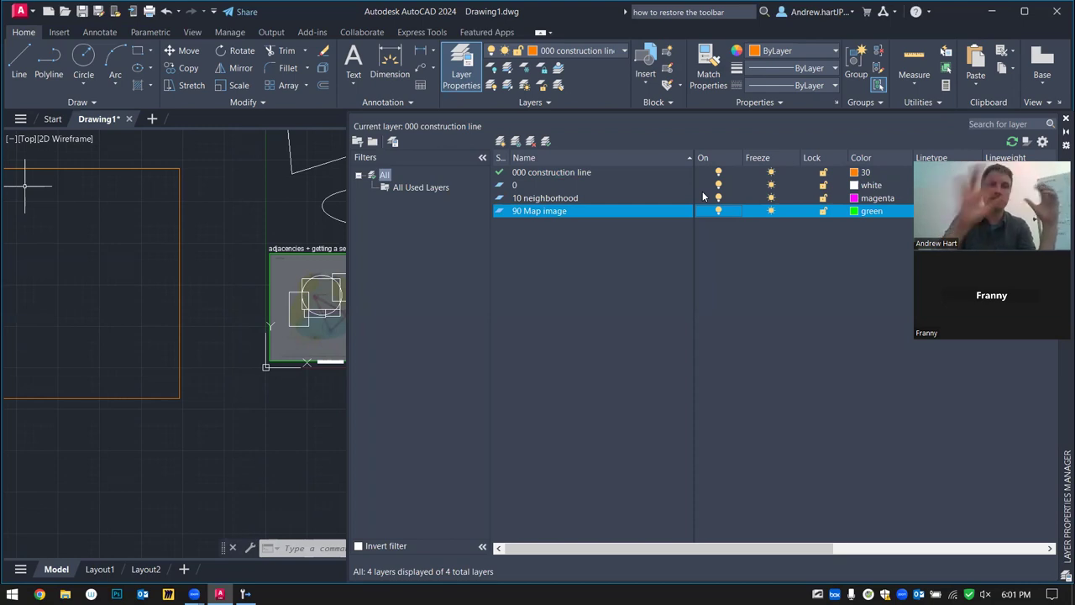
Lock the 90 Map image layer and close the layer manager
left_click(823, 212)
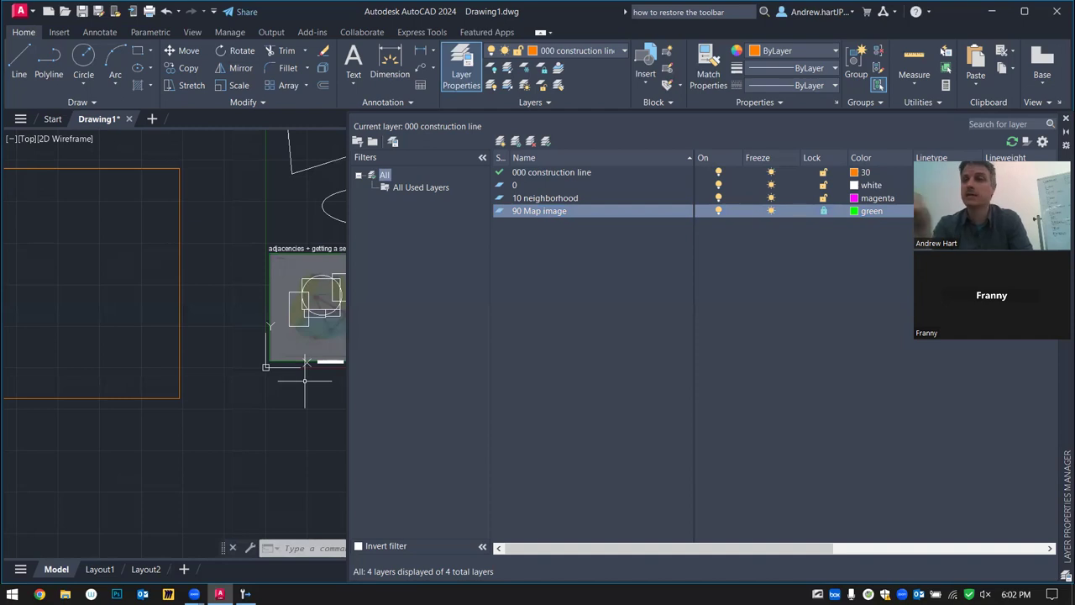
key("Escape")
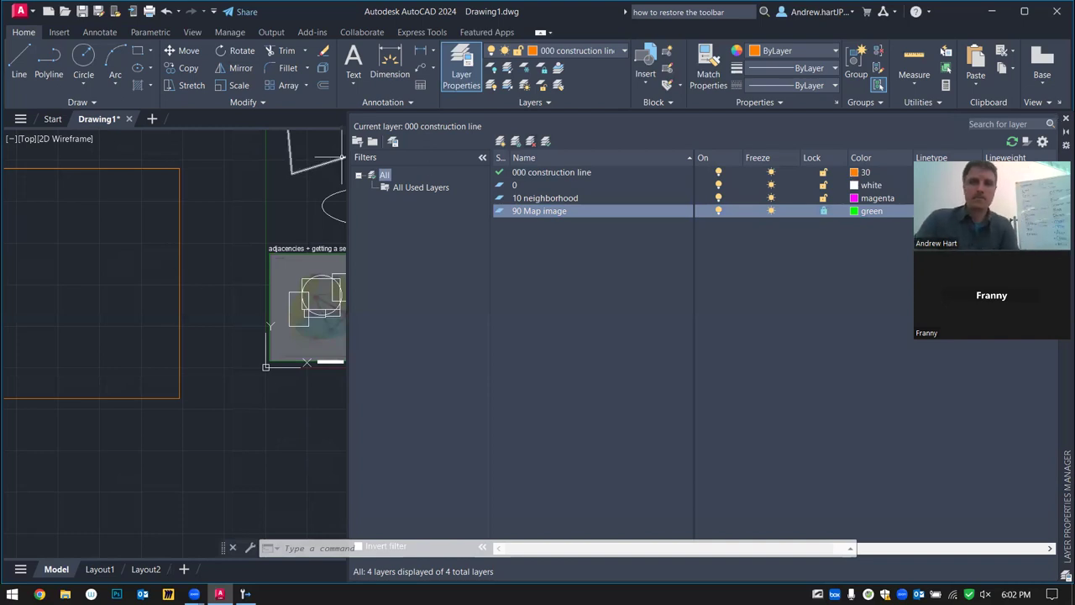
left_click(1065, 120)
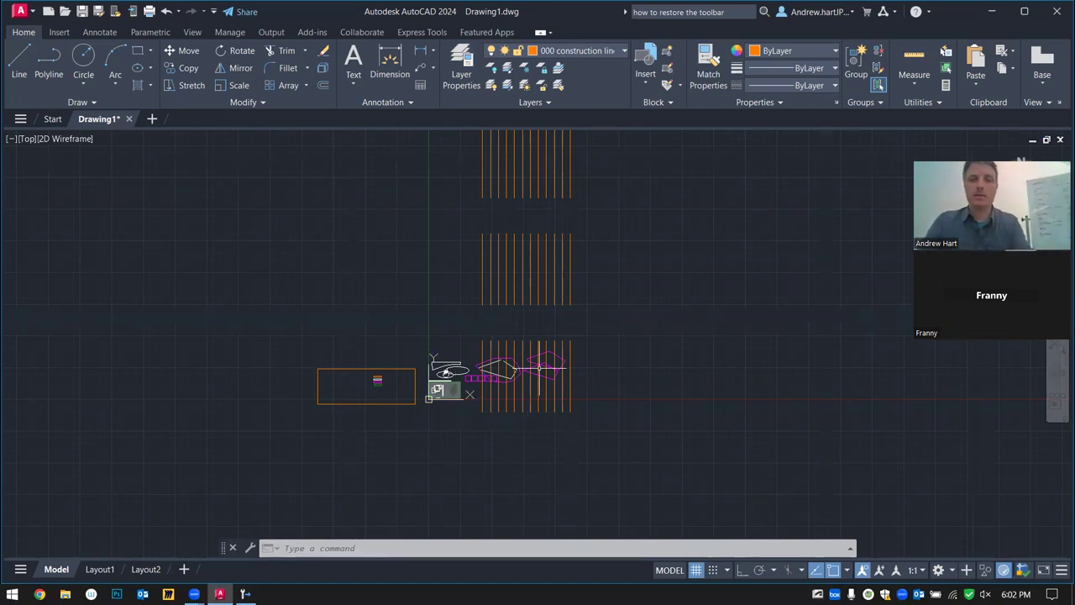
key("Escape")
key("Escape")
key("Escape")
scroll(508, 374, "up", 10)
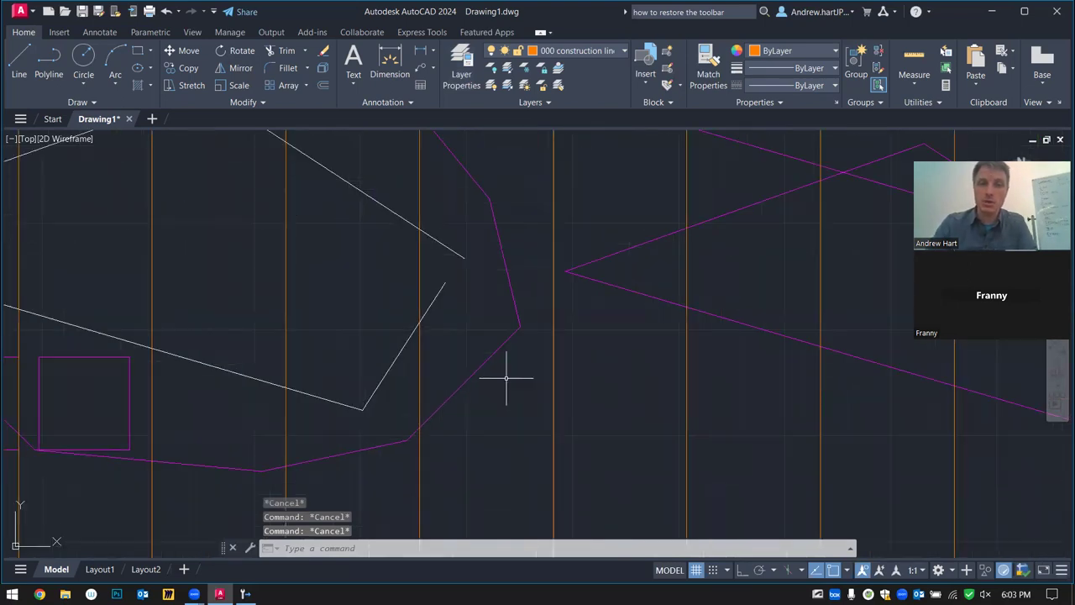
scroll(569, 265, "down", 4)
type("CHANGE")
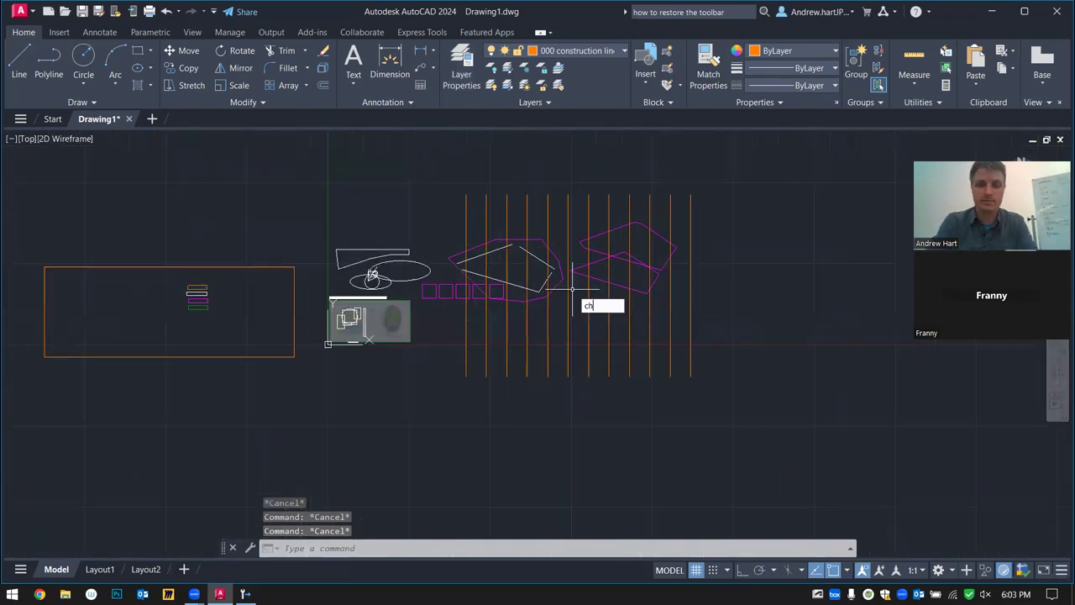
type("la")
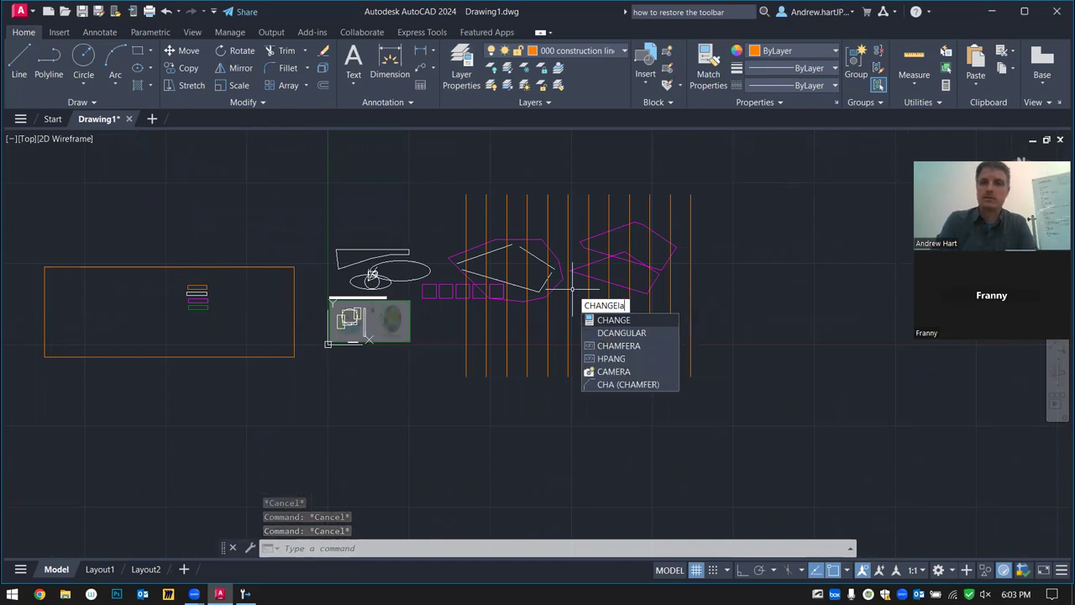
key("Escape")
type("lay")
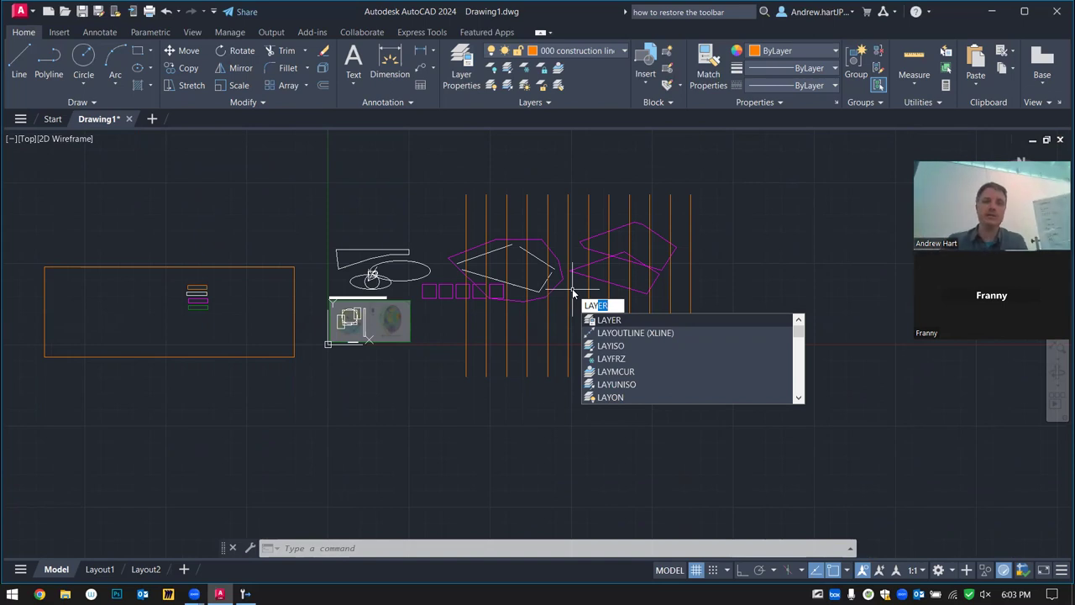
key("Escape")
key("Escape")
key("Escape")
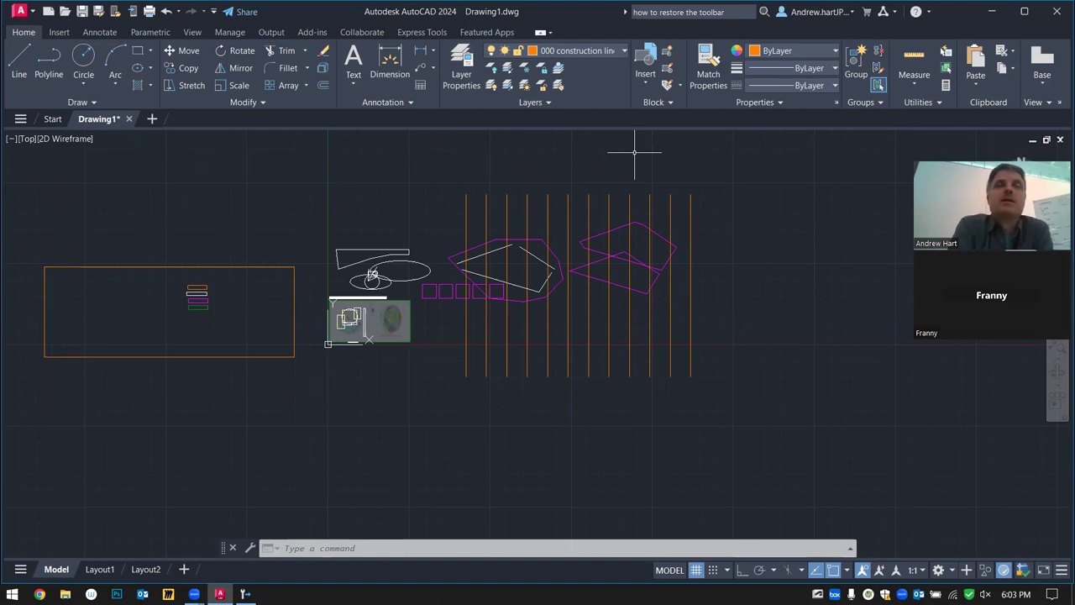
left_click(463, 75)
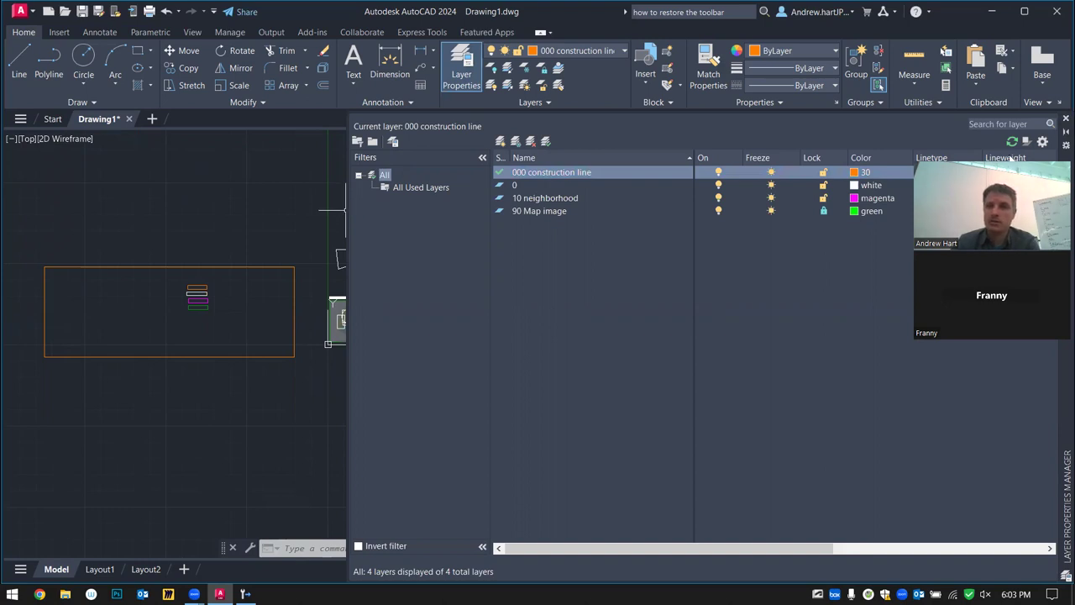
left_click(652, 173)
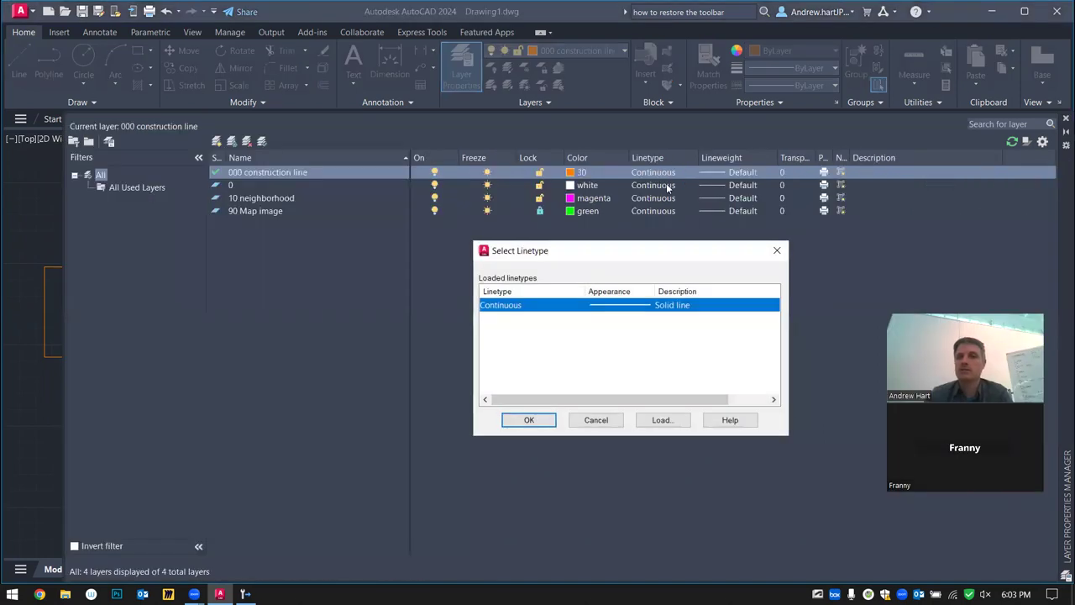
left_click(661, 420)
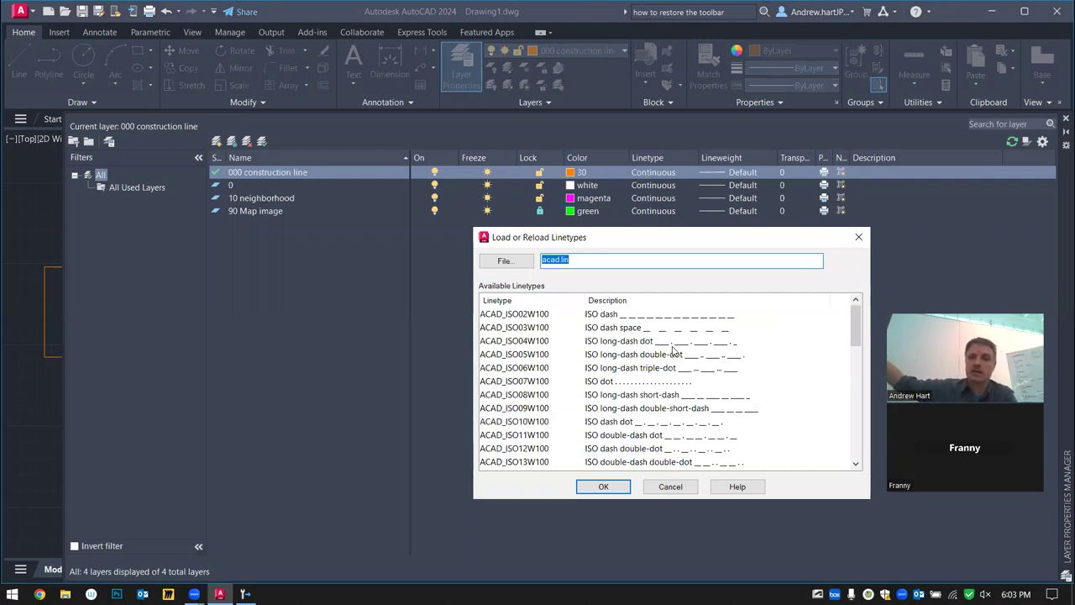
left_click(670, 486)
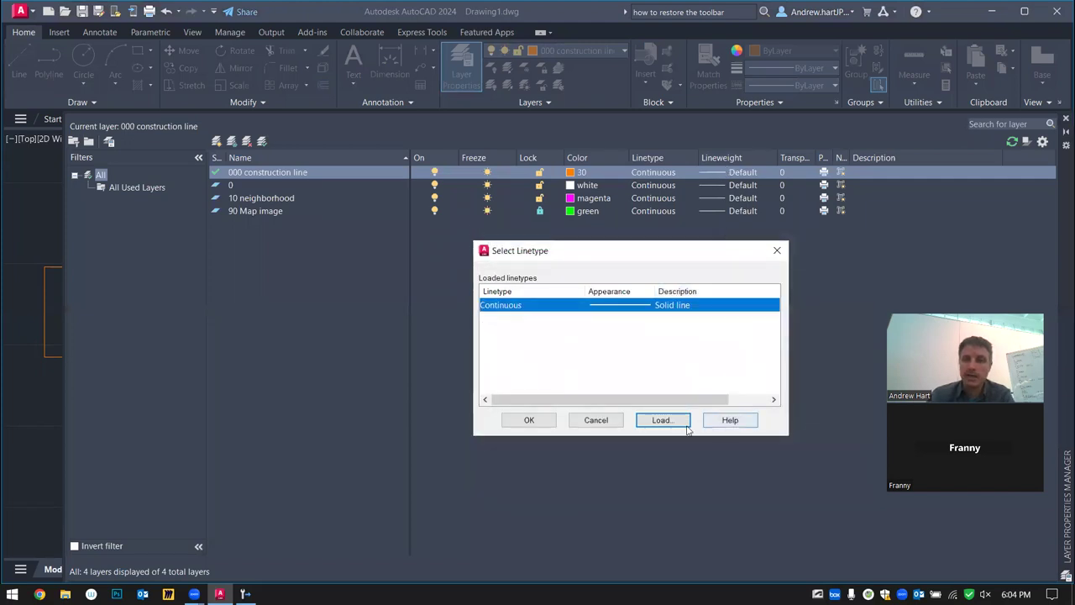
key("Escape")
left_click(734, 172)
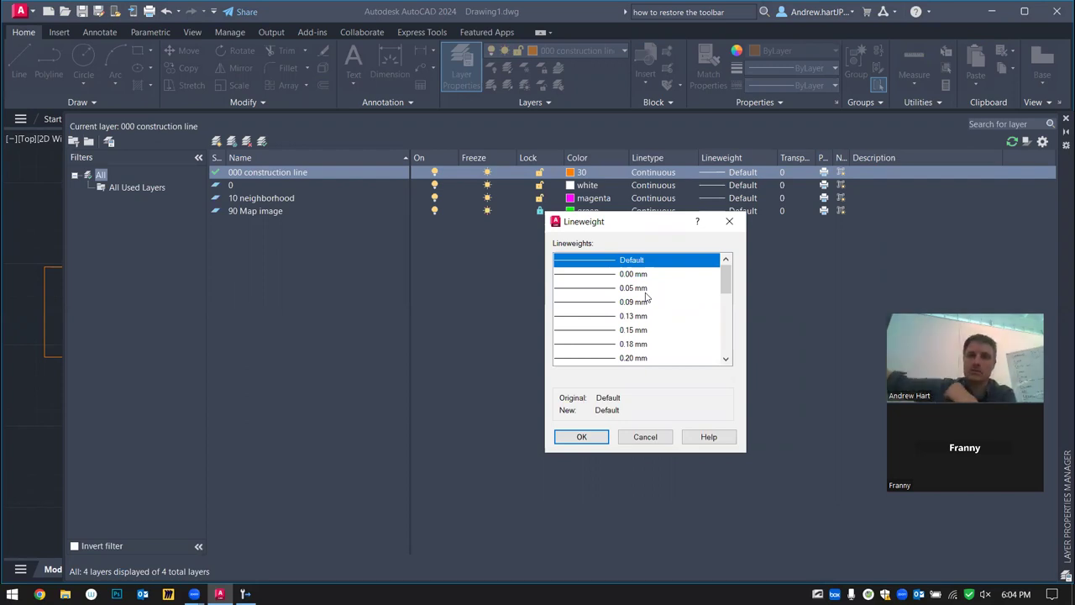
left_click(659, 436)
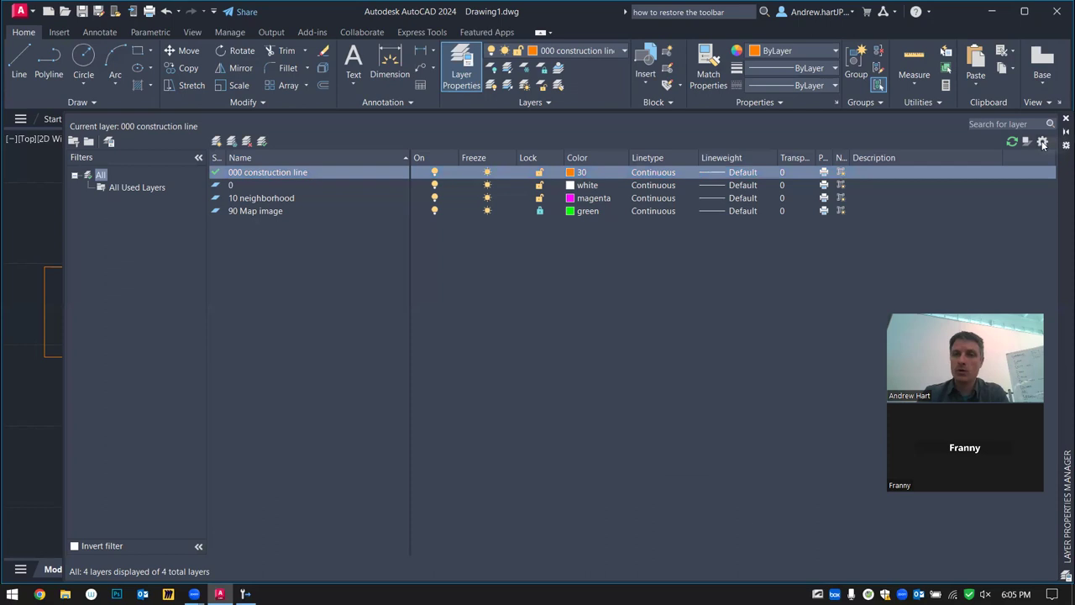
left_click(1065, 119)
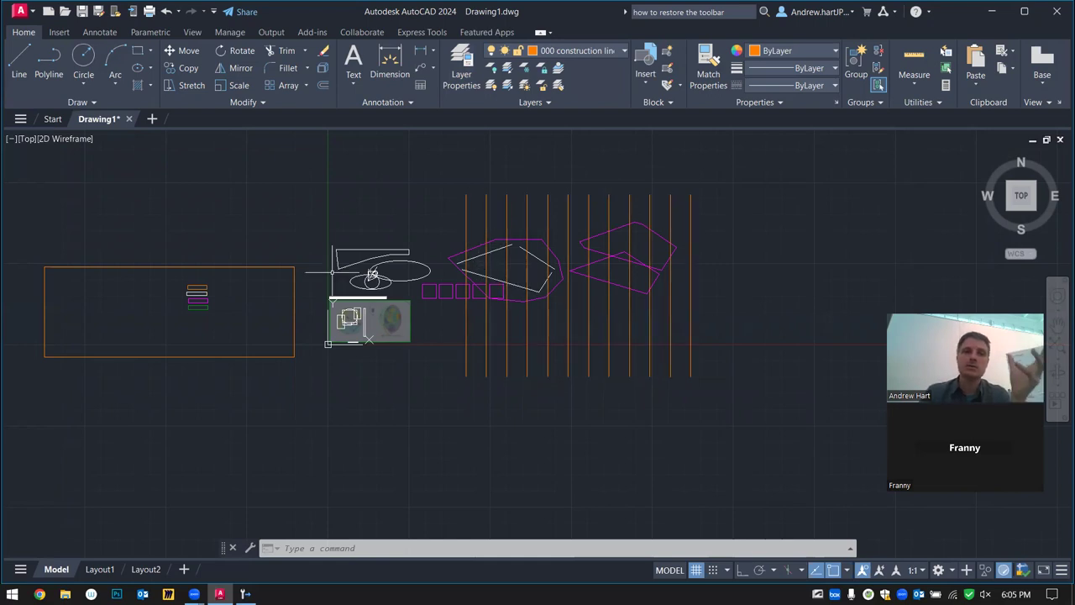
Set the polyline above the ellipse to Green in the Properties palette, then close it
left_click(344, 251)
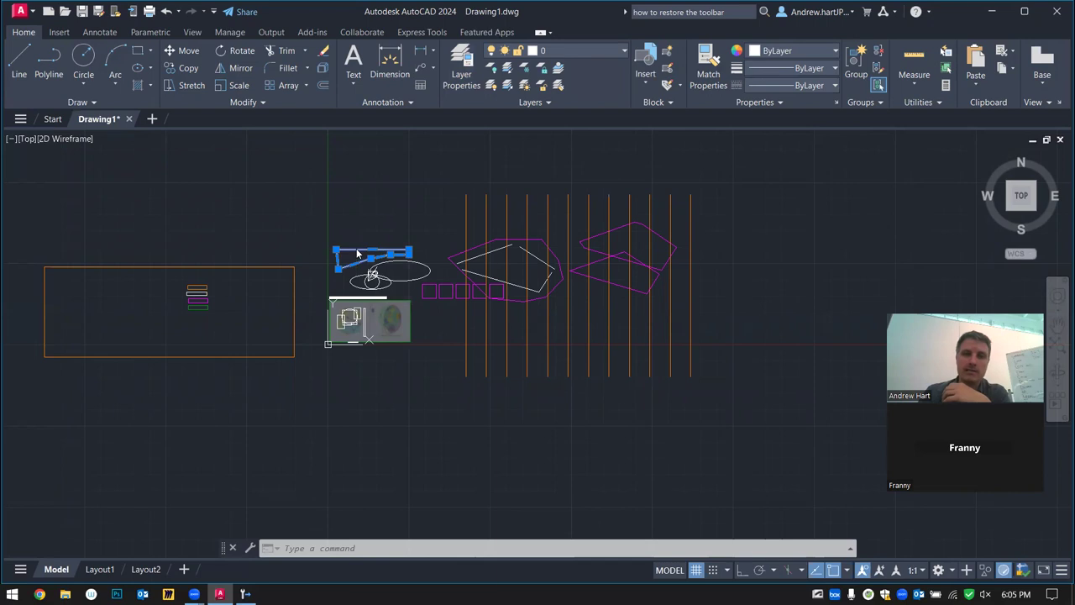
right_click(356, 247)
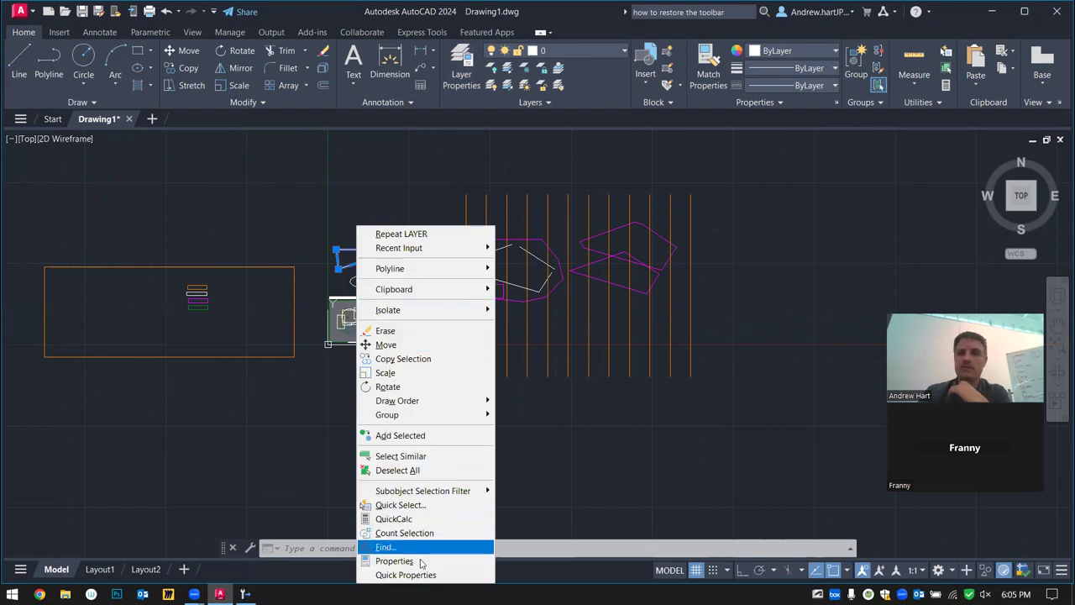
left_click(394, 560)
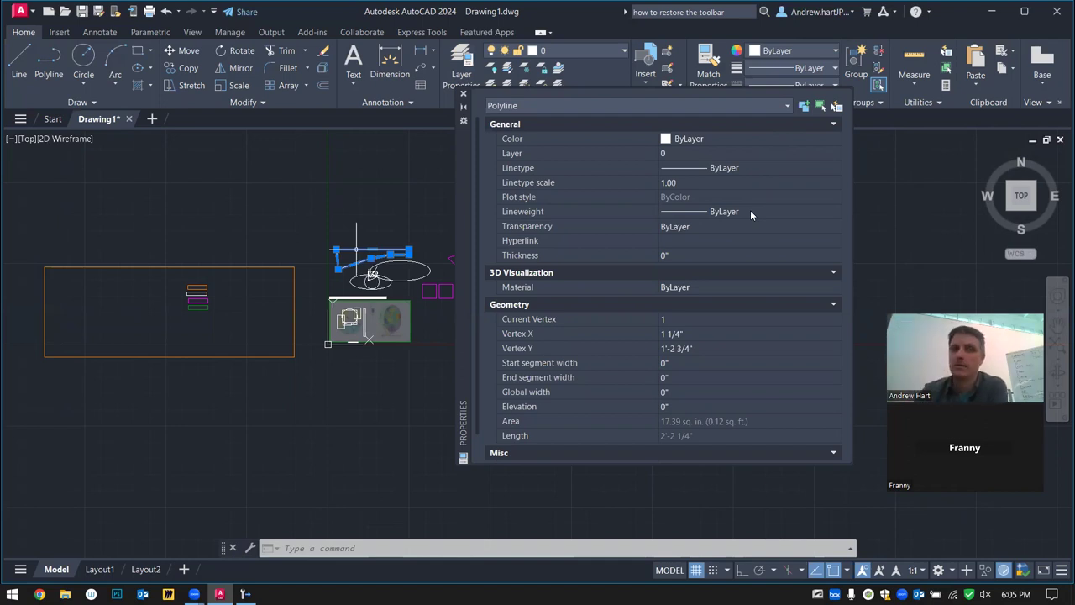
left_click(835, 139)
left_click(835, 139)
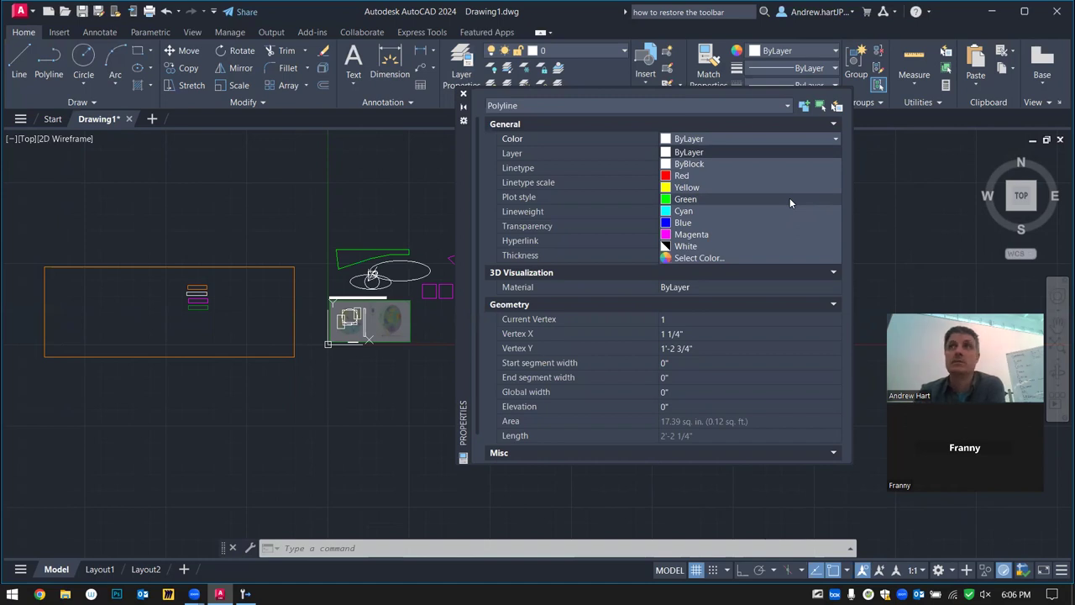
left_click(790, 198)
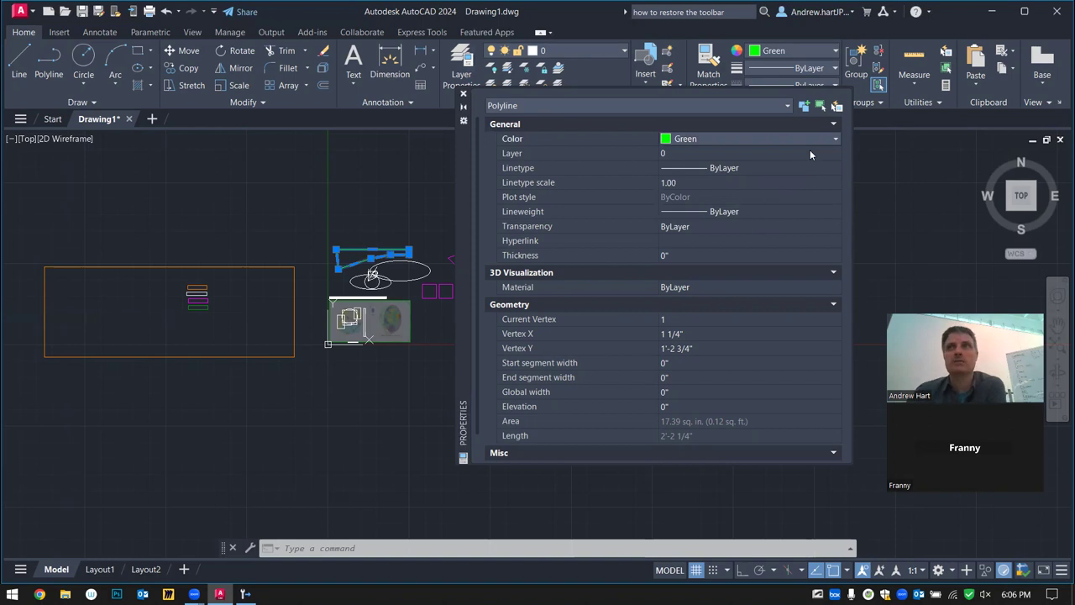
left_click(463, 93)
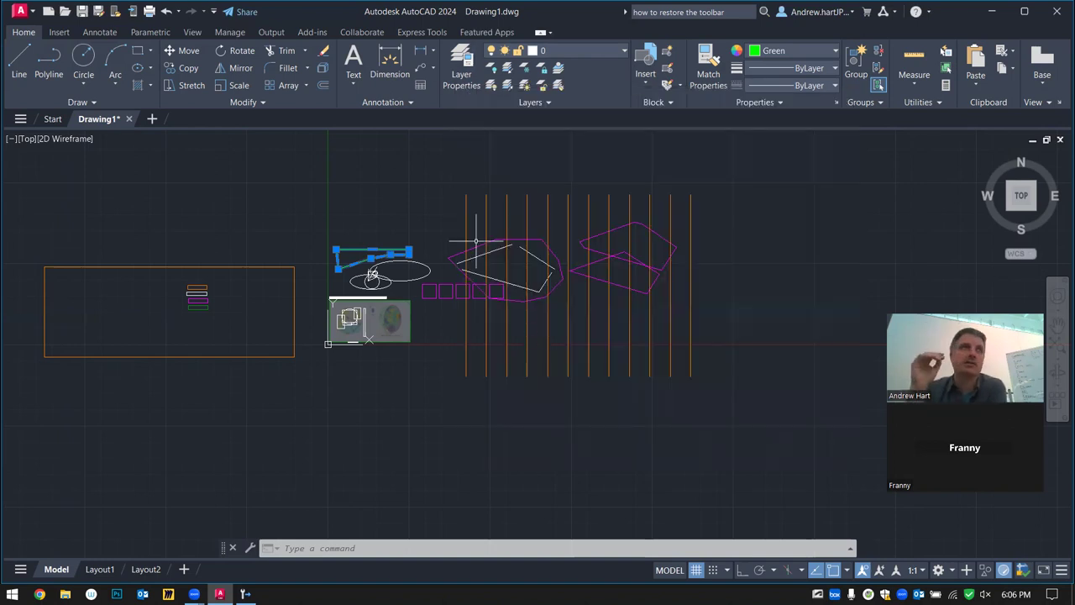
left_click(425, 317)
Turn off the 90 Map image layer's lightbulb in the Home ribbon layer list
key("Escape")
key("Escape")
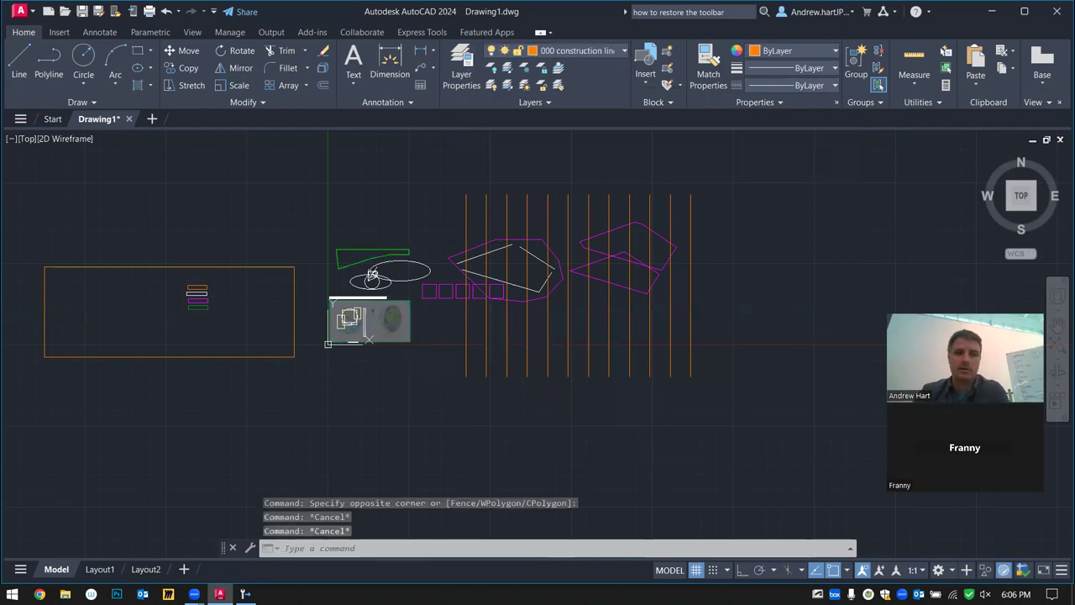
left_click(401, 339)
left_click(448, 350)
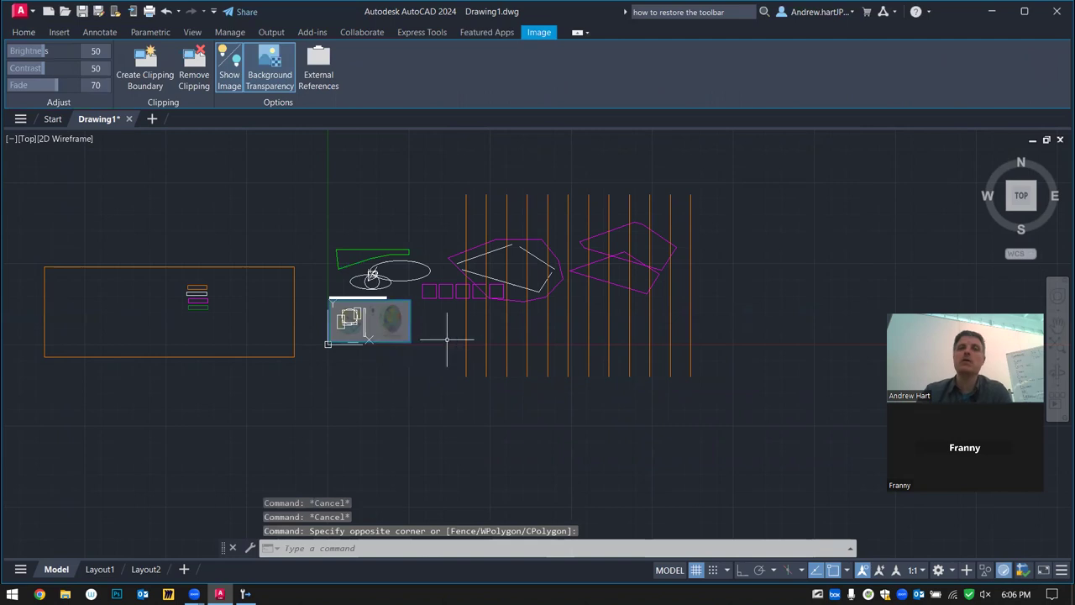
key("Escape")
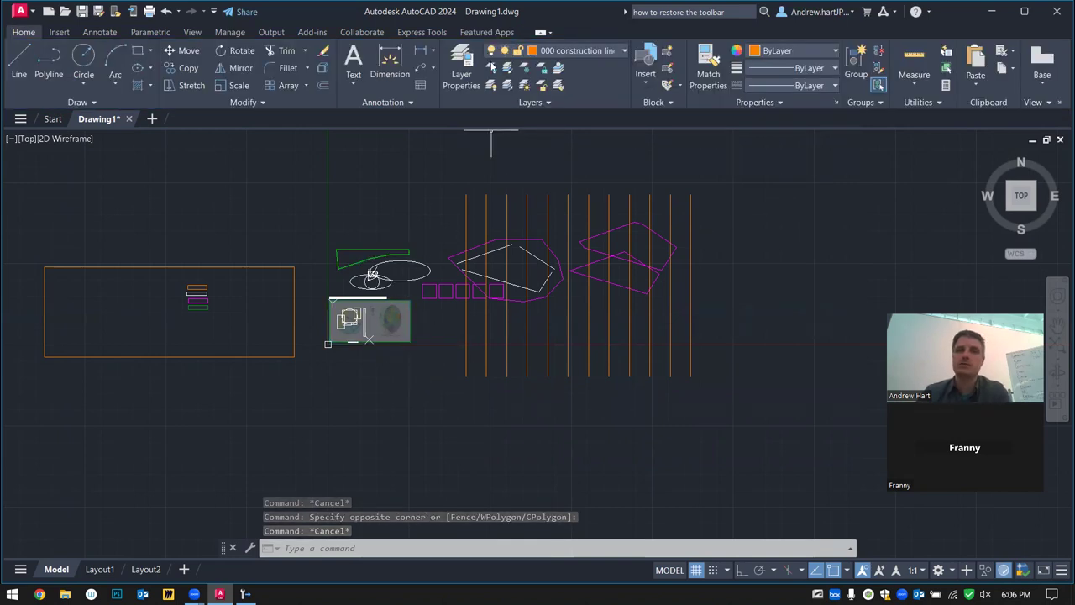
left_click(572, 54)
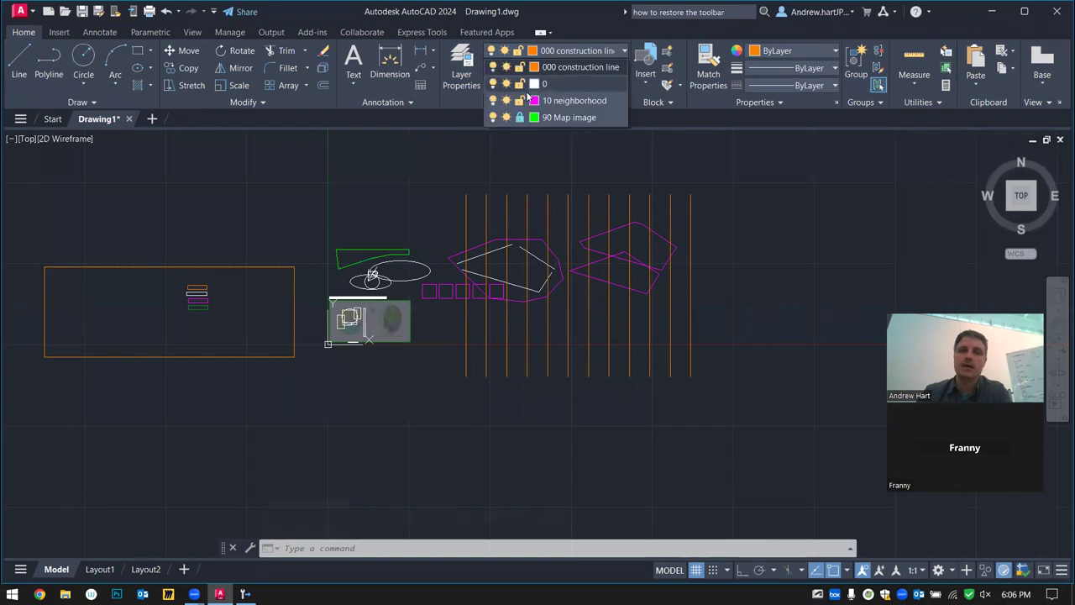
left_click(492, 118)
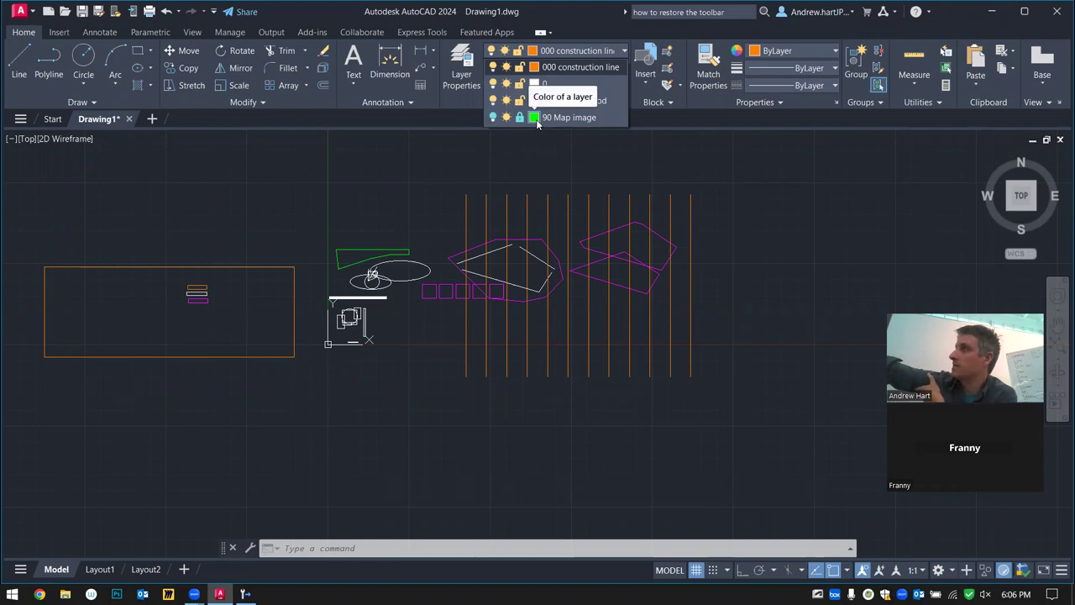
left_click(494, 117)
left_click(494, 118)
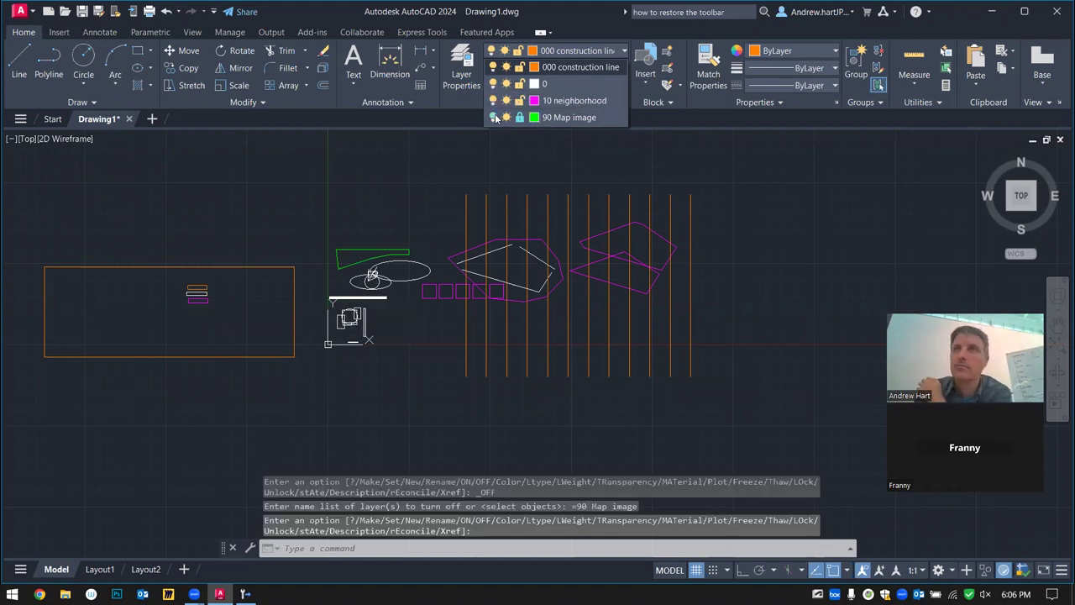
key("Escape")
key("Escape")
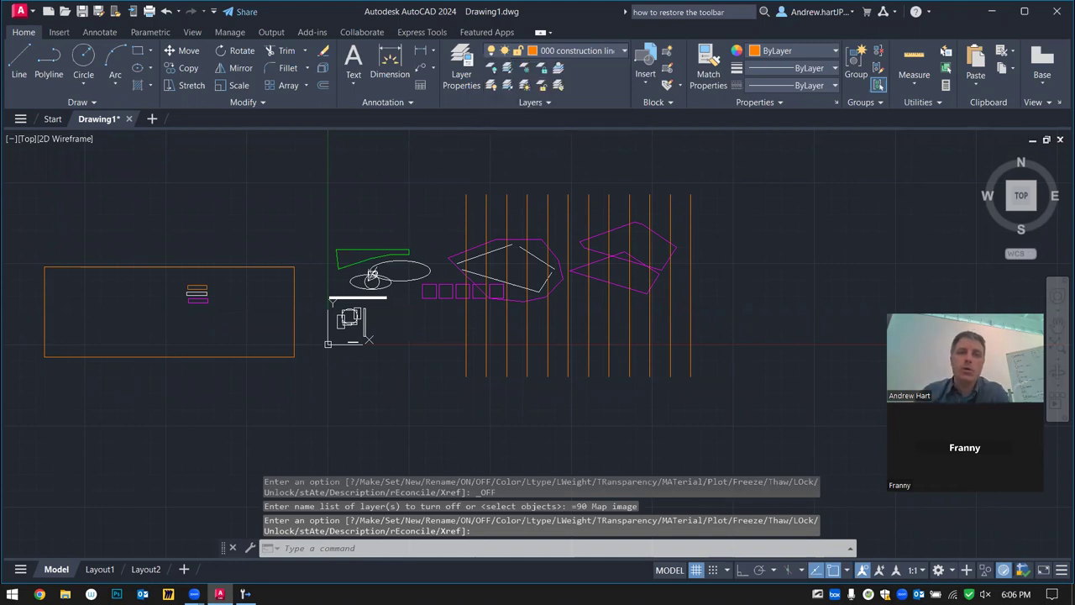
Reset the polyline's colour to ByLayer through Quick Properties so it shows white
left_click(385, 252)
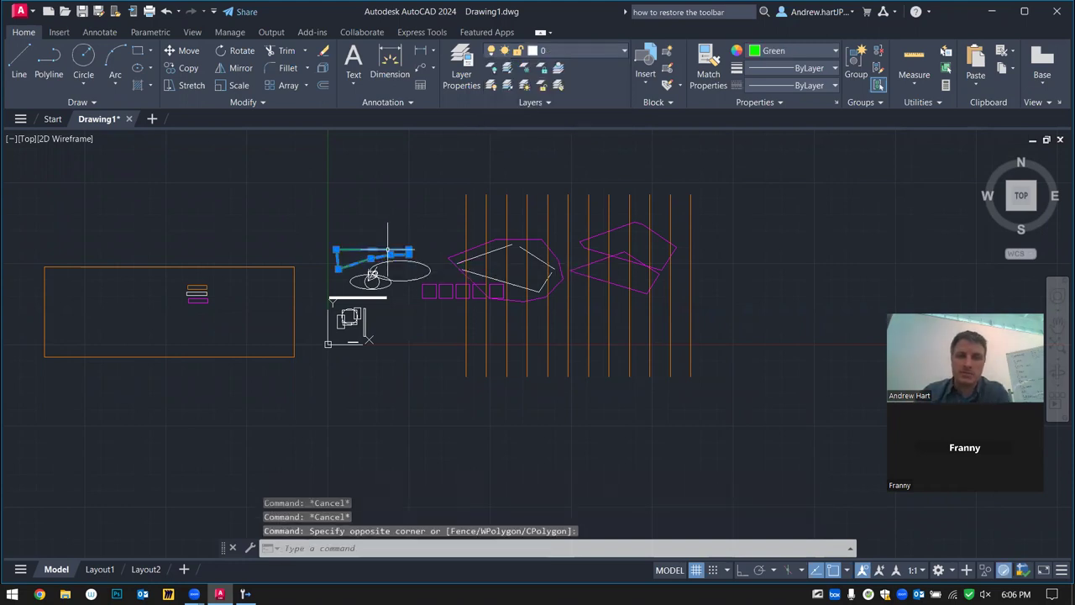
right_click(387, 252)
left_click(444, 575)
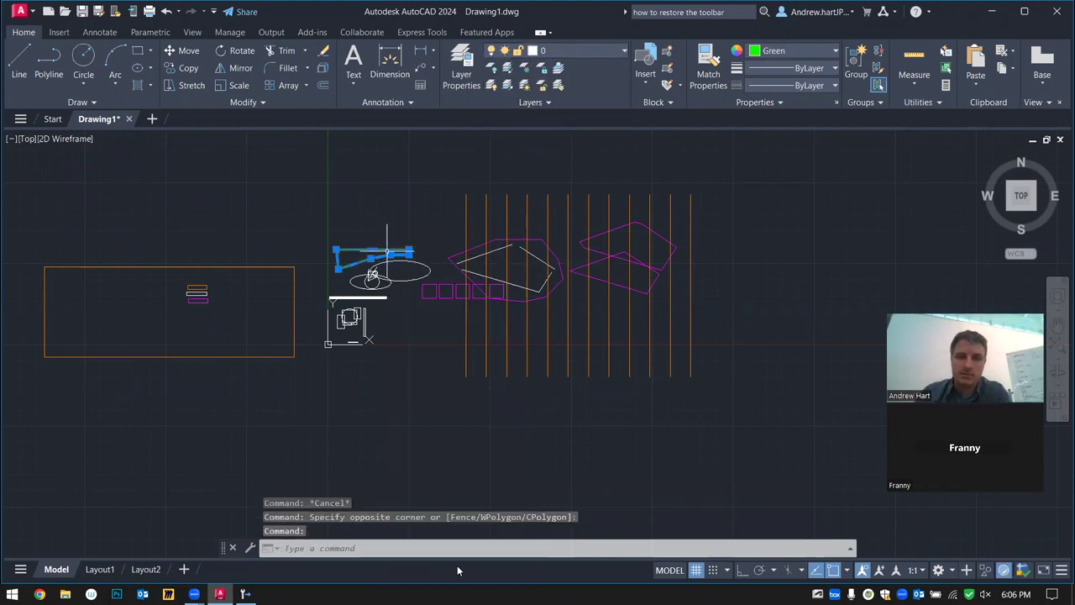
left_click(613, 332)
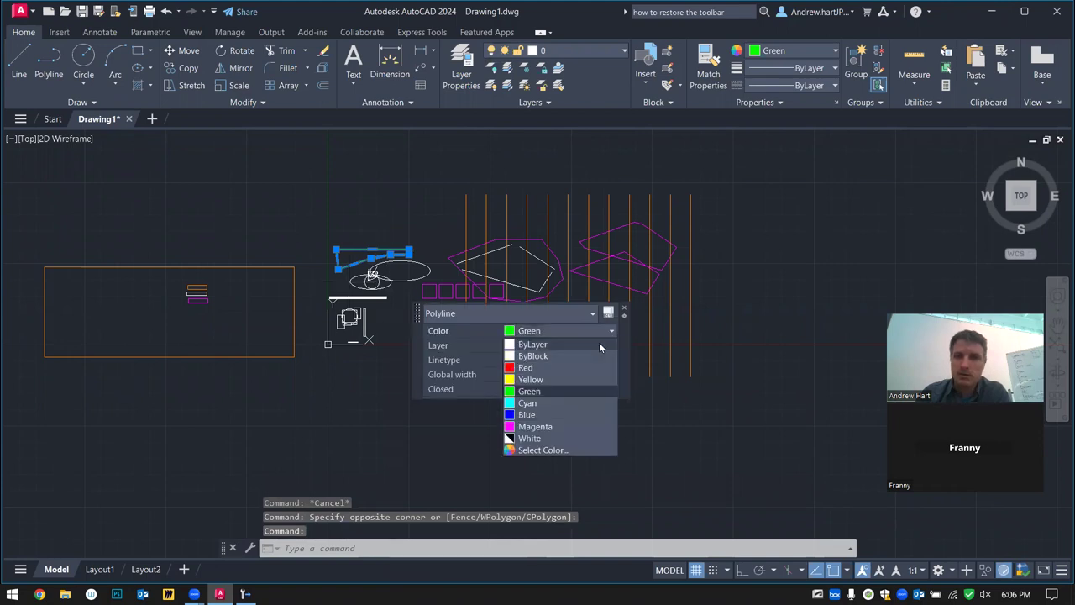
left_click(599, 341)
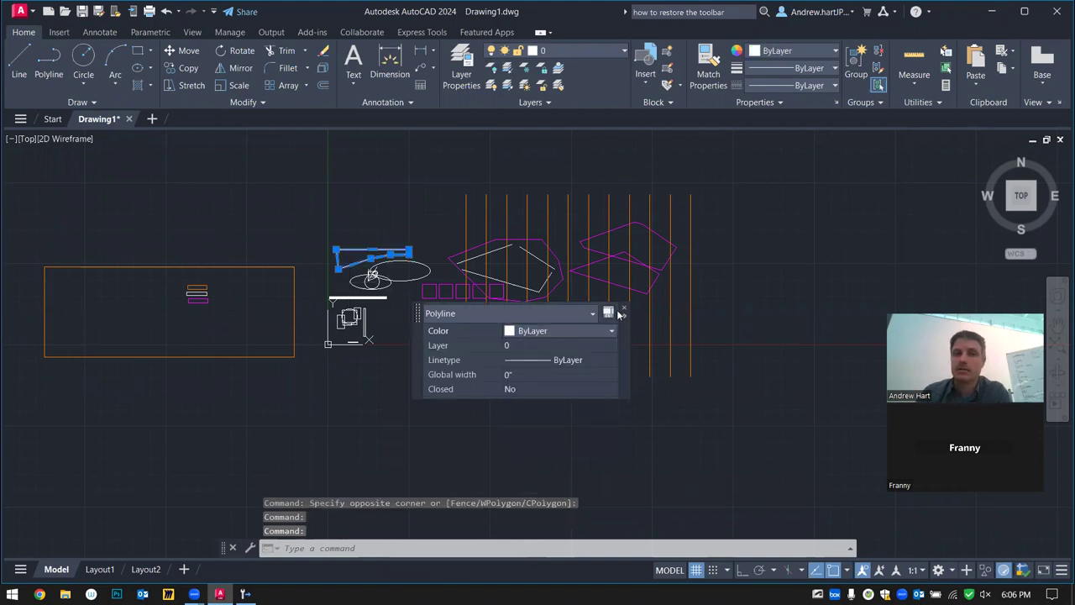
left_click(624, 308)
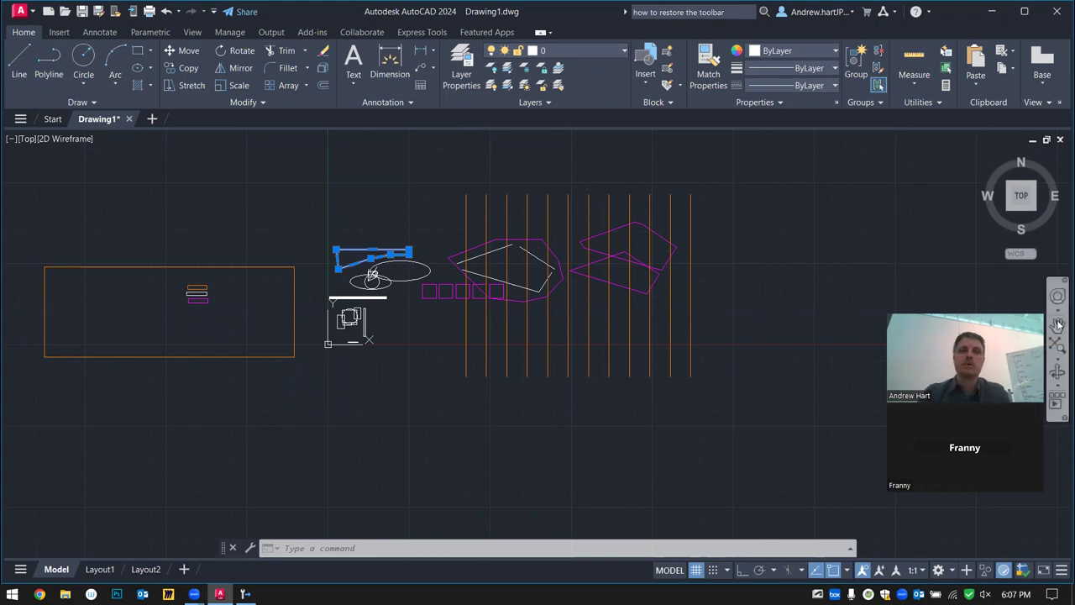
key("Escape")
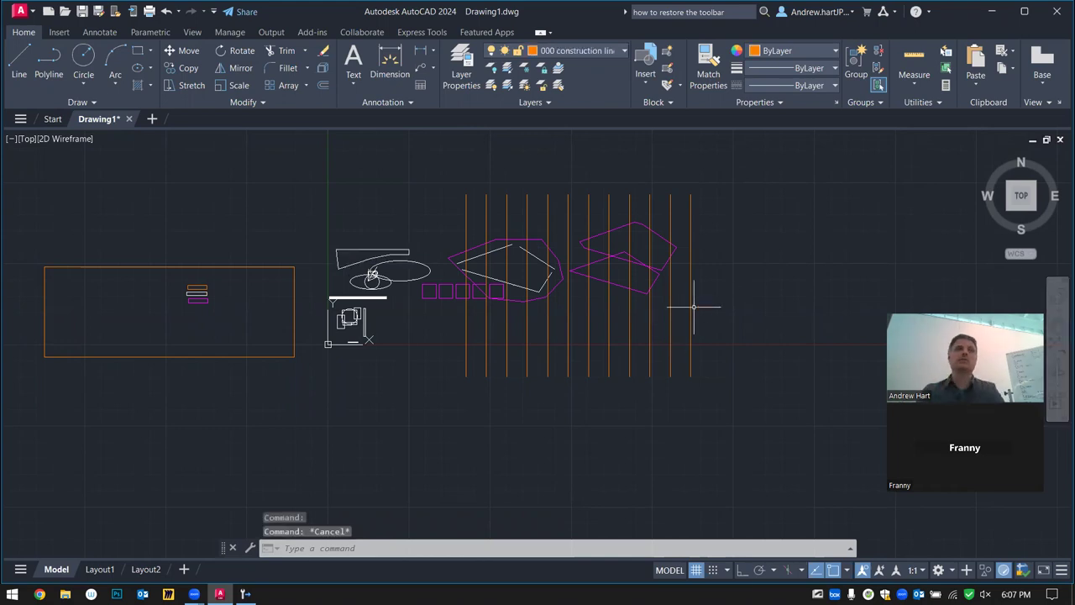
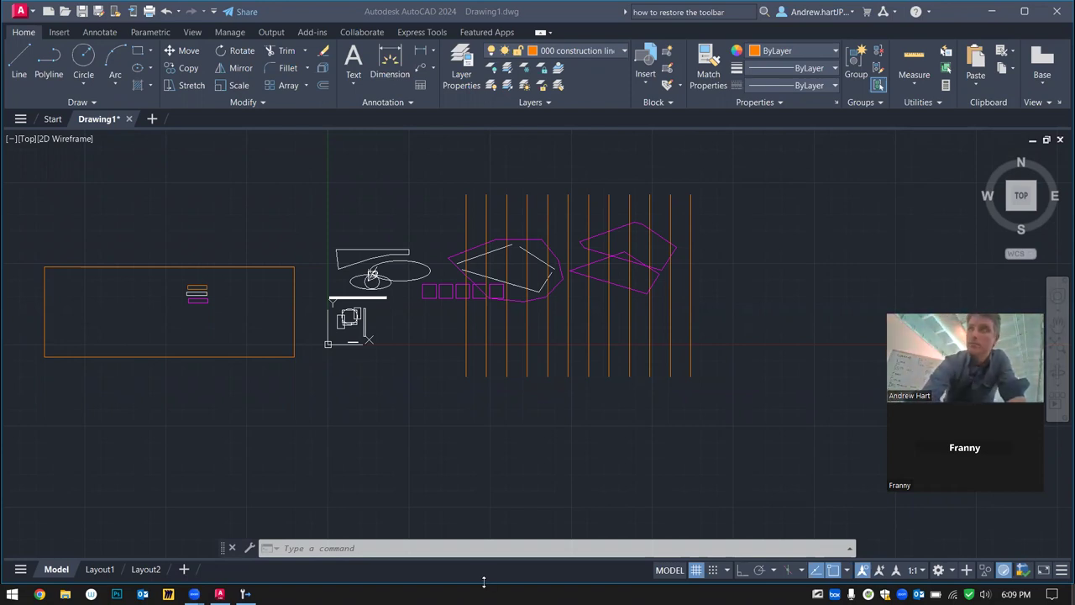
Cancel the unfinished selection window, then open and close the object snap settings without changes
left_click_drag(484, 581, 748, 462)
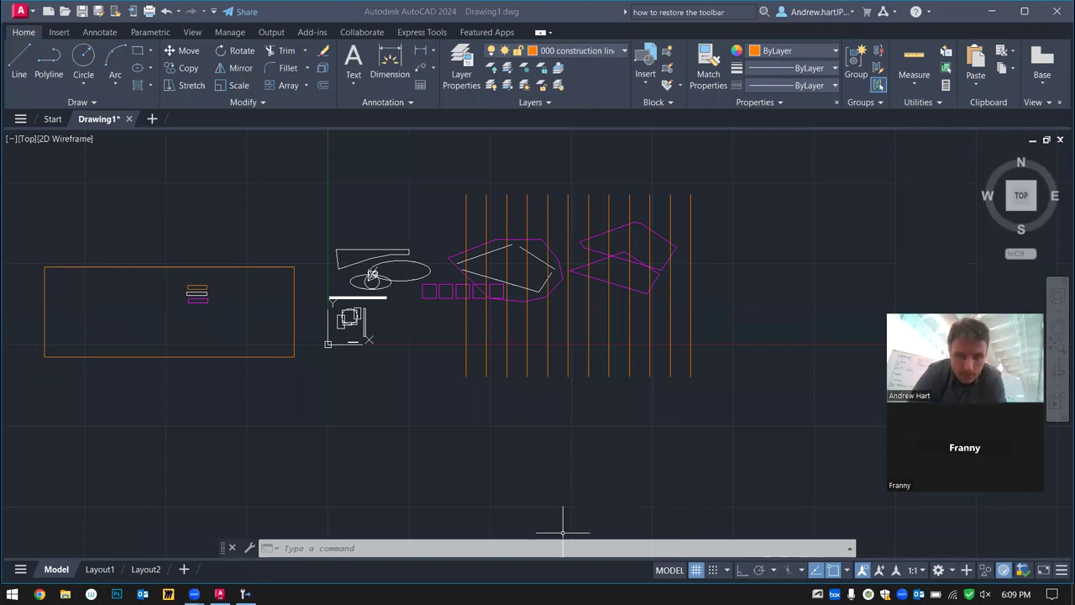
left_click(346, 461)
key("Escape")
key("Escape")
key("Escape")
type("OS")
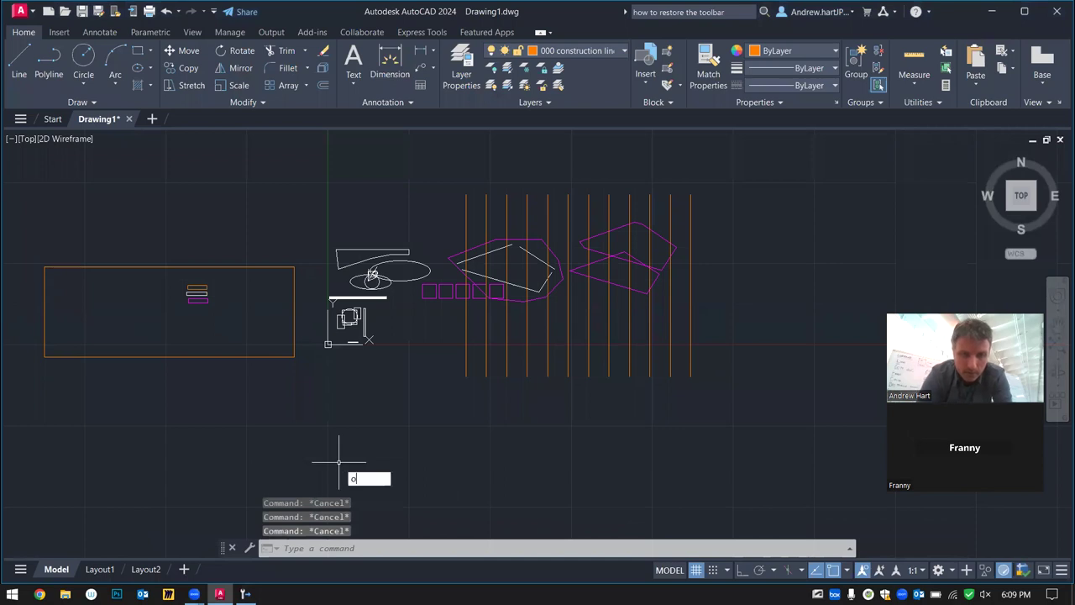
left_click(384, 493)
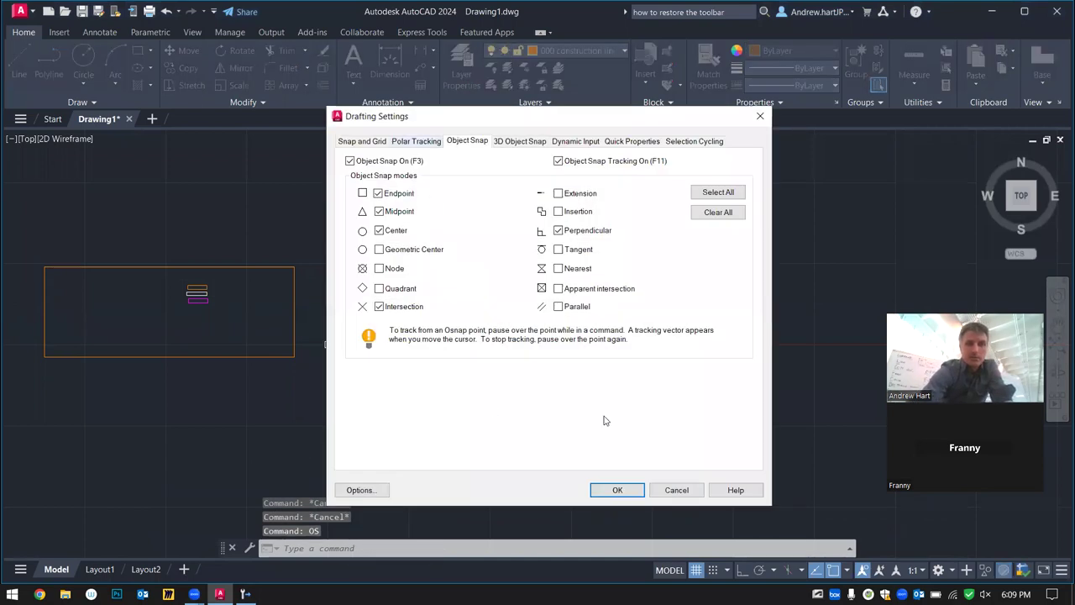
left_click(670, 490)
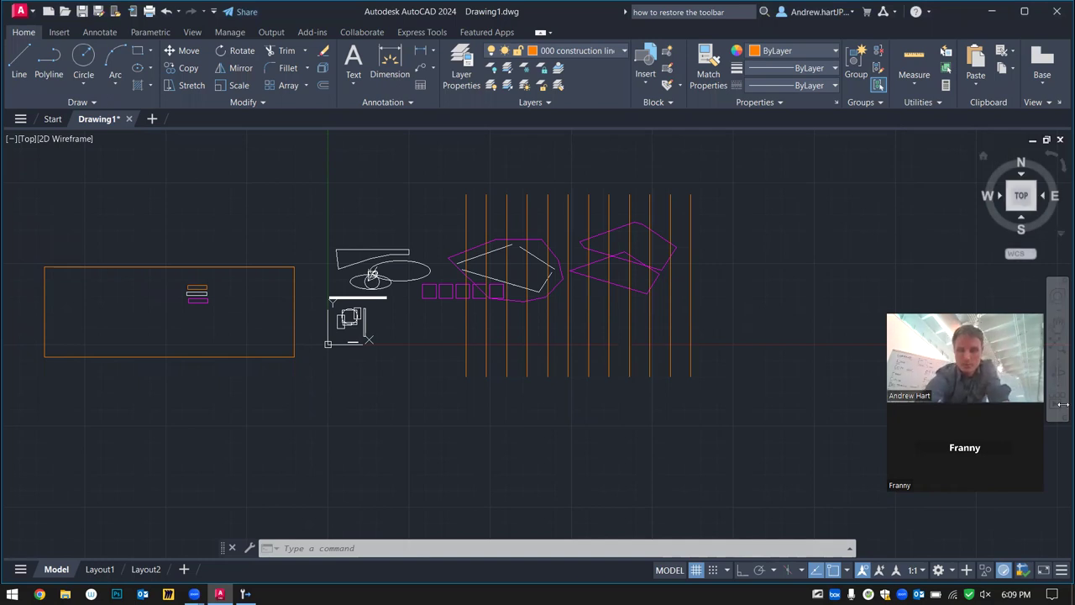
Toggle the drawing grid off and on, and snap mode on and off, leaving both unchanged
left_click(696, 570)
left_click(697, 571)
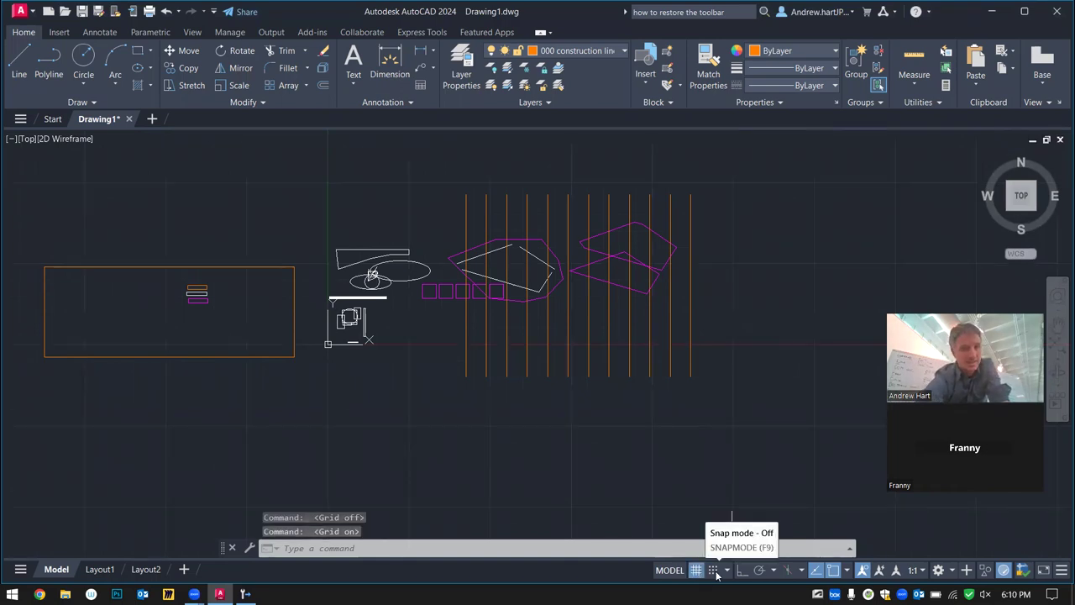
left_click(713, 571)
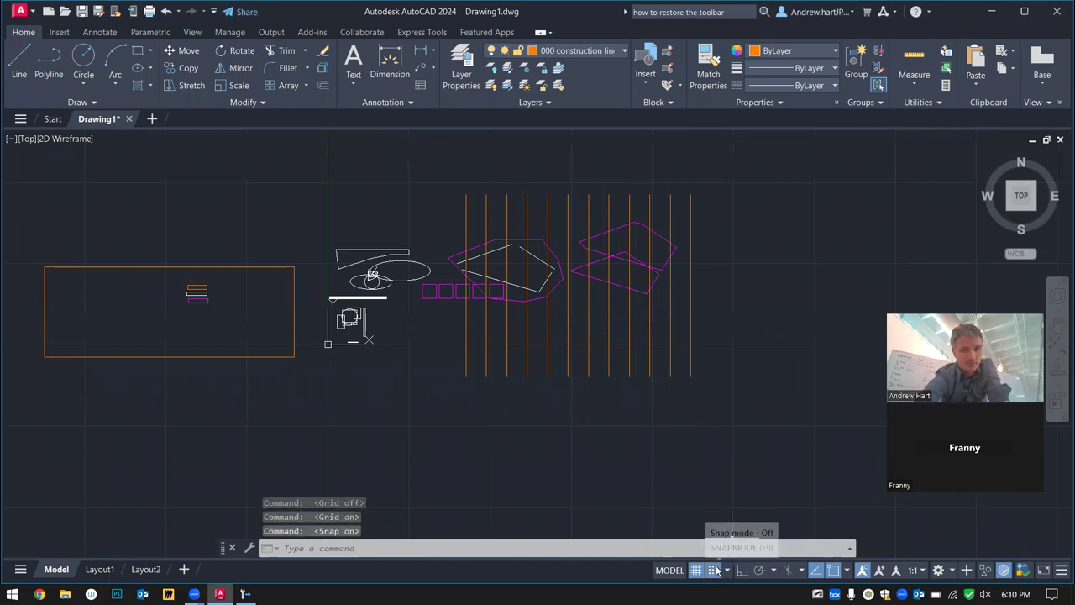
left_click(714, 571)
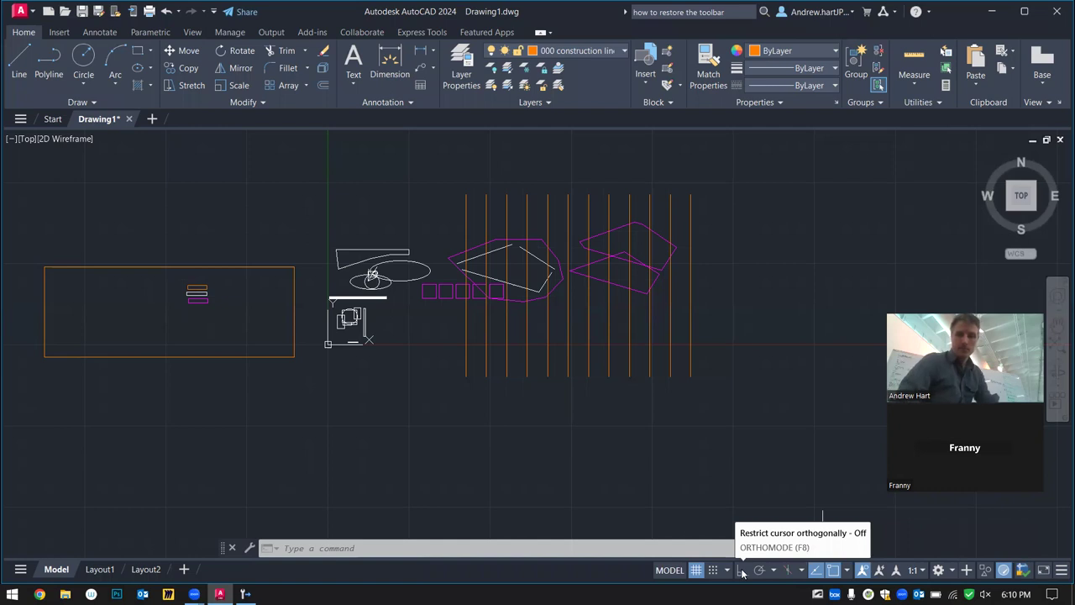
Through OSNAP, uncheck Midpoint while keeping Perpendicular and the other object snaps on
type("OSNAP")
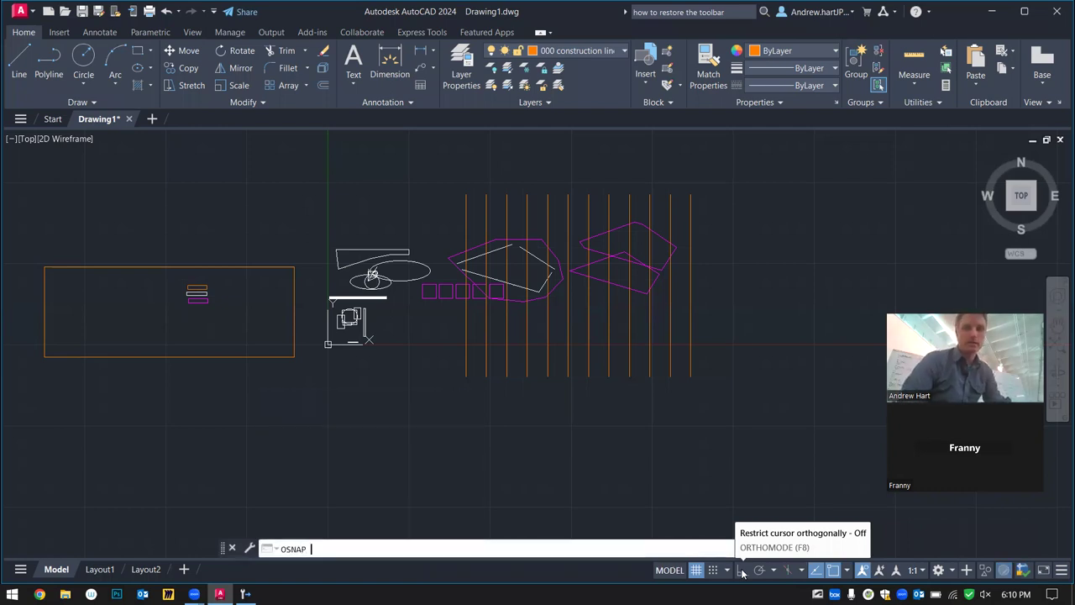
key("Return")
left_click(559, 231)
left_click(559, 231)
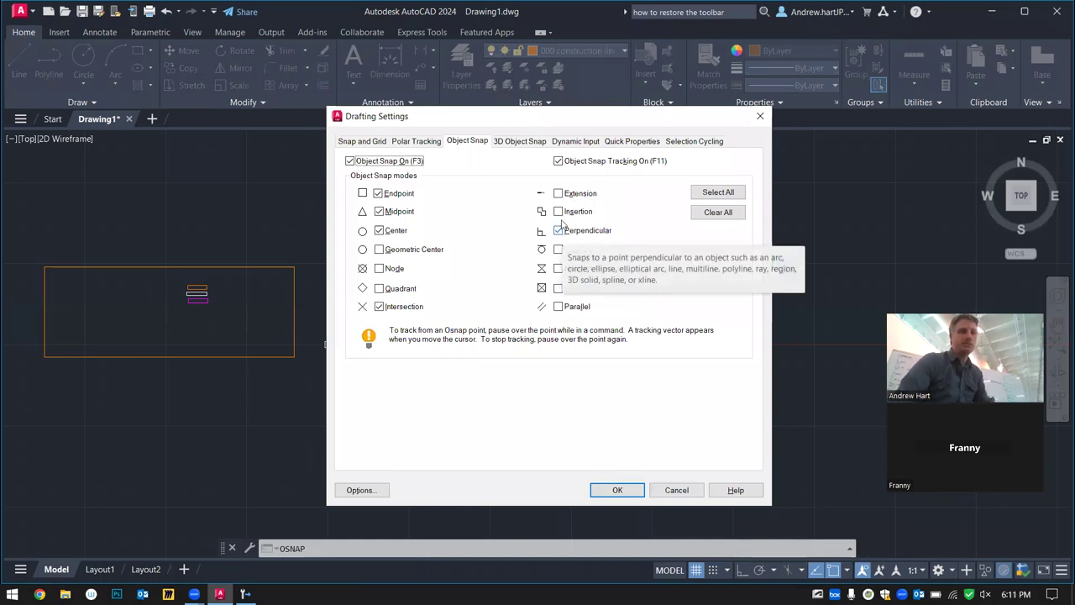
left_click(379, 213)
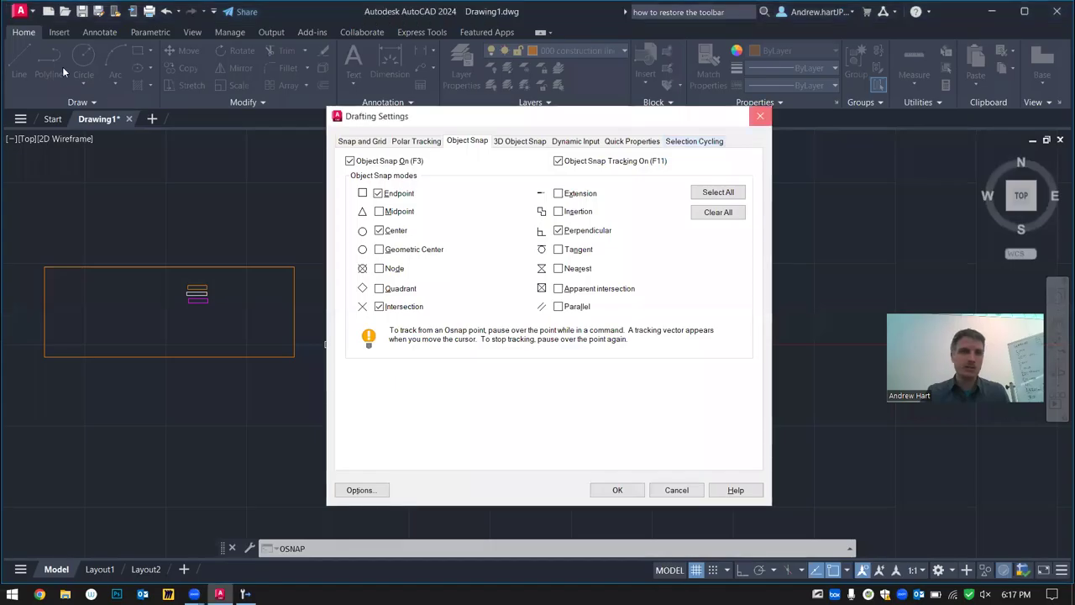
Dismiss the Drafting Settings dialog with Esc to reveal Drawing1 on the shared screen
key("Escape")
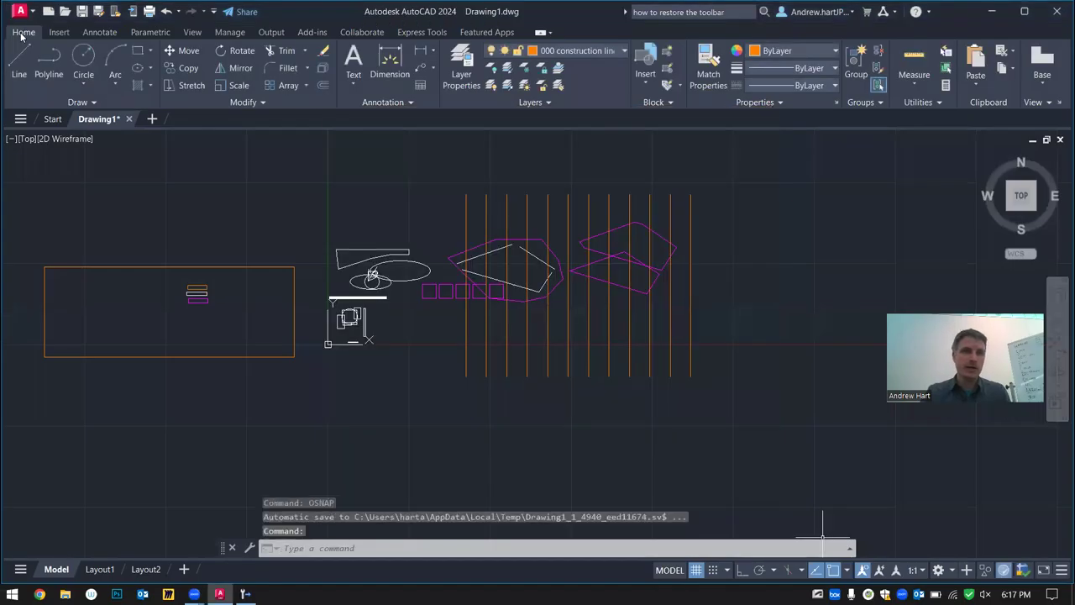
Choose Save As from the red A Application menu
left_click(21, 10)
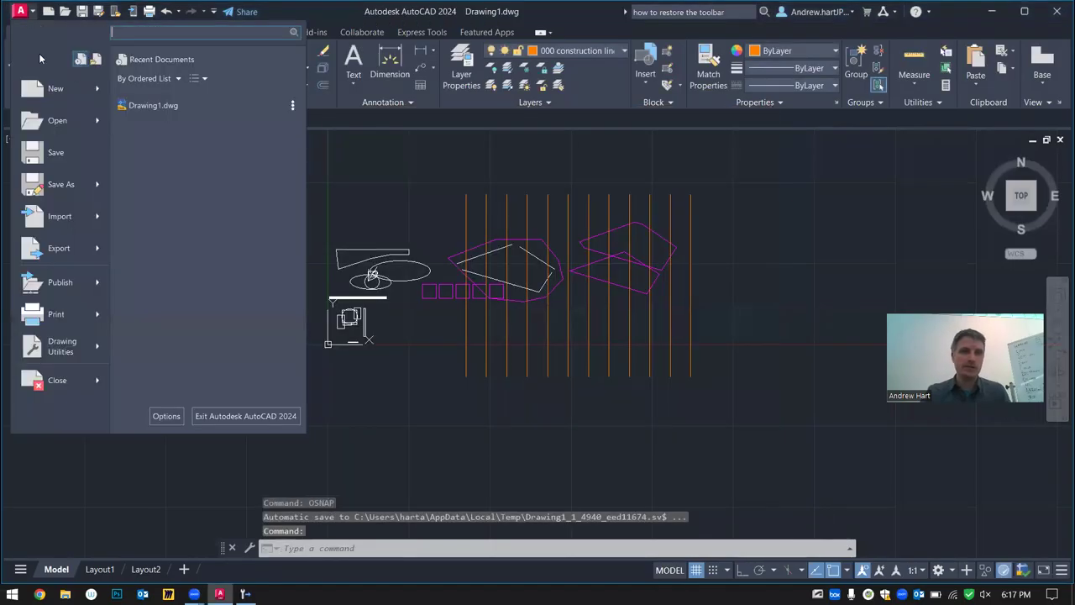
left_click(60, 186)
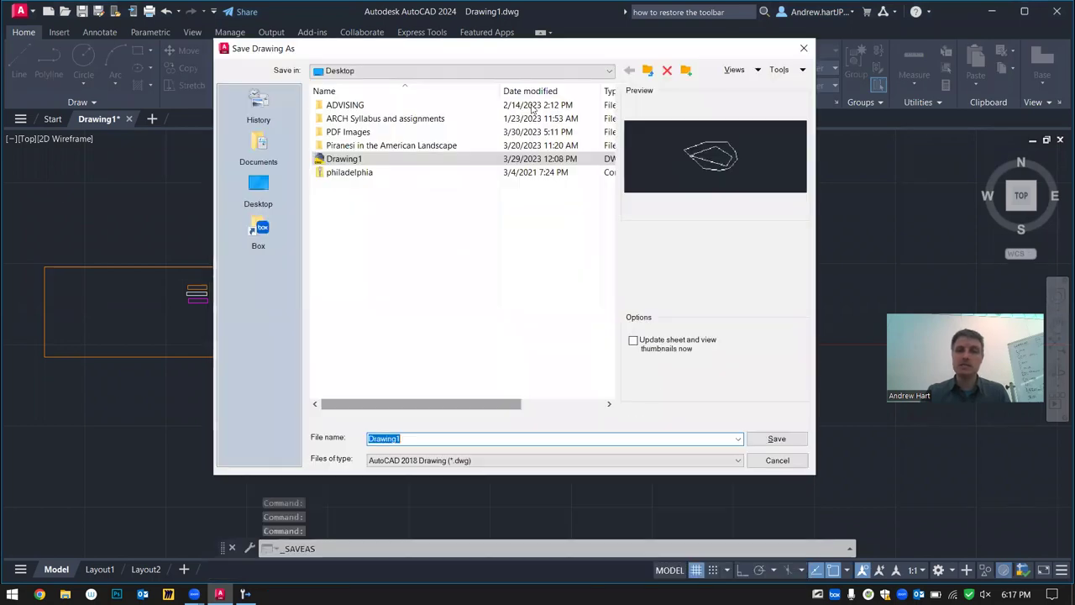
Change Files of type to AutoCAD 2010/LT2010 Drawing (*.dwg)
left_click(738, 461)
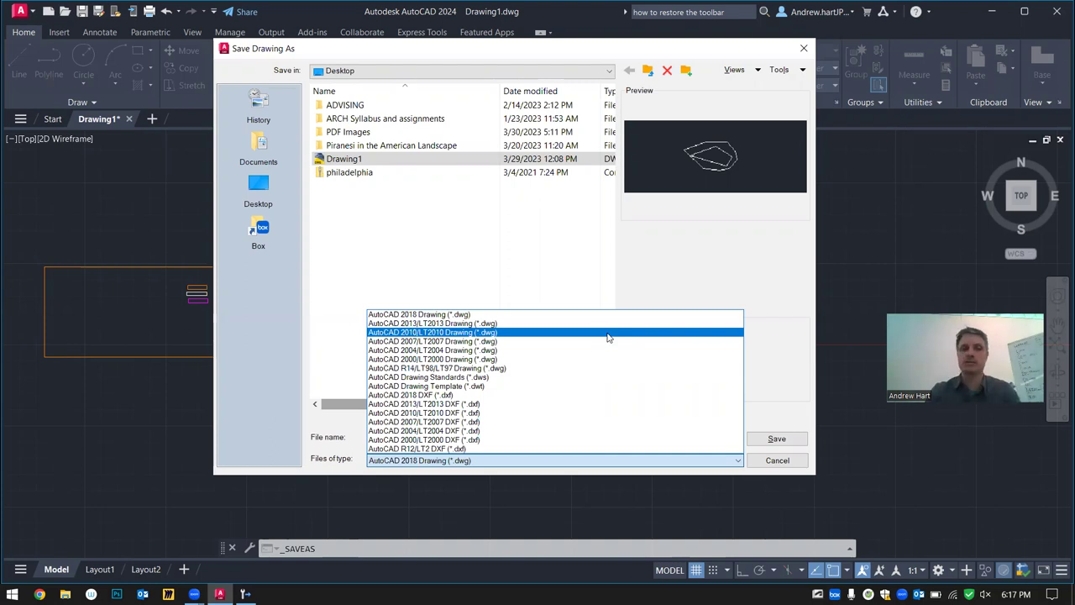
left_click(608, 337)
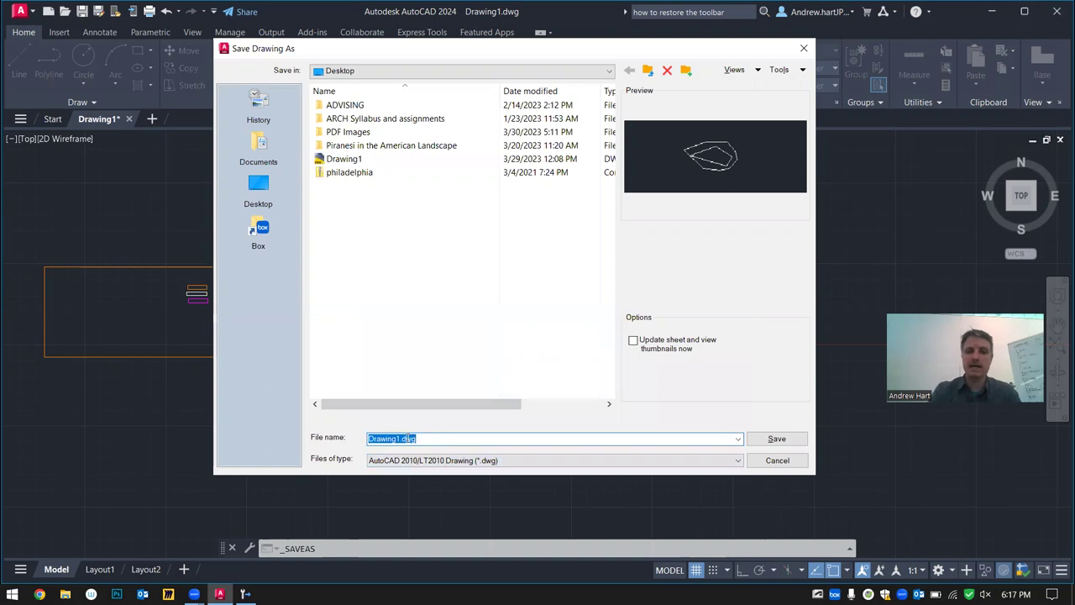
Name the file '230330 <author's name> Imaginary City Update 2.dwg', removing the leftover Drawing1 text
left_click(409, 438)
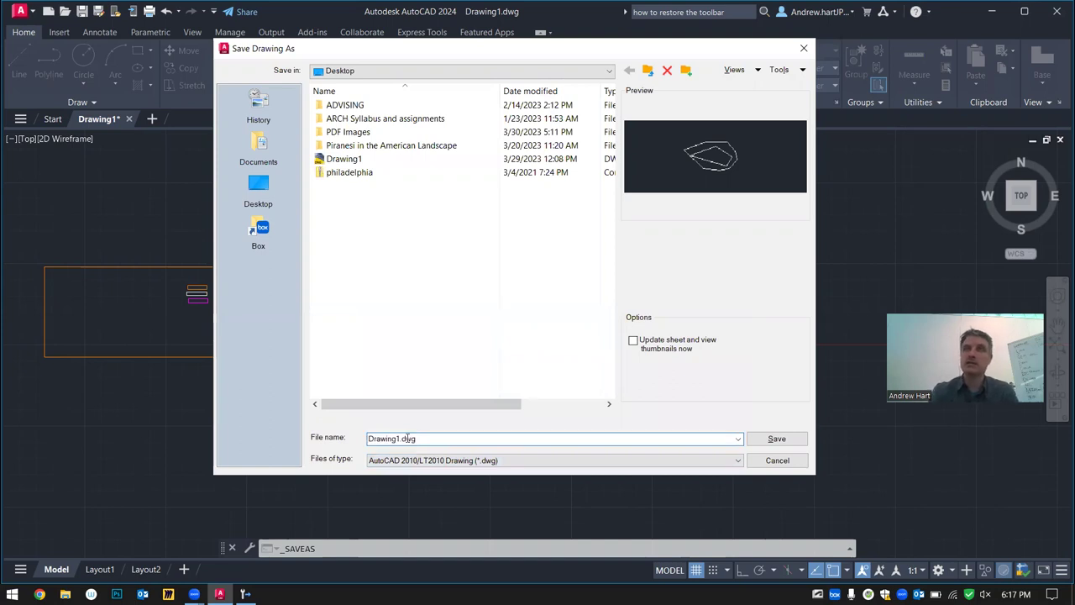
key("Home")
type("23")
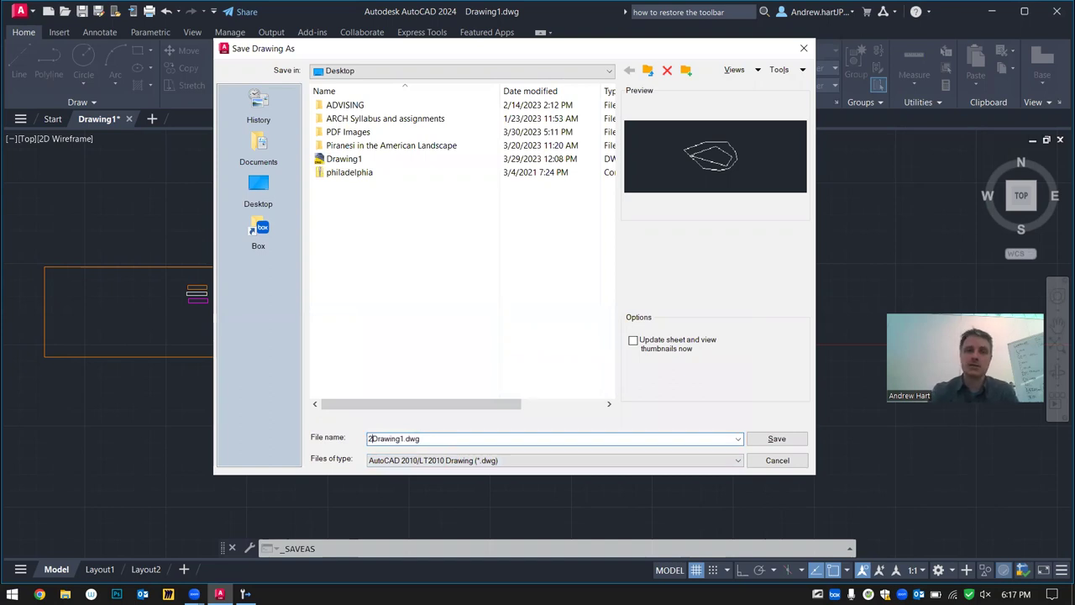
type("0330 Hart Andrew")
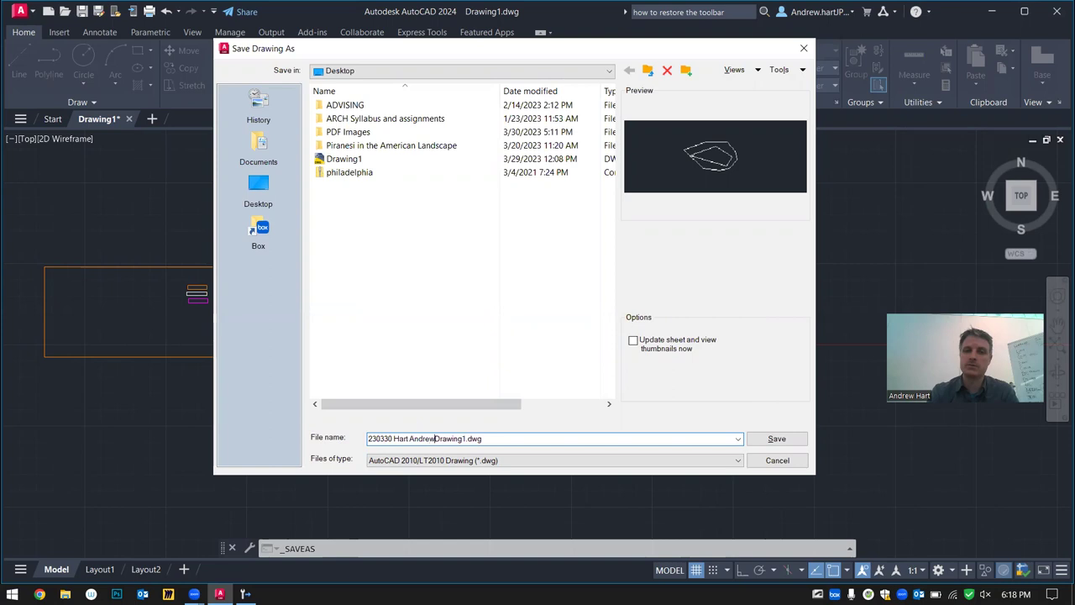
type(" Inmaginary")
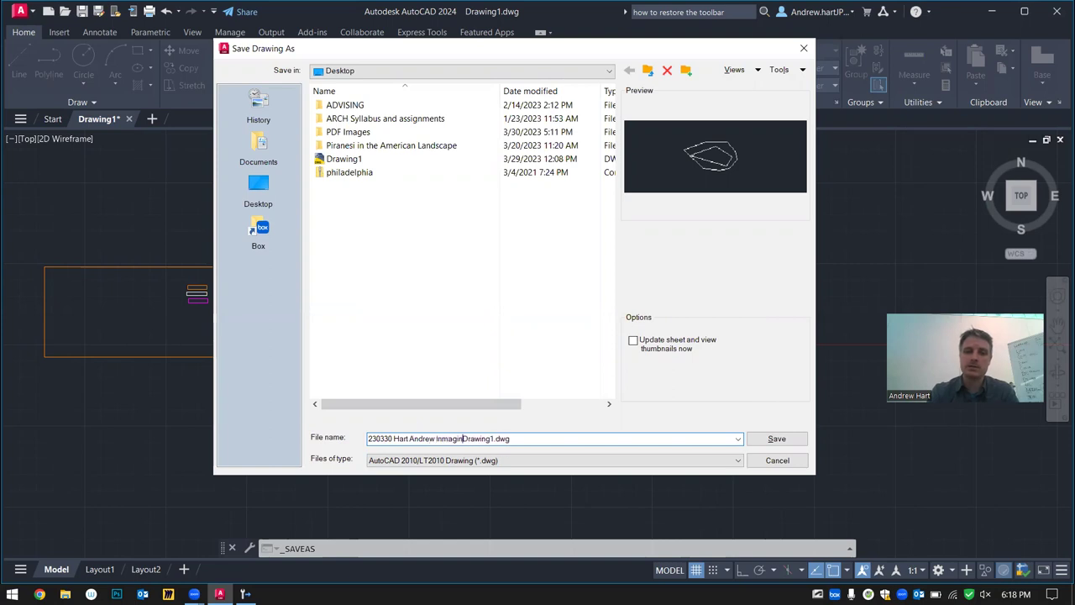
type(" City Update ")
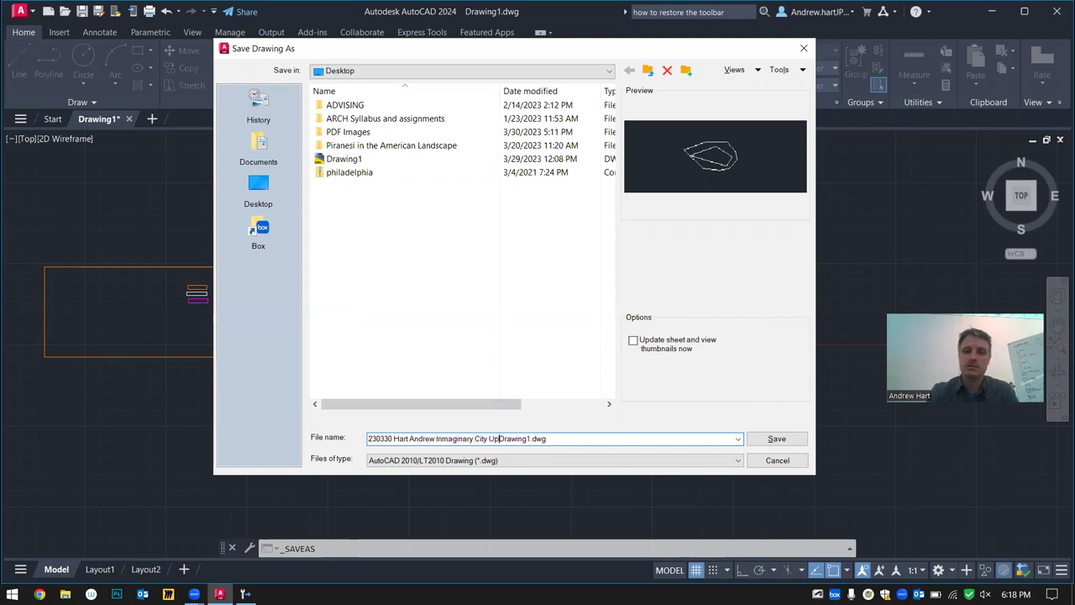
type("2")
key("shift+Right")
key("shift+Right")
key("shift+Right")
key("shift+Right")
key("shift+Right")
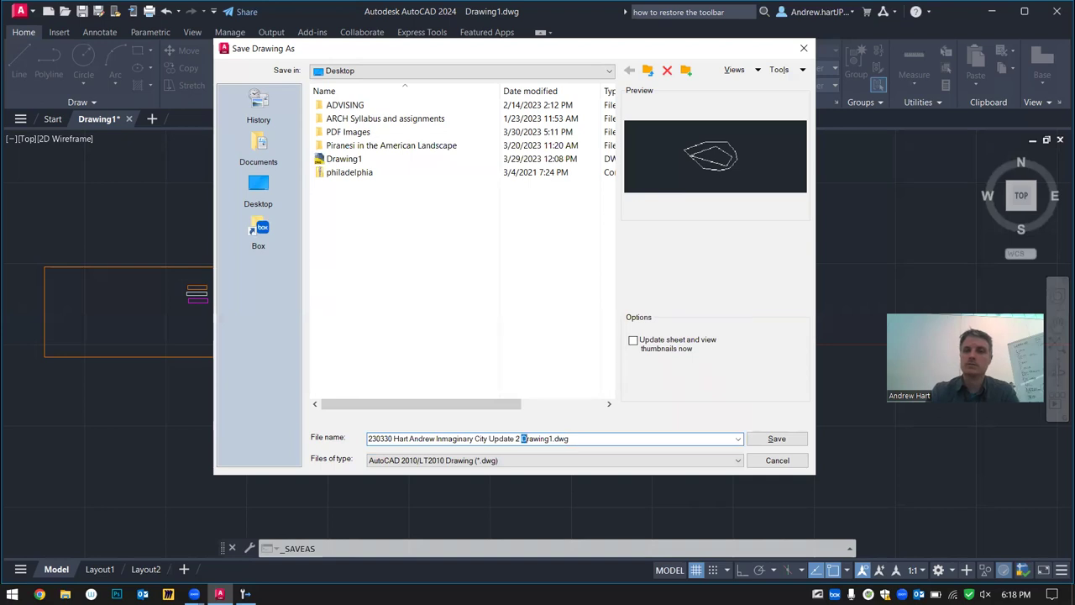
key("shift+Right")
key("shift+Right")
key("shift+Right")
key("BackSpace")
key("BackSpace")
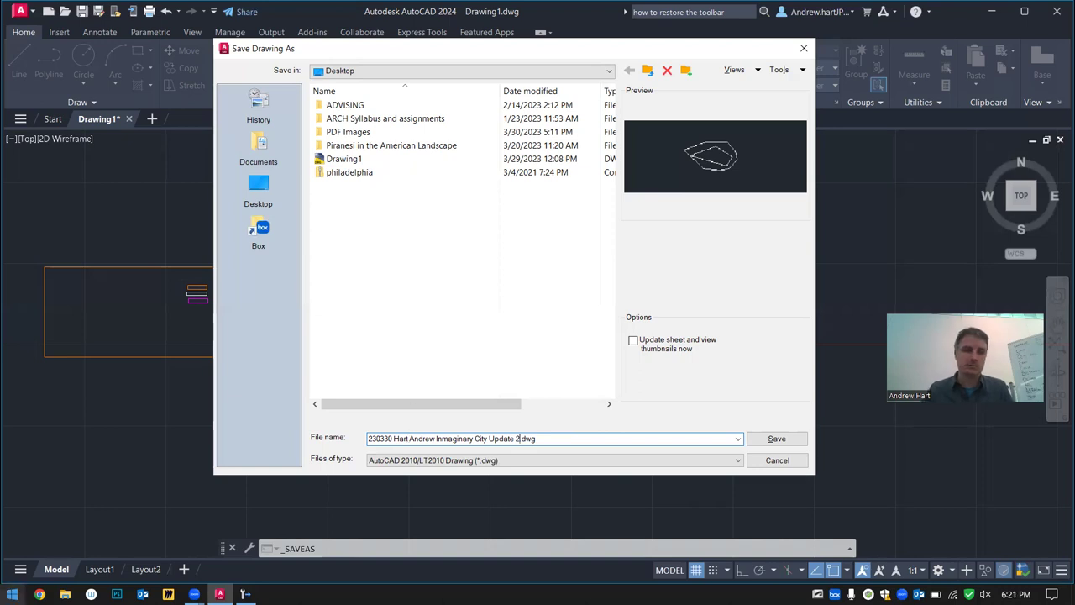
key("super")
type("2201")
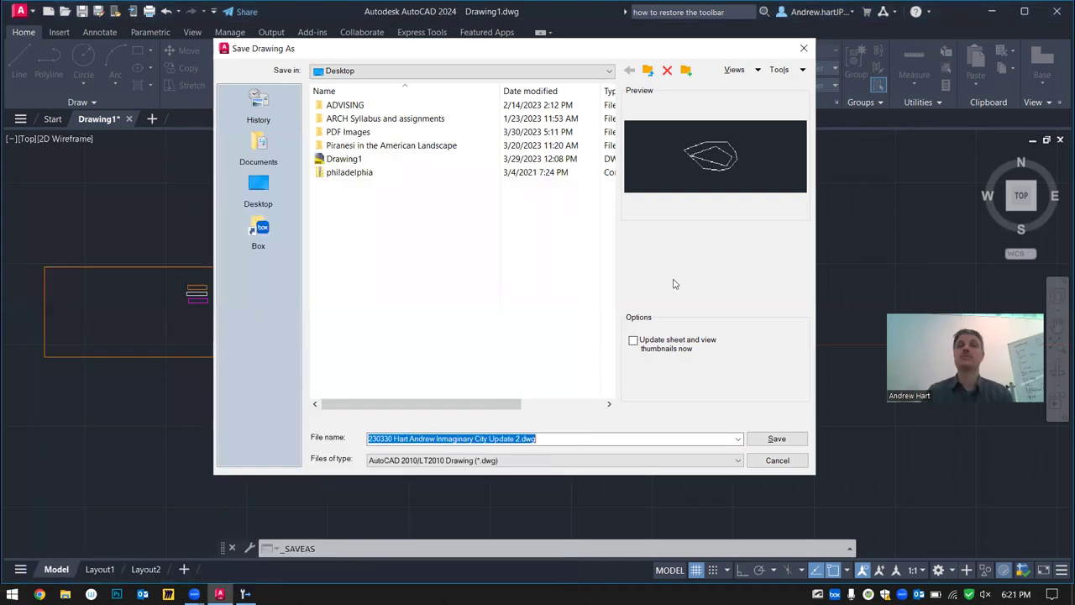
left_click(674, 285)
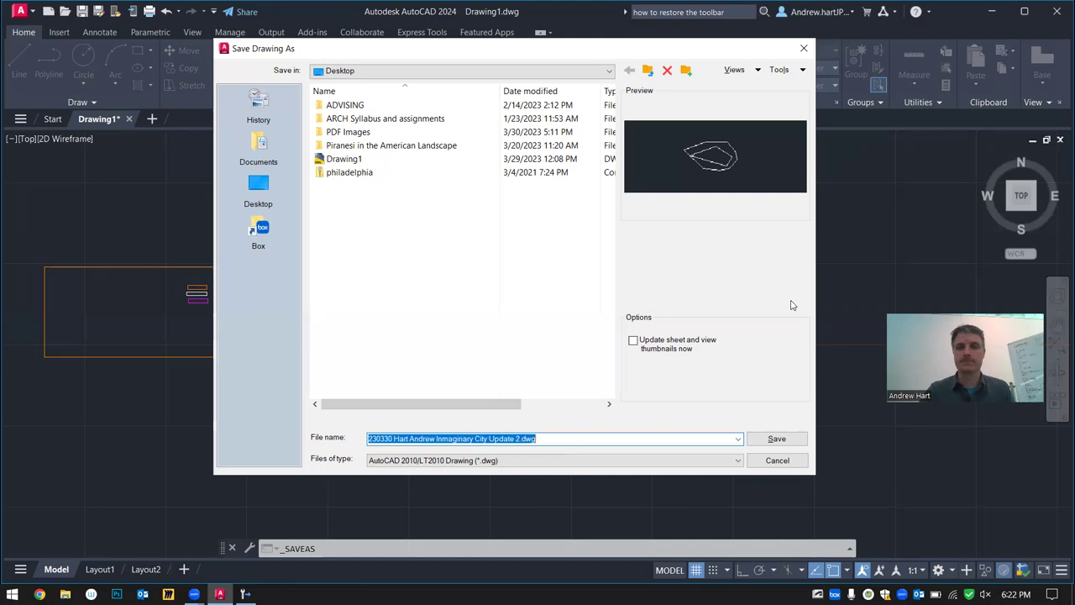
Cancel the save, minimize AutoCAD, and open a new Chrome tab from the taskbar
left_click(355, 300)
key("Escape")
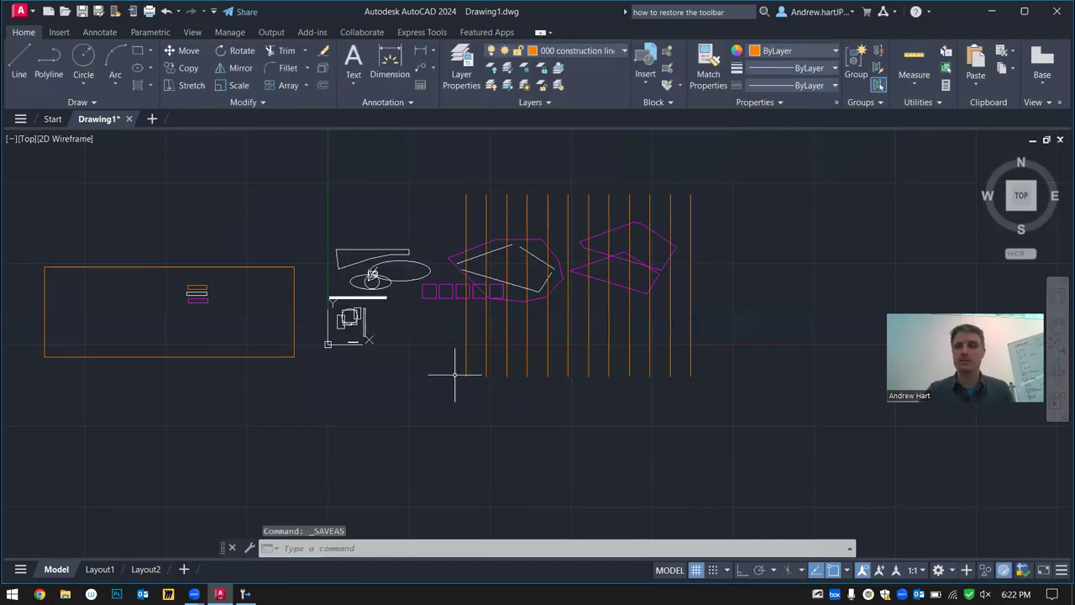
left_click(992, 11)
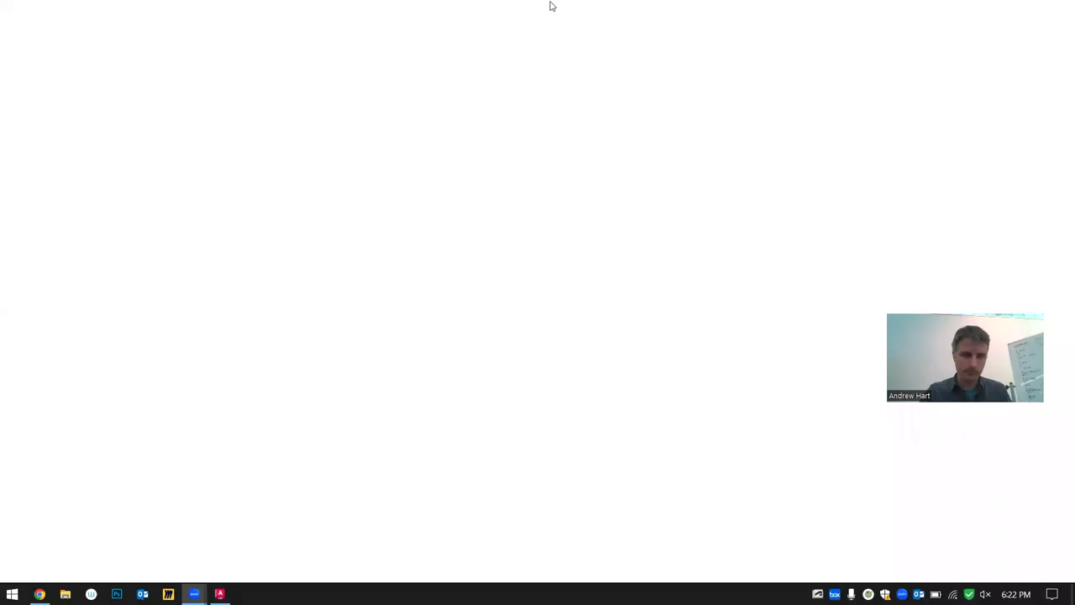
left_click(438, 37)
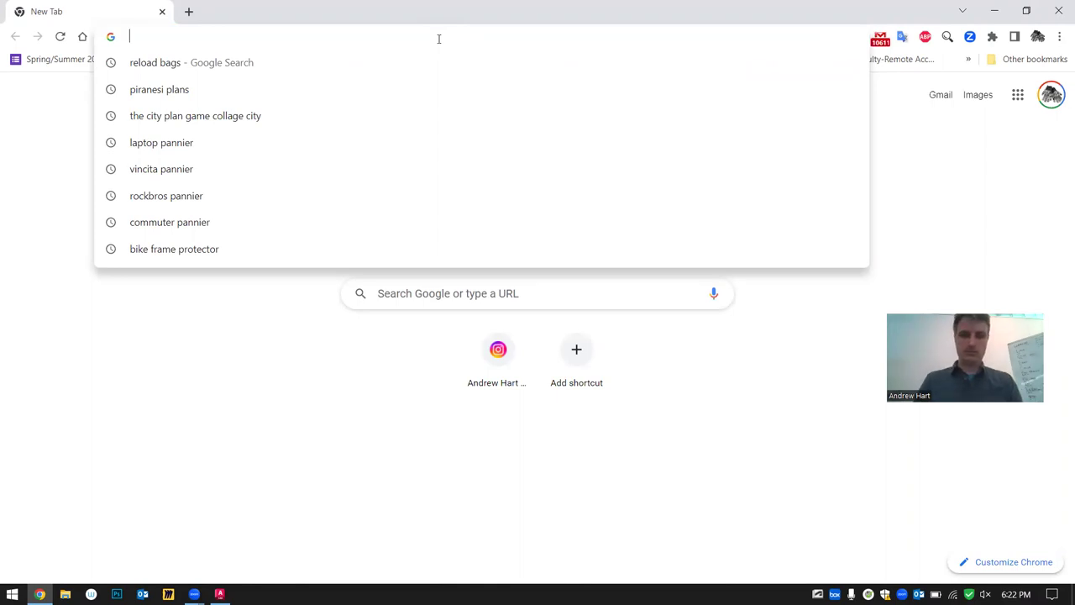
Search 'googlemaps' from the Chrome address bar to reach Google Maps
type("ggd")
key("BackSpace")
key("BackSpace")
key("BackSpace")
type("googlemap")
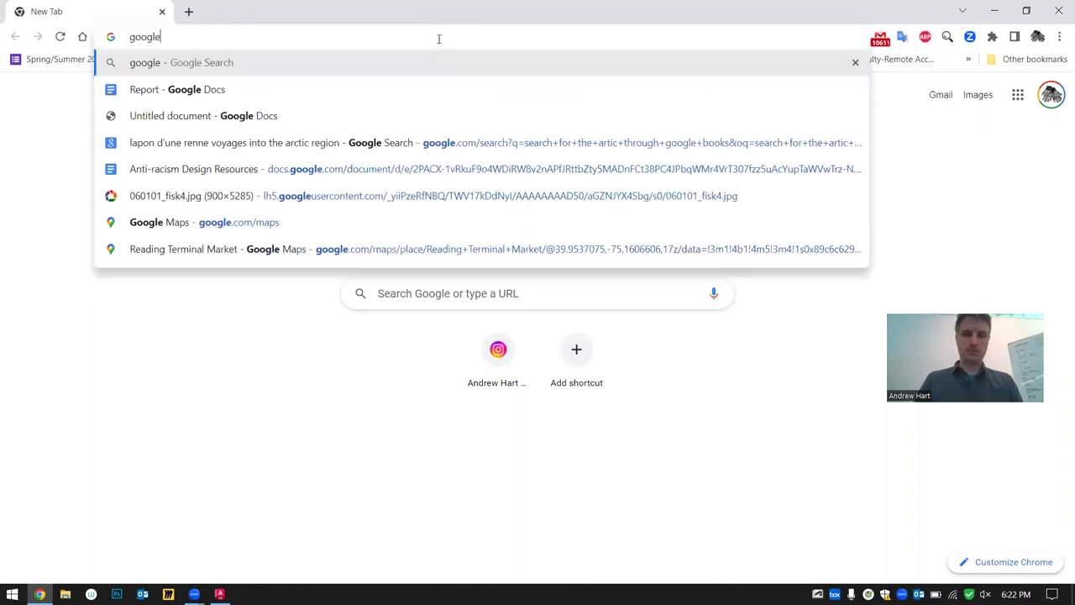
type("s")
key("Return")
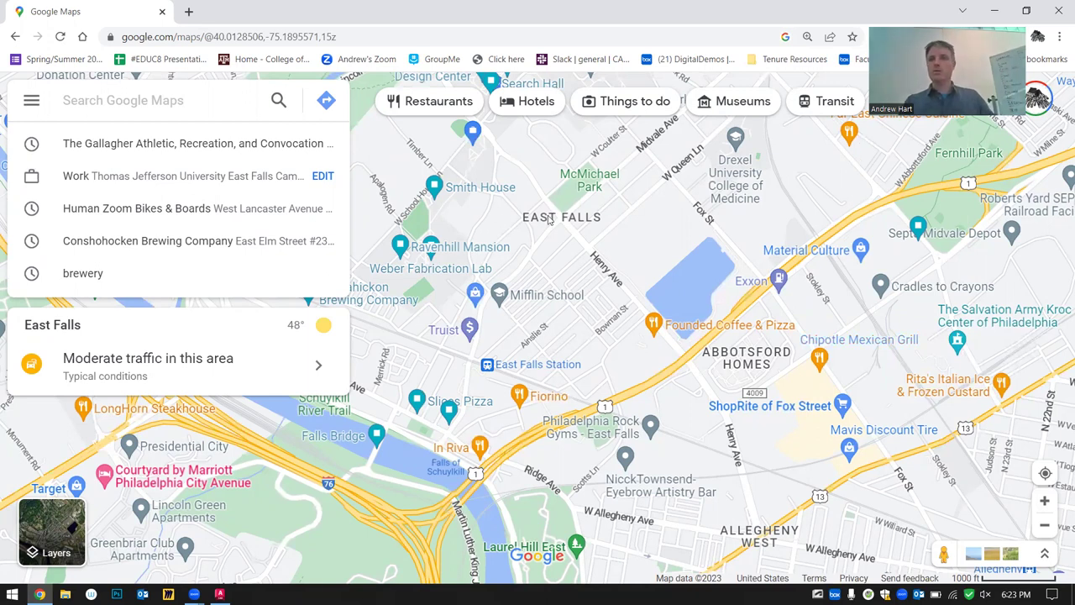
Zoom out from East Falls to the full Philadelphia region with its saved place markers
scroll(558, 206, "down", 1)
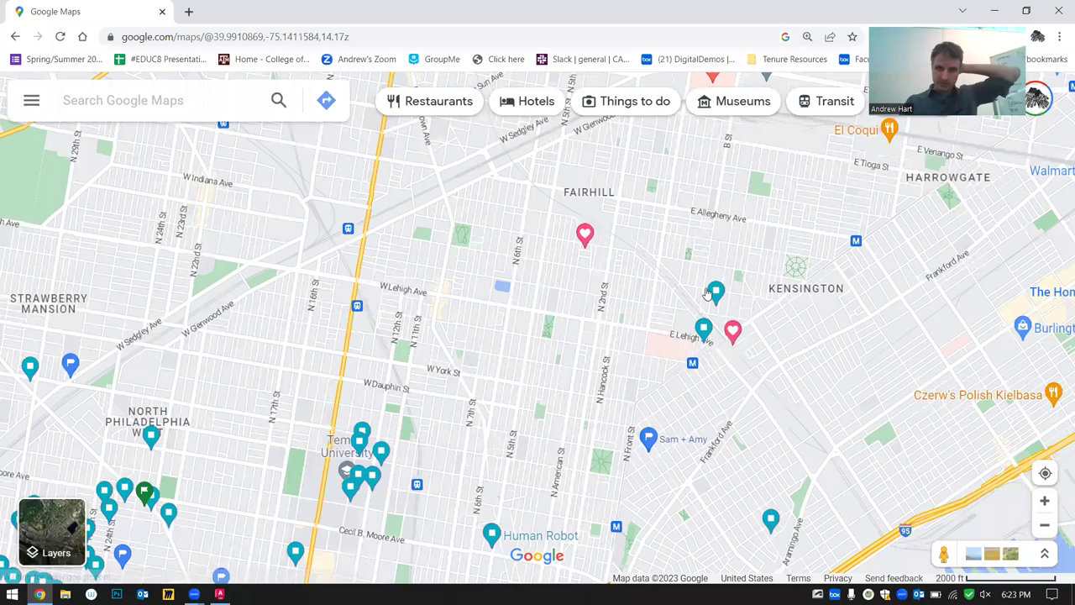
scroll(712, 311, "down", 2)
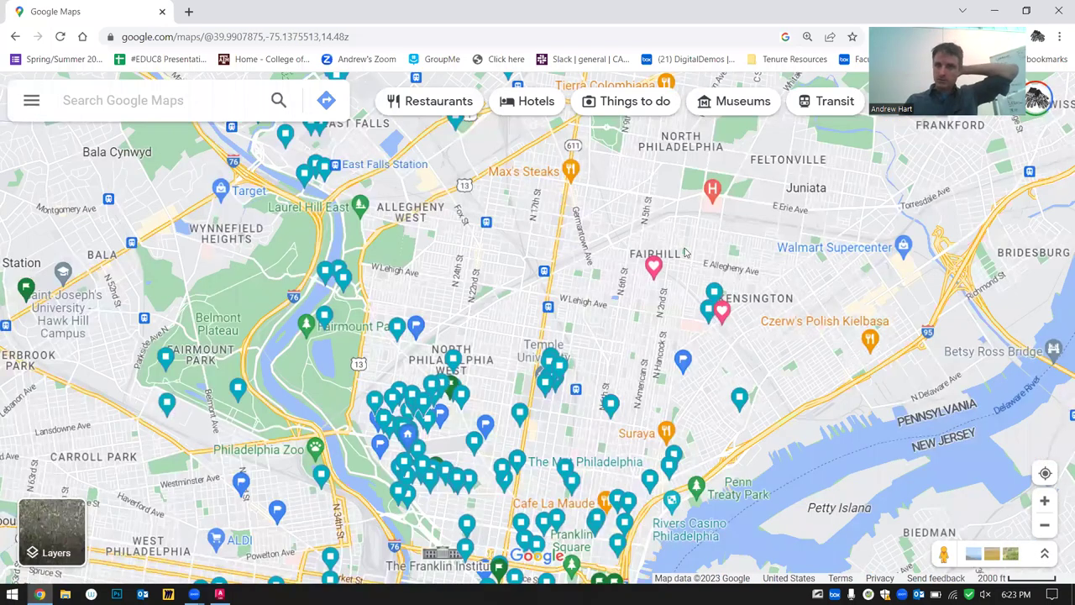
scroll(710, 303, "down", 3)
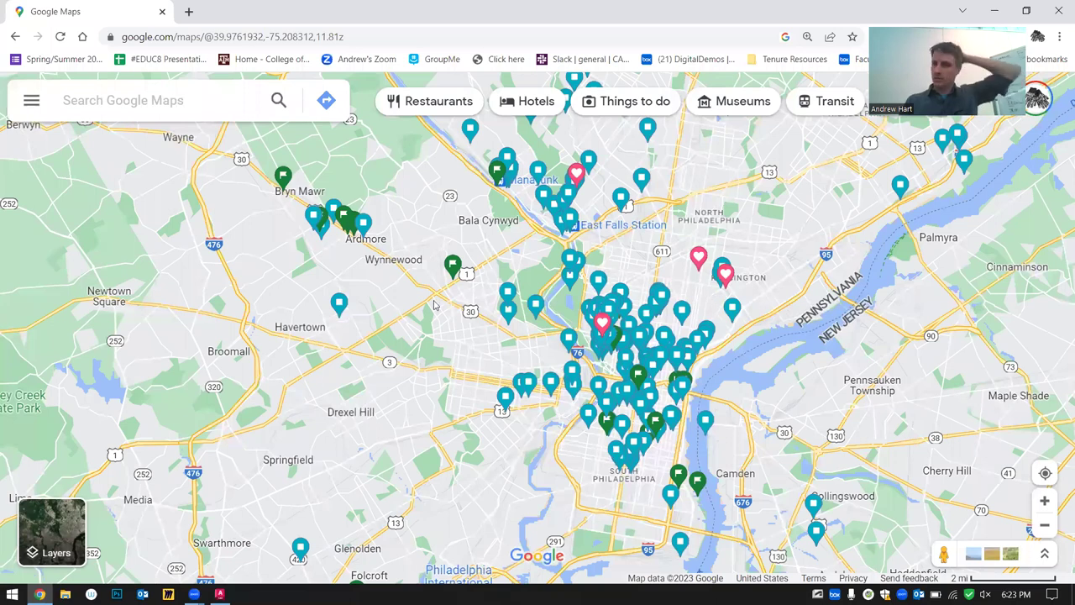
scroll(434, 305, "down", 3)
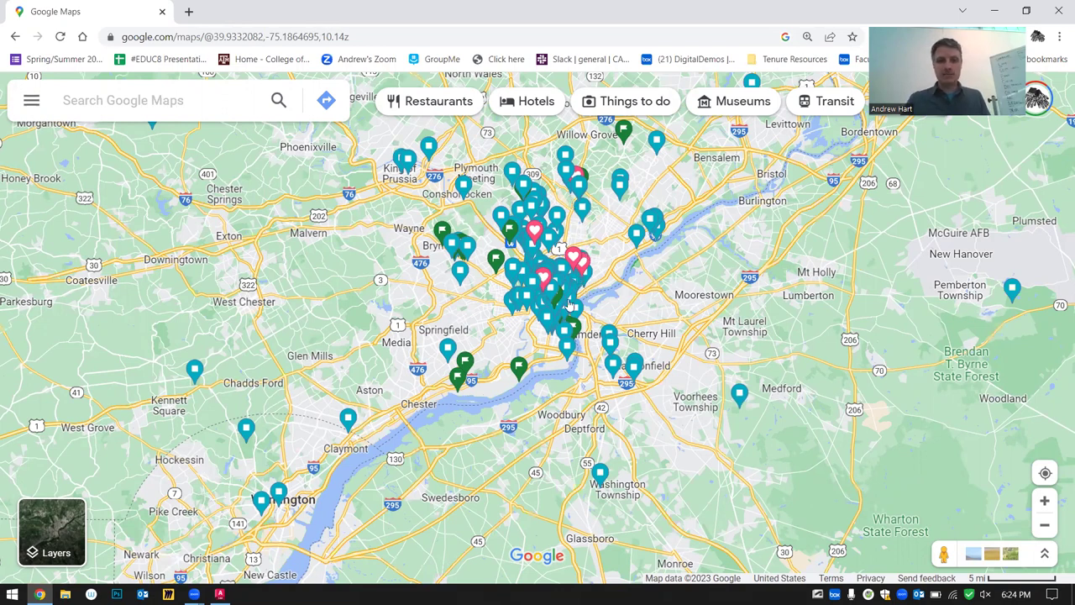
Zoom into Kensington and bring up the pink saved pin's coordinates card
scroll(569, 304, "up", 3)
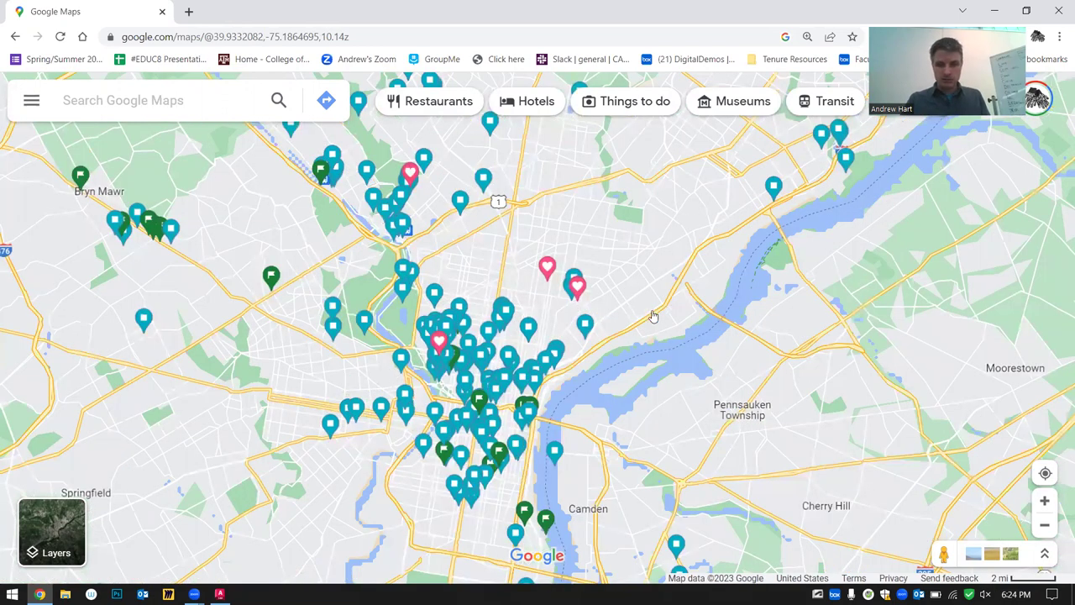
scroll(578, 339, "up", 5)
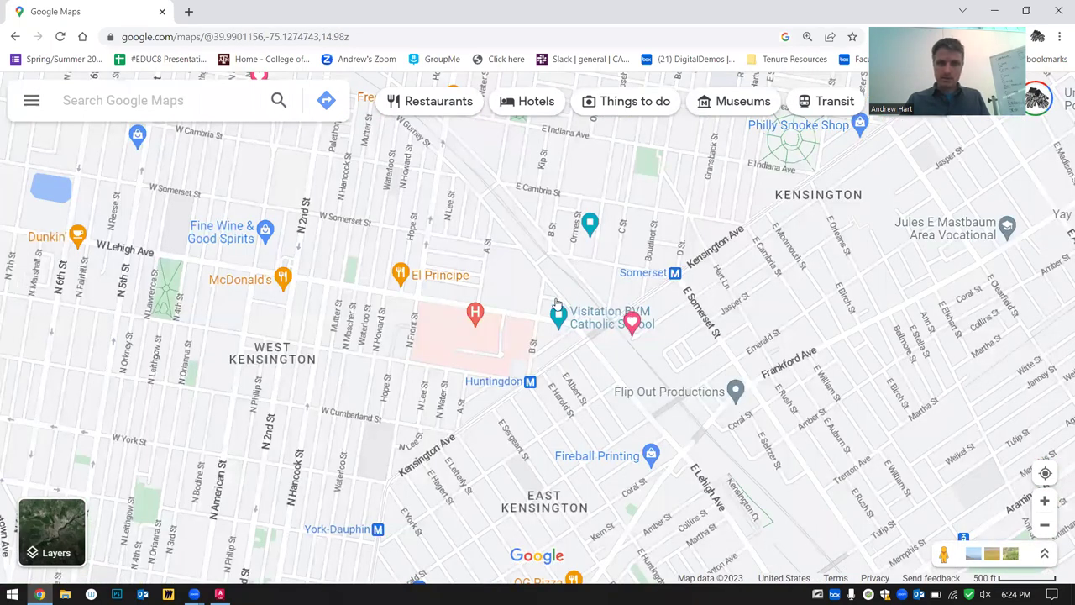
scroll(556, 304, "up", 1)
mouse_move(558, 304)
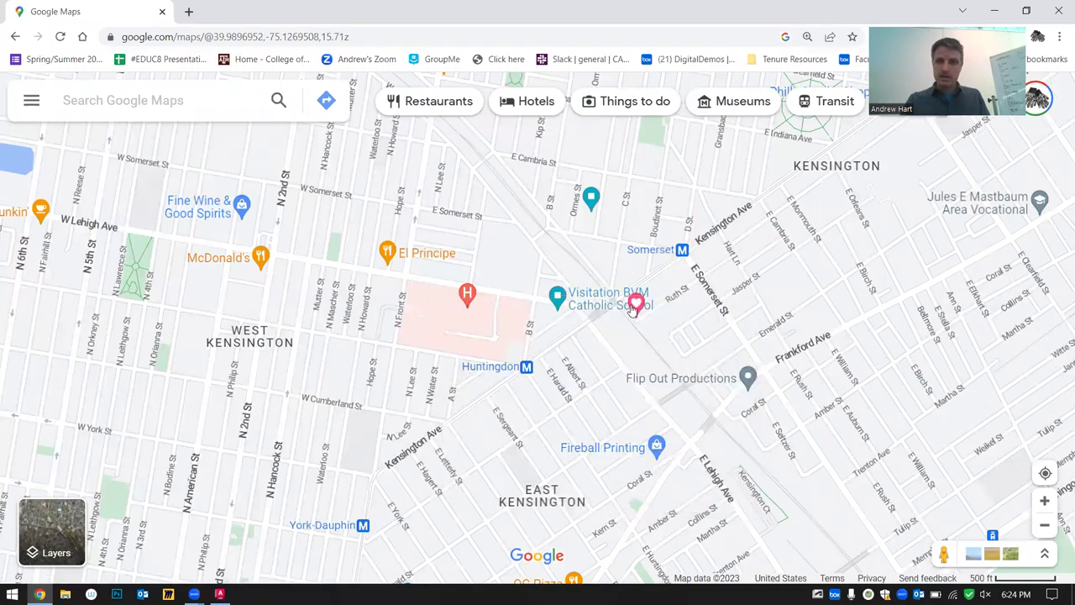
scroll(592, 338, "up", 1)
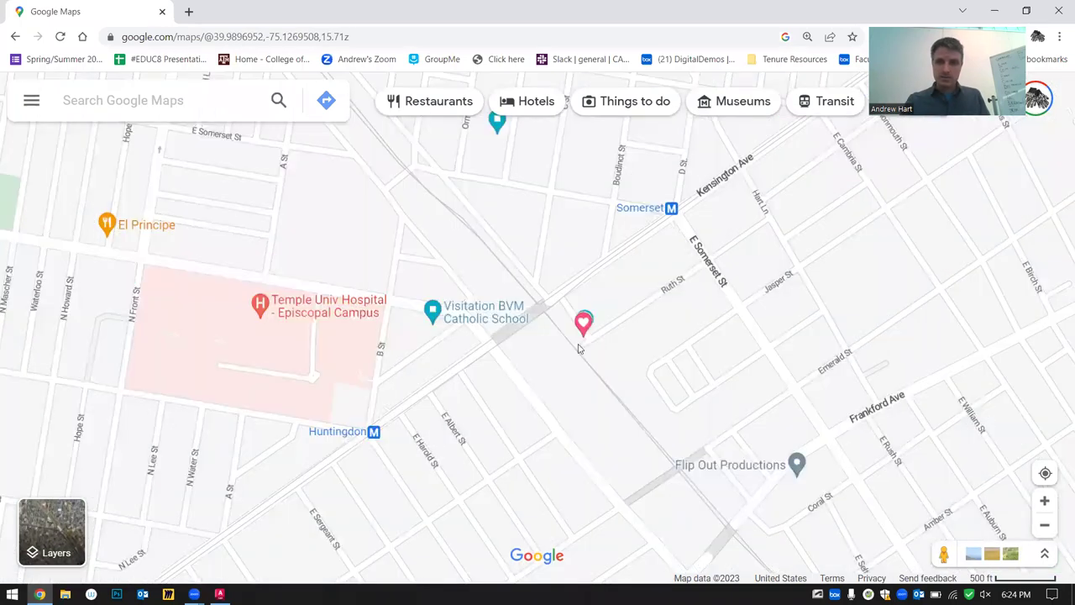
scroll(579, 337, "up", 1)
Zoom to street level around the pin, then pull far back to the Northeast region
mouse_move(580, 334)
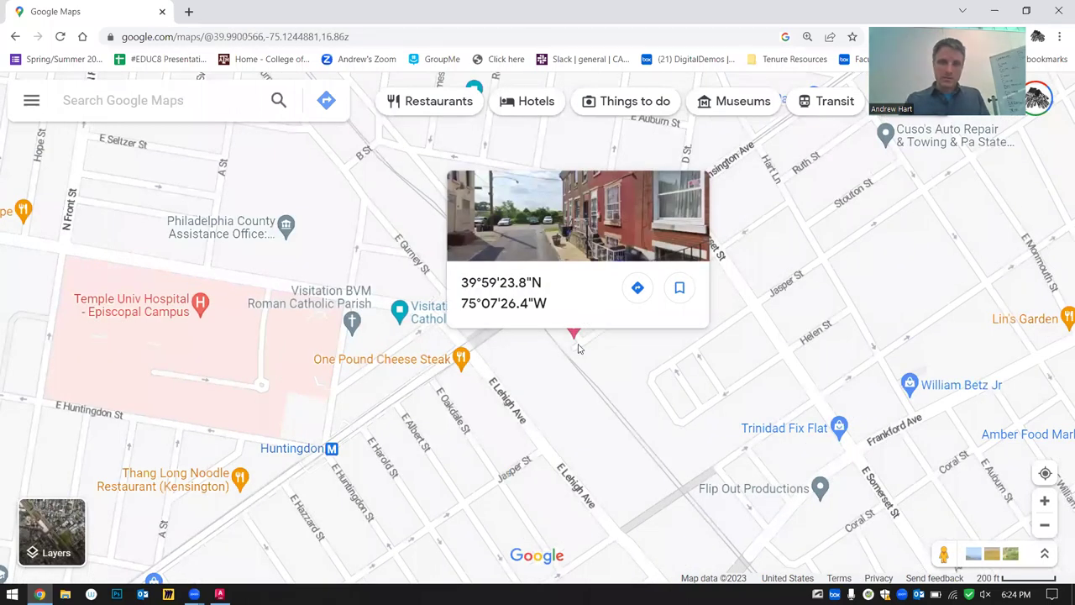
scroll(561, 345, "down", 1)
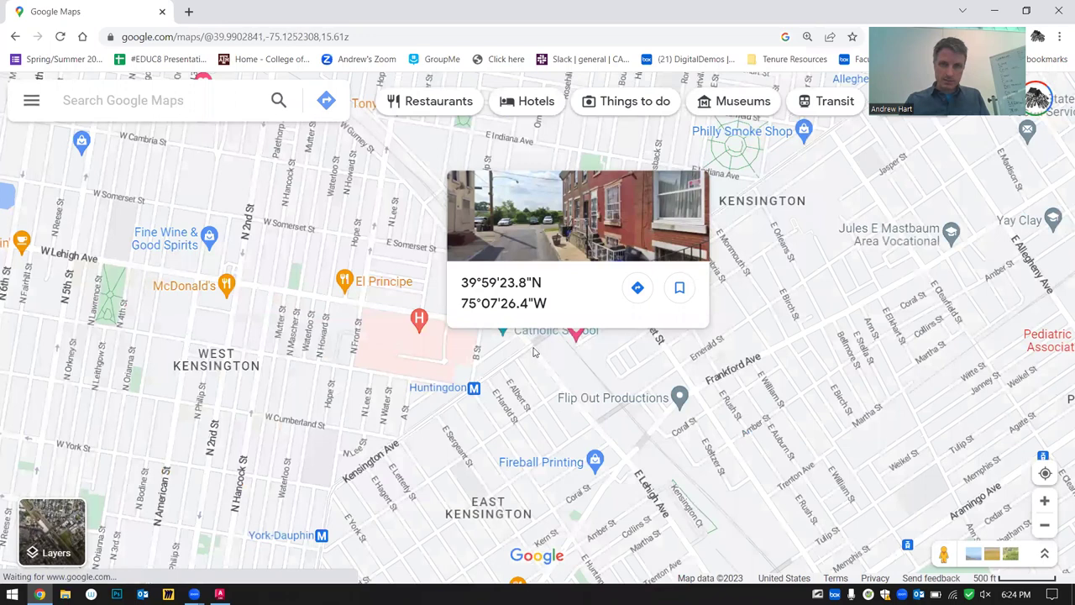
scroll(538, 387, "down", 2)
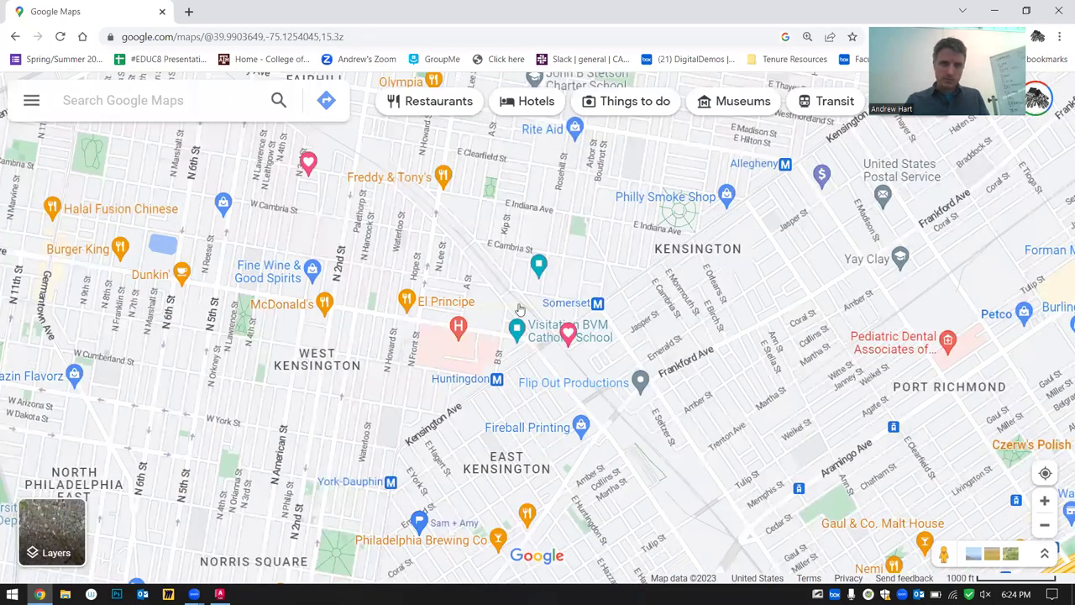
scroll(411, 346, "up", 5)
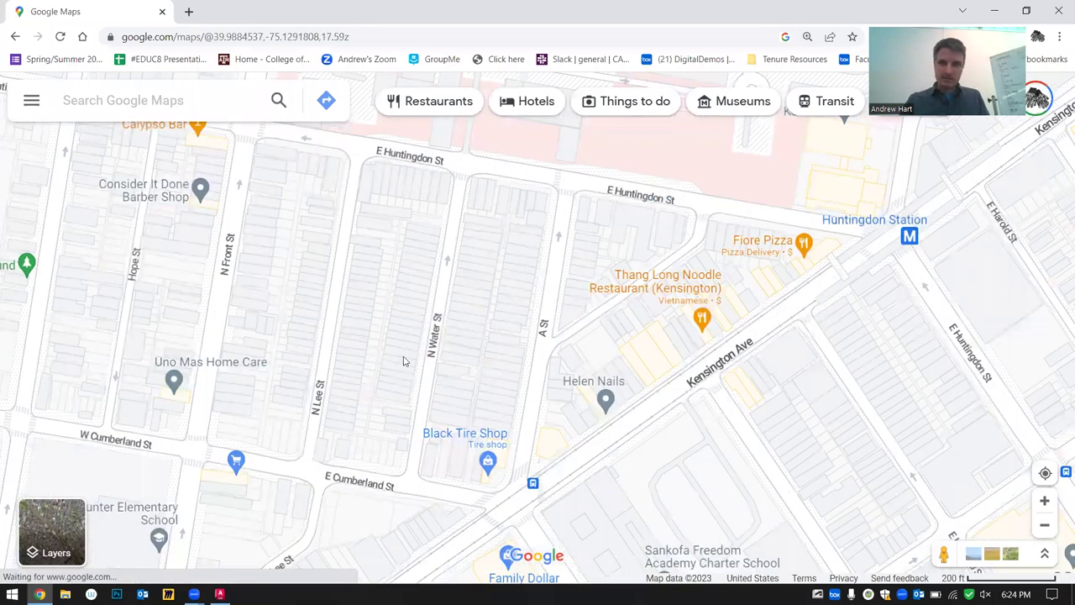
scroll(409, 367, "up", 3)
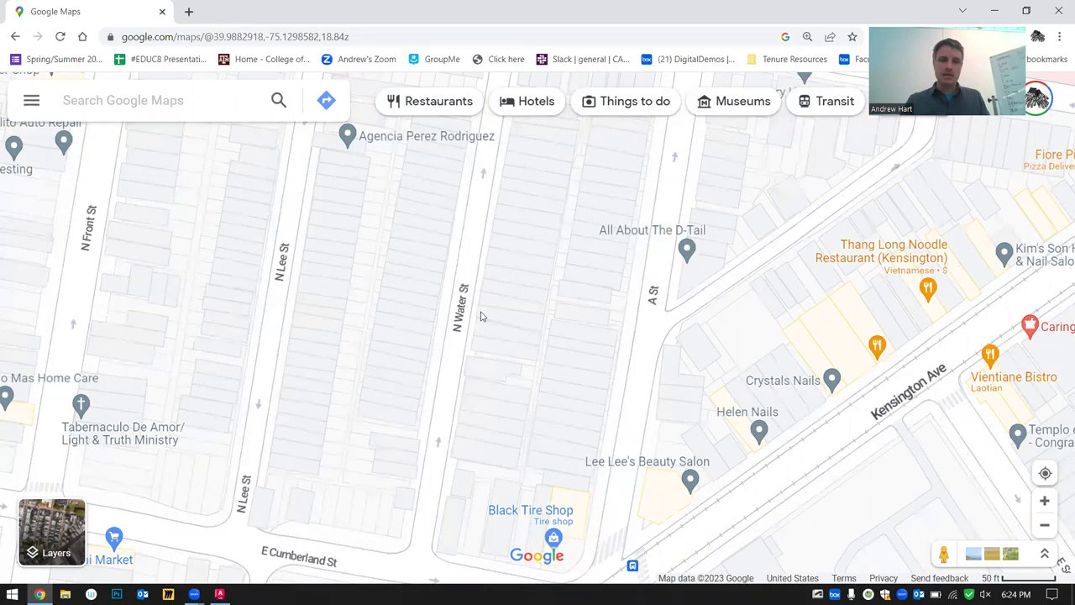
scroll(481, 311, "down", 5)
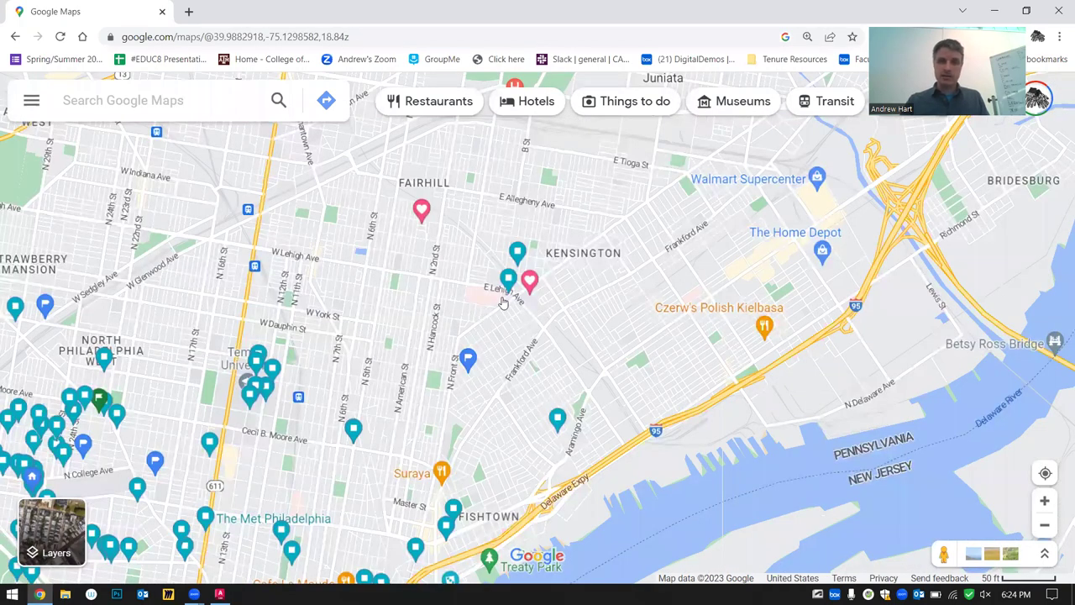
scroll(483, 320, "down", 10)
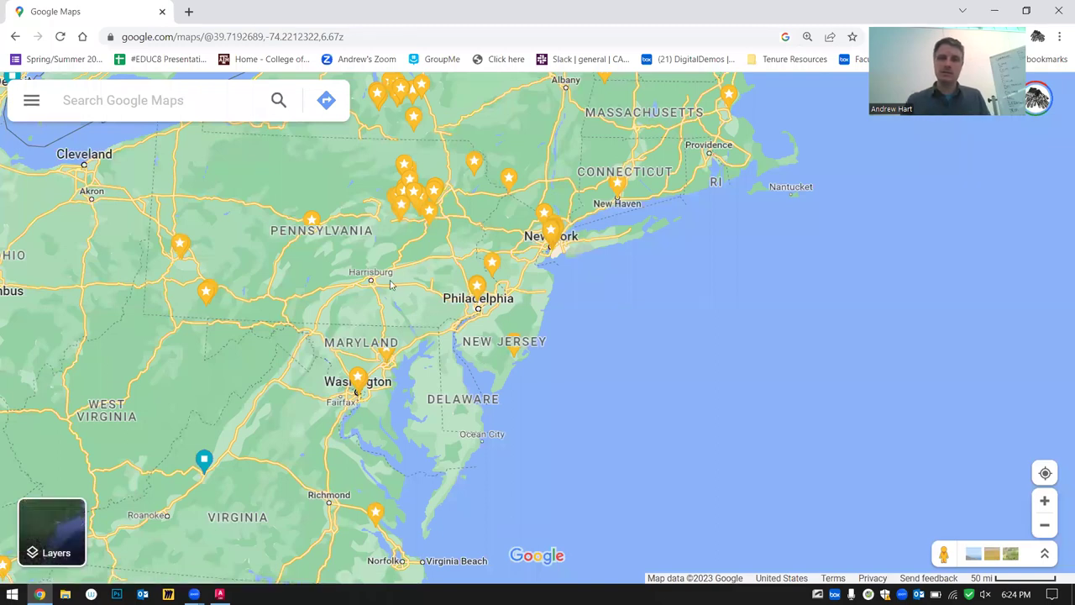
Dismiss a stray map-point menu and pan the map east toward Spain
scroll(336, 258, "down", 2)
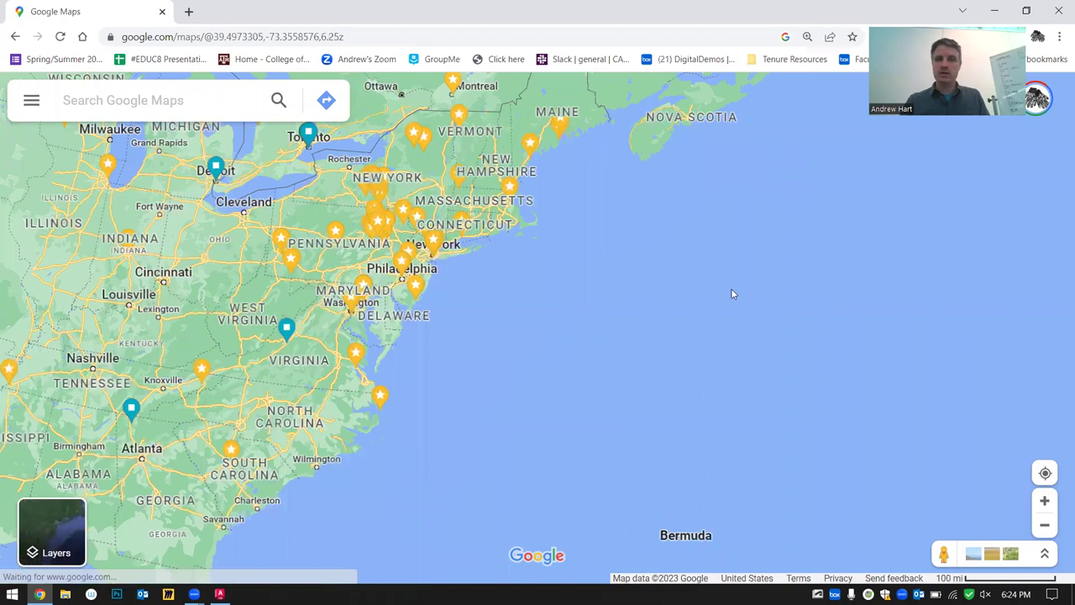
right_click(792, 324)
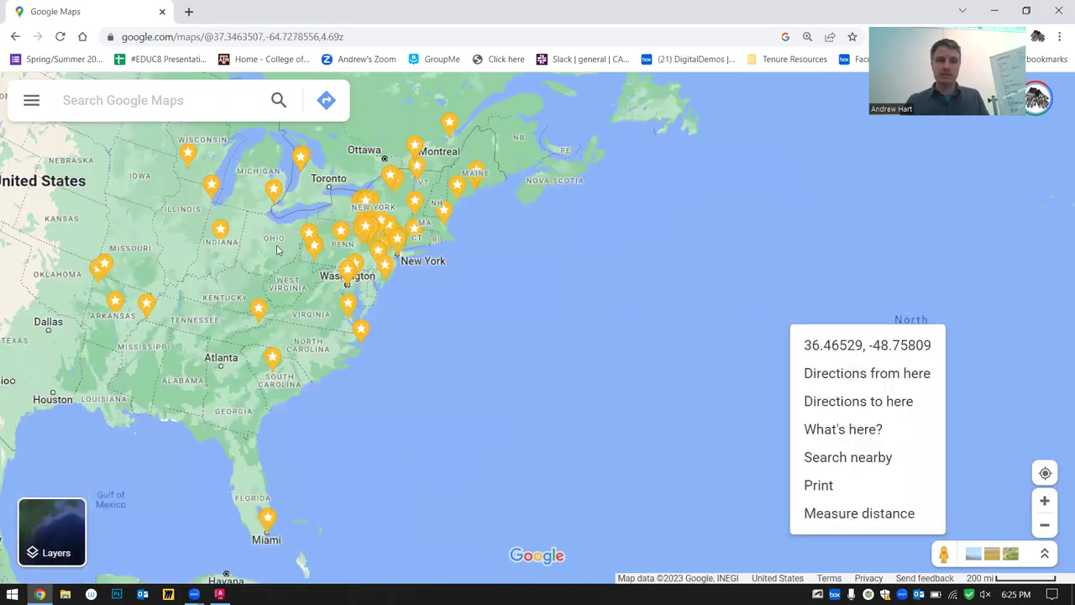
left_click(797, 247)
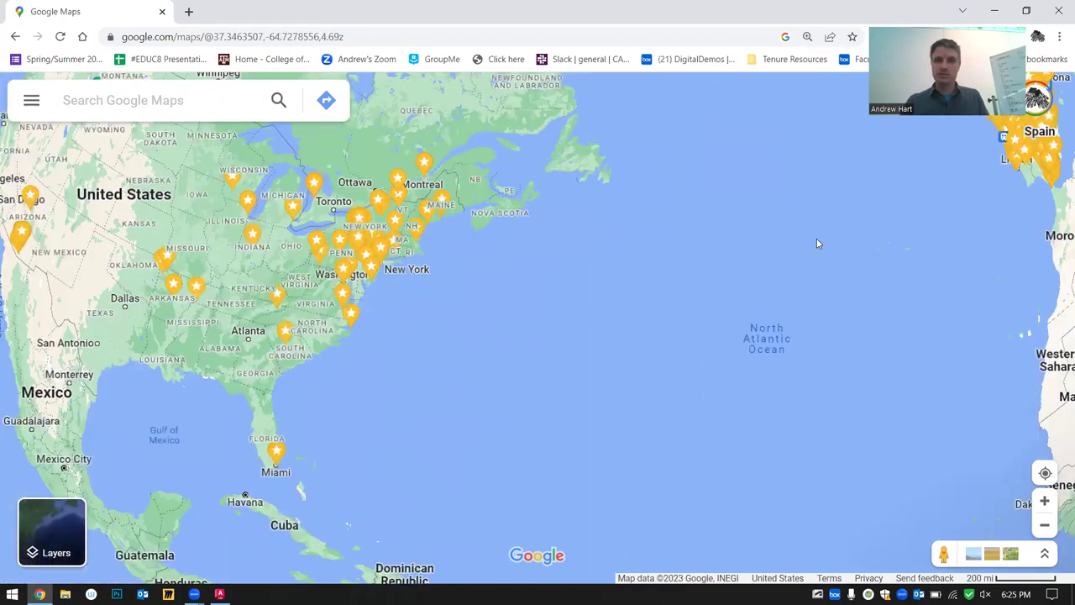
left_click_drag(897, 105, 573, 287)
Zoom in and out across Europe and India to locate Iceland
scroll(836, 284, "up", 1)
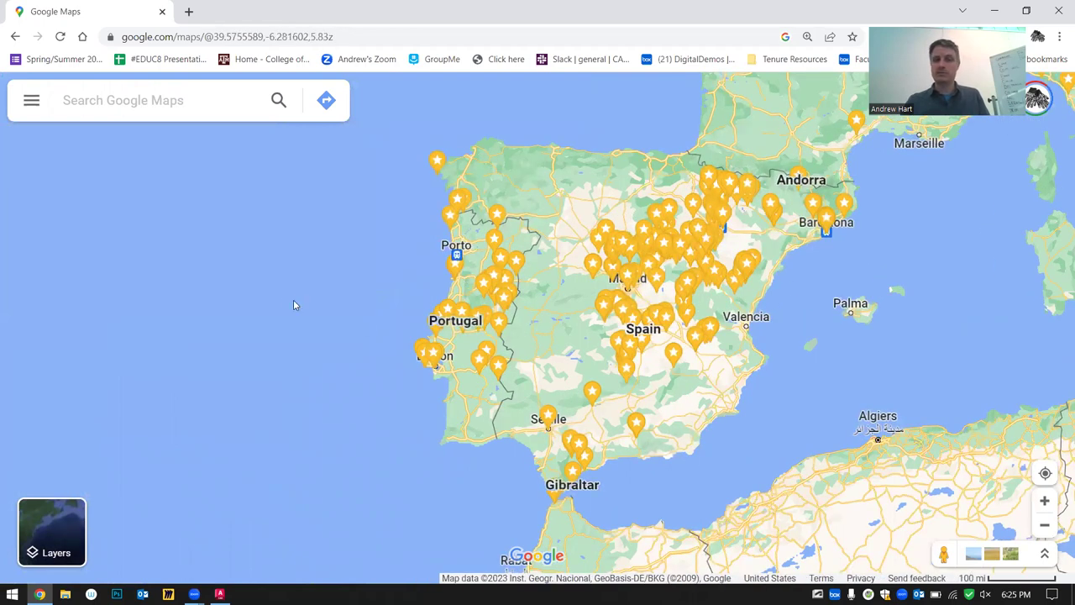
scroll(460, 267, "down", 3)
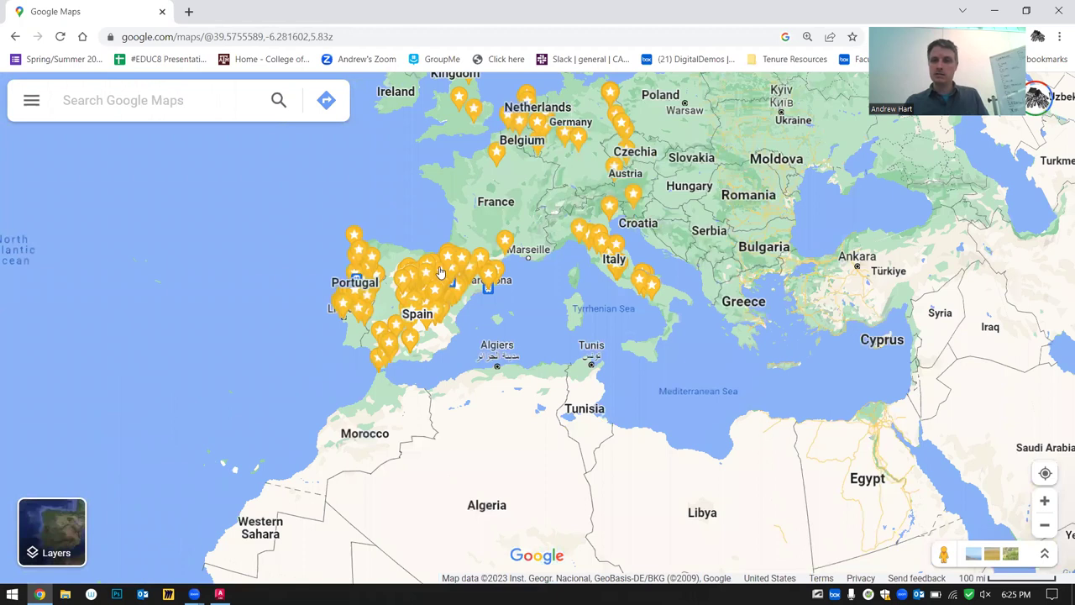
scroll(753, 300, "down", 3)
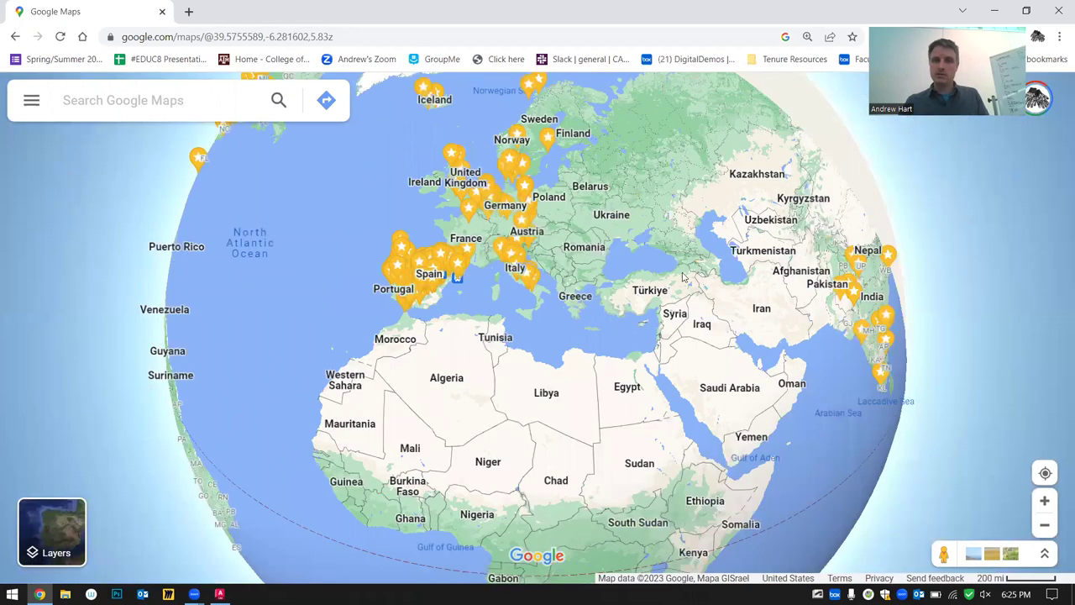
scroll(717, 367, "up", 3)
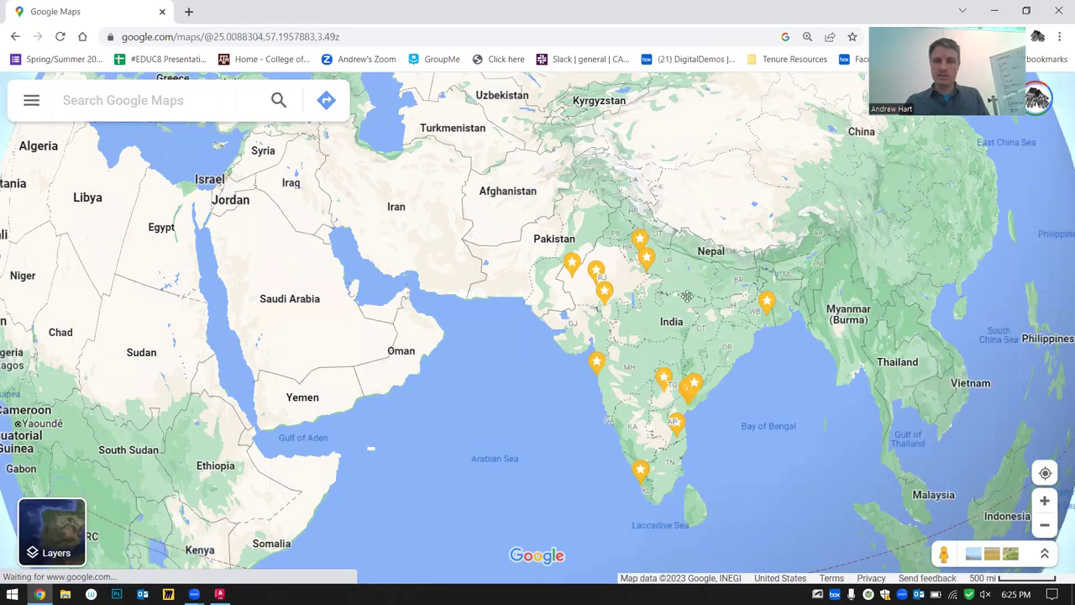
scroll(682, 411, "up", 3)
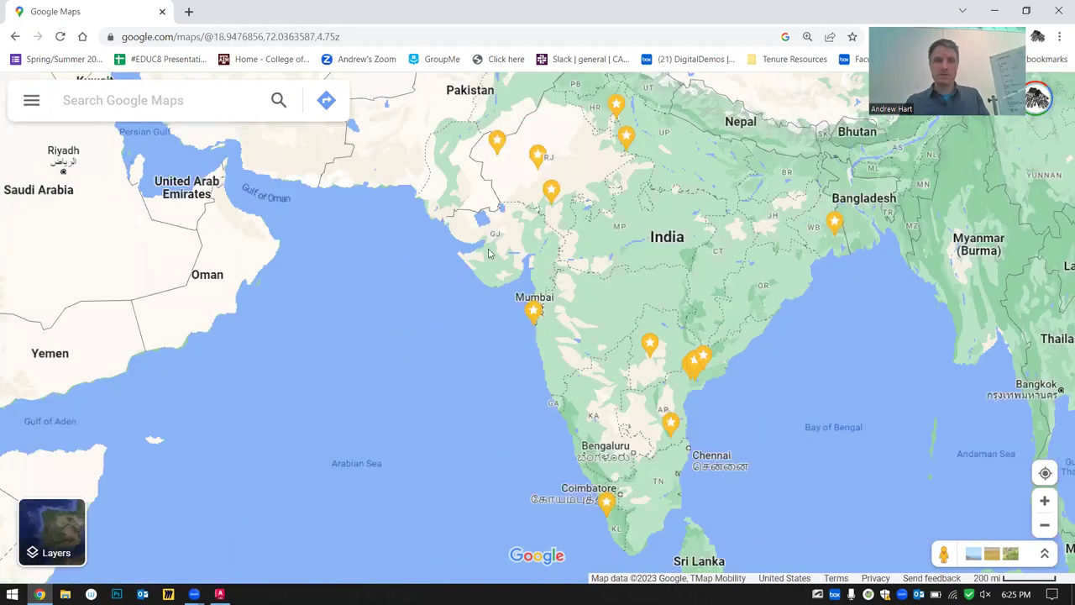
scroll(526, 364, "down", 2)
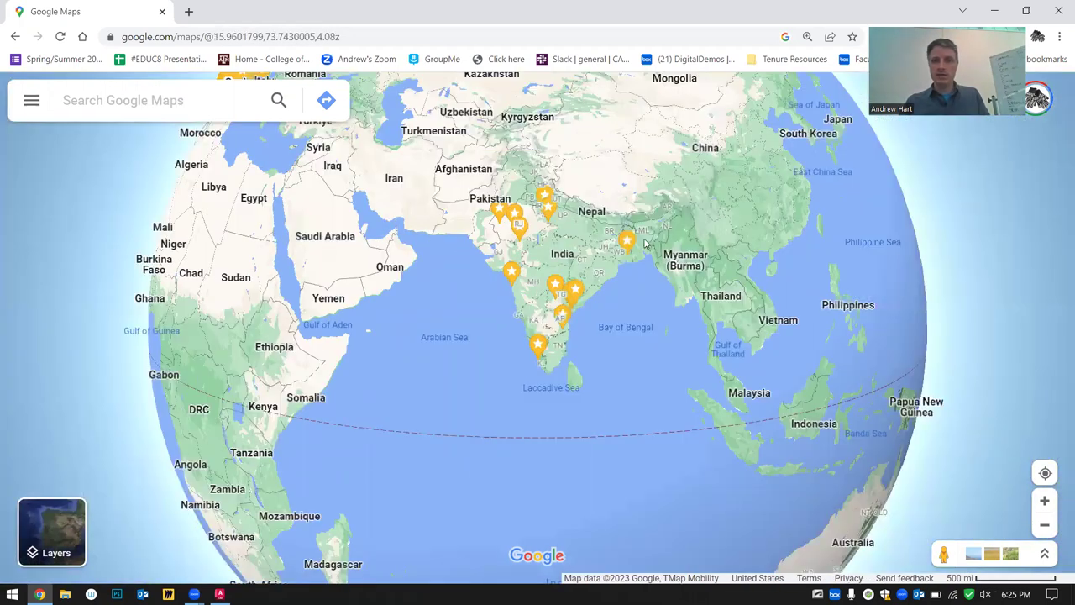
scroll(412, 150, "down", 2)
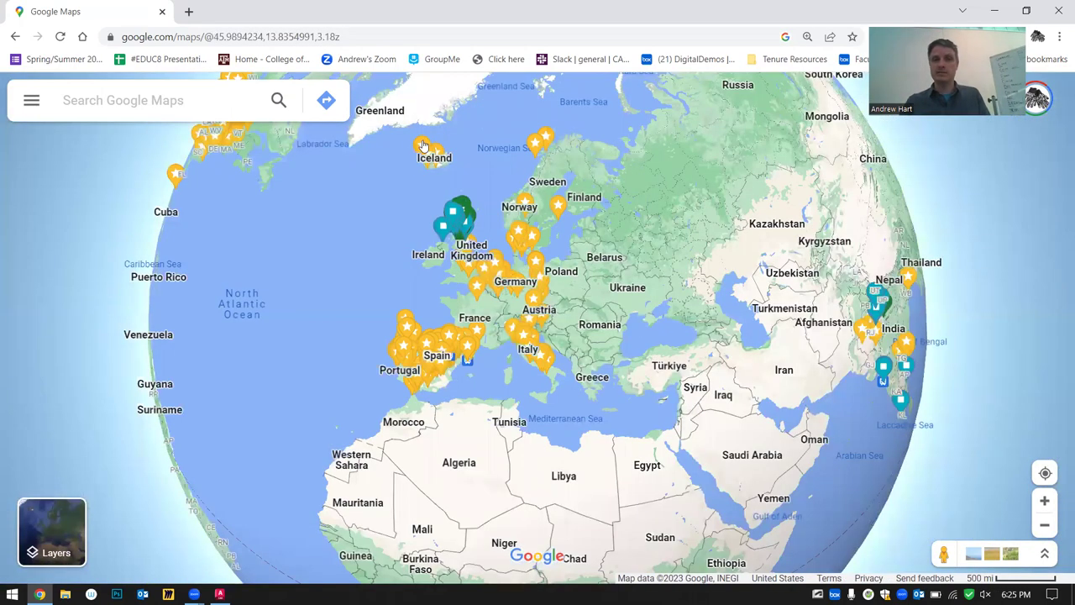
scroll(353, 192, "up", 4)
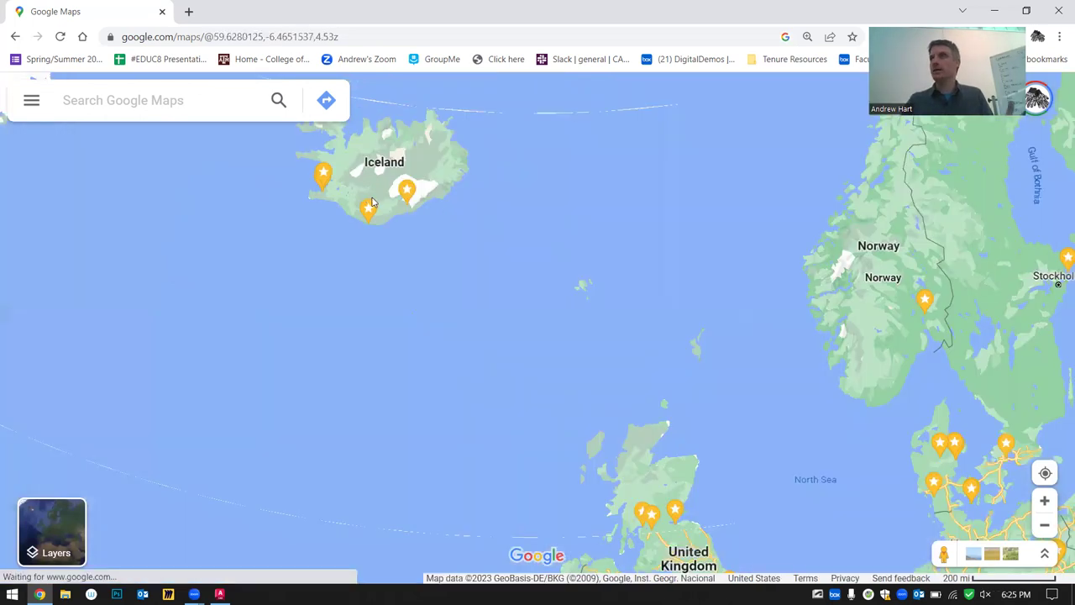
Zoom into Iceland, centre Kópavogur near Reykjavík, and switch to Satellite imagery via Layers
scroll(300, 232, "up", 2)
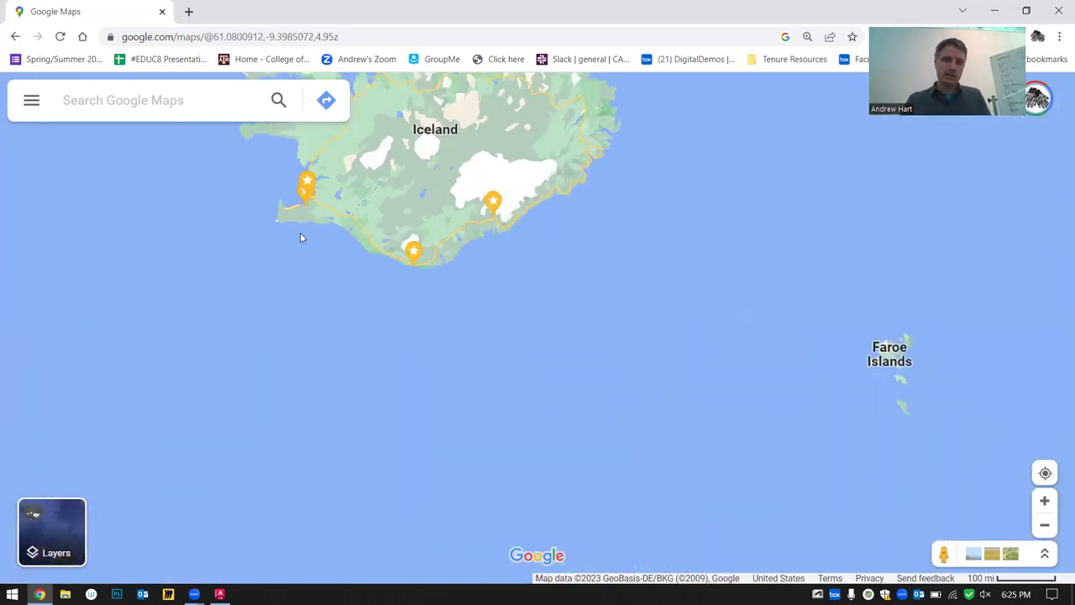
scroll(369, 222, "up", 2)
scroll(323, 189, "up", 5)
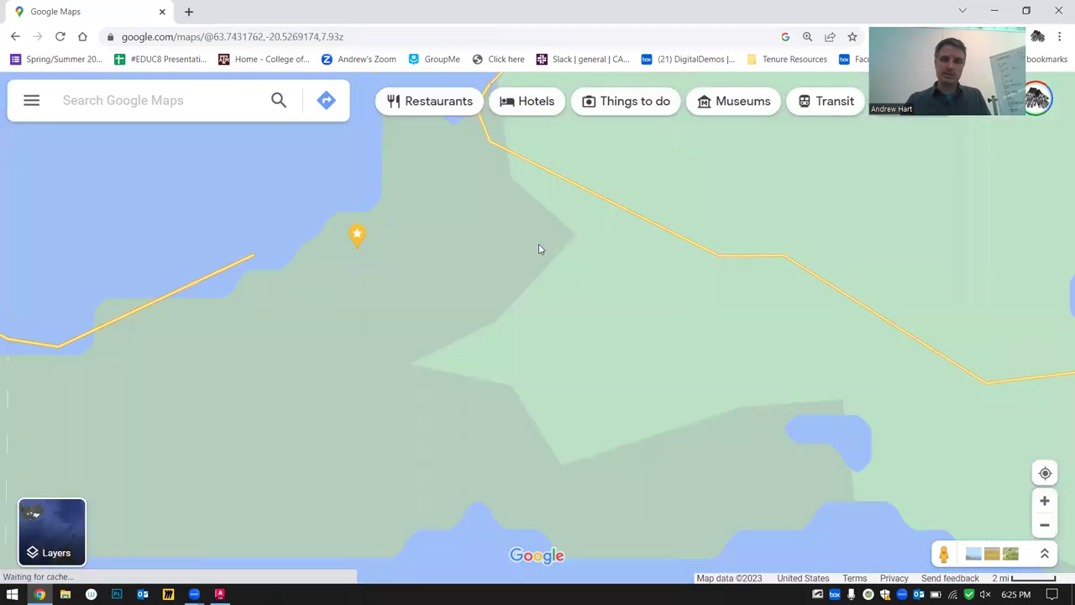
left_click_drag(519, 56, 529, 237)
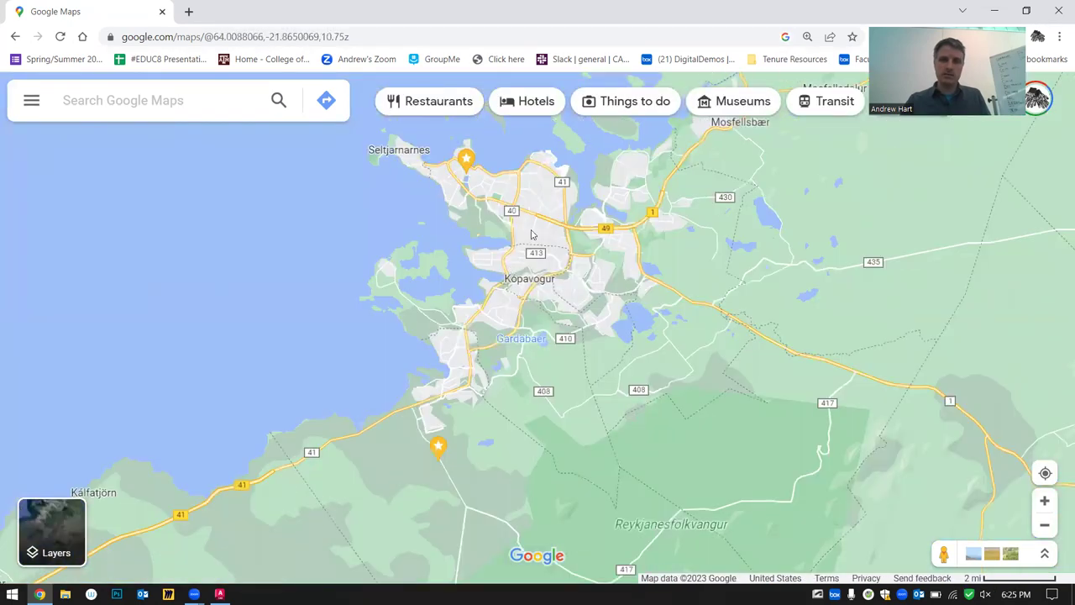
scroll(535, 243, "up", 2)
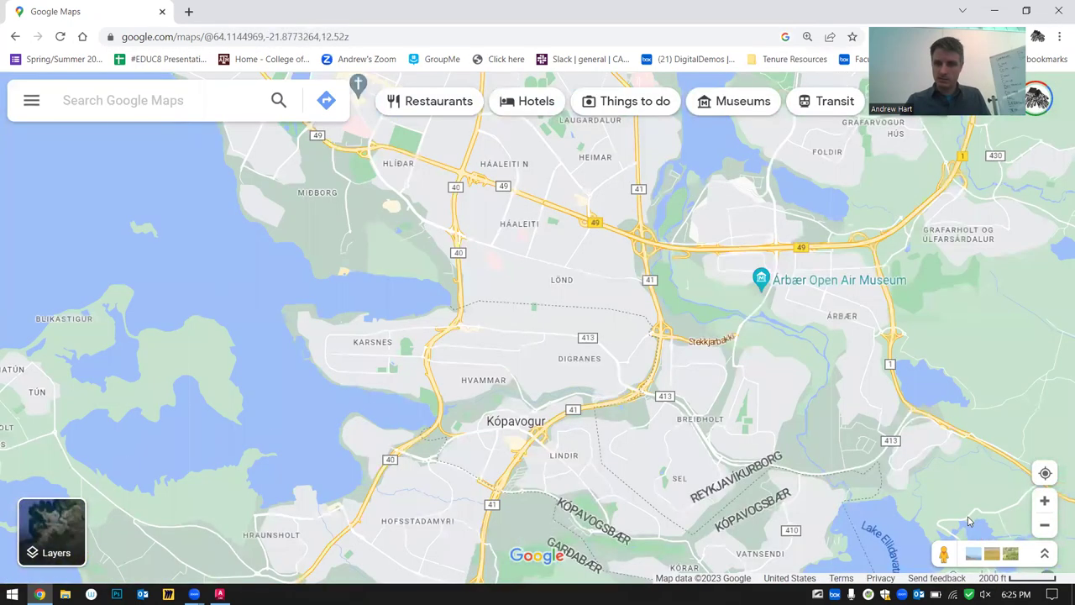
mouse_move(52, 522)
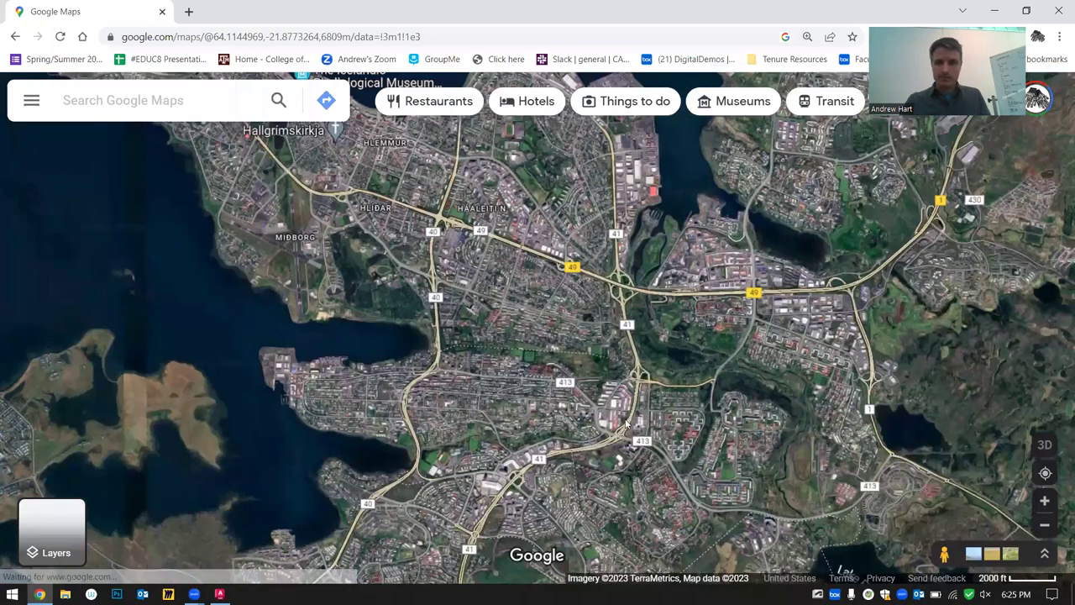
Zoom in on Kópavogur and pan east across its neighbourhood streets
scroll(551, 397, "up", 3)
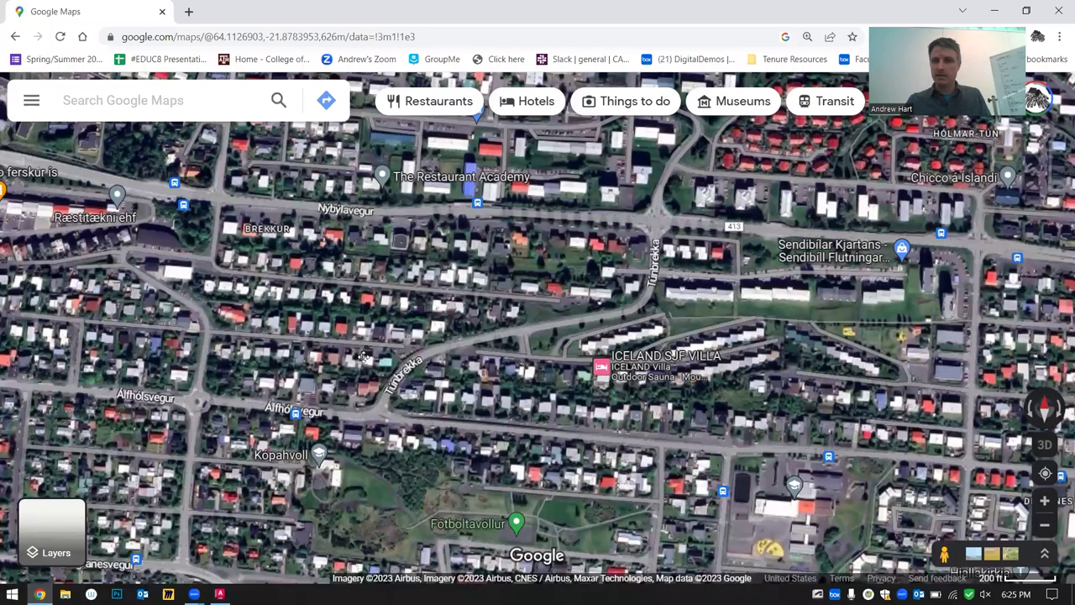
left_click_drag(616, 378, 303, 391)
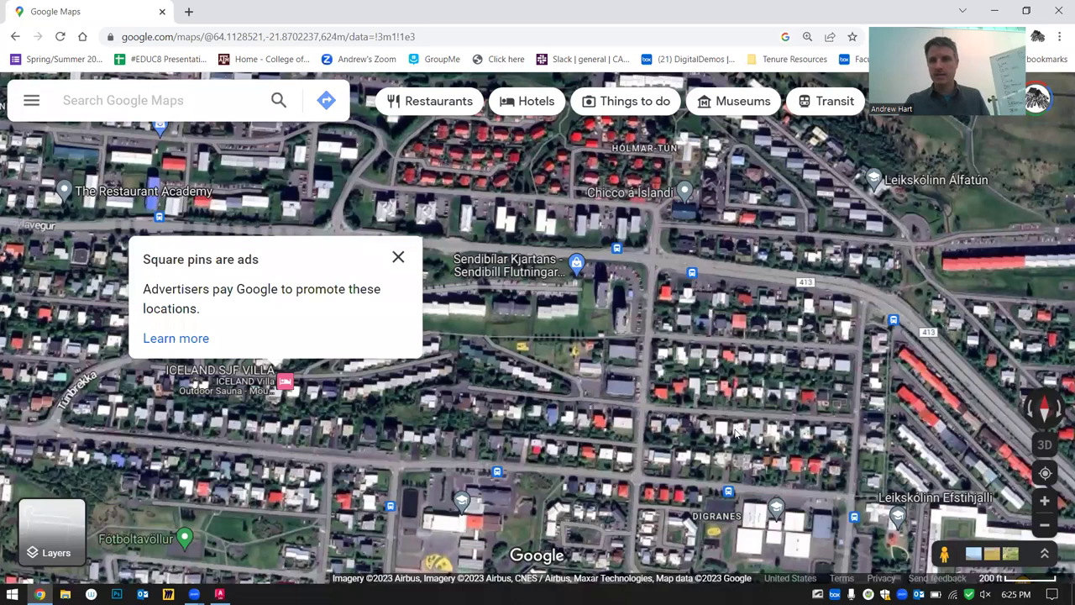
scroll(808, 412, "up", 2)
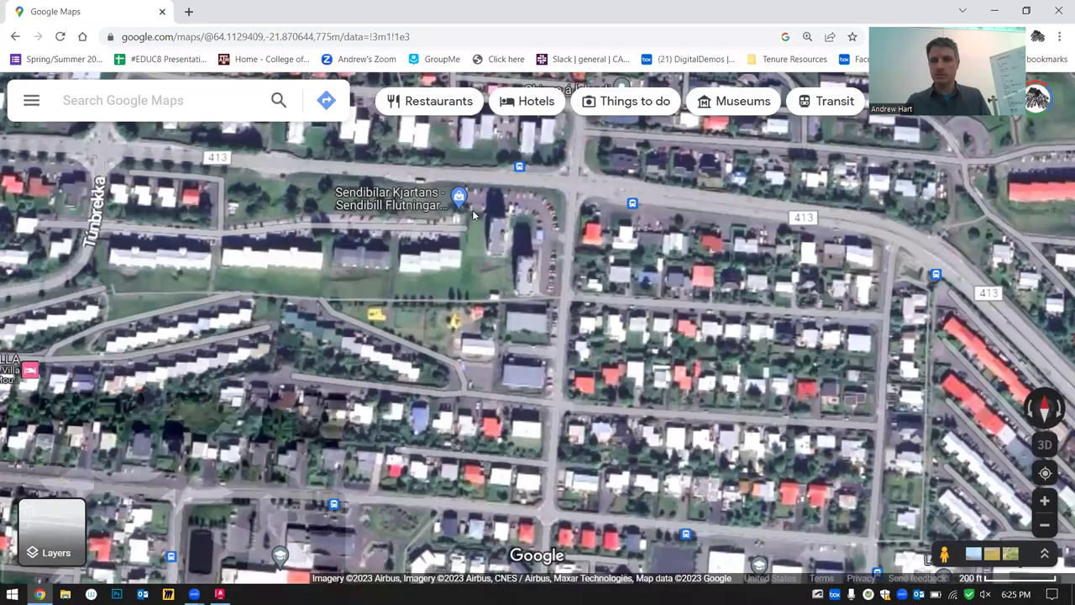
scroll(521, 336, "up", 1)
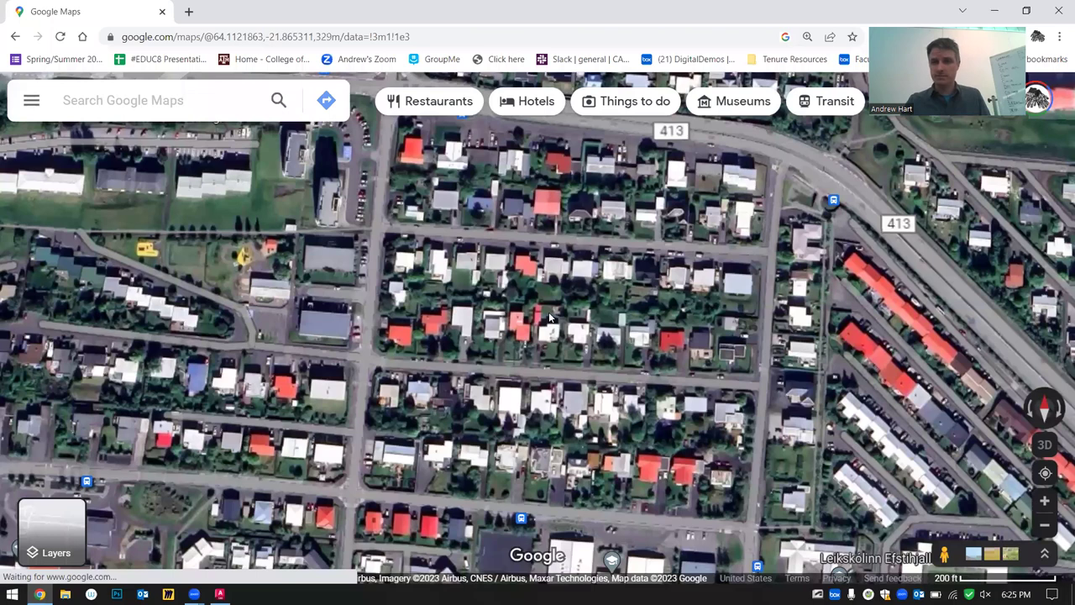
Zoom back out to southwest Iceland, from Akranes and Grindavík to Selfoss and Hvolsvöllur
scroll(527, 273, "down", 3)
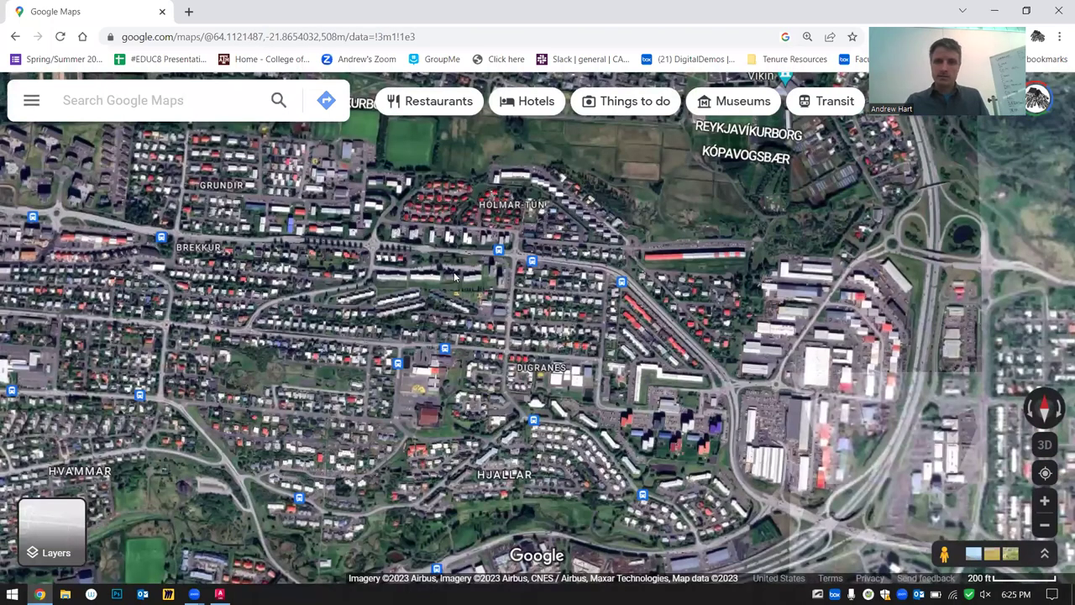
scroll(454, 277, "down", 5)
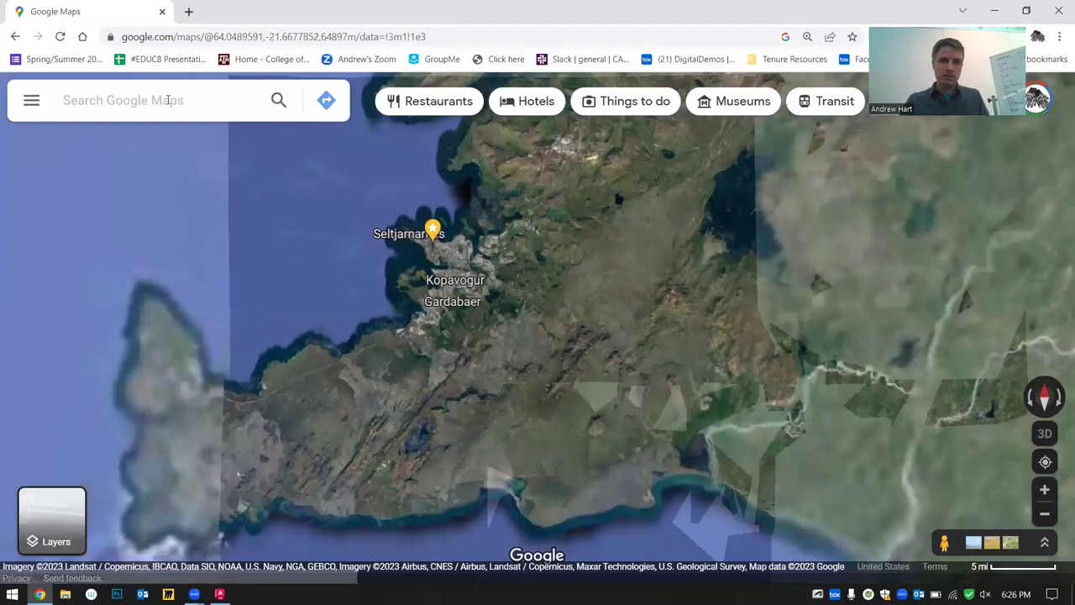
left_click(168, 100)
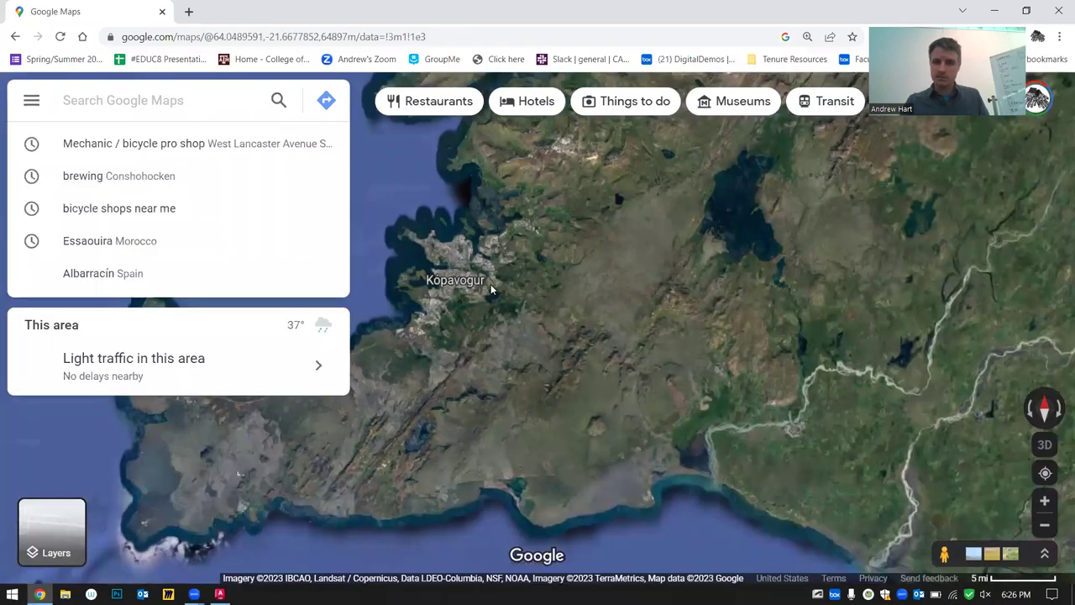
scroll(492, 286, "down", 2)
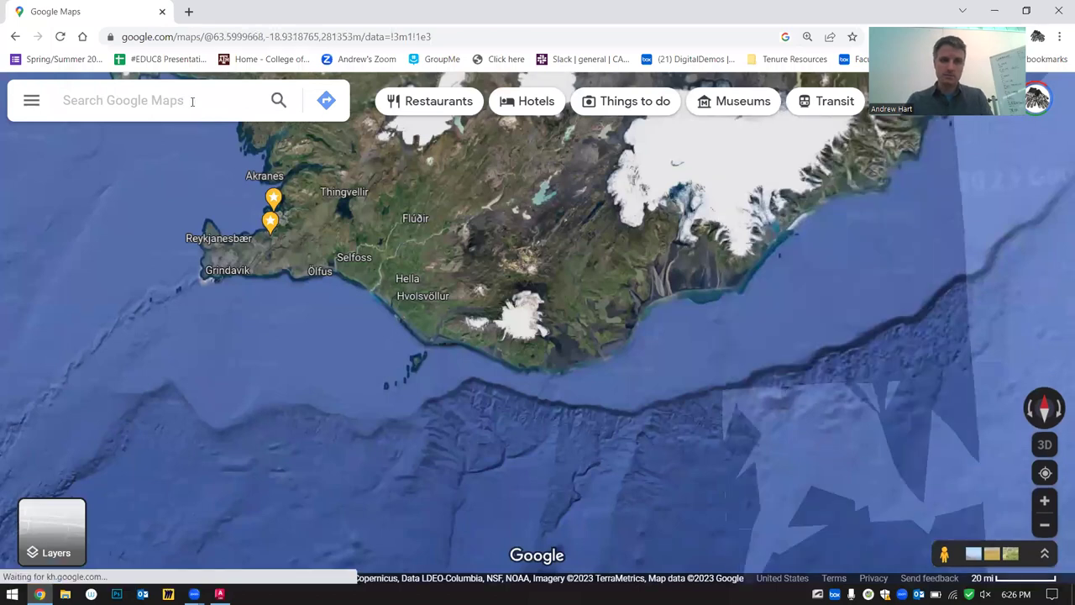
Search the map for 'berlin'
left_click(191, 100)
type("beri")
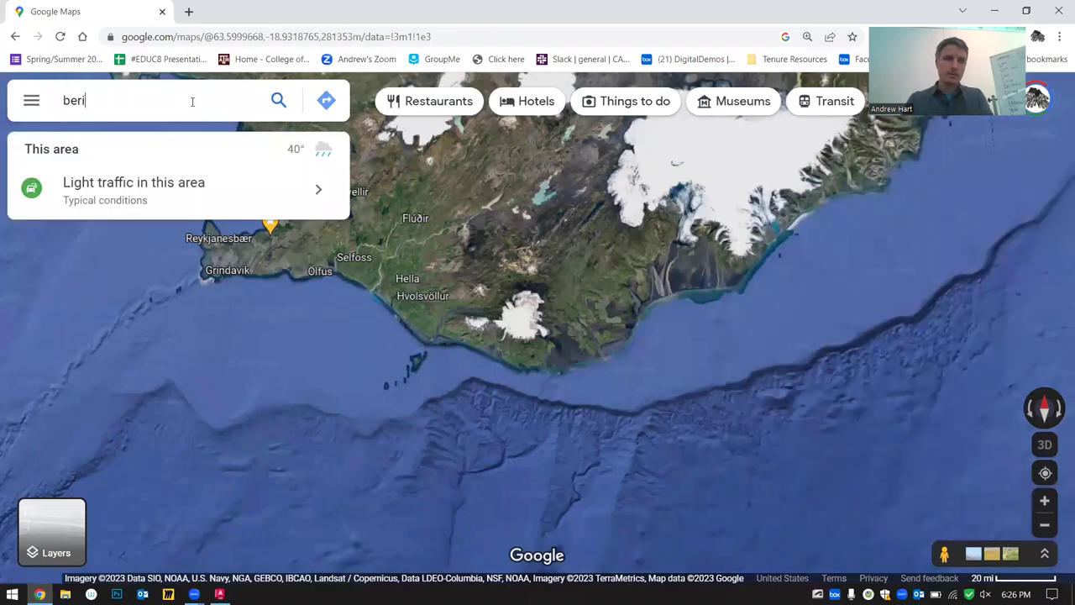
key("BackSpace")
type("lin")
key("Return")
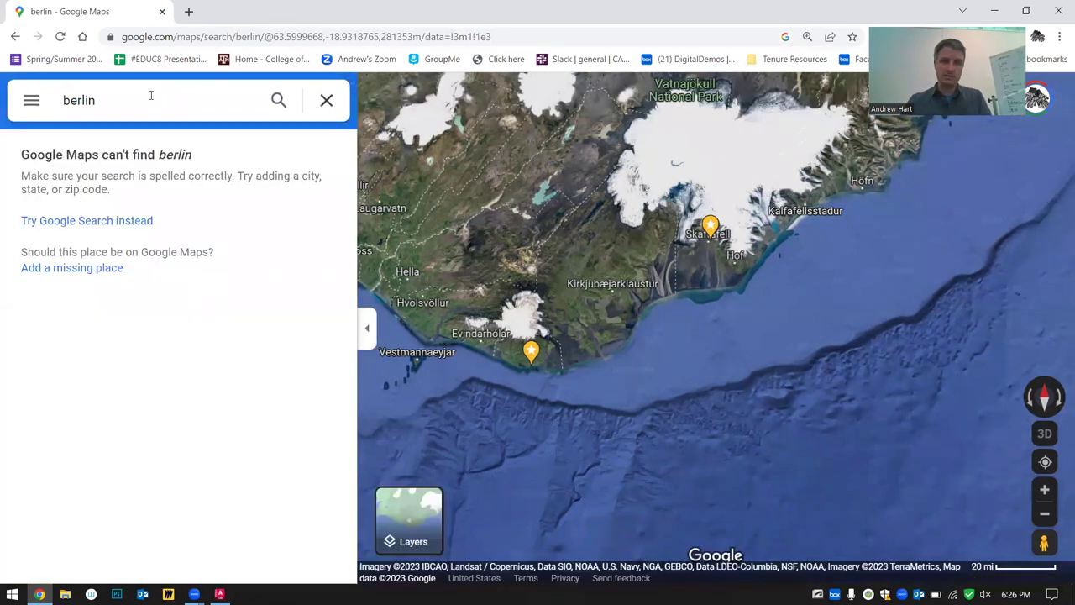
Go to Berlin, Germany, close its details, and zoom into the saved pin cluster
left_click(110, 118)
key("Return")
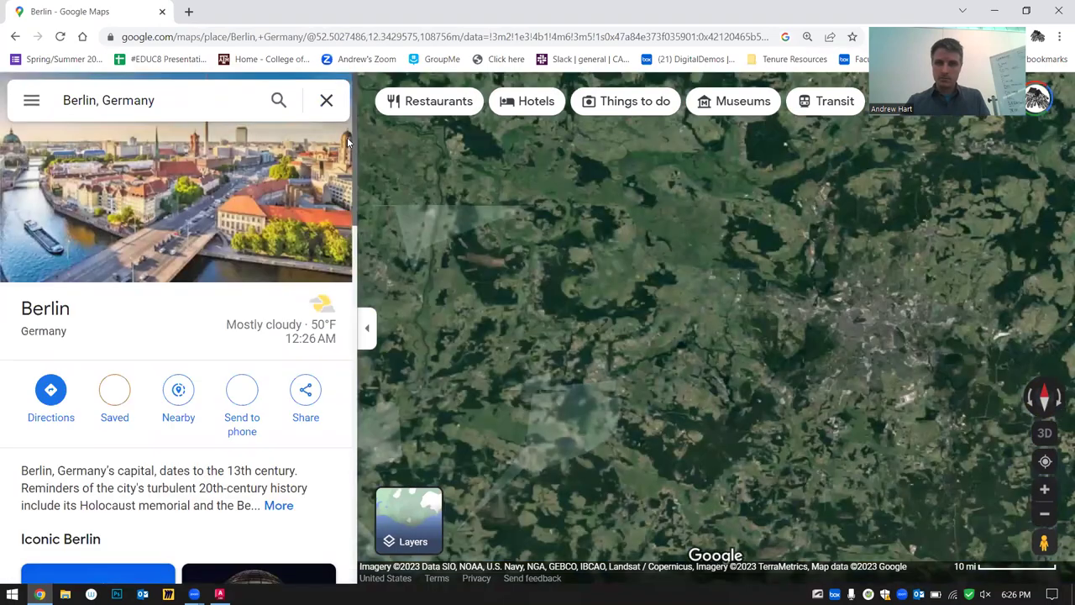
left_click(326, 100)
left_click(899, 304)
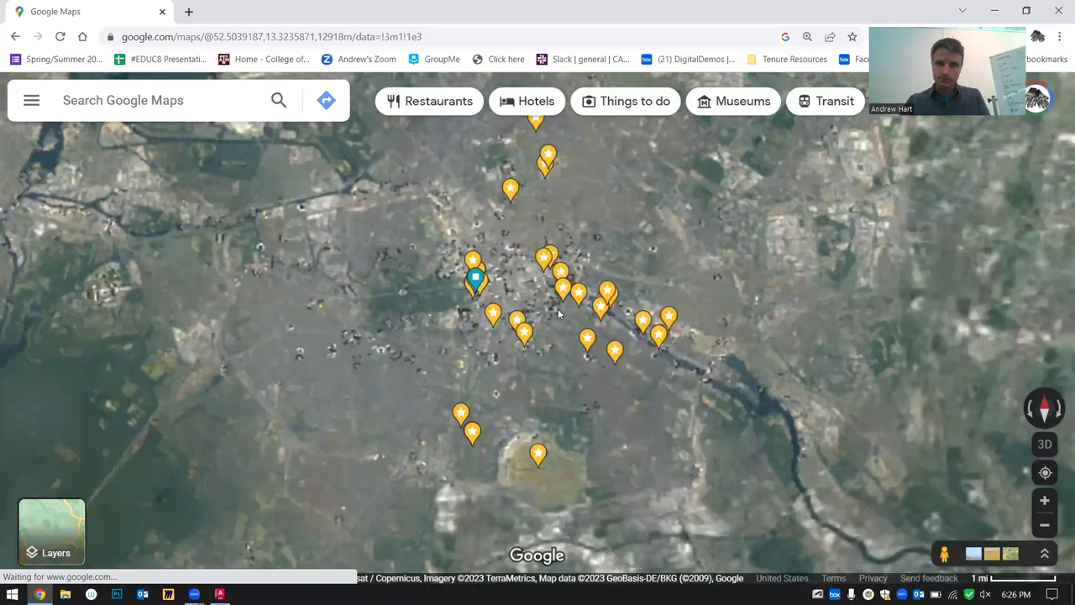
Zoom in over Berlin Mitte until the Annenstraße and Sebastianstraße blocks near Spittelmarkt fill the view
scroll(558, 308, "up", 1)
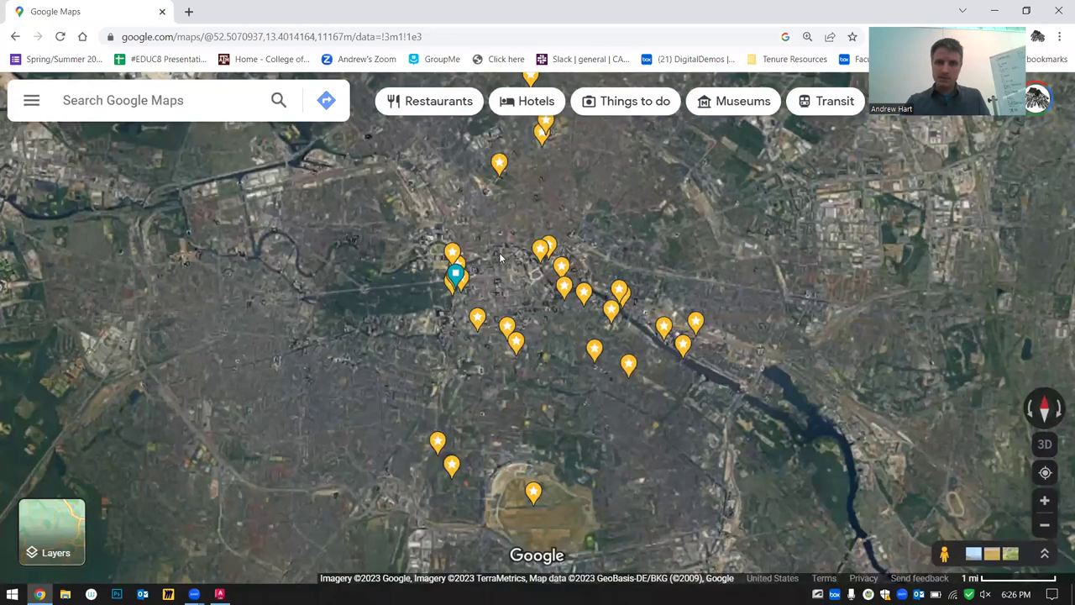
scroll(492, 275, "up", 1)
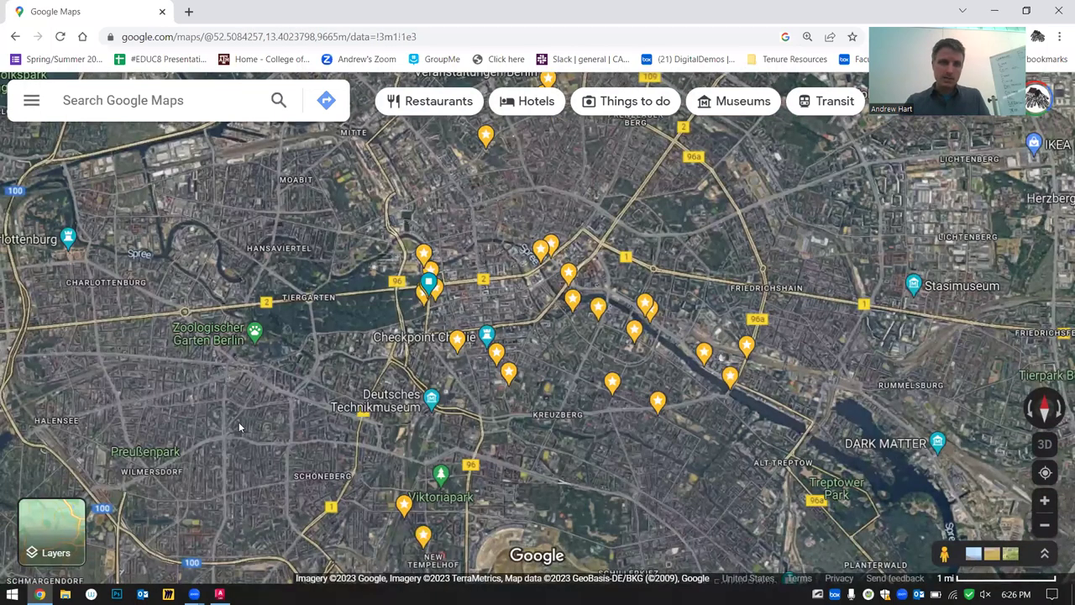
scroll(427, 324, "up", 1)
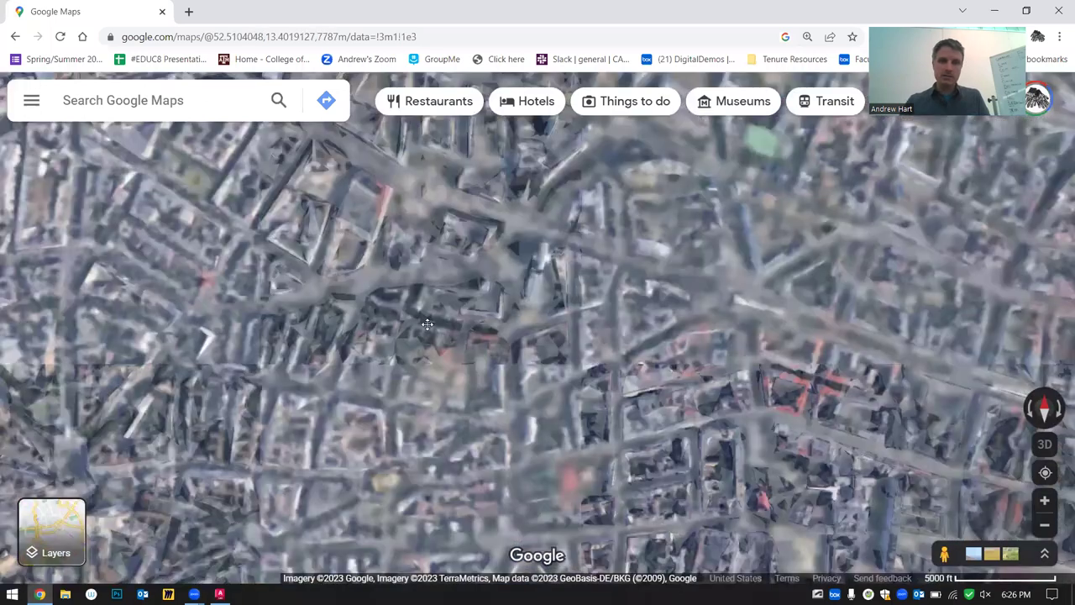
scroll(455, 340, "up", 3)
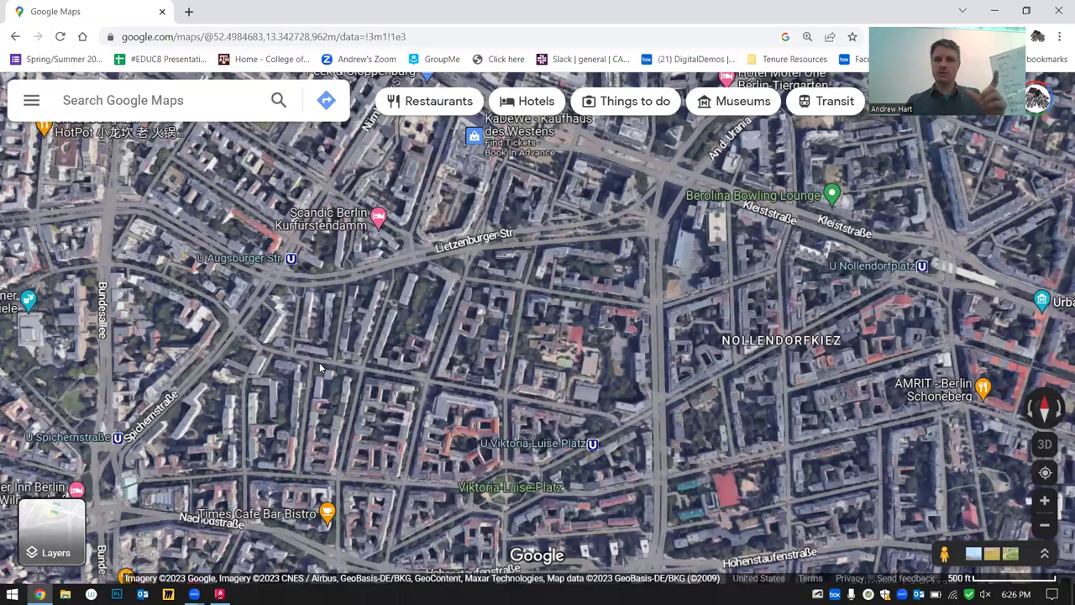
scroll(412, 369, "down", 3)
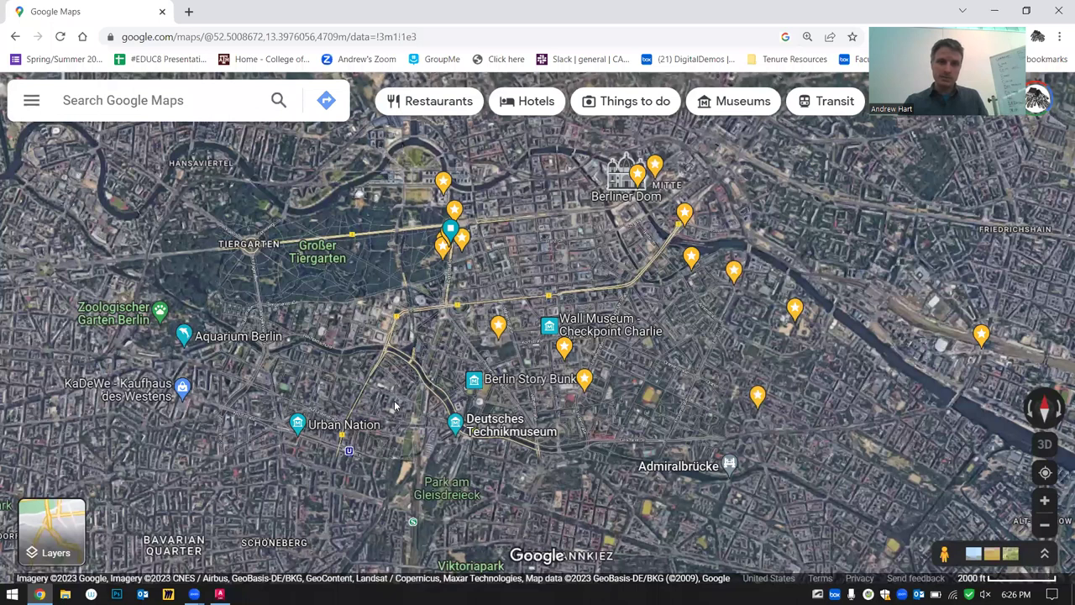
scroll(413, 421, "up", 2)
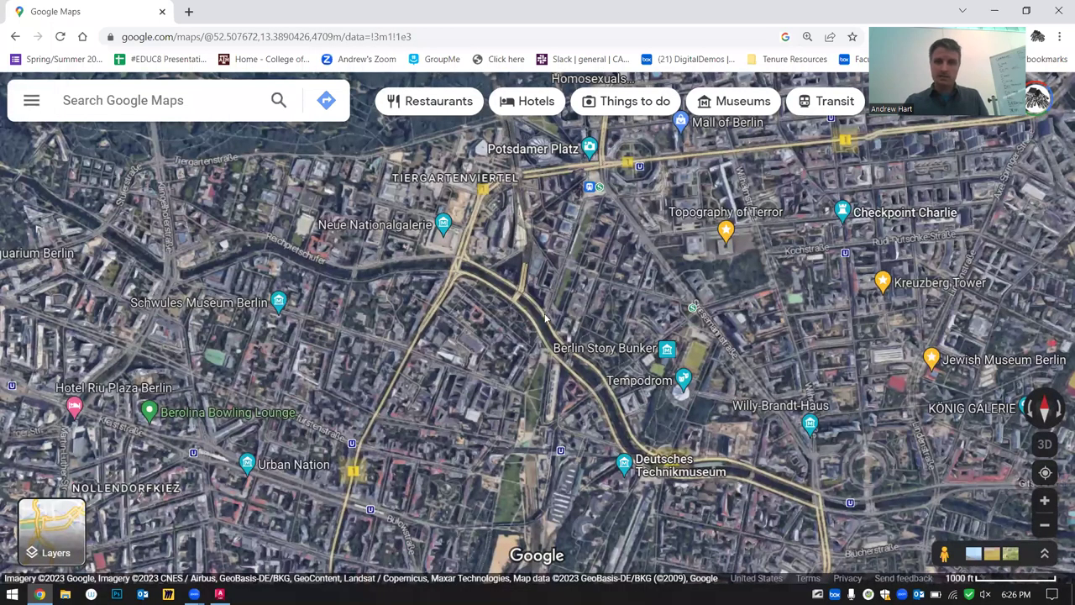
scroll(210, 458, "up", 5)
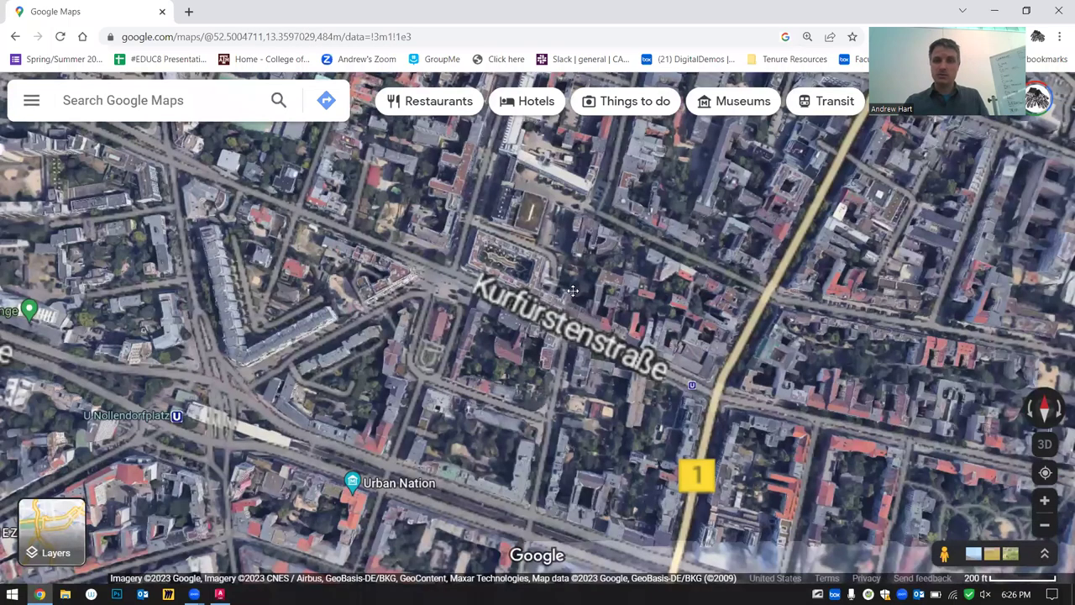
scroll(391, 312, "down", 4)
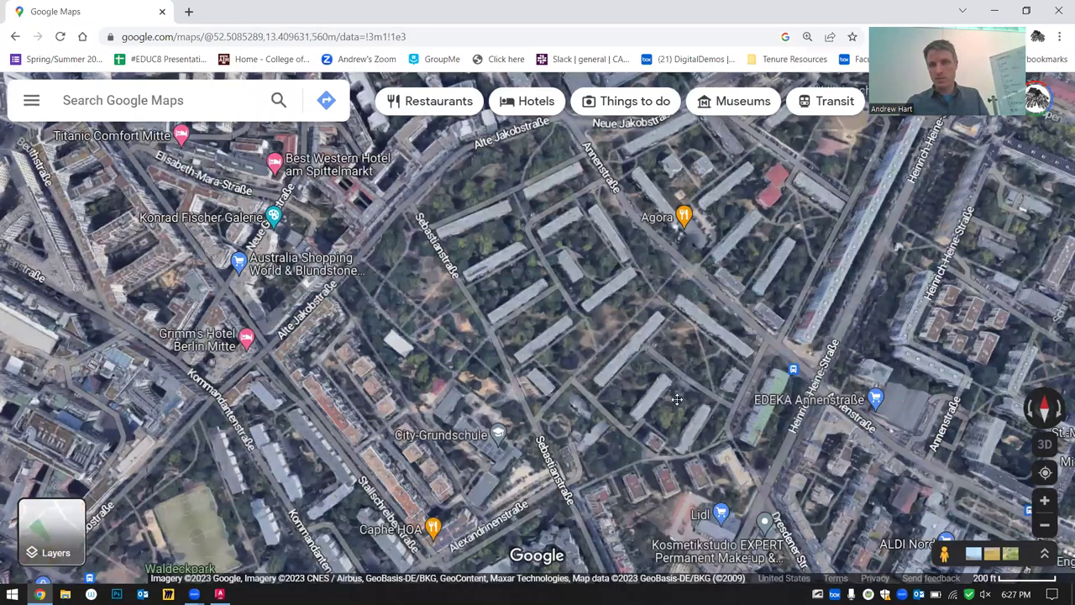
Pan to the buildings east of Heinrich-Heine-Straße, then zoom back out over central Berlin
scroll(798, 228, "up", 1)
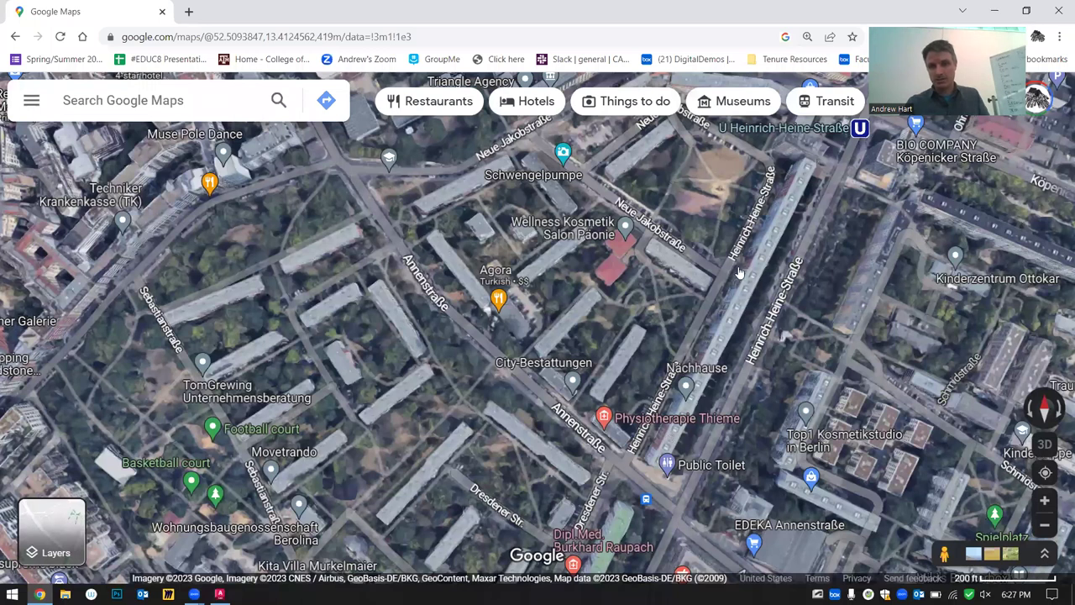
scroll(752, 298, "up", 3)
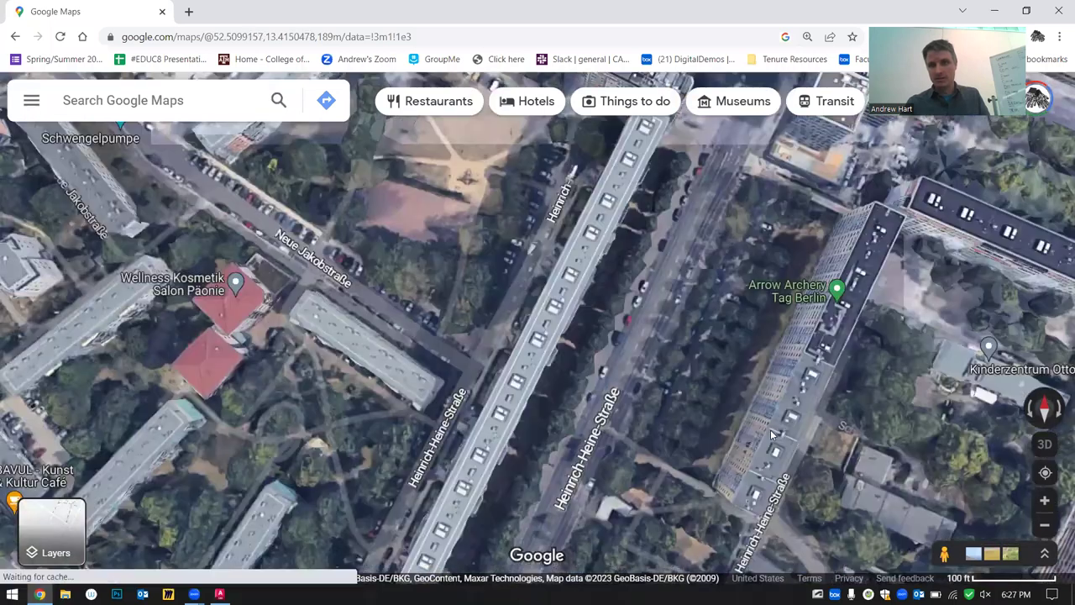
left_click_drag(853, 277, 773, 433)
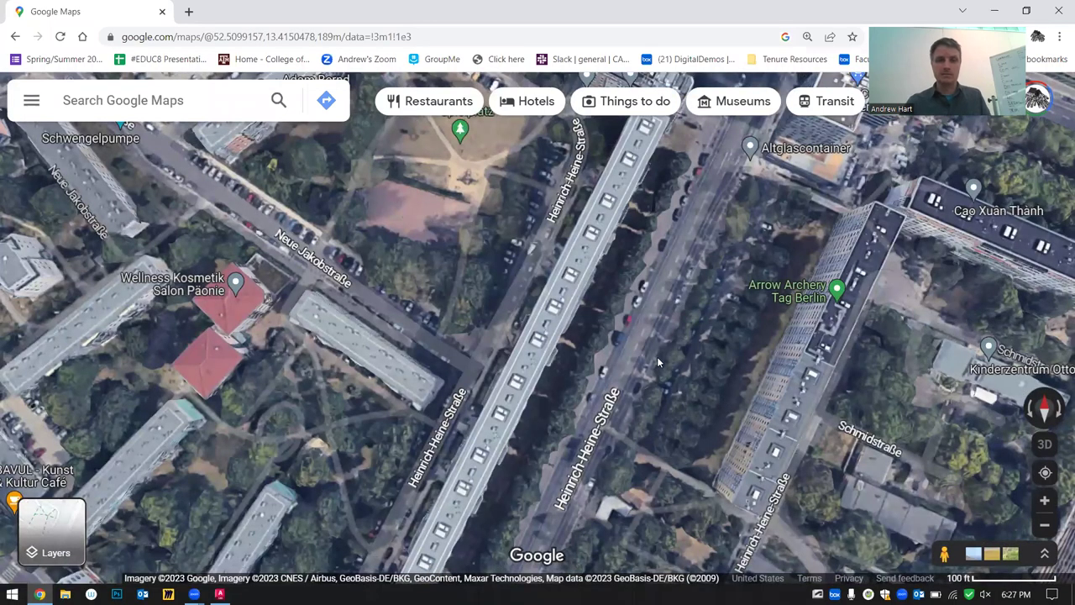
scroll(656, 357, "down", 3)
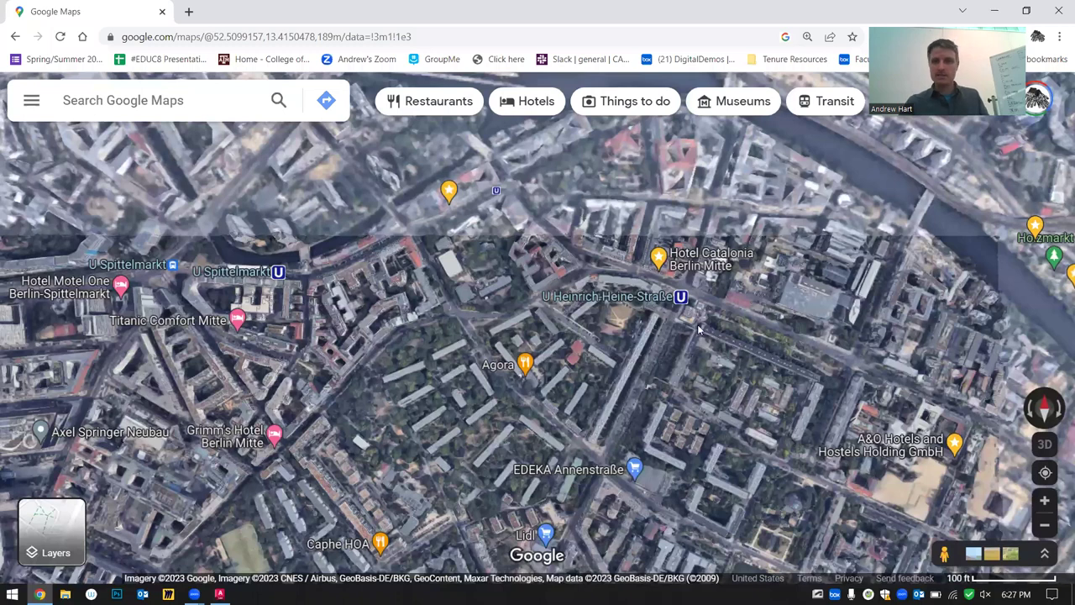
scroll(727, 315, "down", 3)
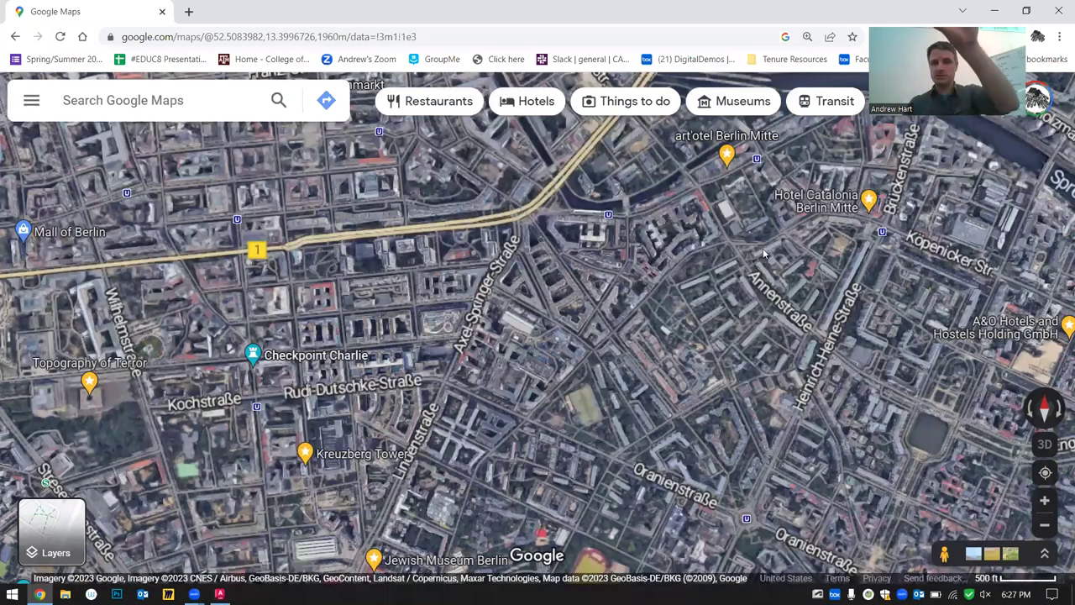
scroll(773, 252, "down", 2)
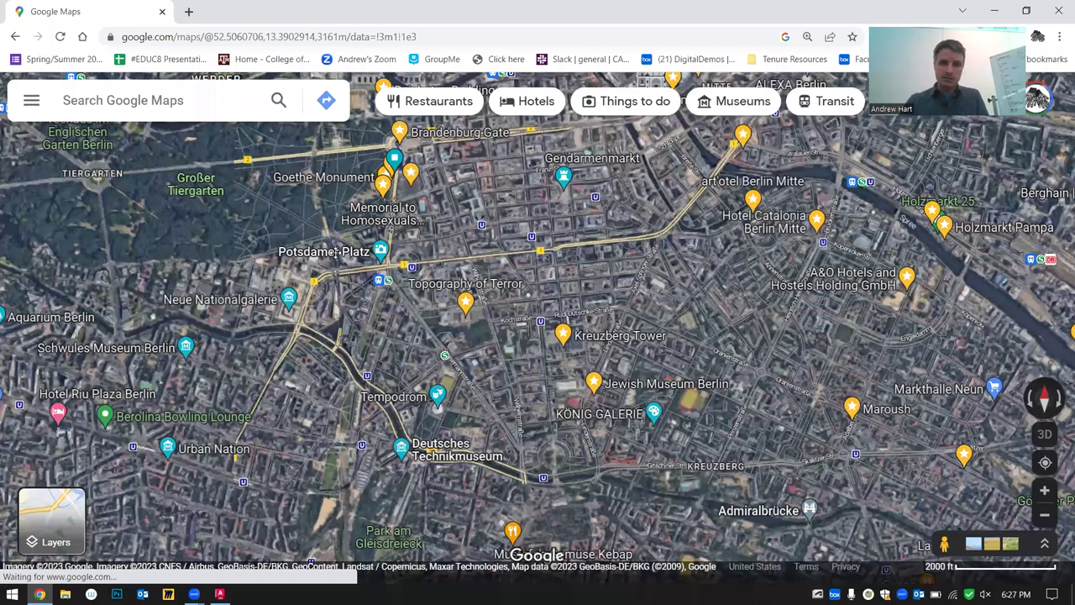
Zoom into Potsdamer Platz, tilt the 3D view, and close in on octagonal Leipziger Platz
scroll(410, 247, "up", 5)
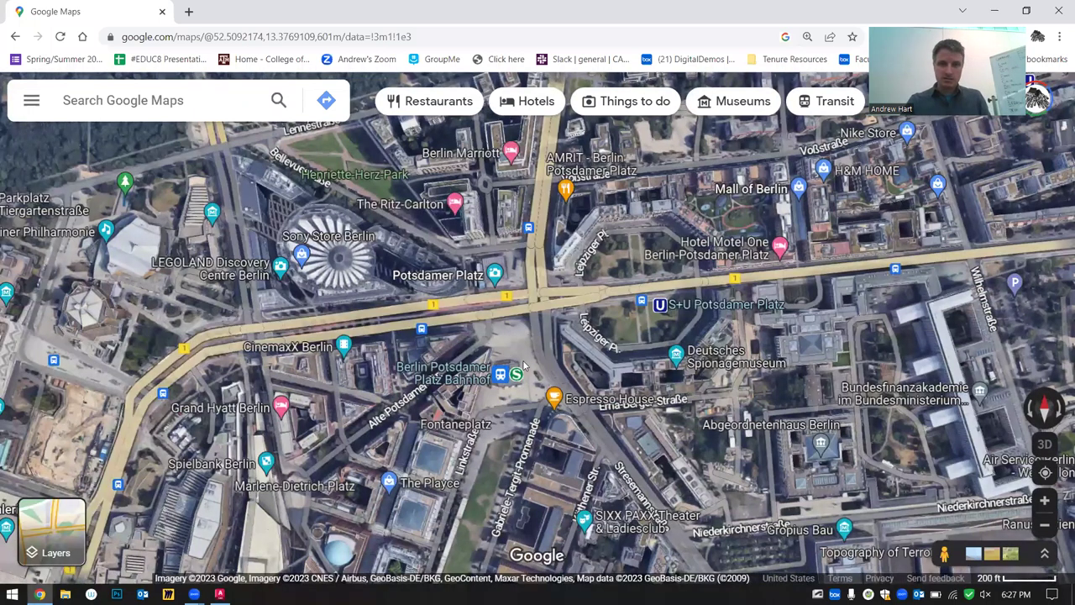
scroll(465, 329, "up", 2)
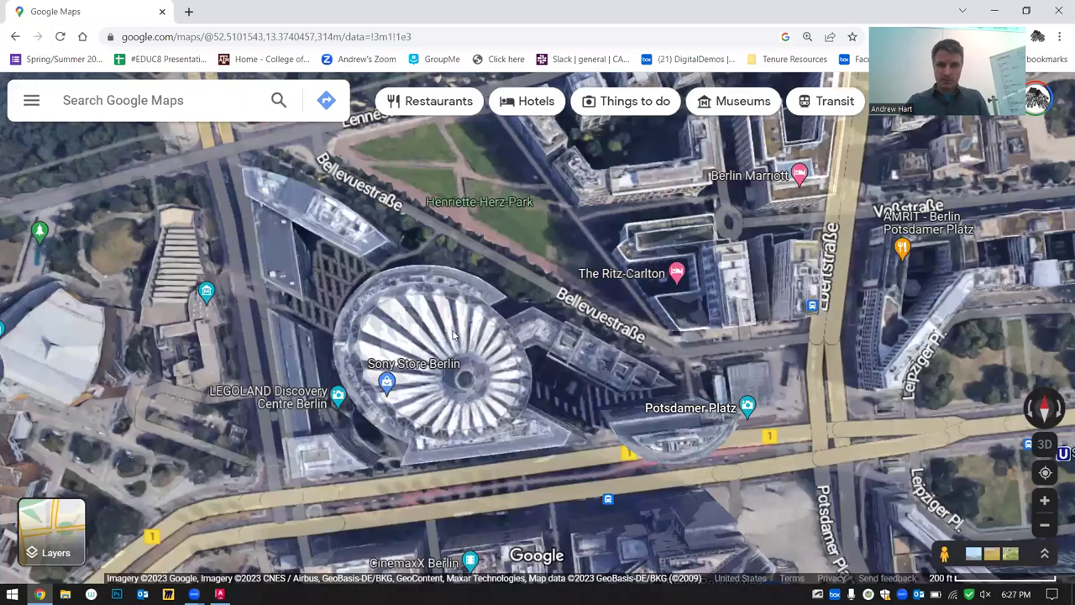
scroll(505, 352, "up", 2)
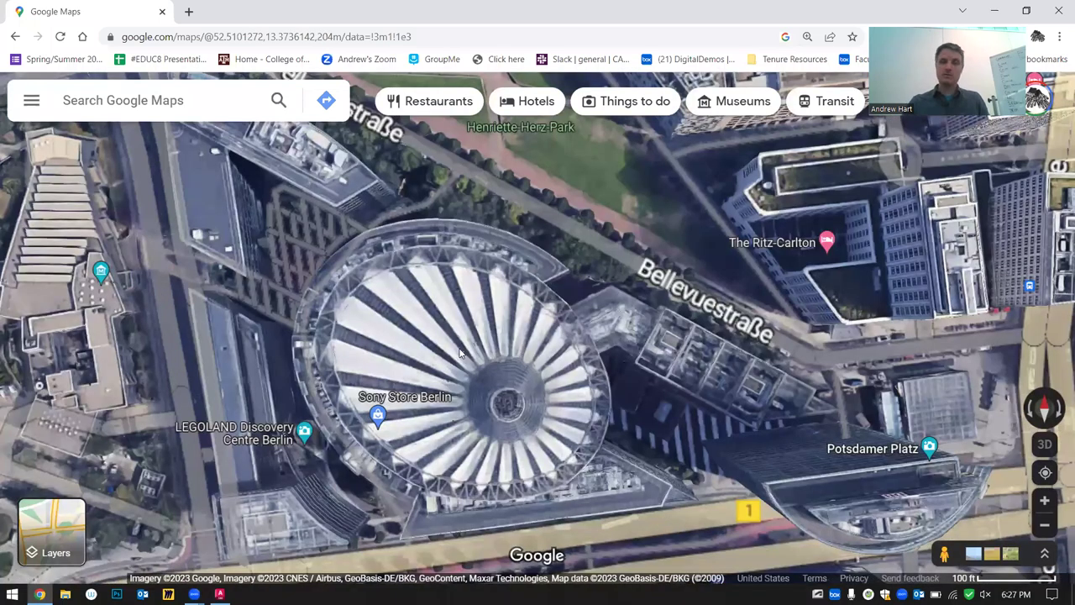
scroll(461, 352, "down", 2)
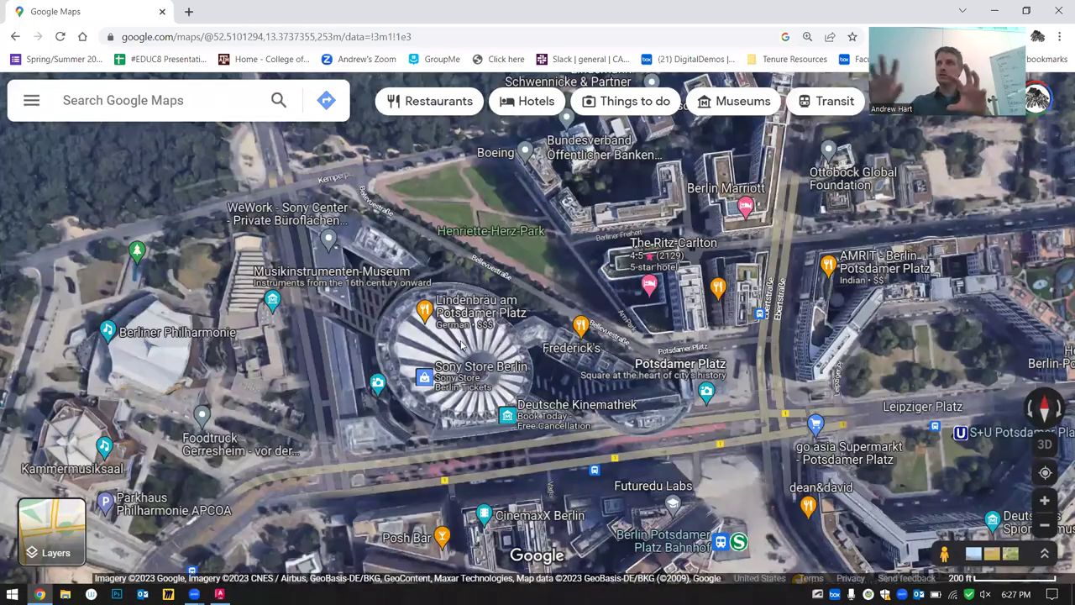
scroll(461, 347, "down", 1)
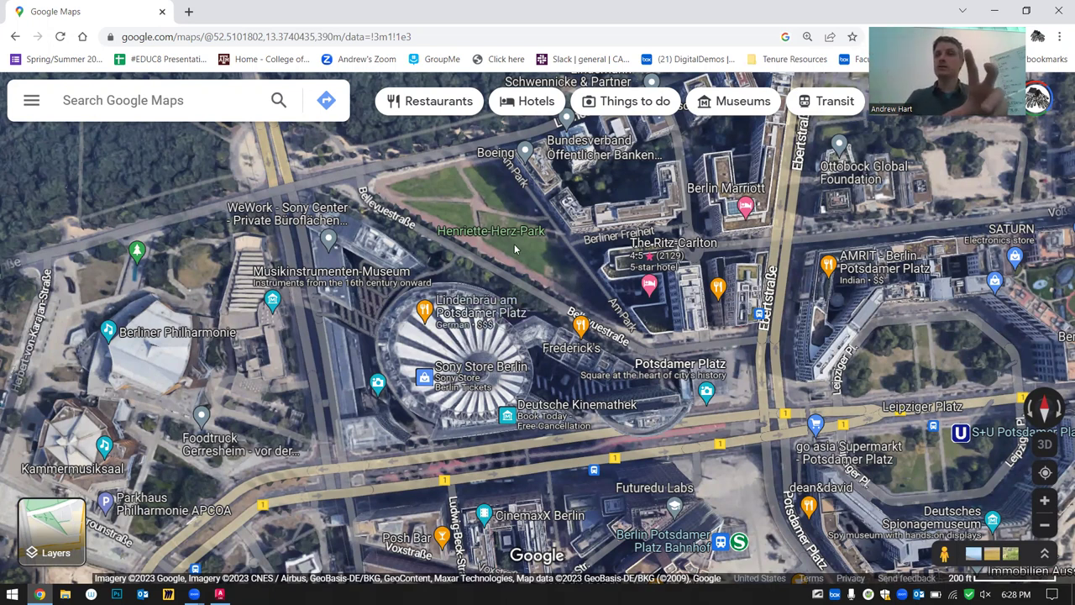
left_click_drag(590, 262, 839, 375, "ctrl")
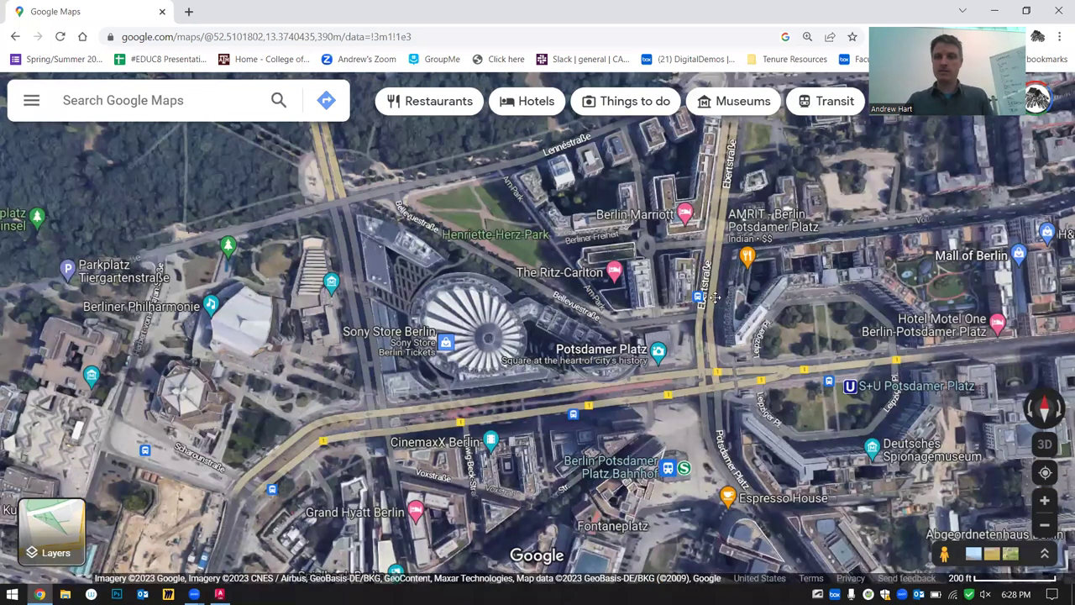
scroll(552, 220, "up", 2)
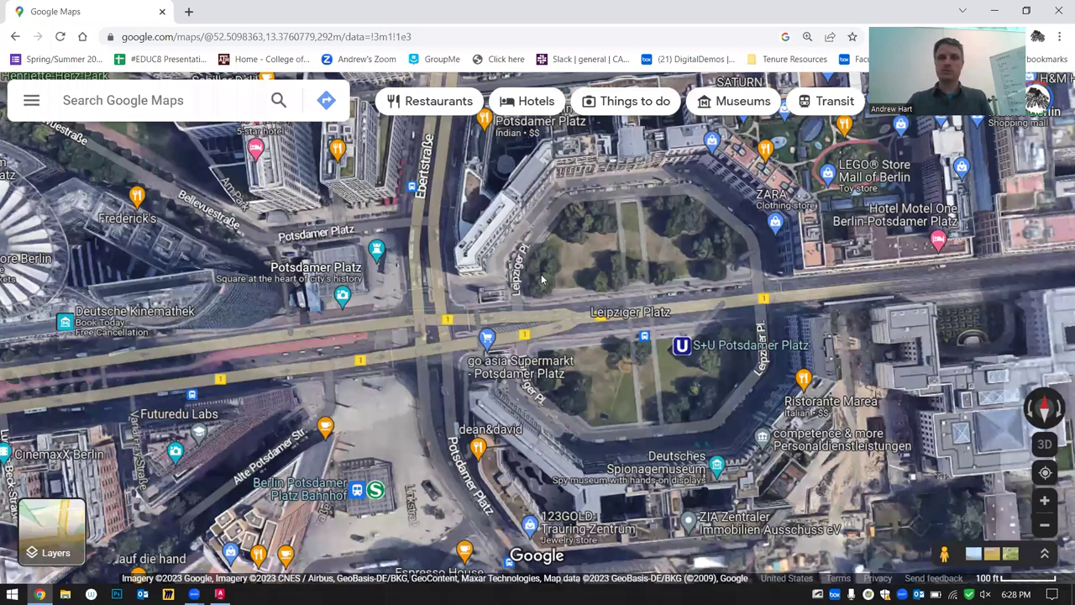
scroll(443, 226, "up", 1)
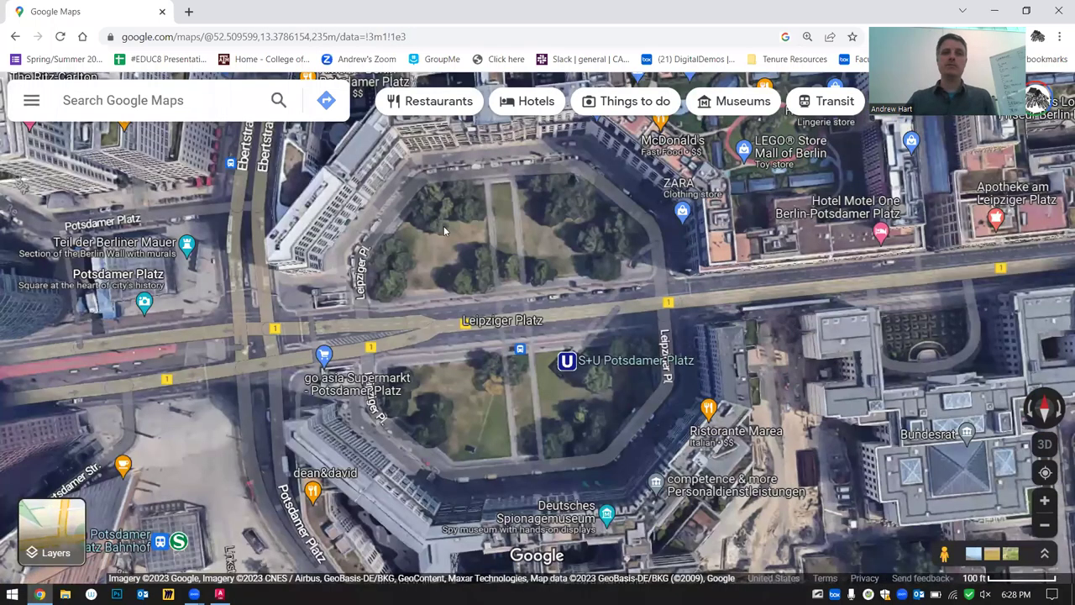
left_click(109, 100)
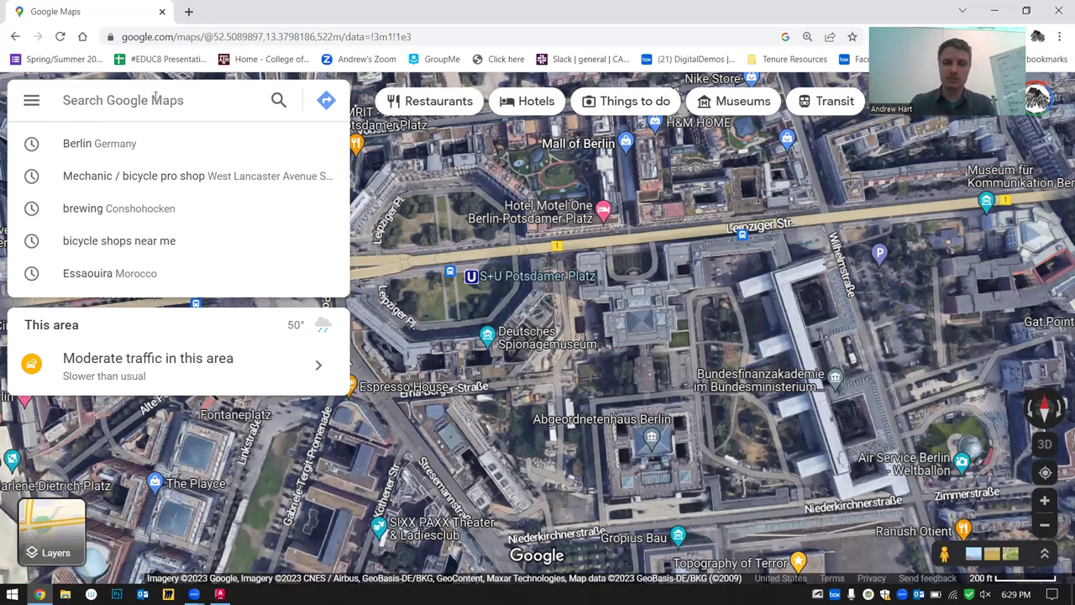
Search 'york shambles' and view the Shambles header photo in the gallery
type("york shamble")
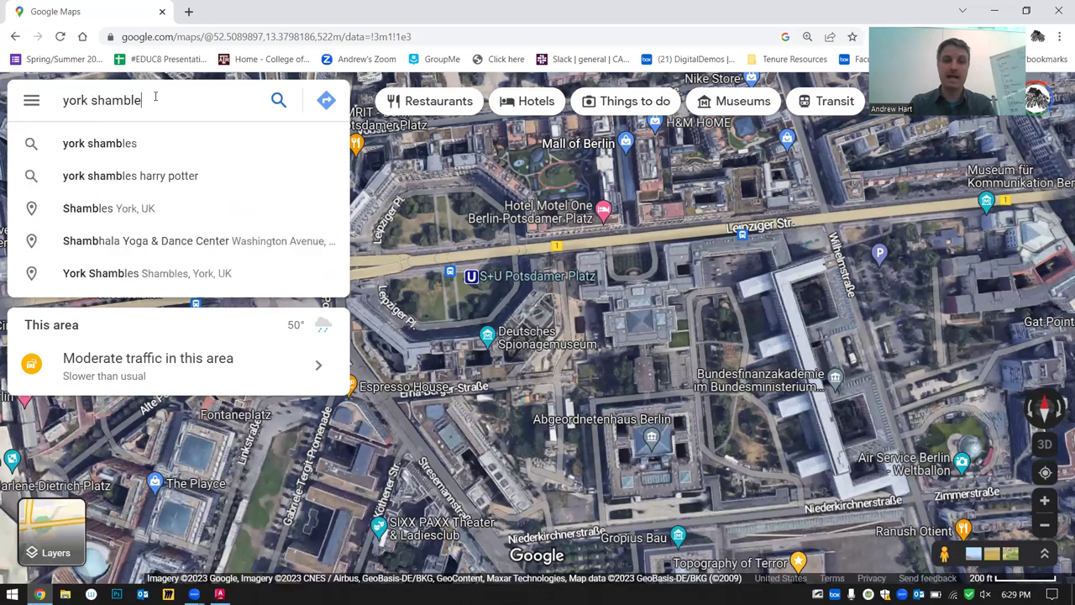
type("s")
key("Return")
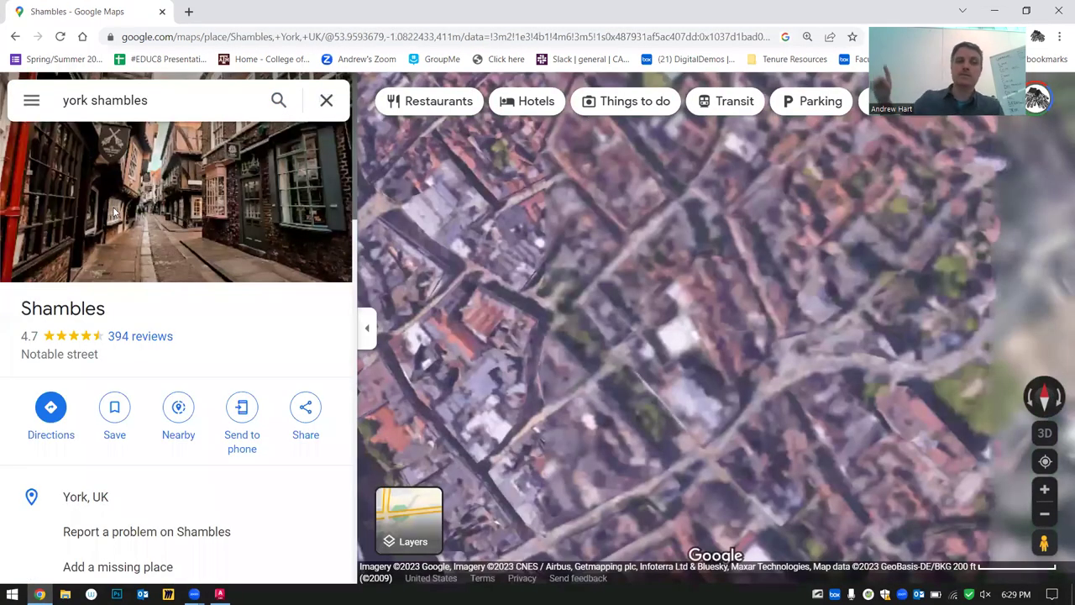
left_click(115, 212)
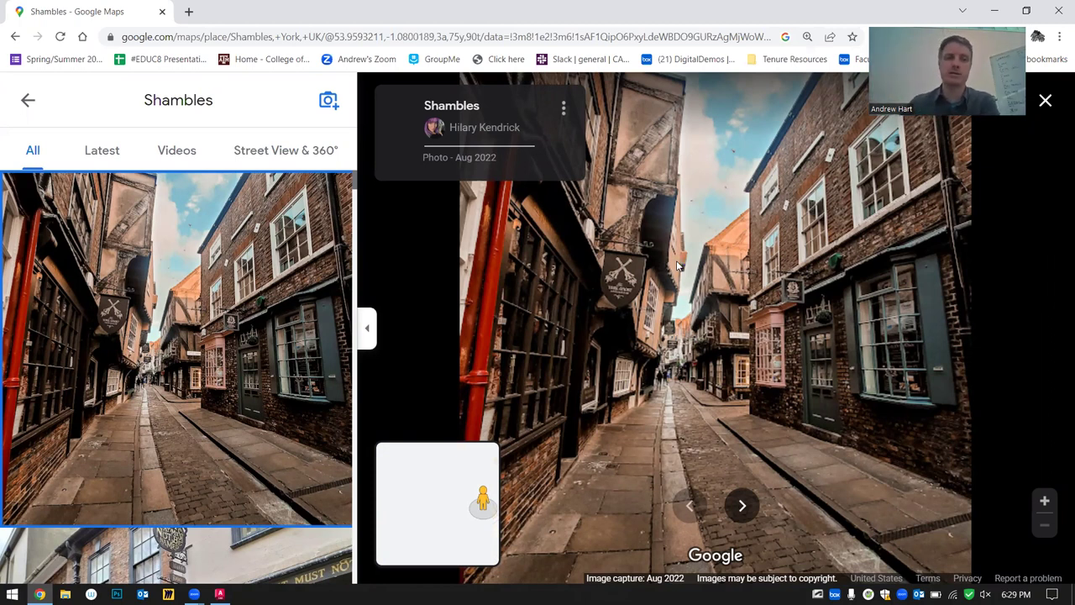
left_click(29, 99)
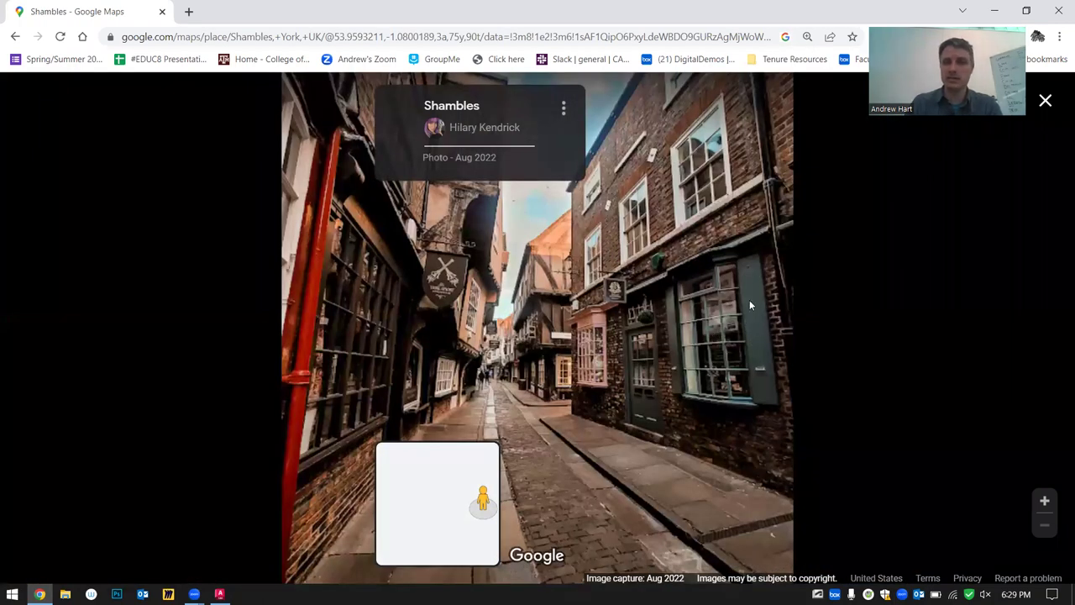
key("Escape")
Zoom the satellite map in on the Shambles street near Colliergate
scroll(638, 340, "up", 1)
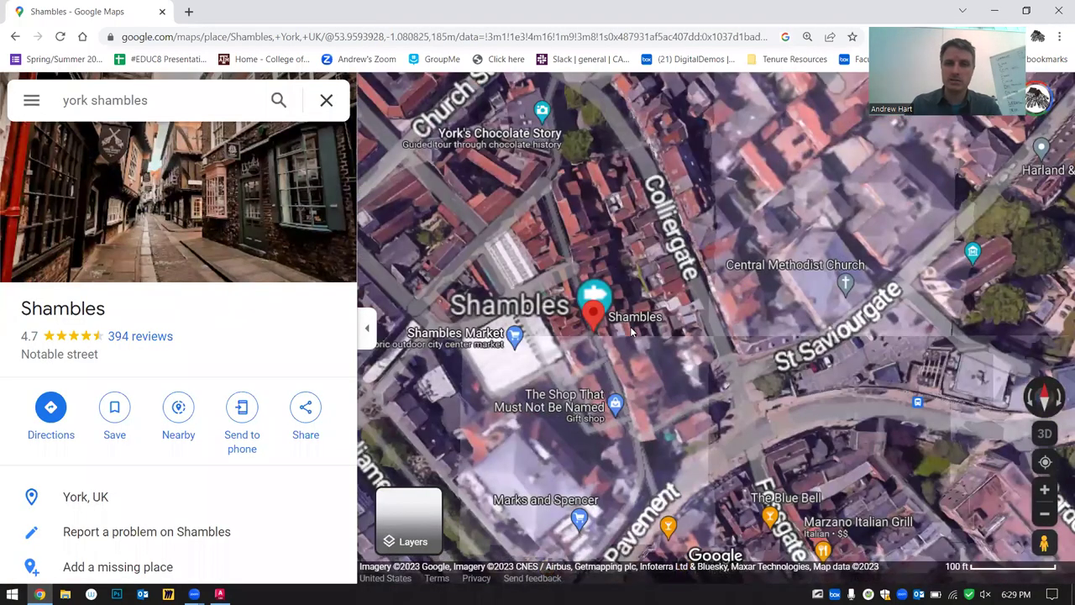
scroll(602, 399, "up", 1)
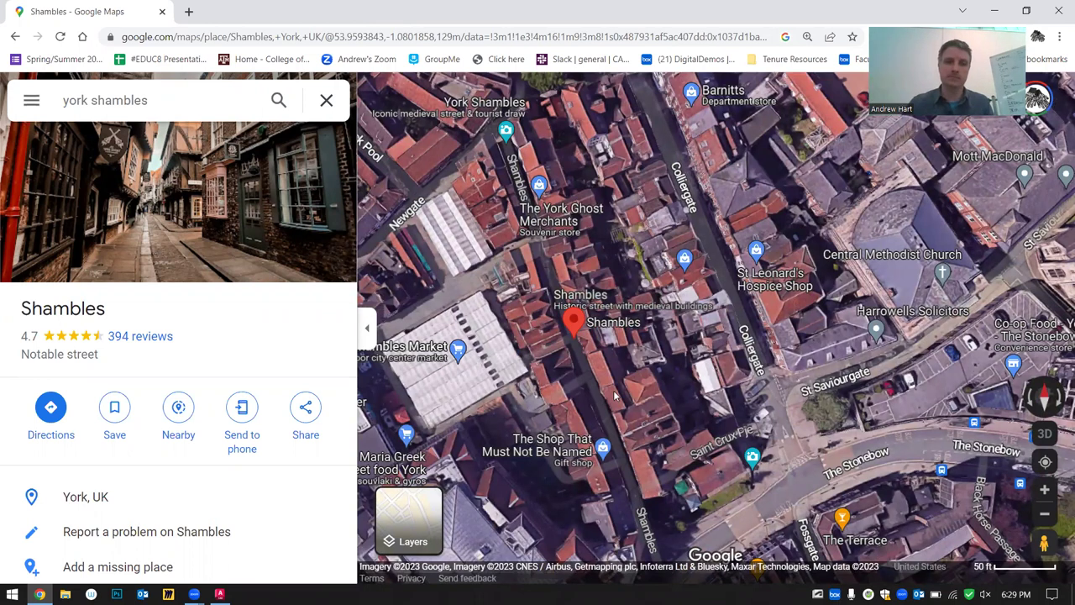
scroll(609, 379, "up", 1)
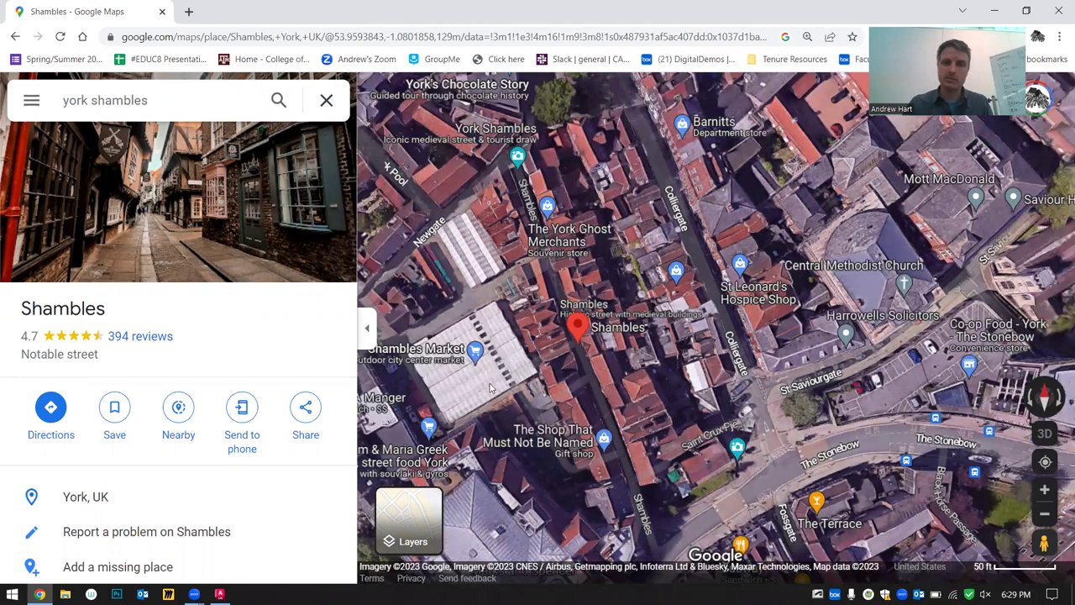
scroll(490, 370, "down", 1)
left_click(162, 100)
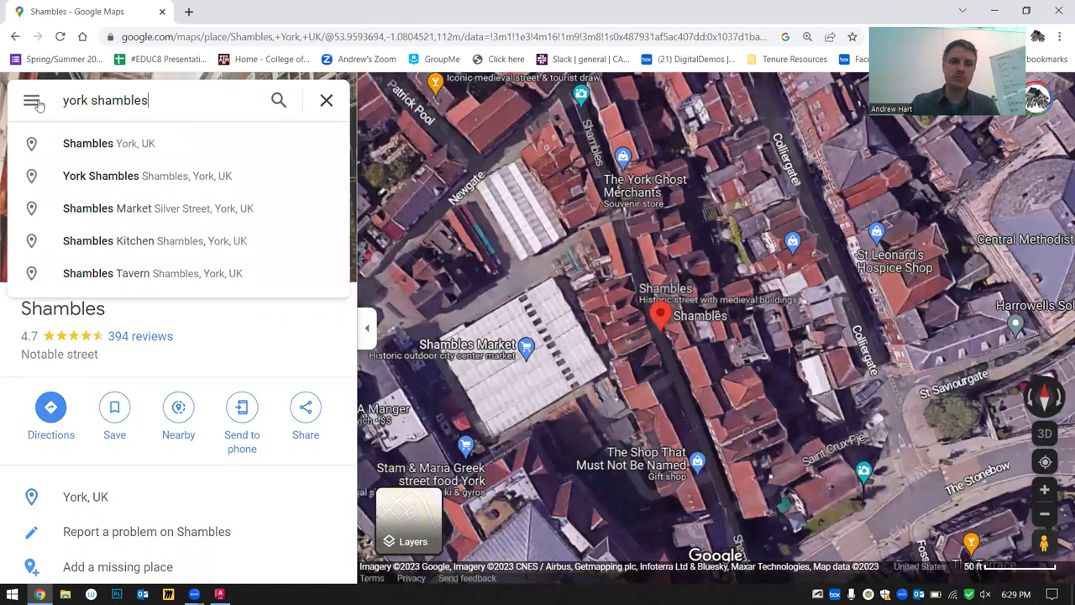
Search for Rome, hide its info panel, and zoom in toward Piazza di Spagna
key("ctrl+a")
type("rome")
key("Return")
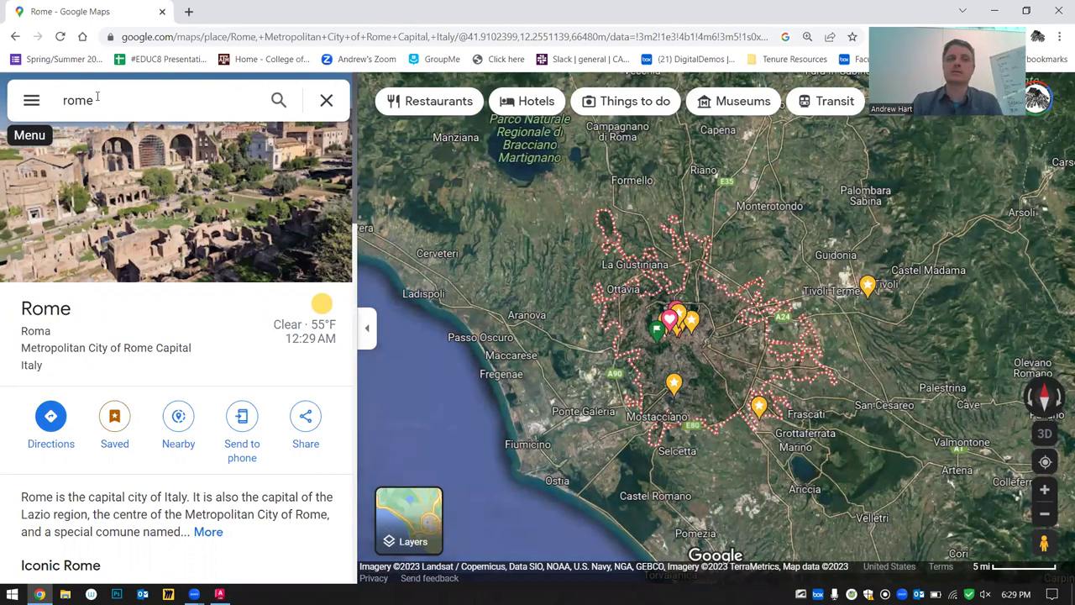
key("ctrl+a")
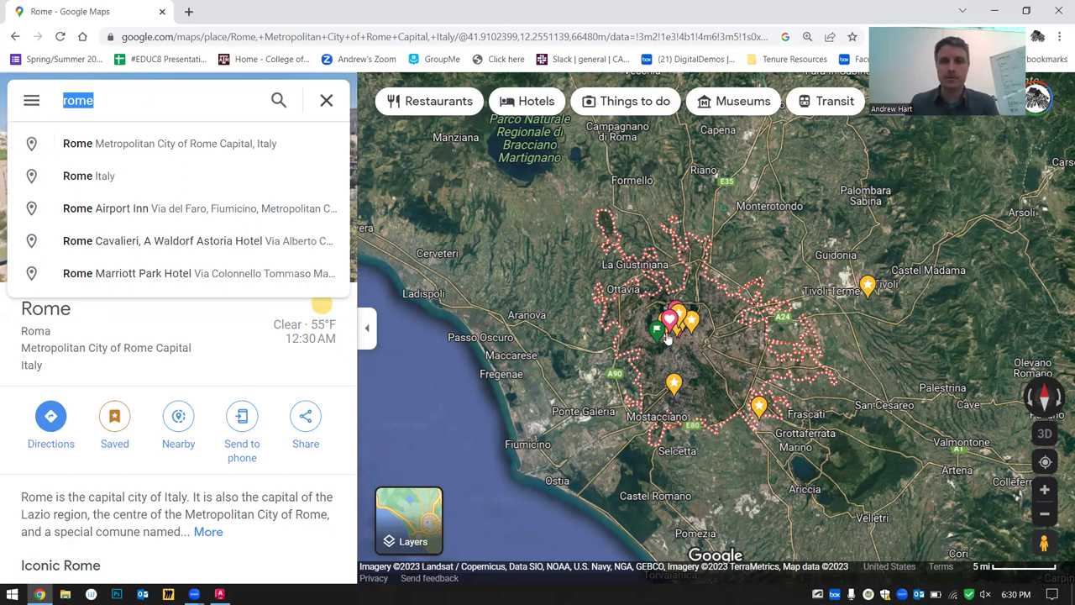
scroll(664, 341, "up", 3)
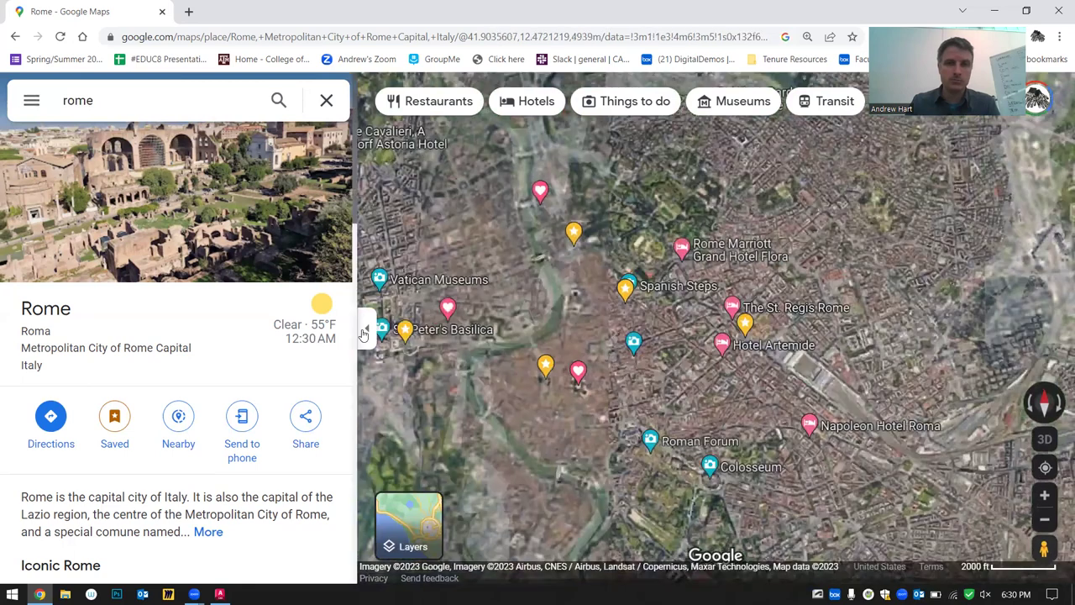
left_click(368, 327)
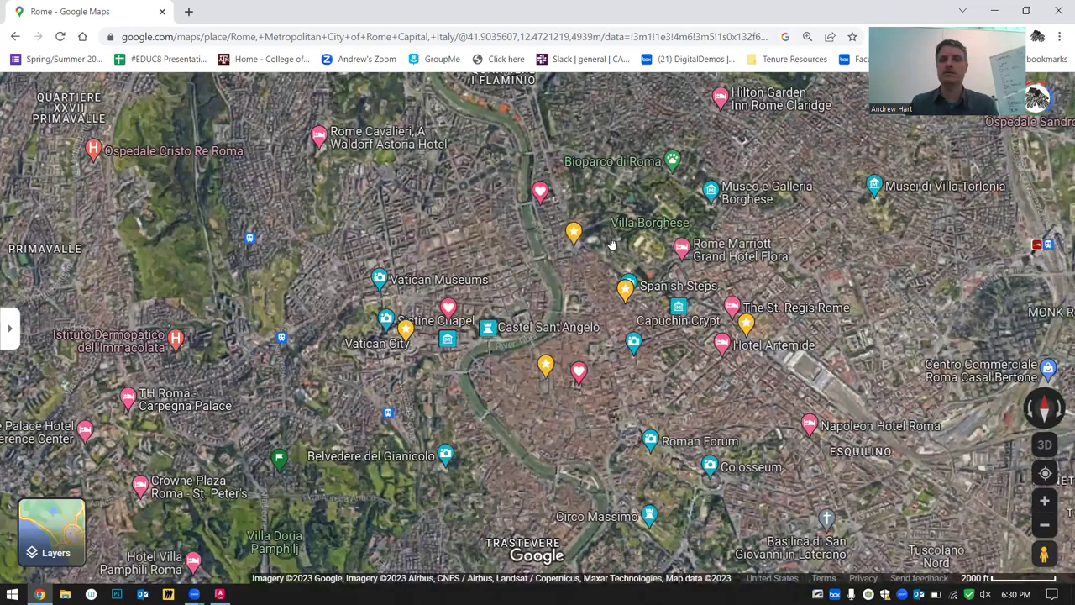
scroll(626, 378, "up", 1)
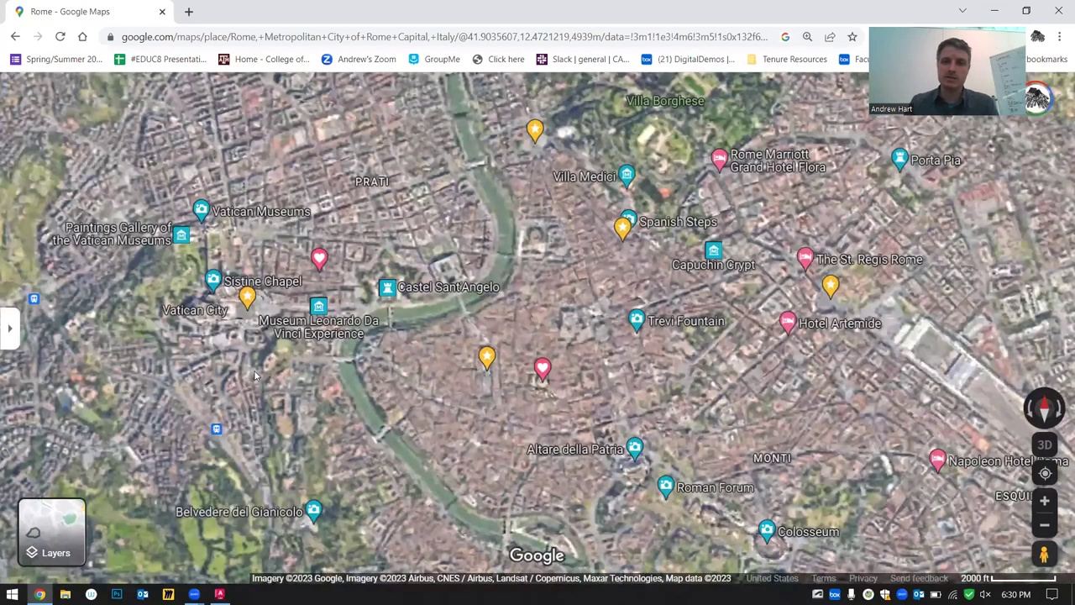
scroll(277, 367, "up", 3)
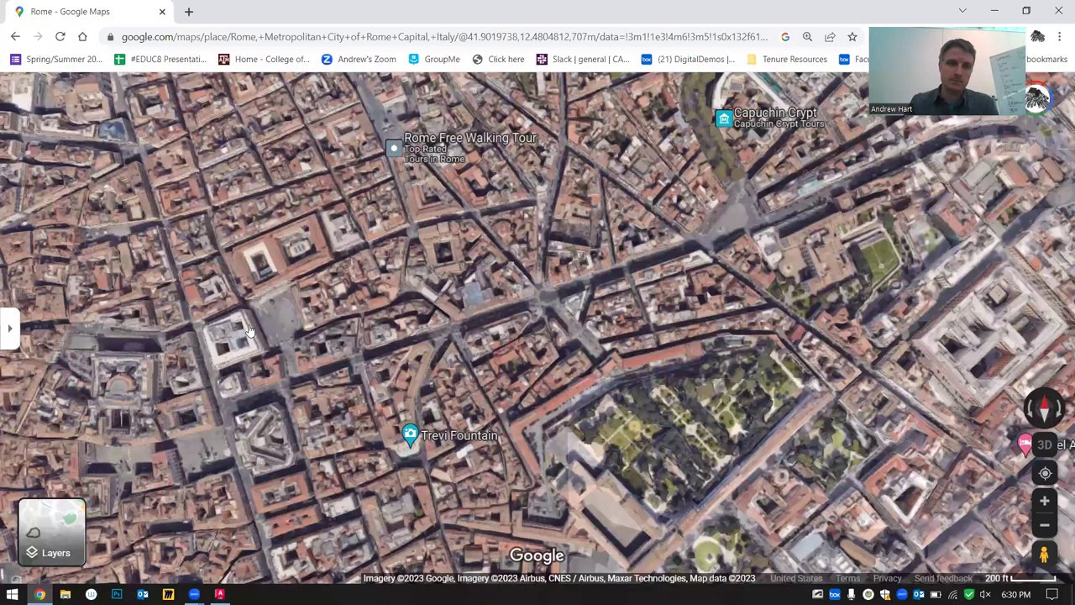
scroll(378, 363, "down", 3)
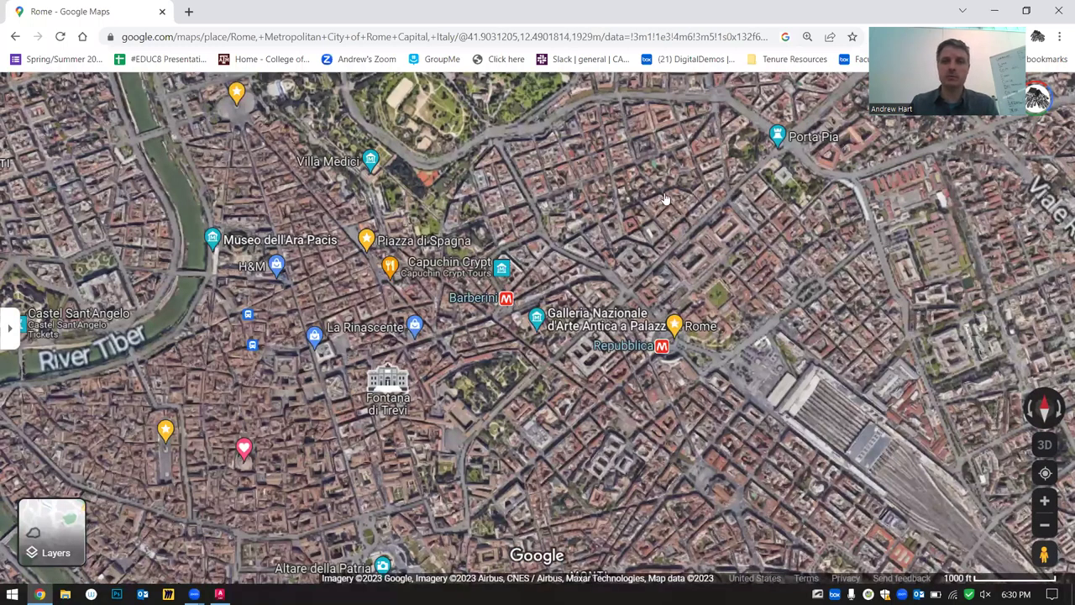
scroll(717, 223, "up", 1)
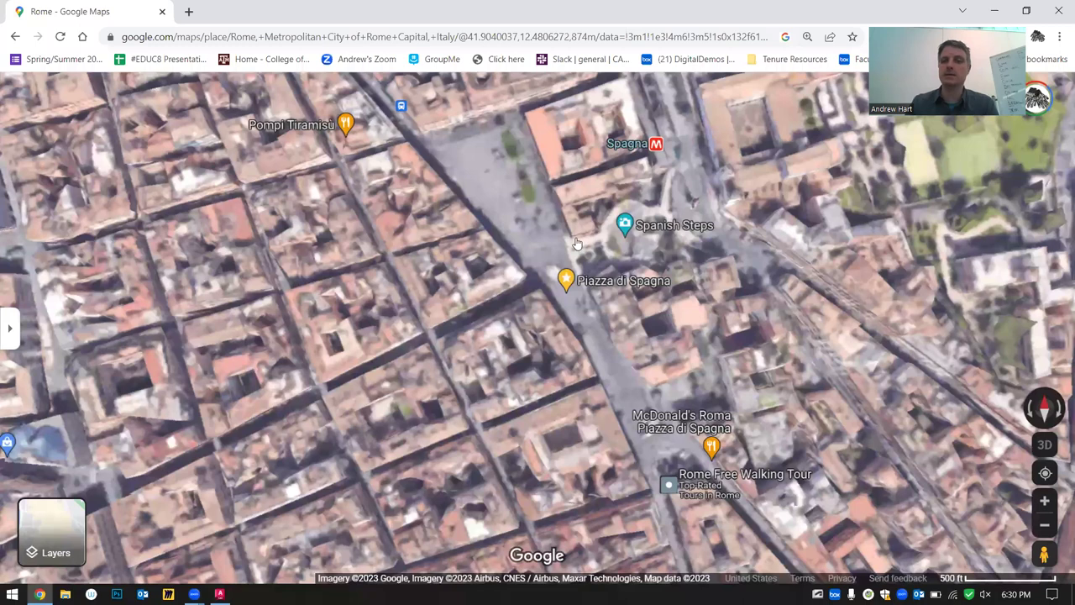
scroll(577, 243, "up", 2)
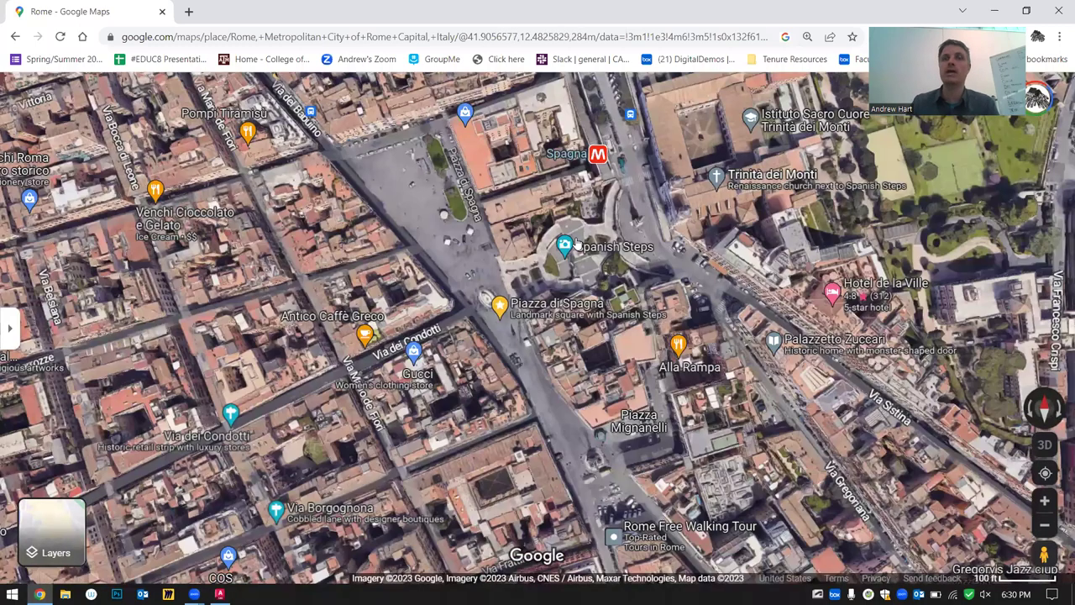
Enter Street View on Piazza di Spagna and move toward the Spanish Steps and fountain
left_click(1046, 551)
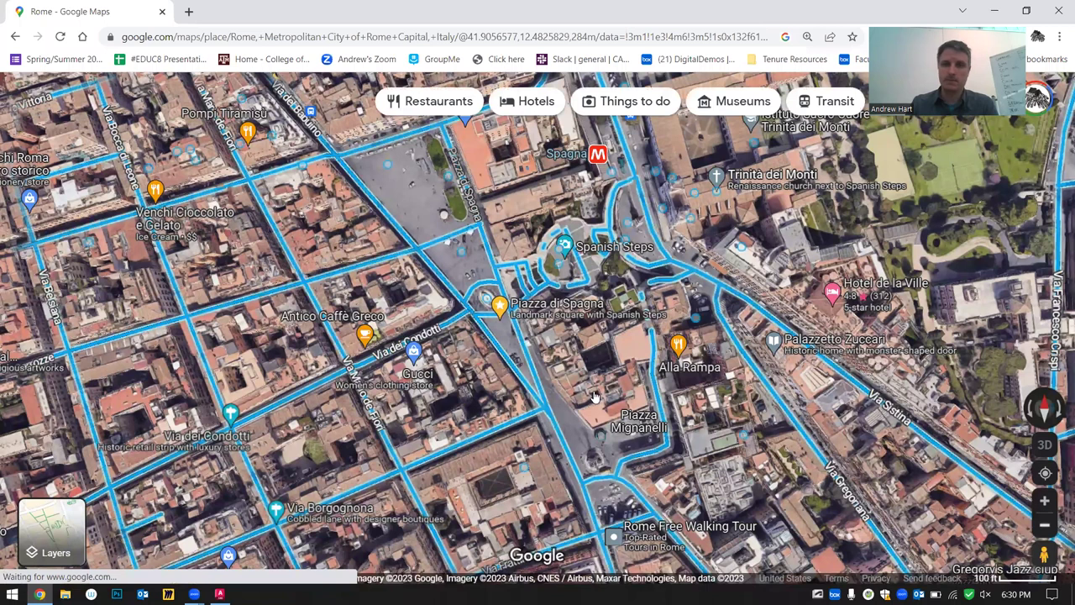
left_click(379, 403)
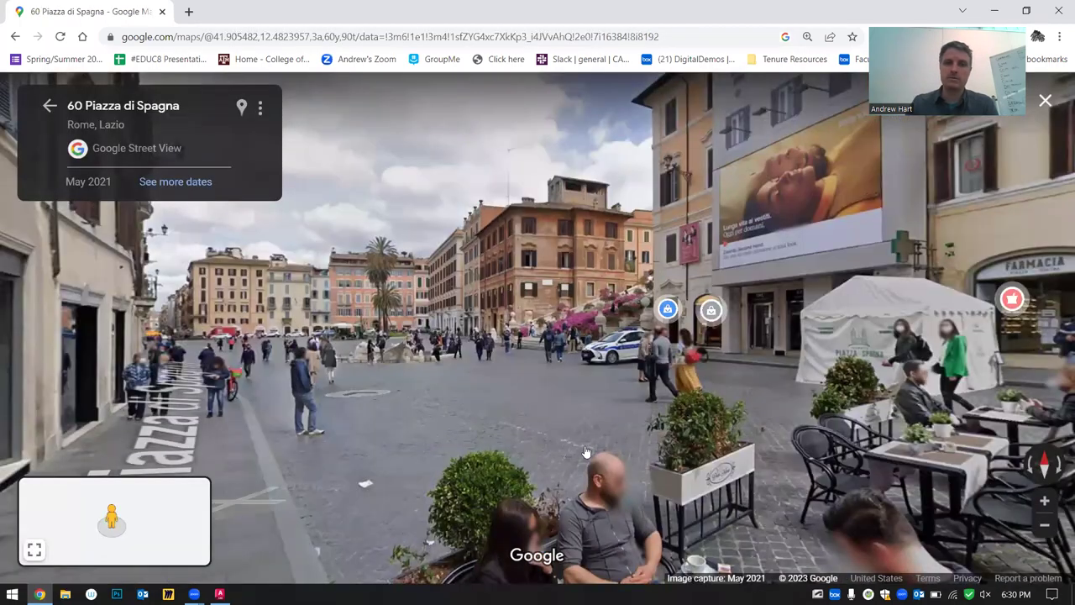
left_click(478, 455)
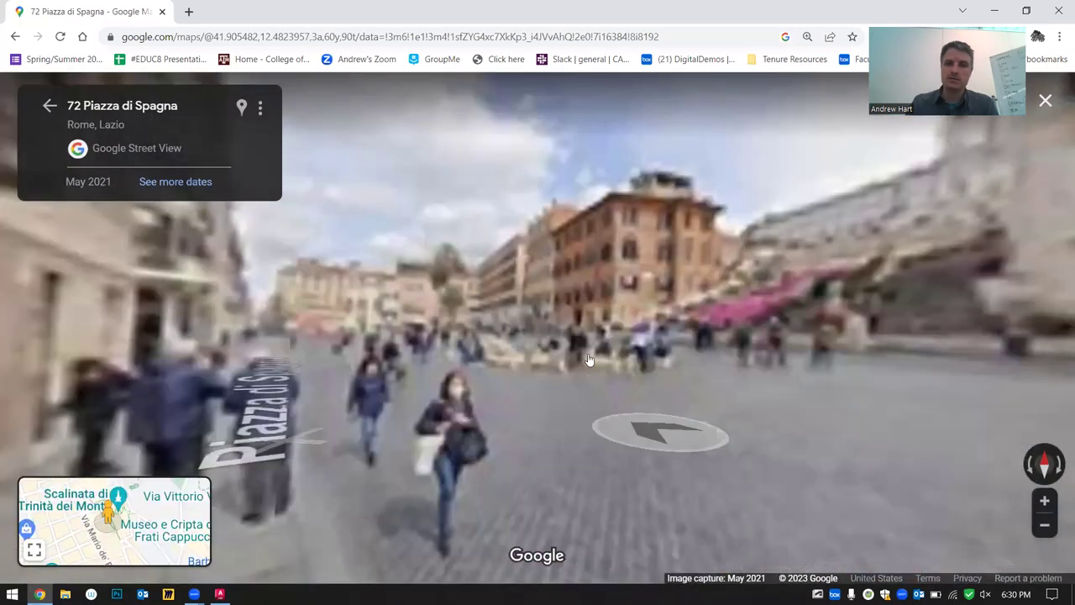
left_click(490, 444)
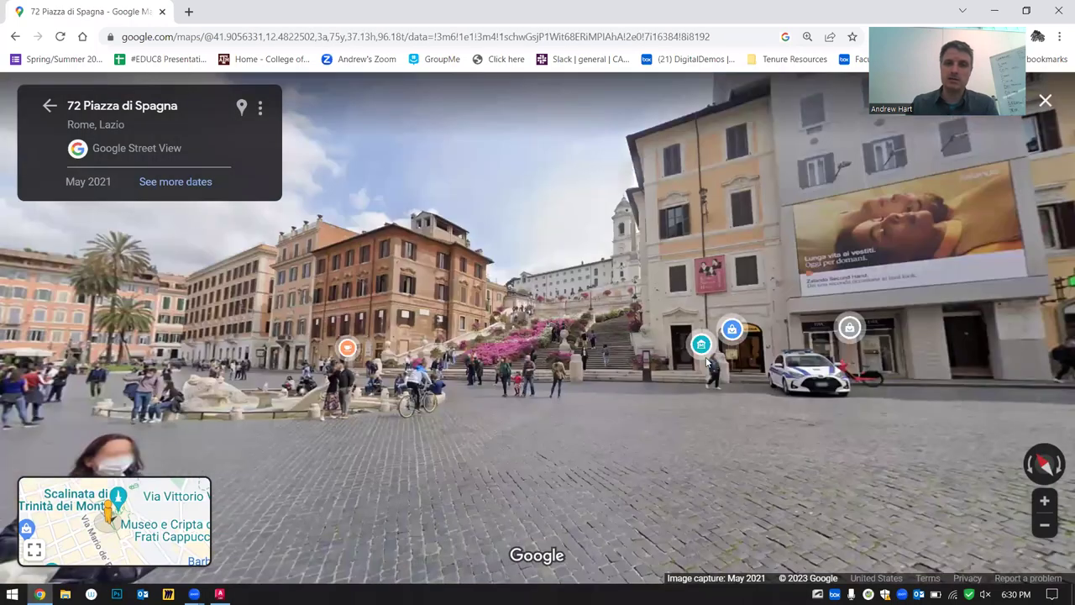
left_click(621, 303)
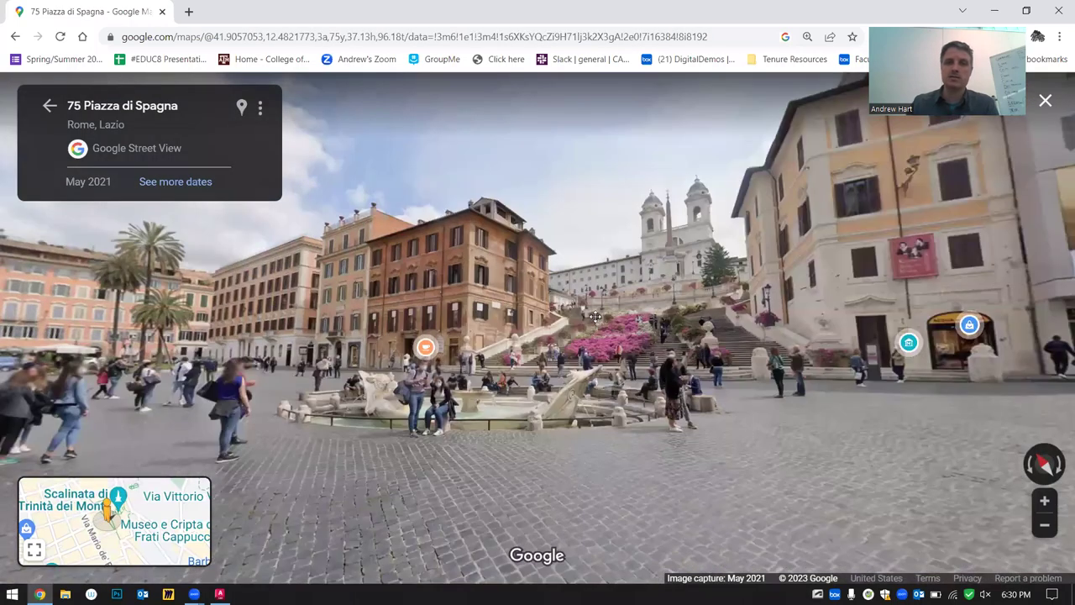
left_click(984, 380)
left_click(301, 287)
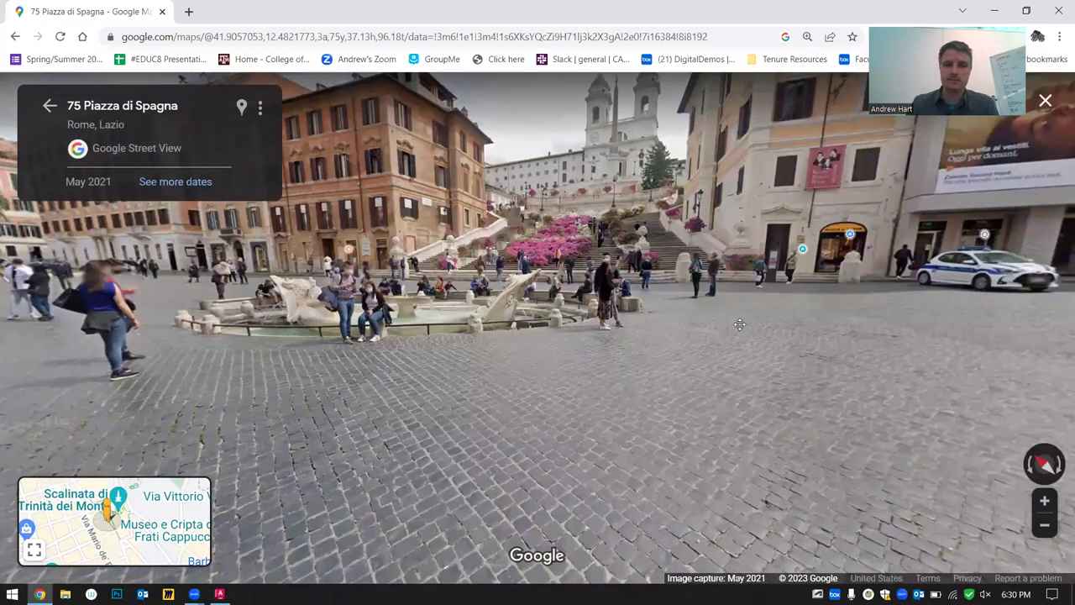
Advance to 22 Piazza di Spagna and step closer, facing up the Spanish Steps
left_click(747, 393)
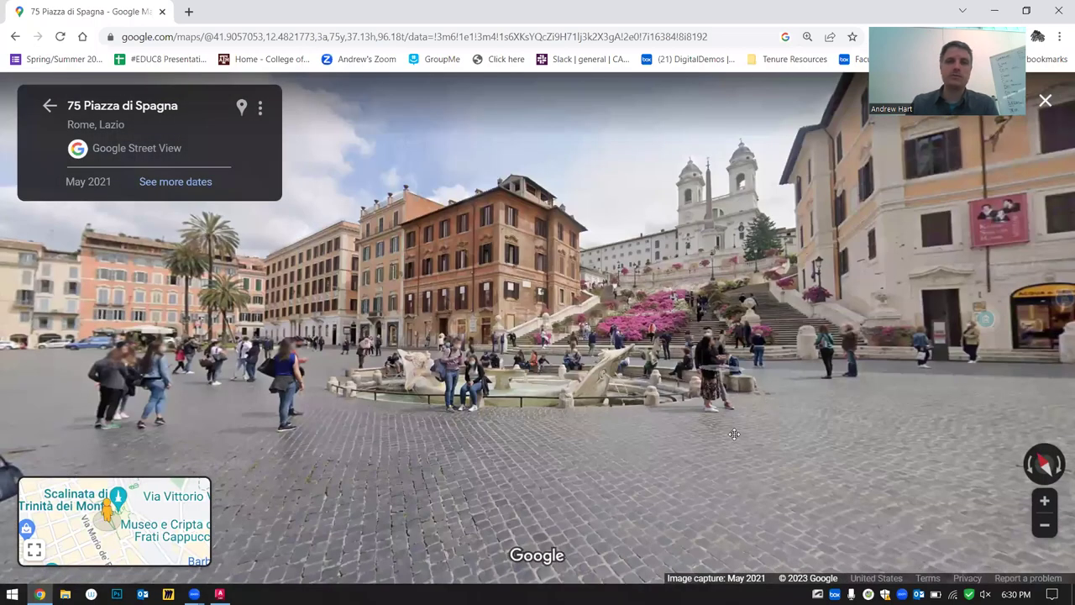
left_click(841, 470)
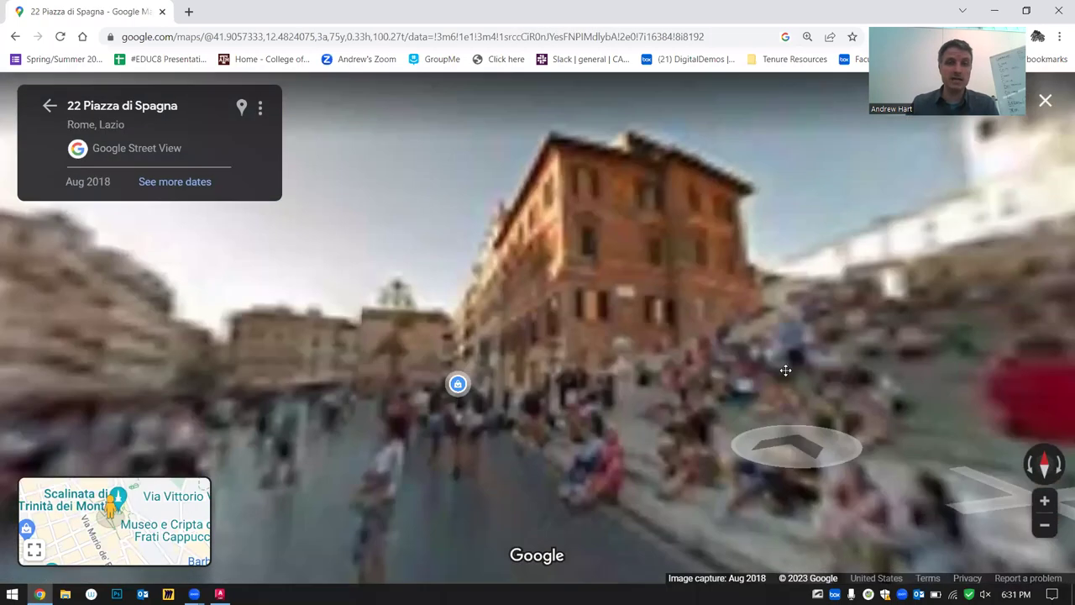
left_click(953, 367)
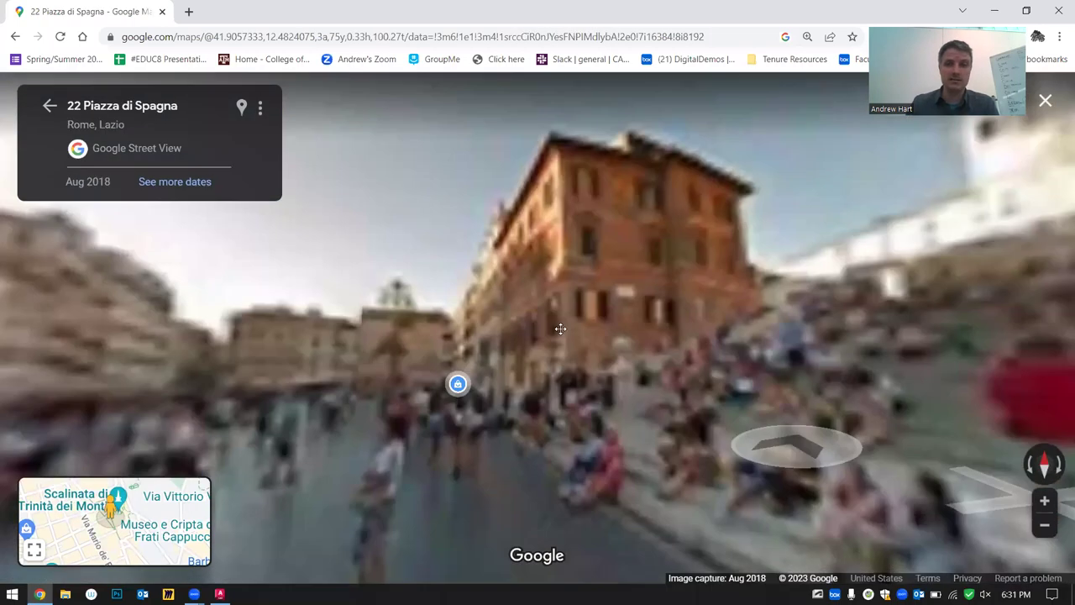
left_click(502, 279)
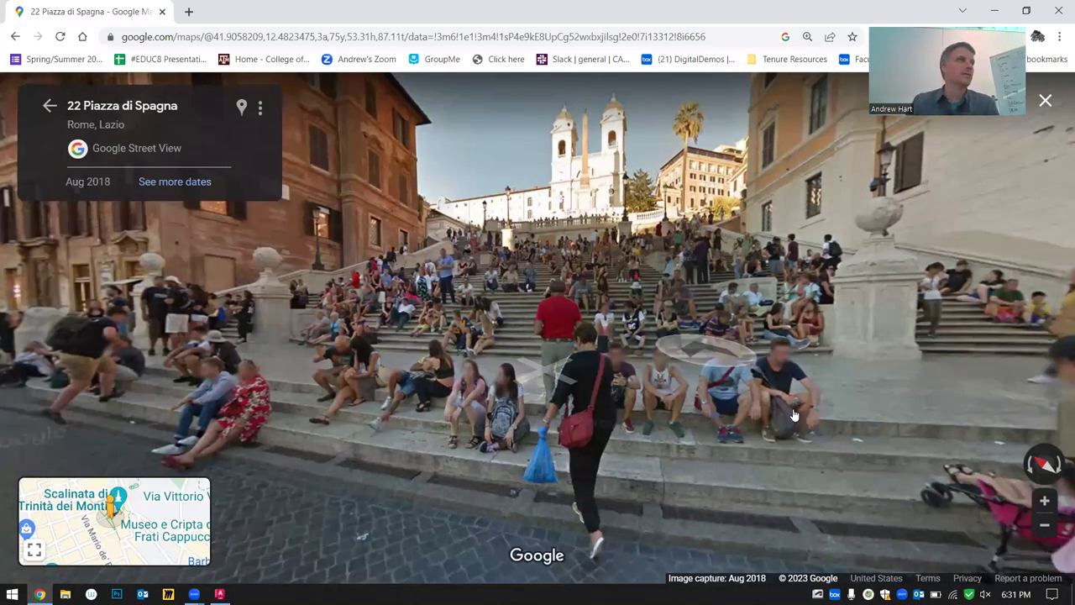
left_click(794, 411)
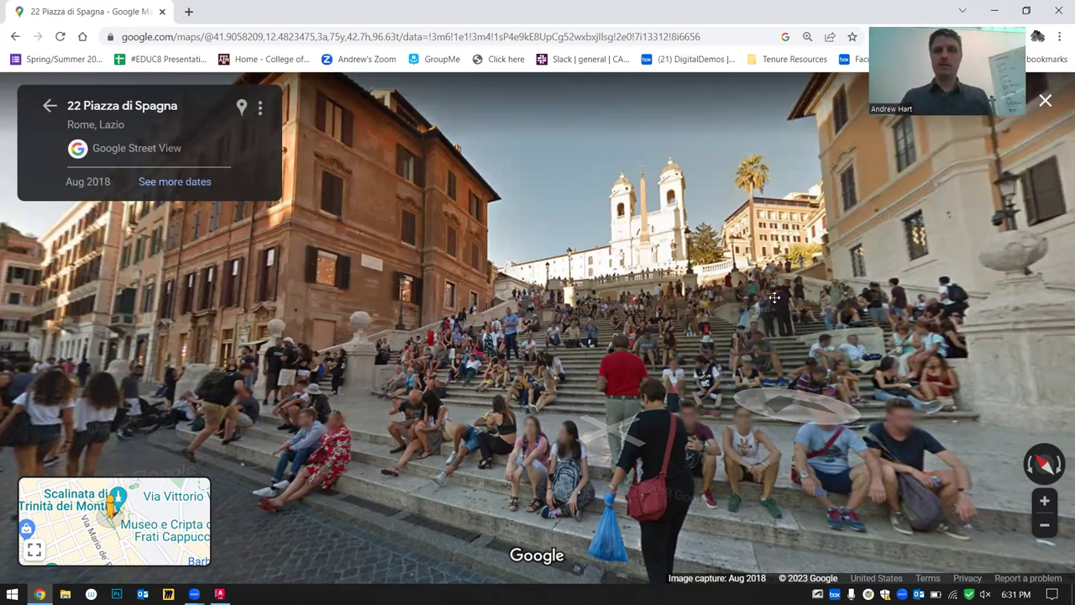
left_click(702, 244)
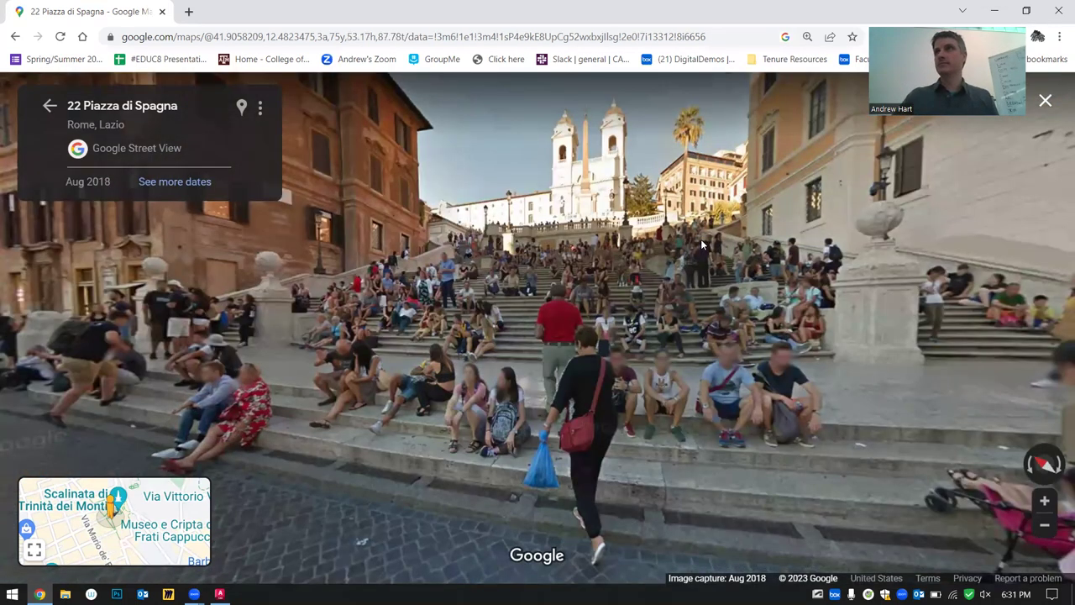
left_click(635, 377)
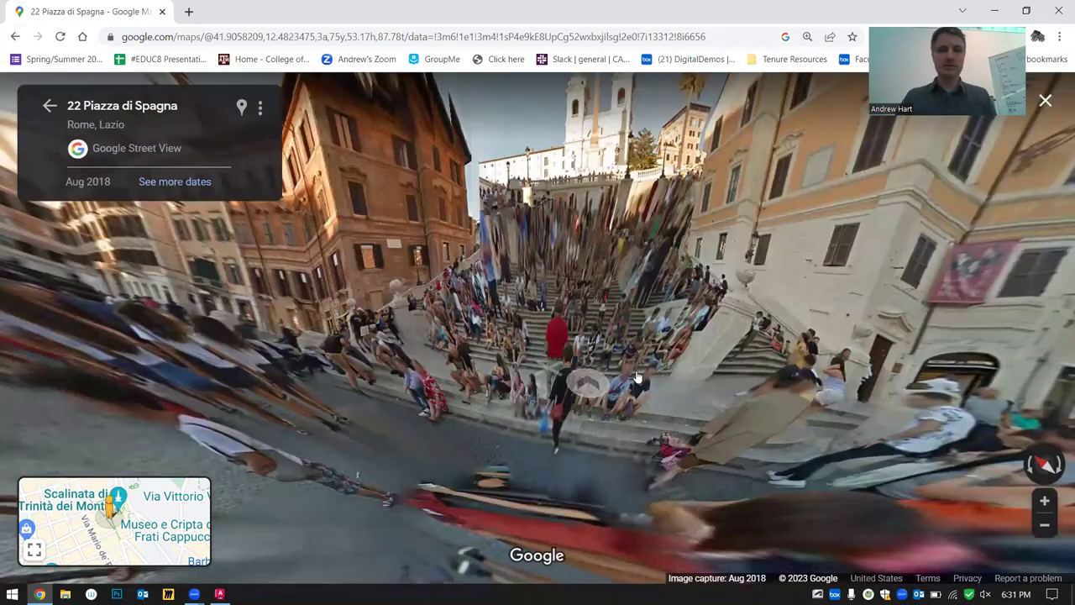
Exit Street View and zoom out to flat satellite imagery of Piazza di Spagna at 100 ft scale
key("alt+Left")
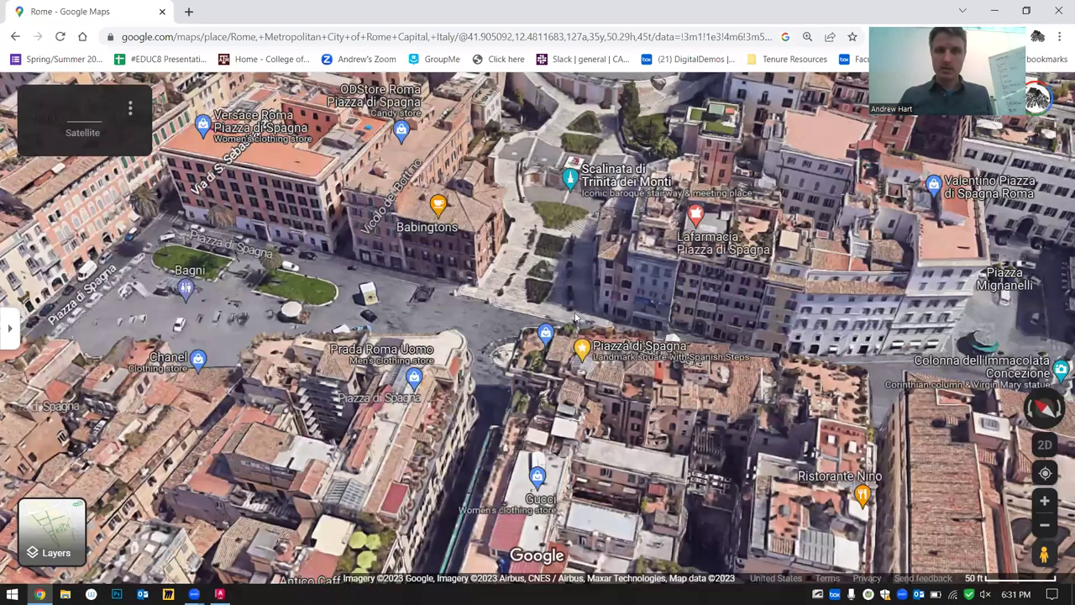
scroll(542, 571, "down", 2)
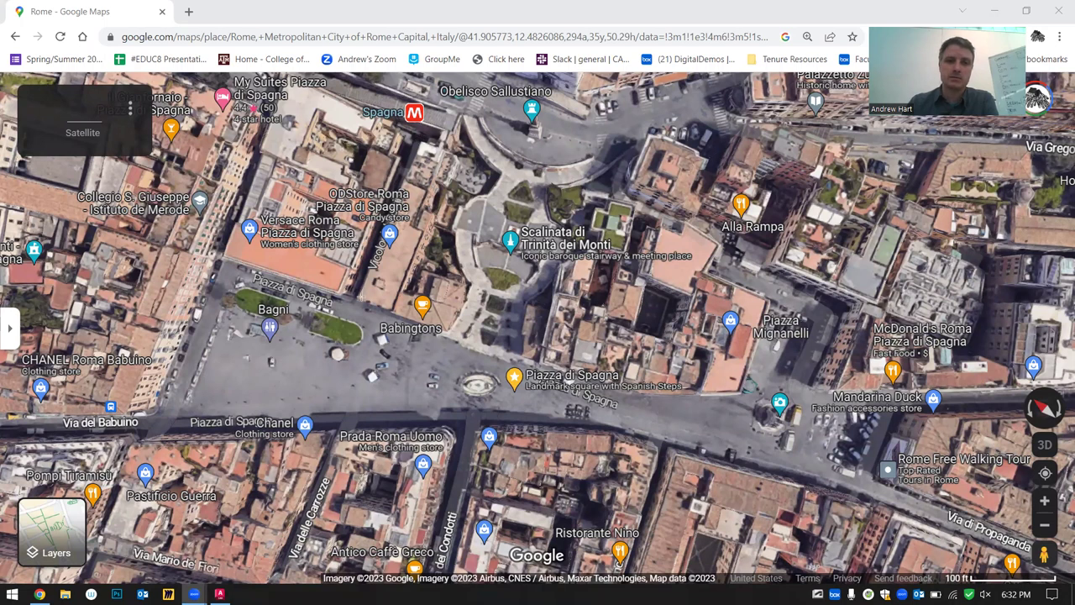
Trace yellow outlines around the Babingtons block, the block right of the steps, and its dark courtyard
left_click_drag(418, 139, 468, 289)
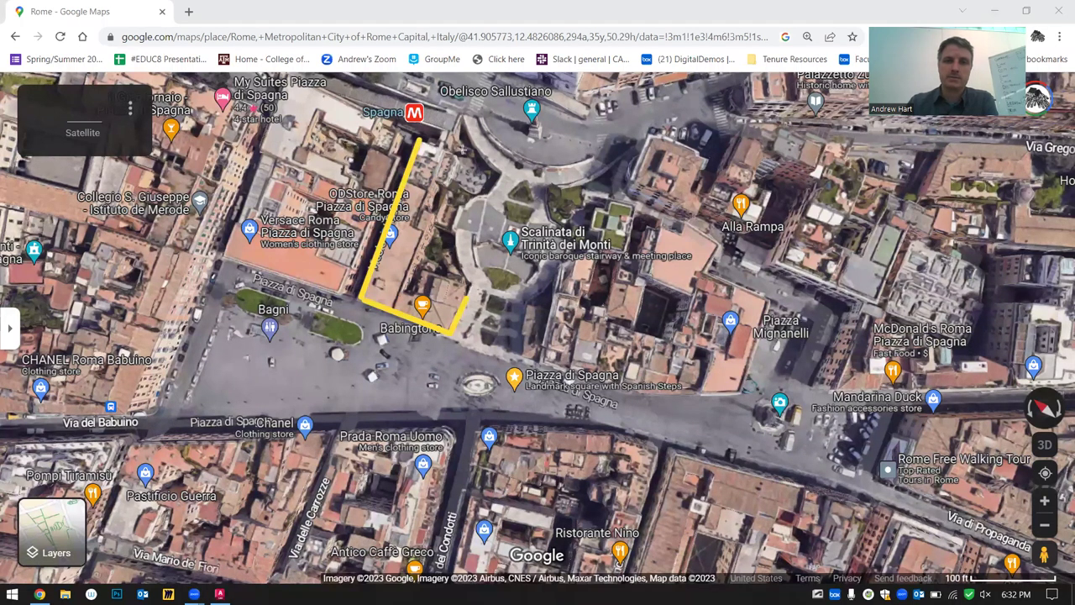
left_click_drag(427, 139, 467, 294)
mouse_move(613, 198)
left_mouse_down()
mouse_move(588, 218)
mouse_move(556, 284)
left_mouse_up()
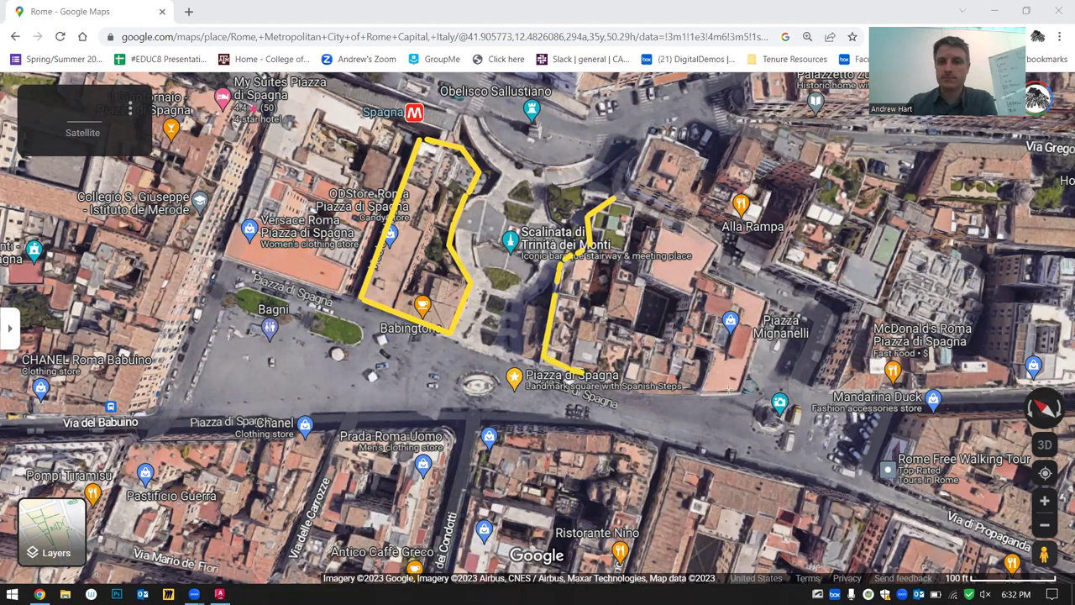
left_click_drag(756, 379, 764, 295)
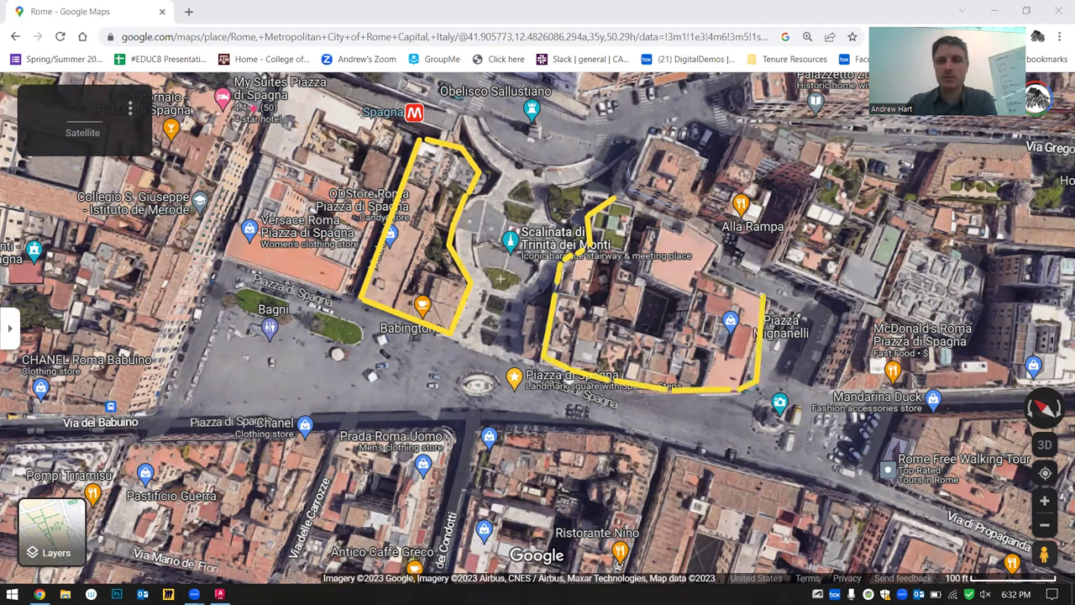
left_click_drag(647, 285, 668, 344)
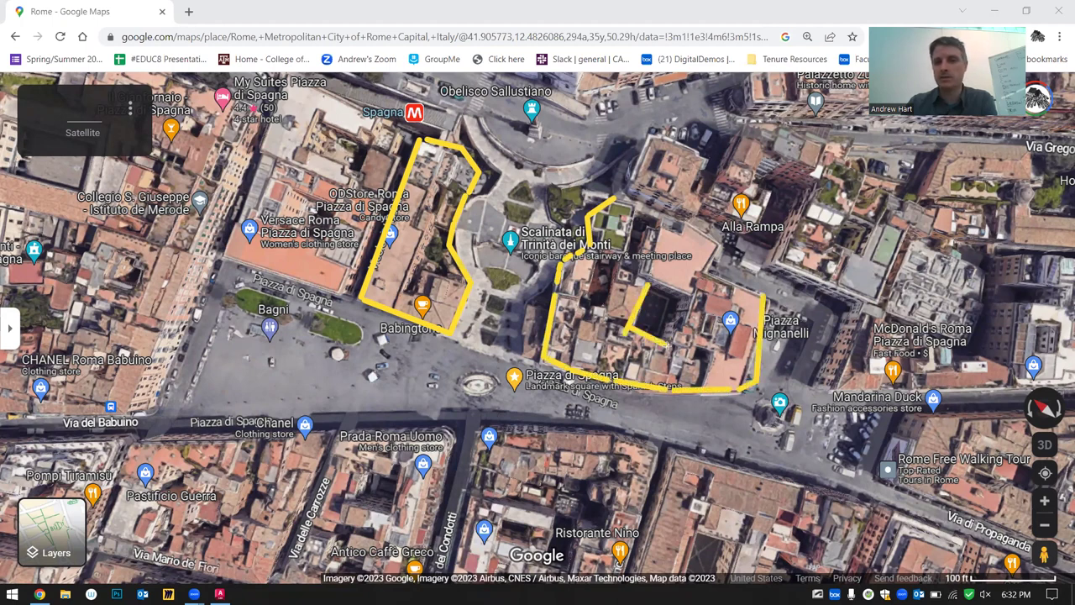
left_click_drag(677, 295, 649, 287)
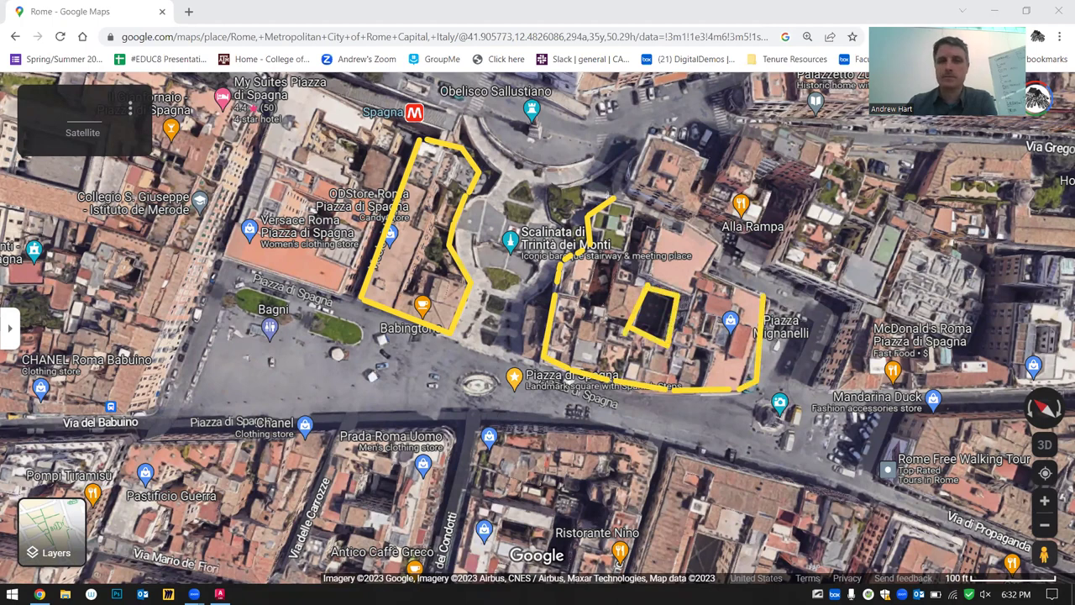
left_click_drag(612, 198, 640, 207)
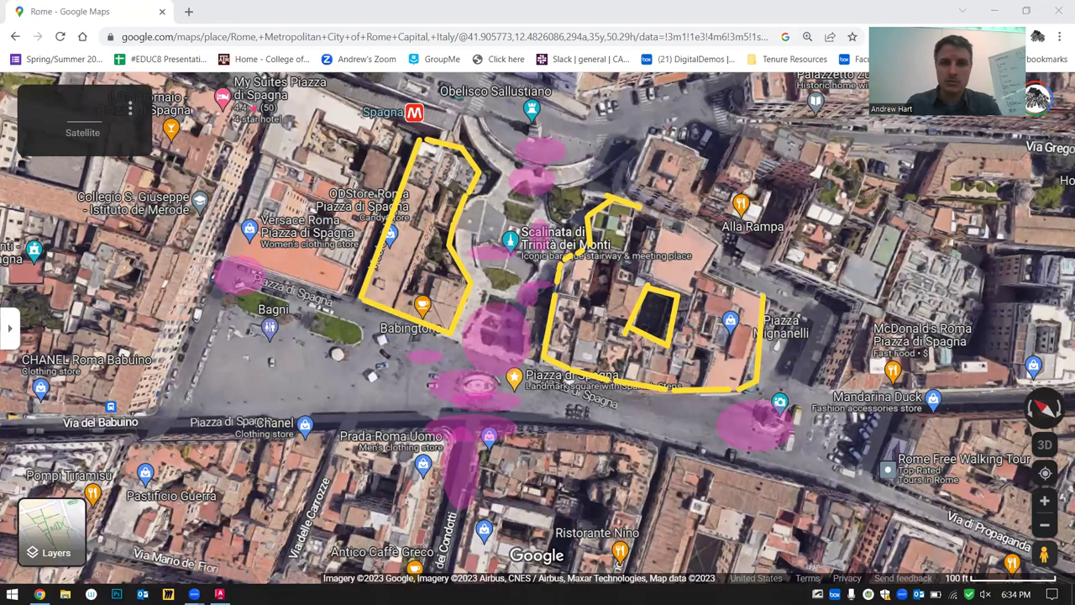
Draw orange arrows down the steps and along the road toward Mandarina Duck, plus a green line there
mouse_move(549, 177)
left_mouse_down()
mouse_move(541, 271)
mouse_move(507, 388)
left_mouse_up()
mouse_move(482, 133)
left_mouse_down()
mouse_move(491, 155)
mouse_move(456, 349)
mouse_move(338, 303)
mouse_move(276, 293)
mouse_move(267, 303)
left_mouse_up()
mouse_move(606, 398)
left_mouse_down()
mouse_move(742, 404)
mouse_move(804, 316)
mouse_move(763, 272)
mouse_move(763, 257)
left_mouse_up()
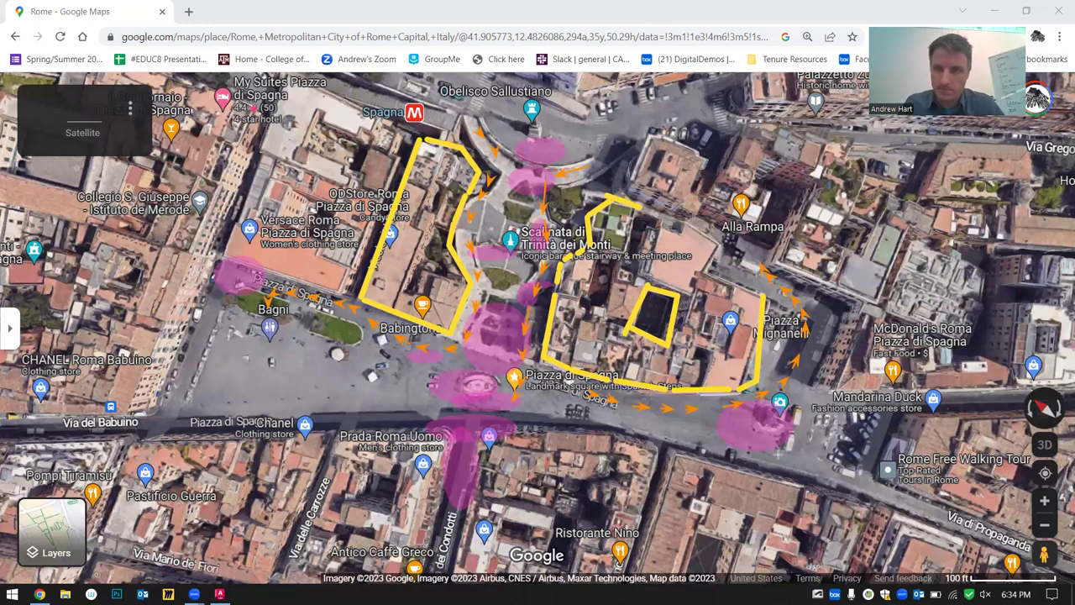
mouse_move(750, 392)
left_mouse_down()
mouse_move(775, 460)
mouse_move(759, 443)
mouse_move(766, 466)
left_mouse_up()
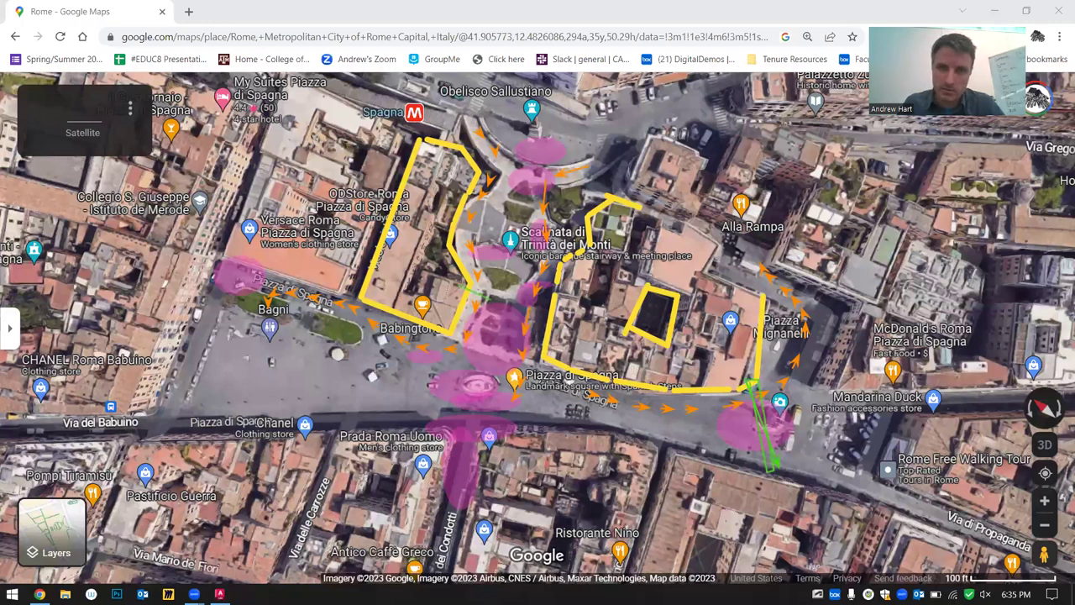
Draw green lines and boxes across the lower and top steps, Via del Babuino, by Prada, and the west side
left_click_drag(491, 298, 564, 313)
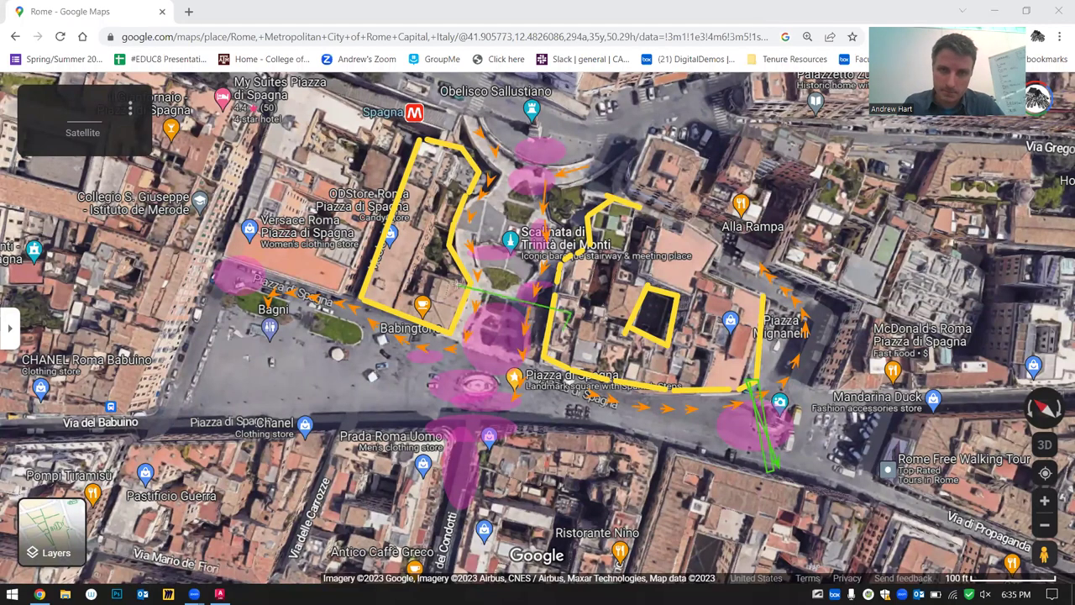
left_click_drag(133, 395, 134, 445)
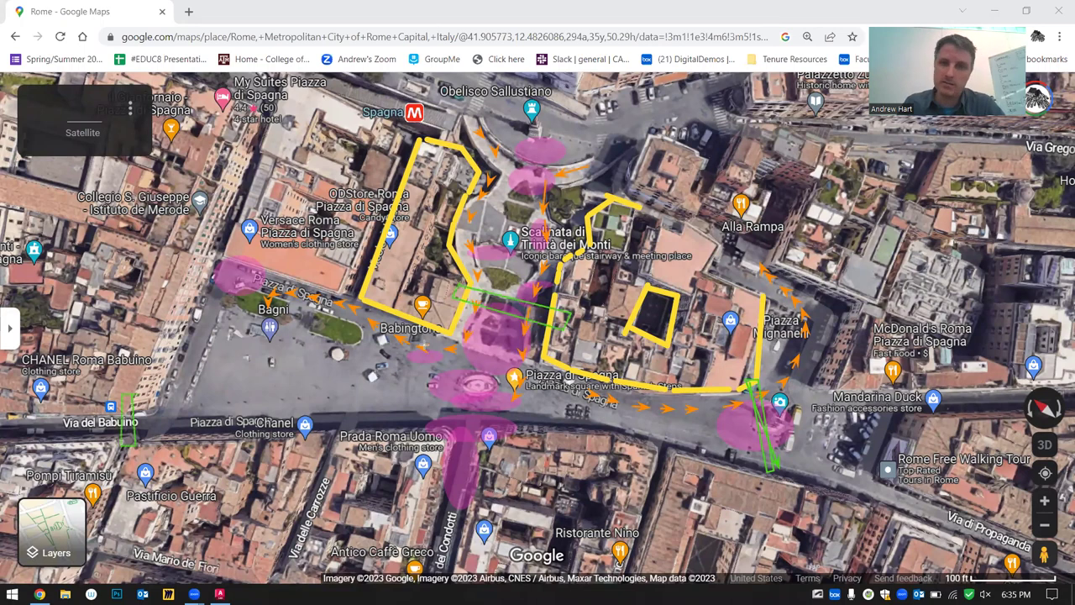
mouse_move(465, 154)
left_mouse_down()
mouse_move(569, 196)
mouse_move(620, 202)
left_mouse_up()
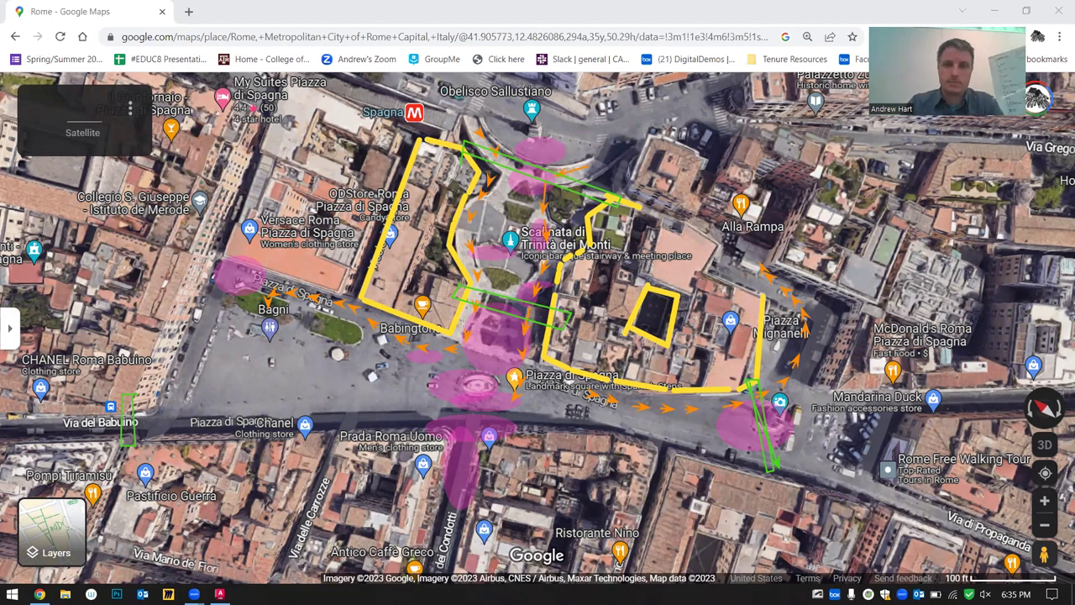
left_click_drag(472, 434, 440, 434)
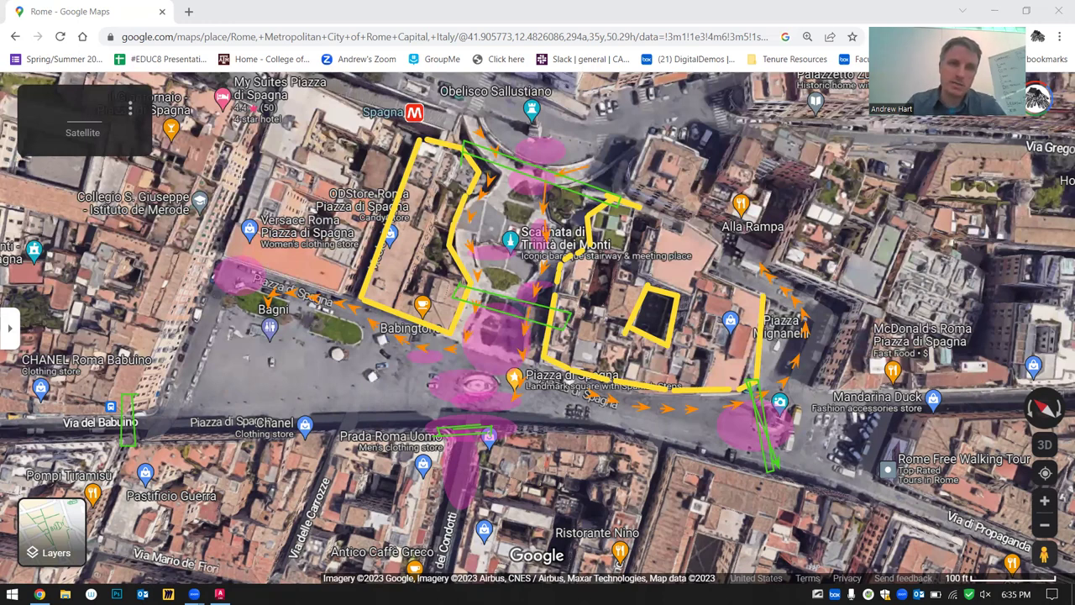
left_click_drag(243, 183, 189, 267)
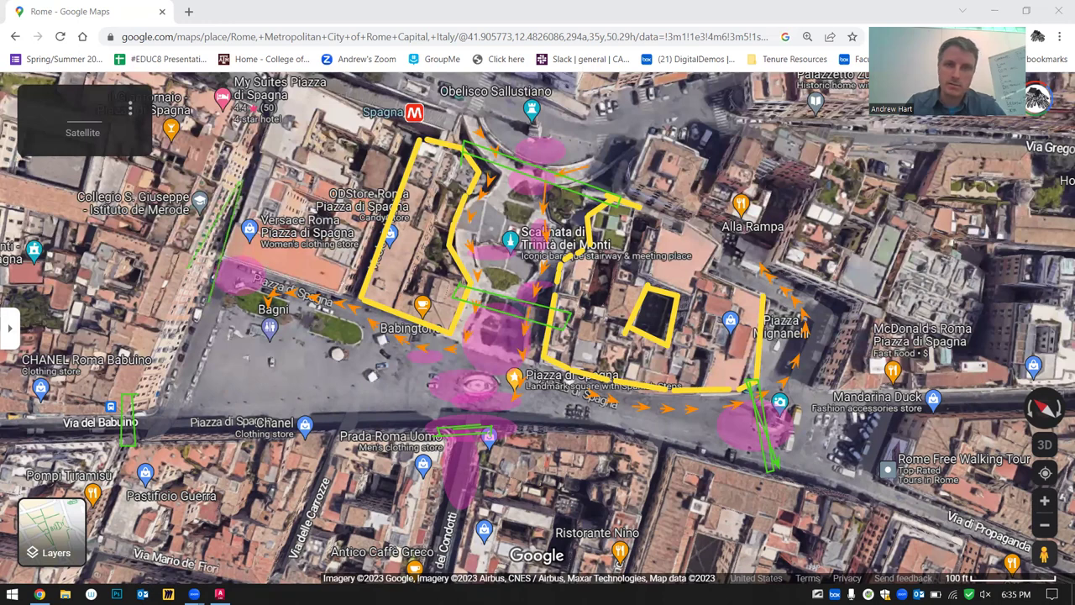
mouse_move(384, 210)
left_mouse_down()
mouse_move(350, 279)
mouse_move(349, 365)
left_mouse_up()
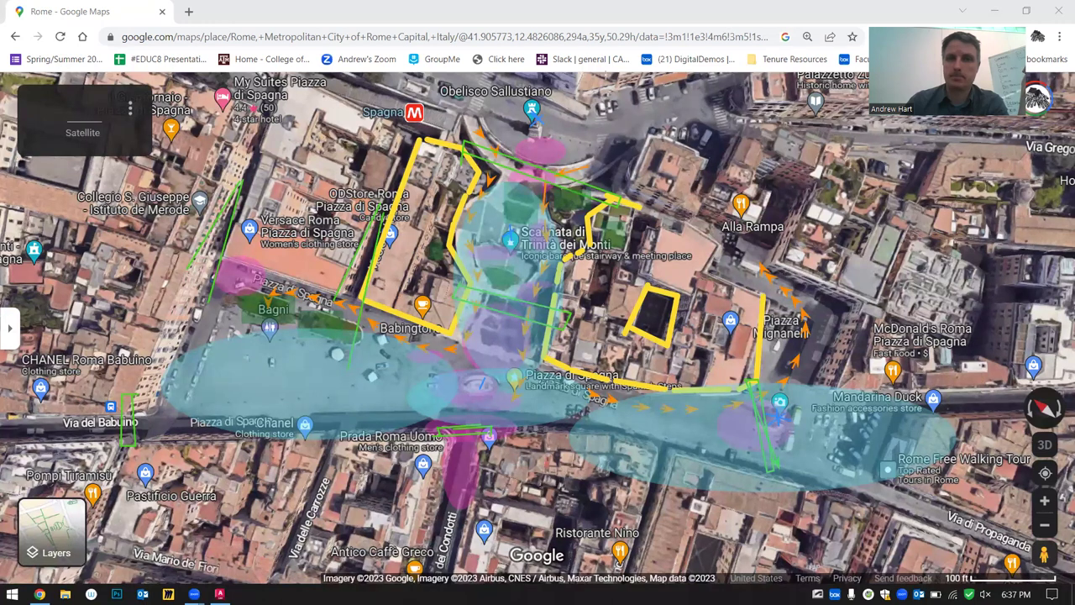
Place a red translucent circle at the western end of the cyan zone by Via del Babuino
left_click(185, 387)
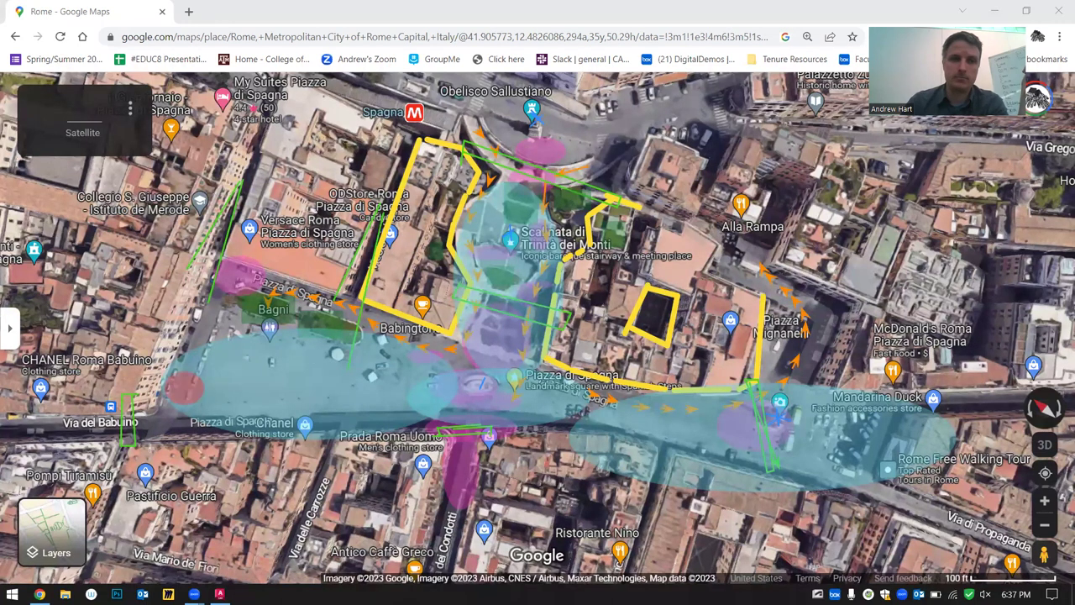
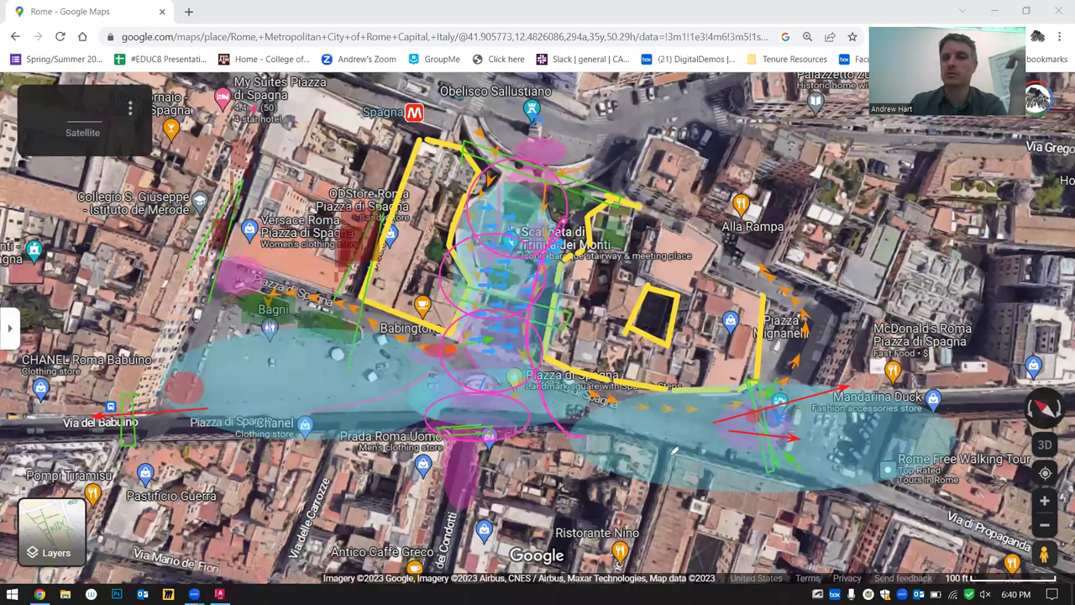
Draw a magenta loop around Piazza di Spagna at the foot of the Spanish Steps
left_click_drag(575, 435, 747, 464)
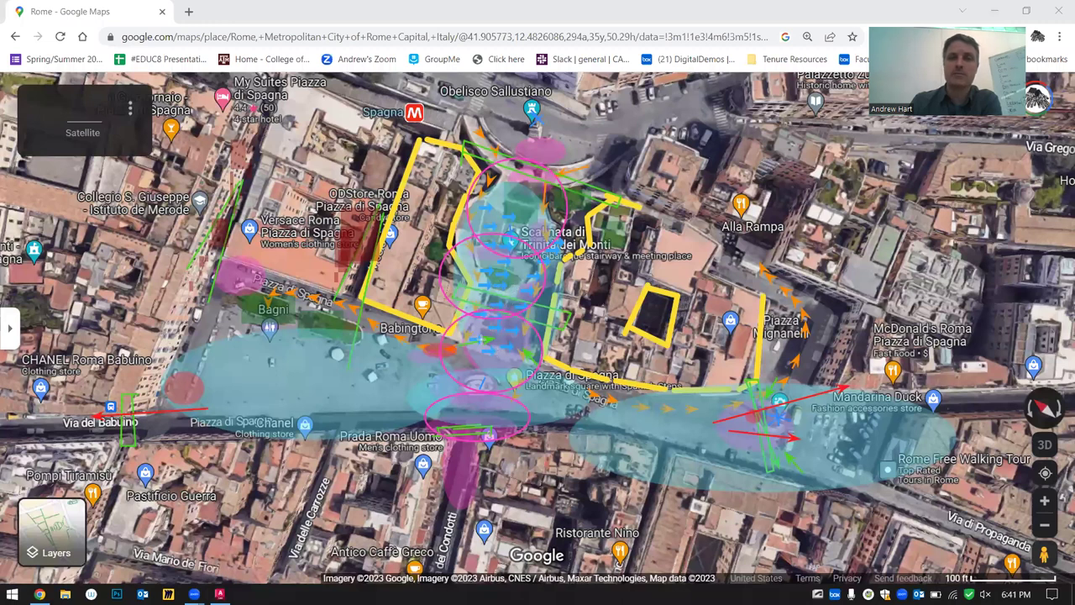
Draw orange marks up the Spanish Steps and a blue arrow along Via del Babuino
left_click_drag(487, 361, 508, 277)
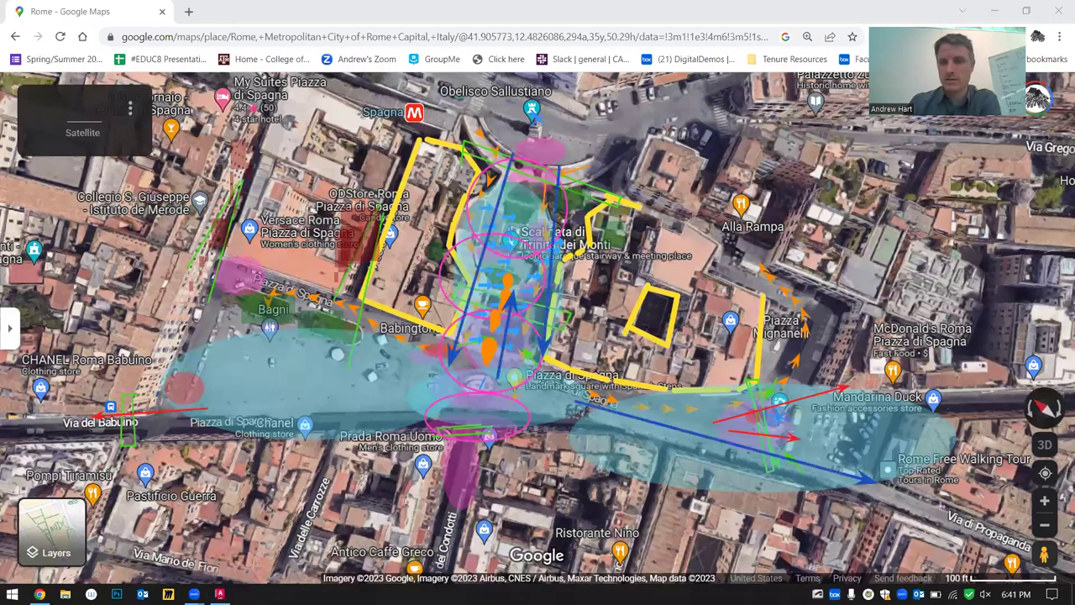
left_click_drag(425, 412, 25, 425)
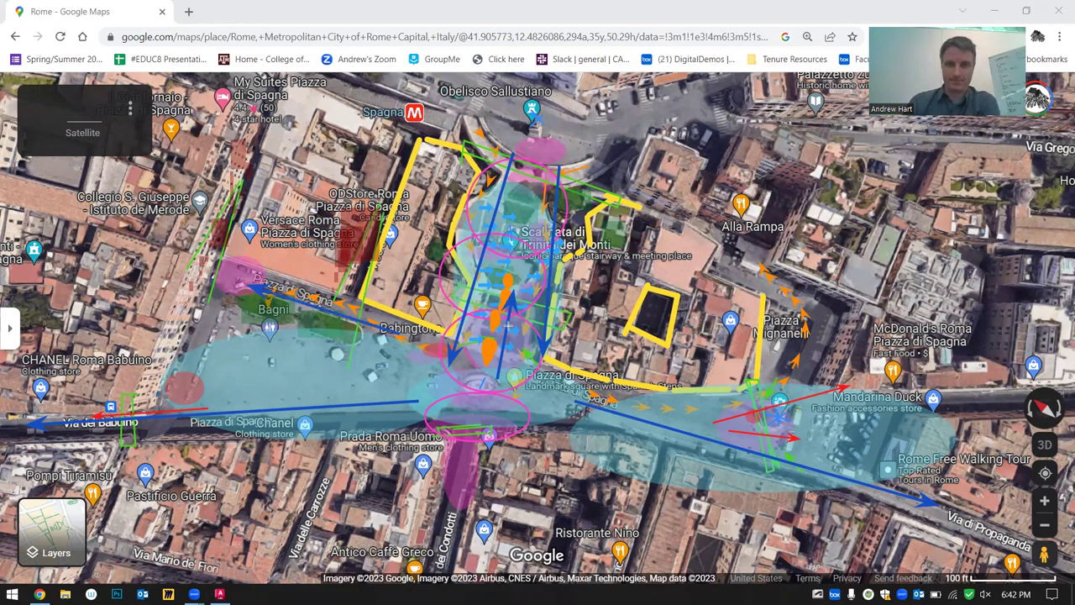
Draw a red zigzag arrow from the top of the steps down into Via dei Condotti
mouse_move(493, 273)
left_mouse_down()
mouse_move(479, 308)
mouse_move(508, 343)
mouse_move(458, 400)
mouse_move(431, 506)
left_mouse_up()
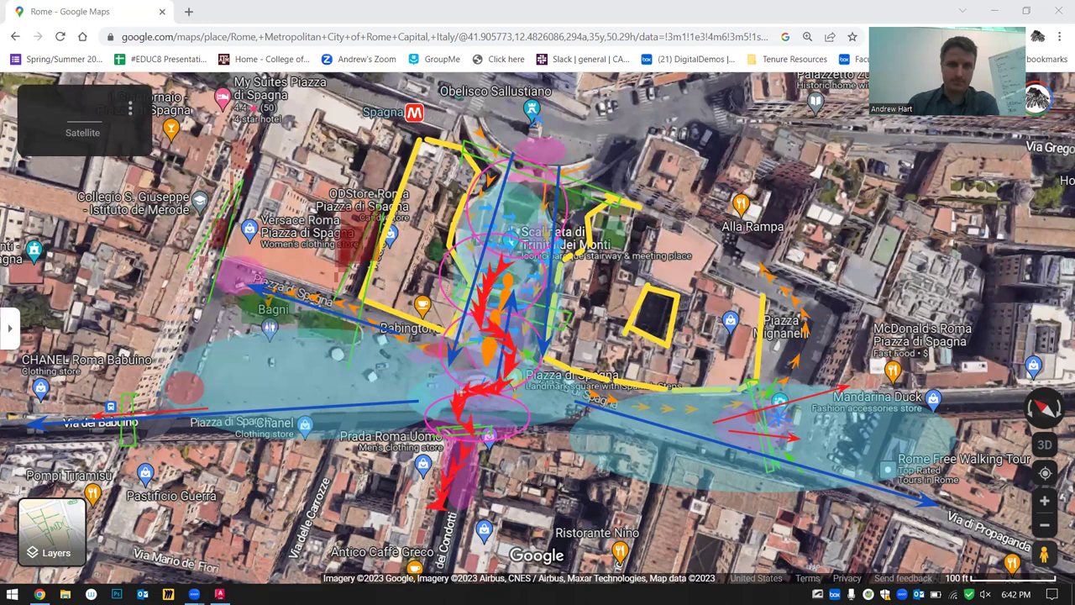